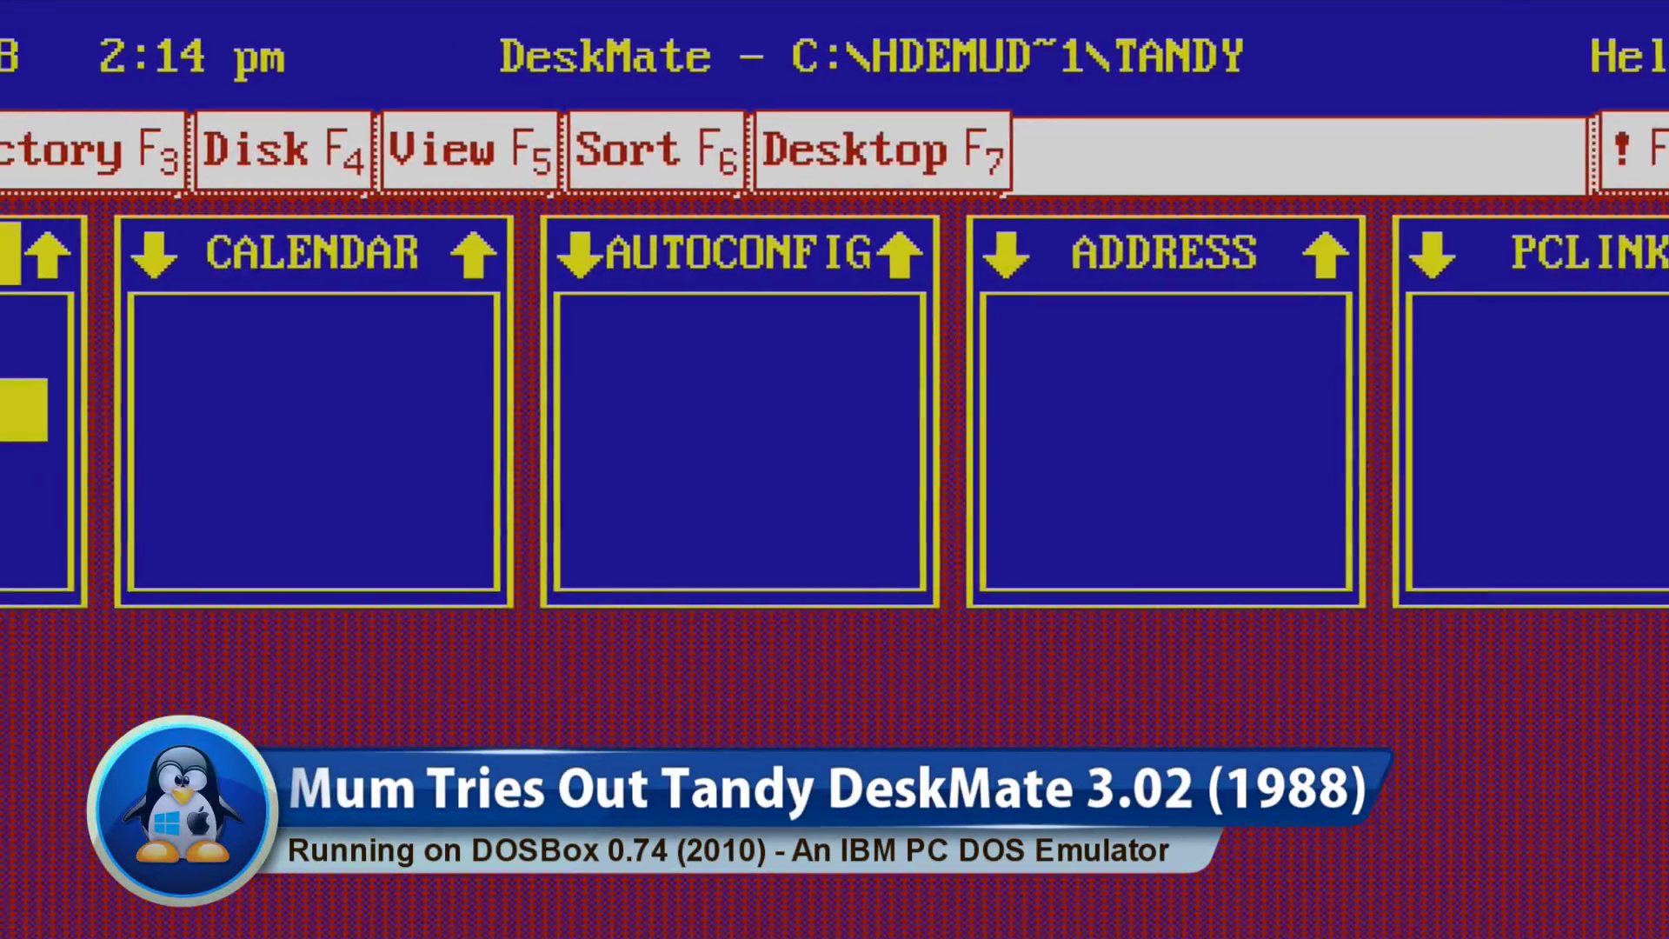
key(F2)
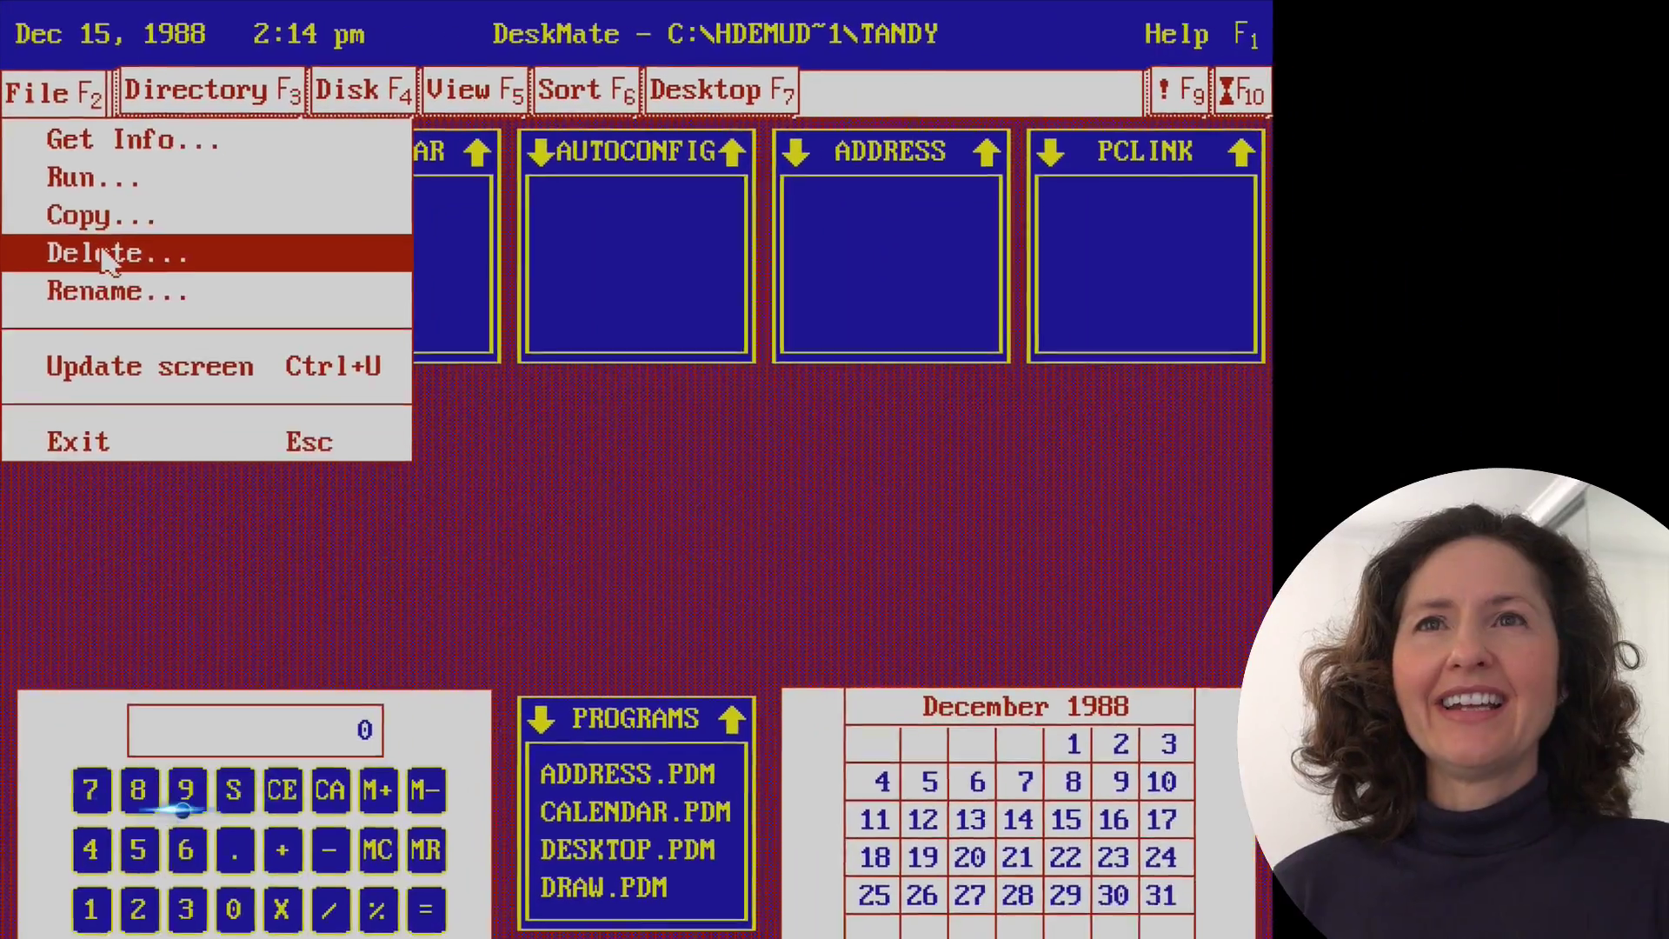
click(103, 258)
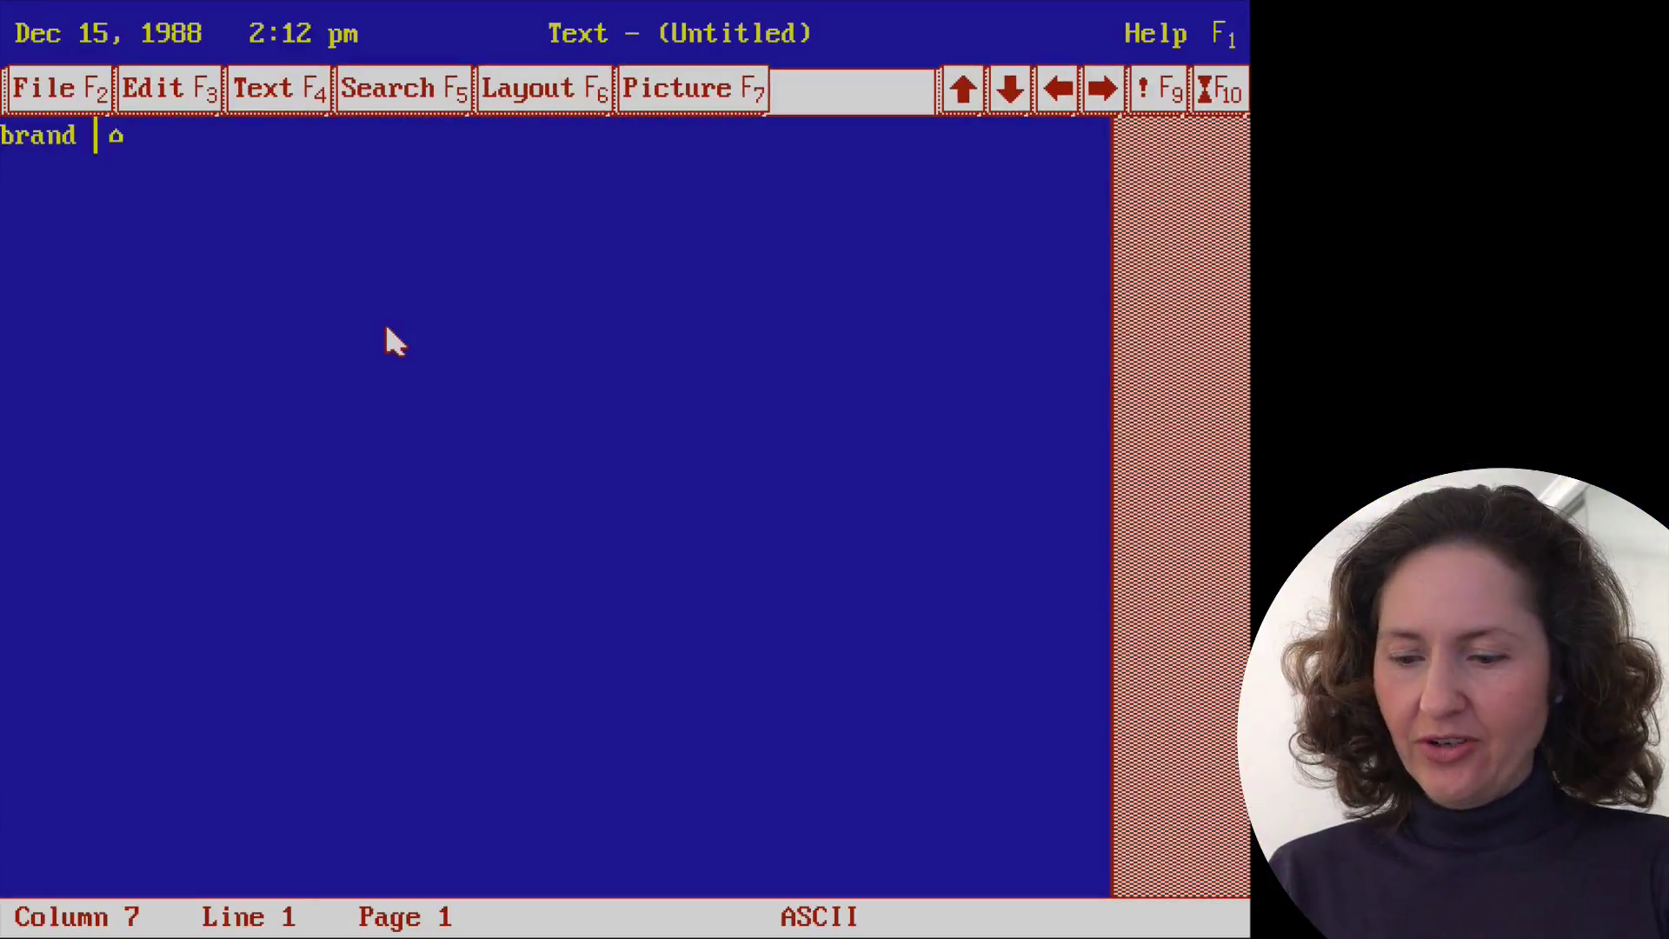
text(new text)
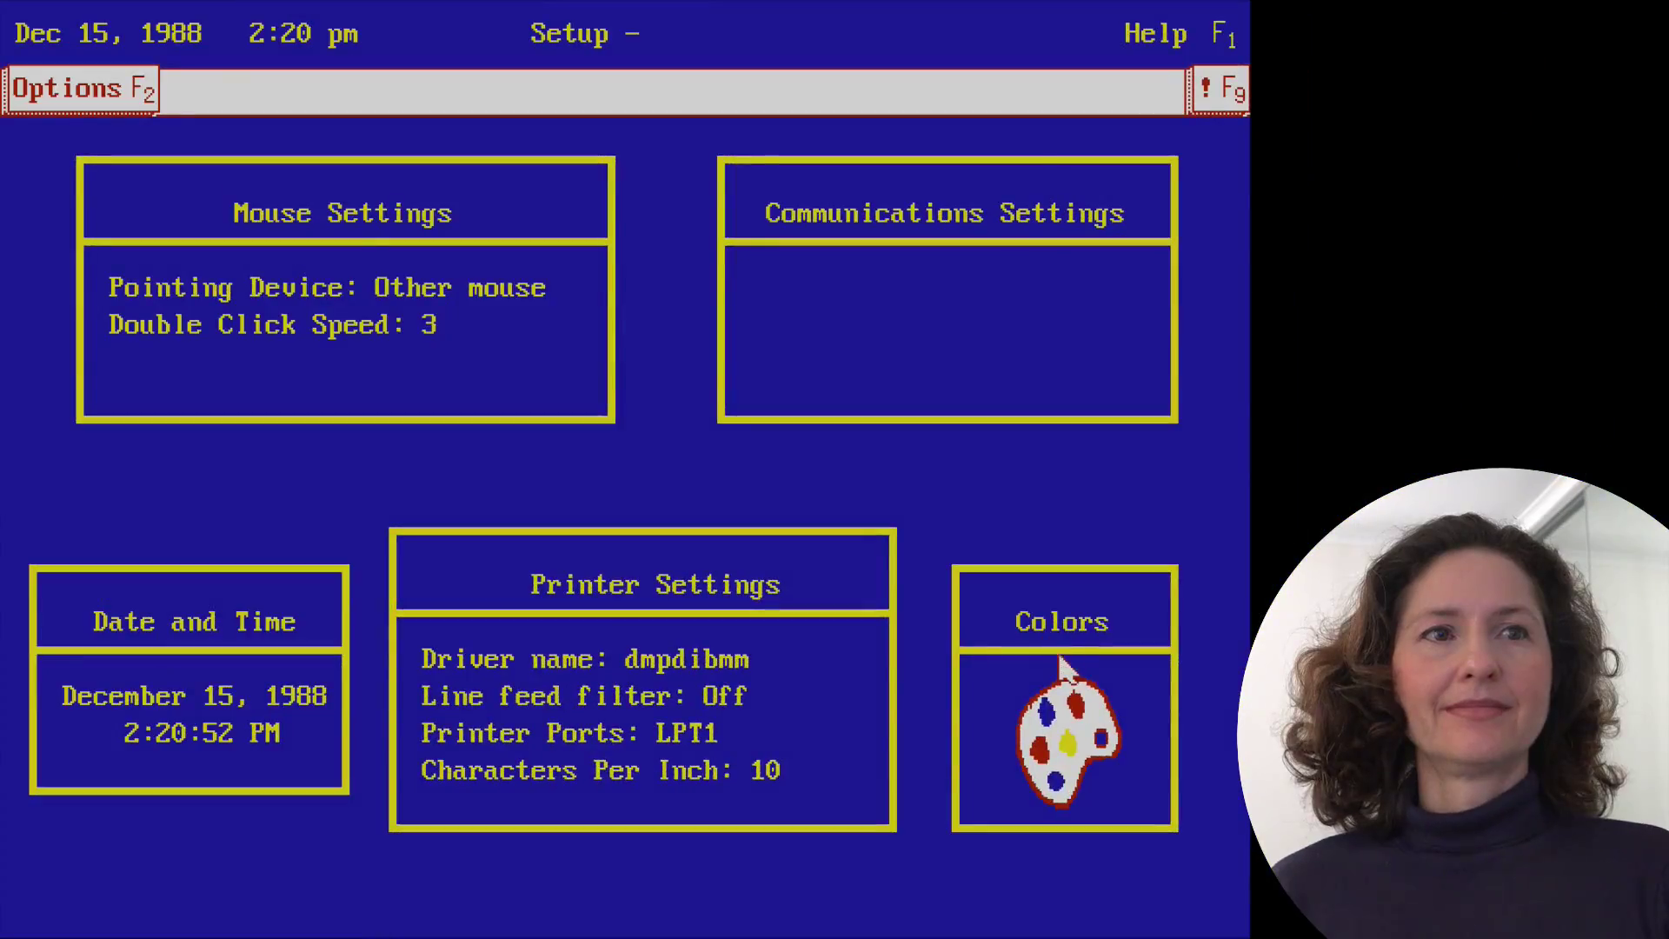
click(1061, 691)
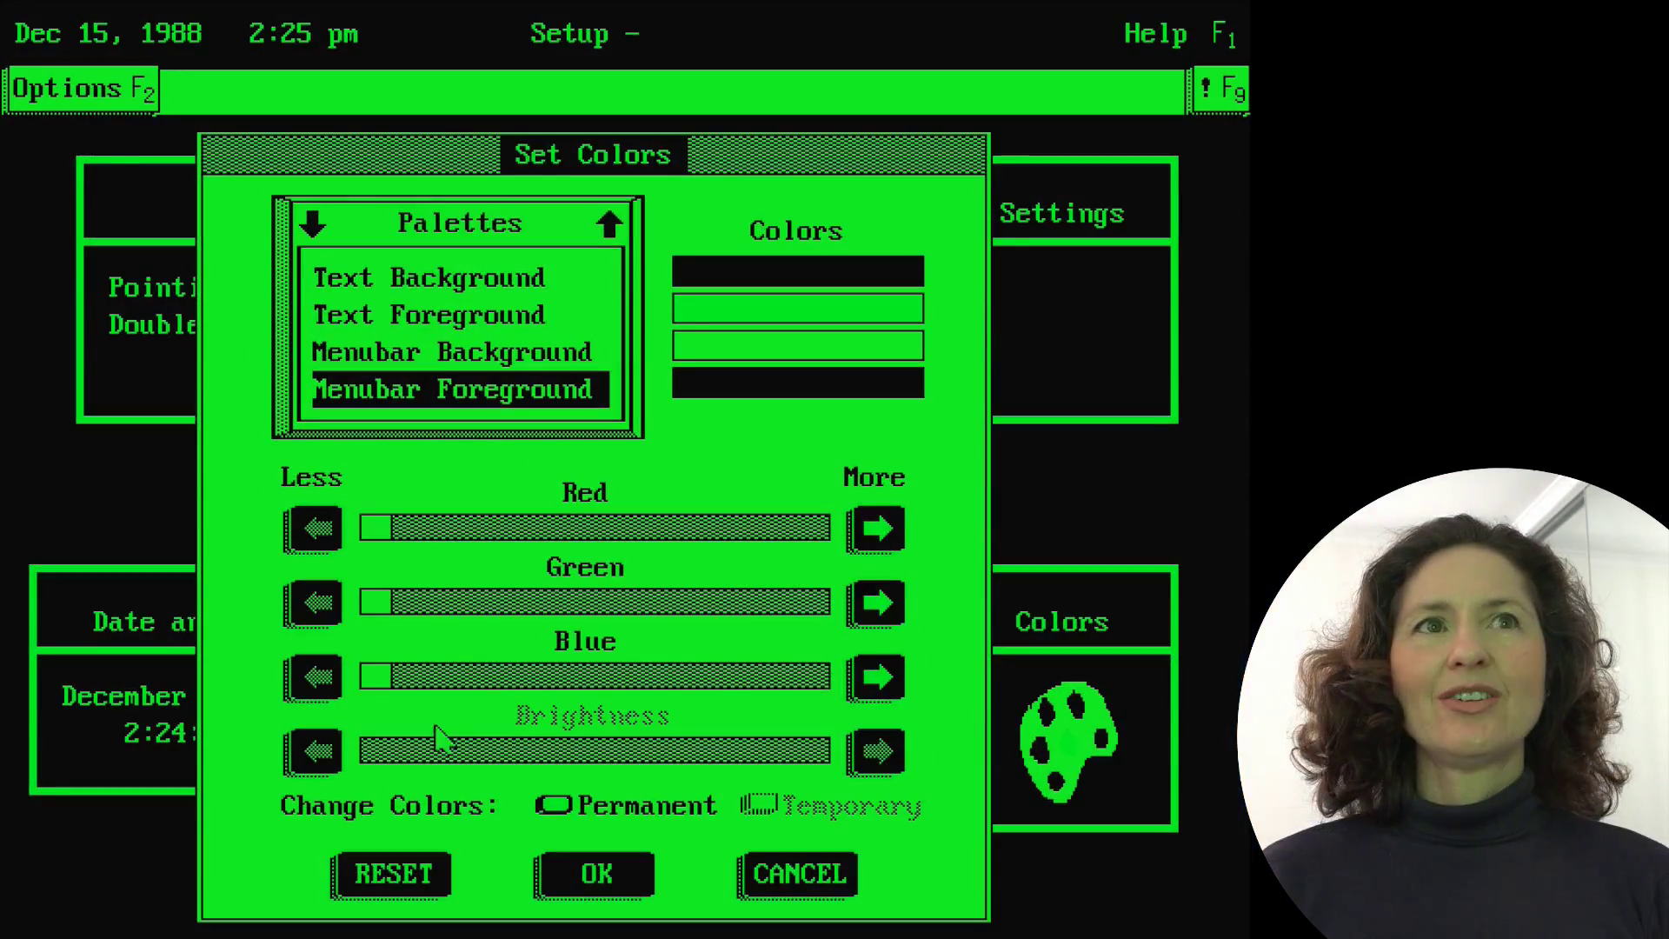
click(596, 872)
click(65, 88)
click(287, 332)
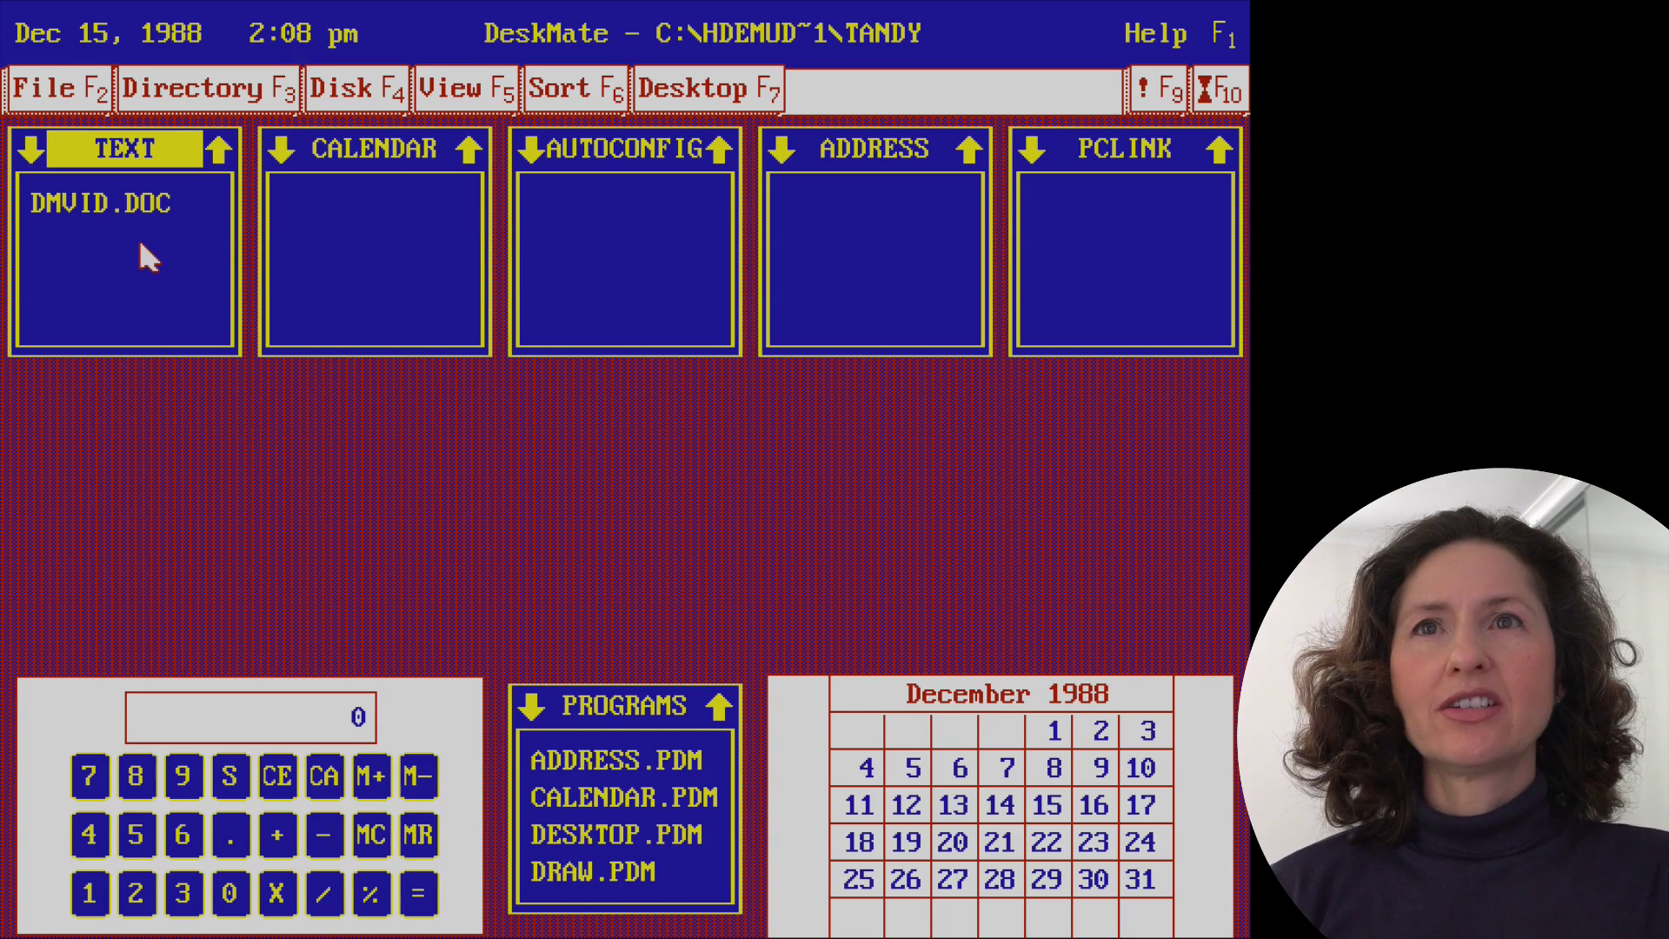
- Open DMVID.DOC from the text documents list and look through the text formatting commands available for it
double_click(113, 204)
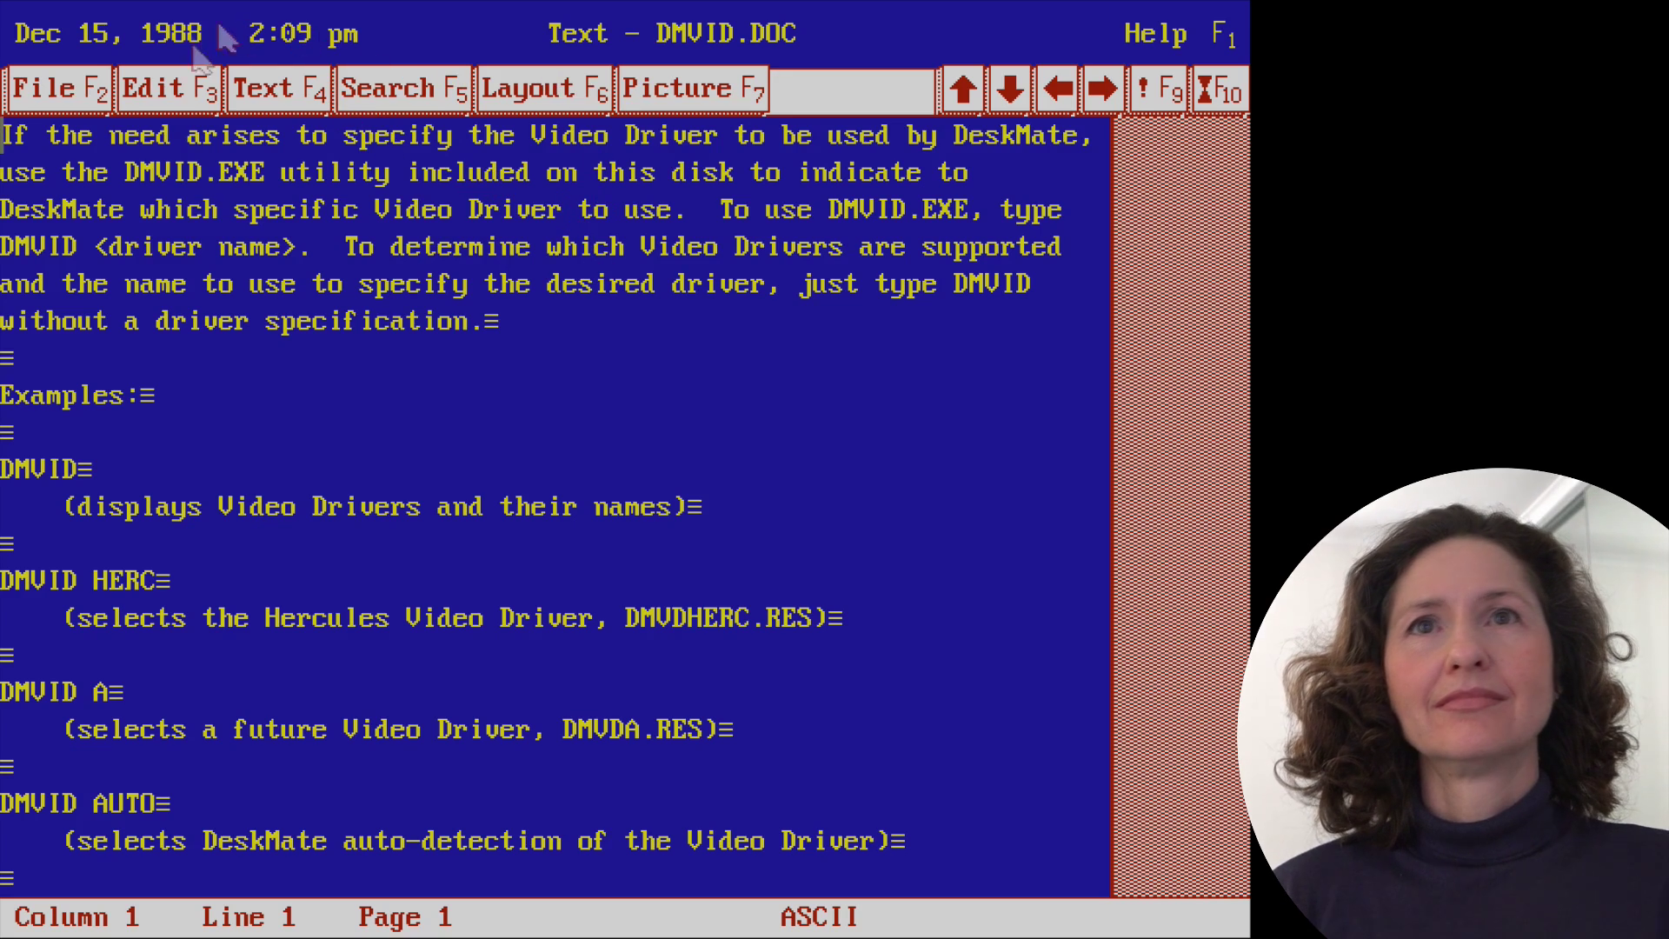
click(271, 99)
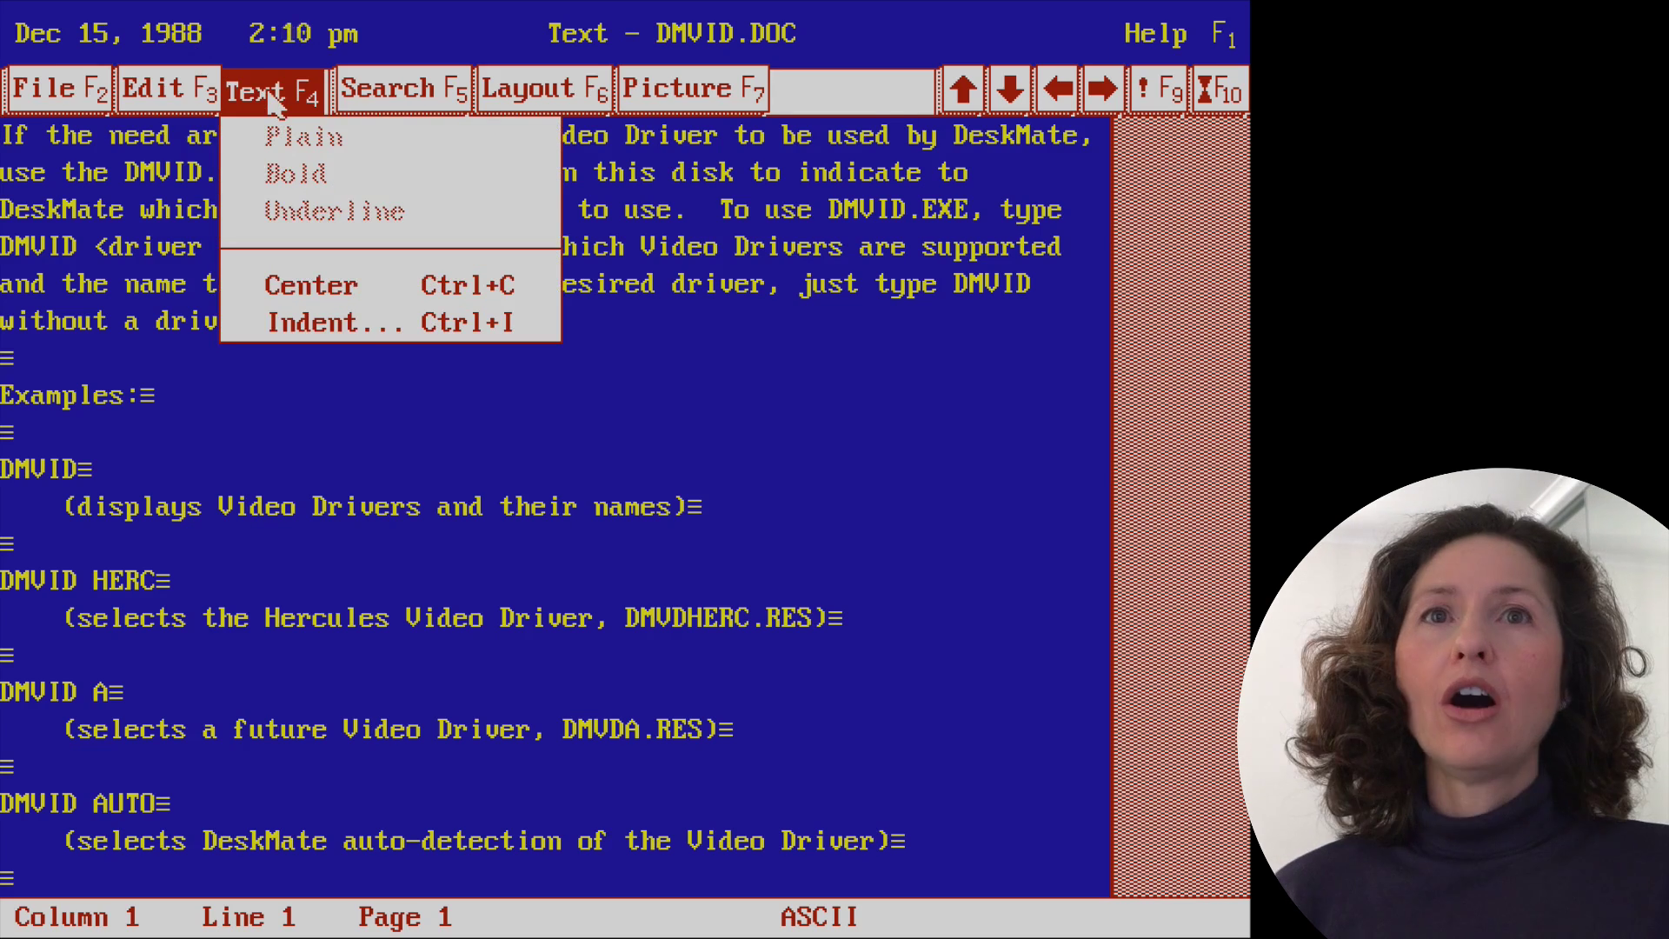
click(272, 100)
click(272, 99)
click(272, 100)
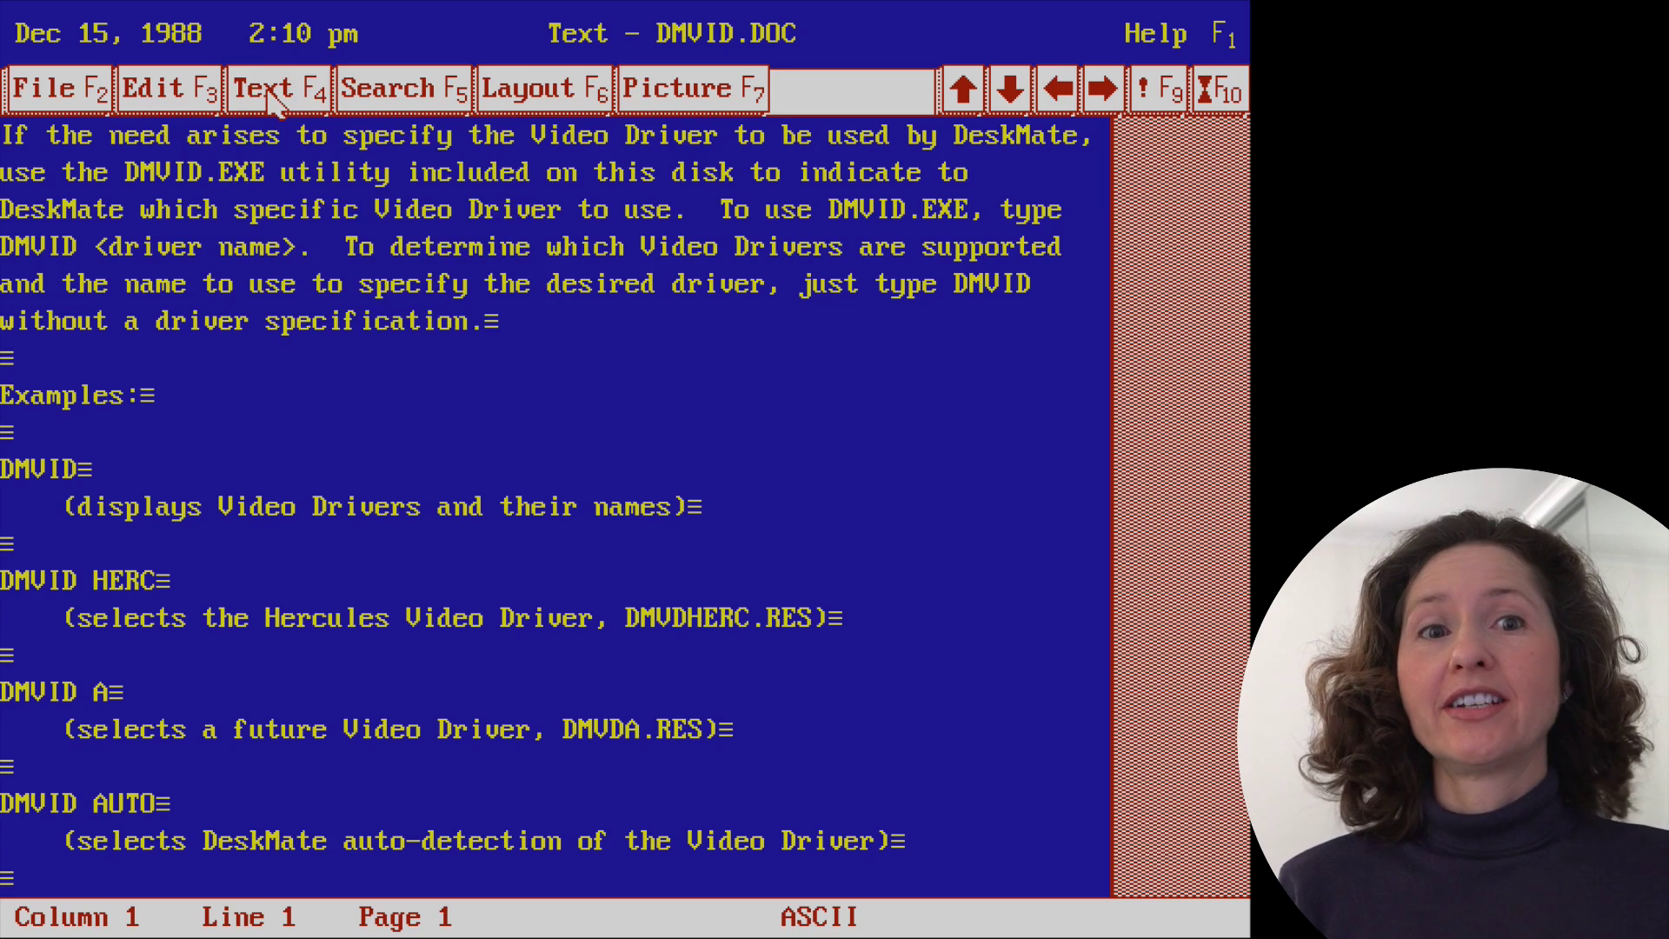
click(272, 100)
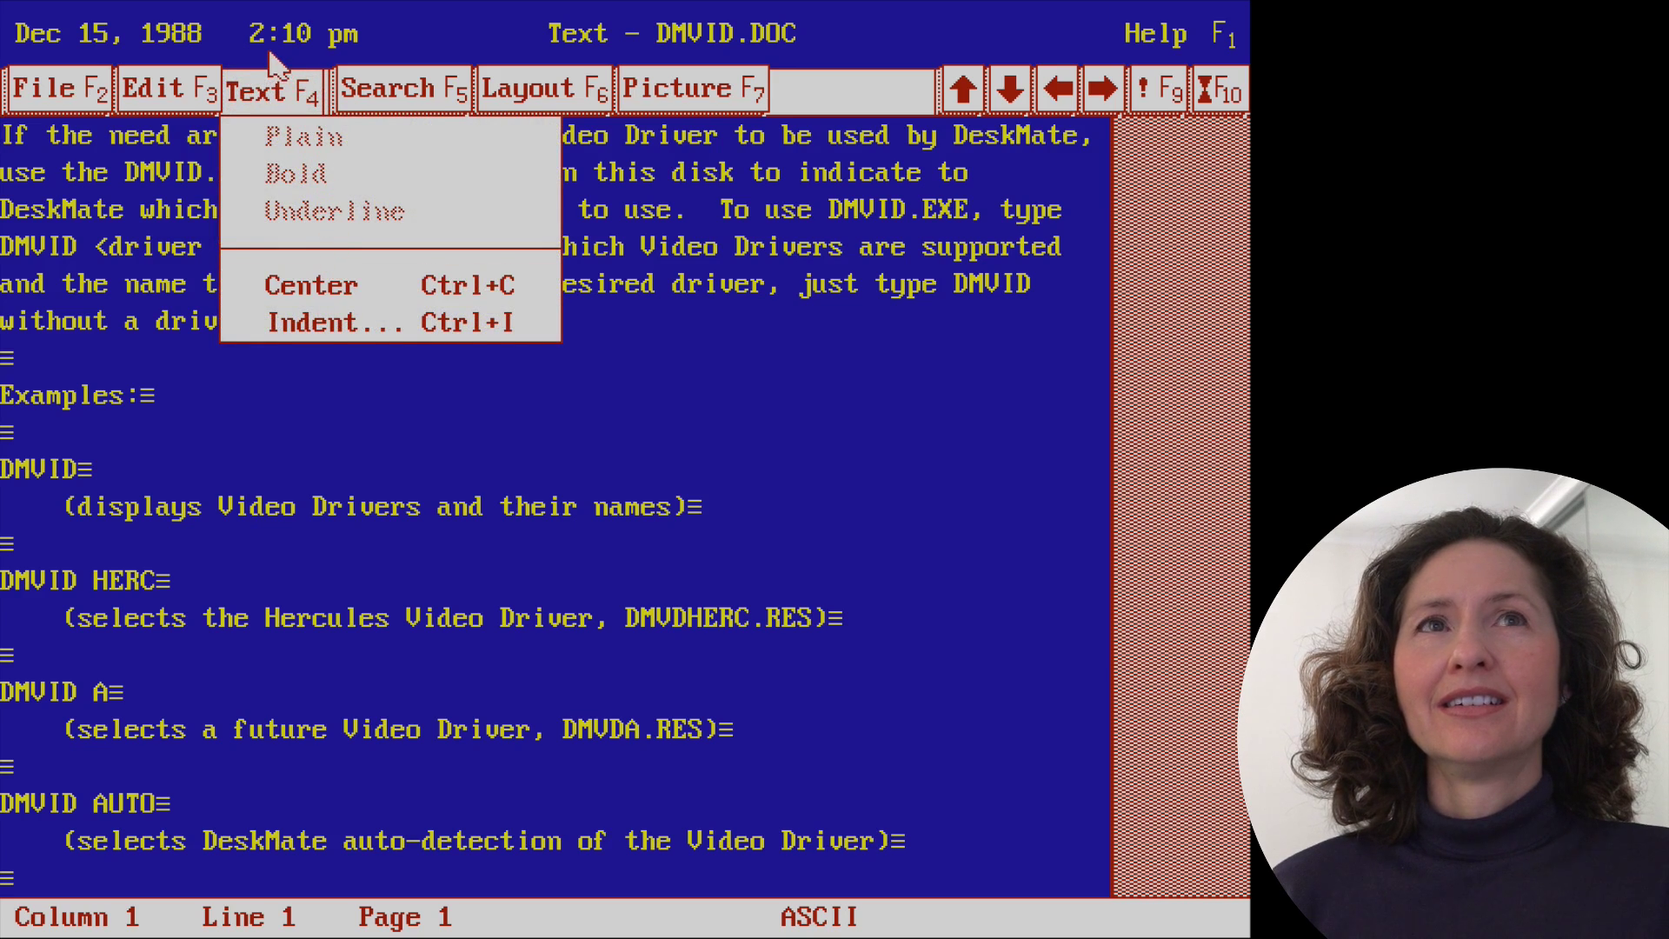
click(287, 103)
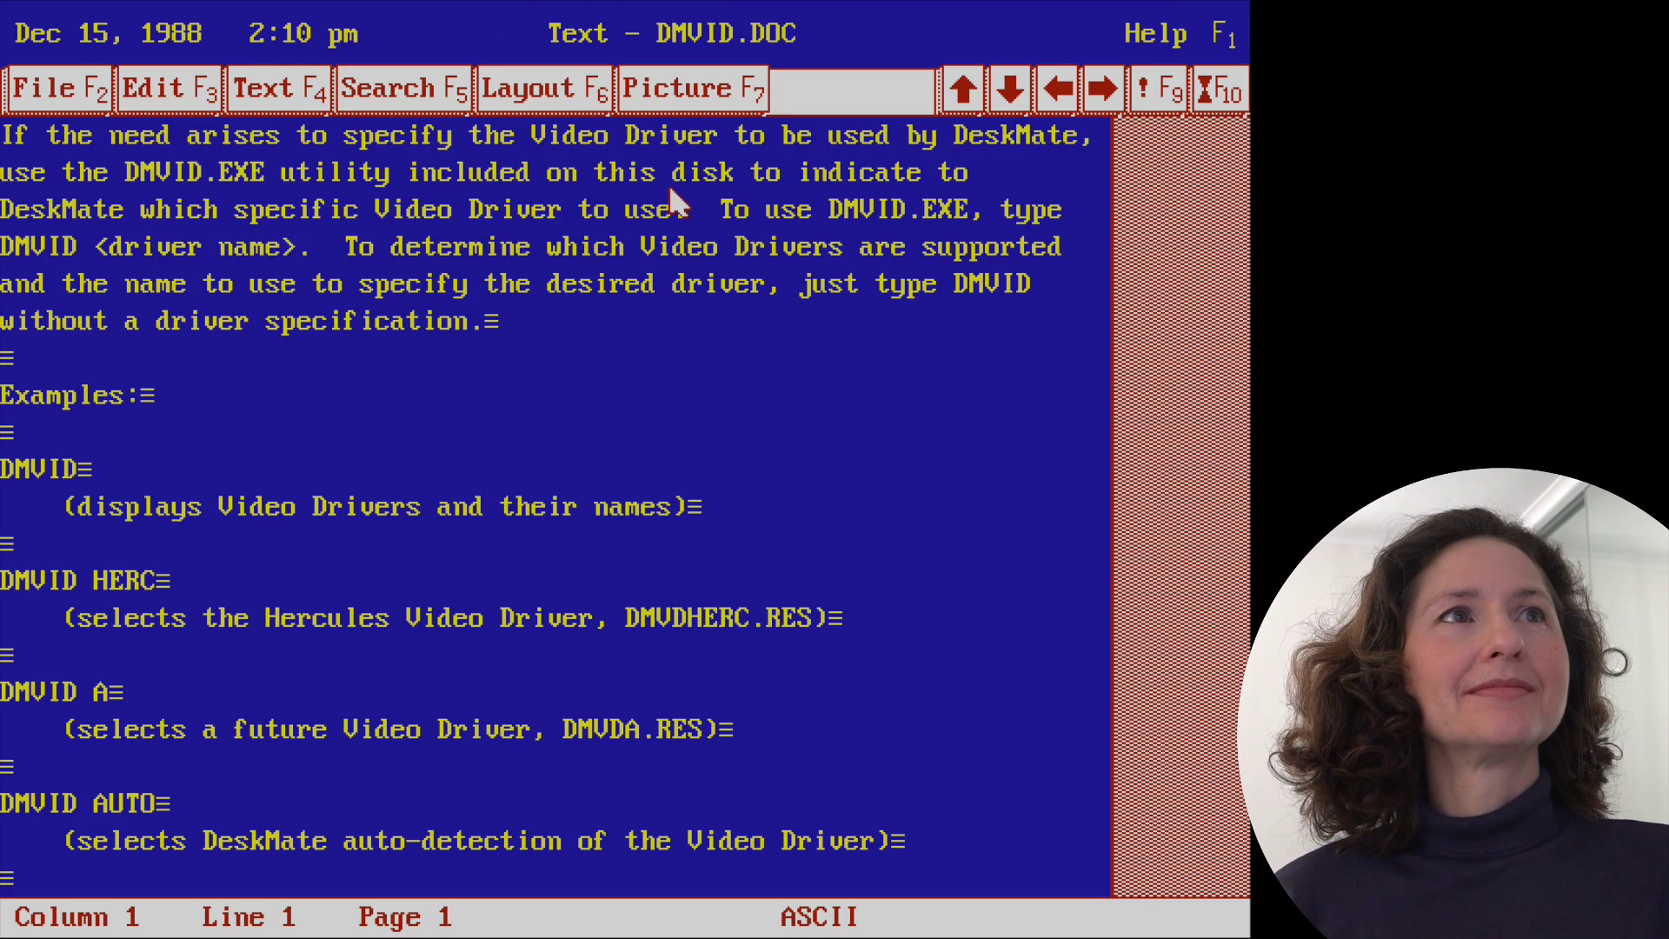
- Exit the DMVID.DOC document and return to the desktop
click(39, 106)
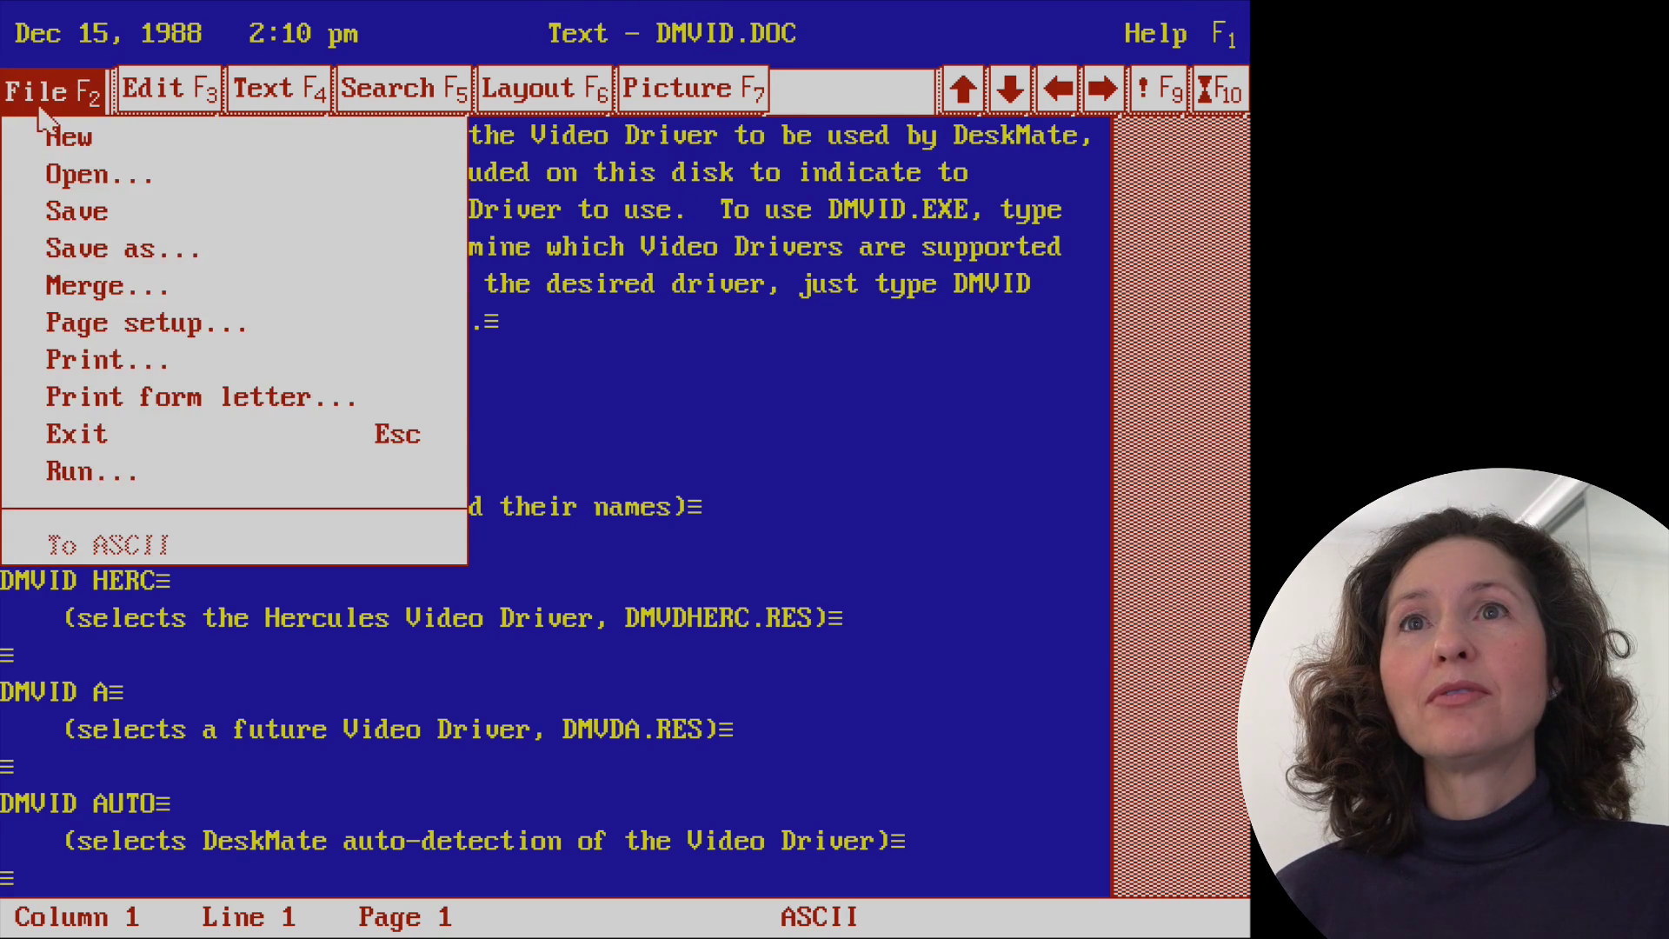
key(Up)
key(Return)
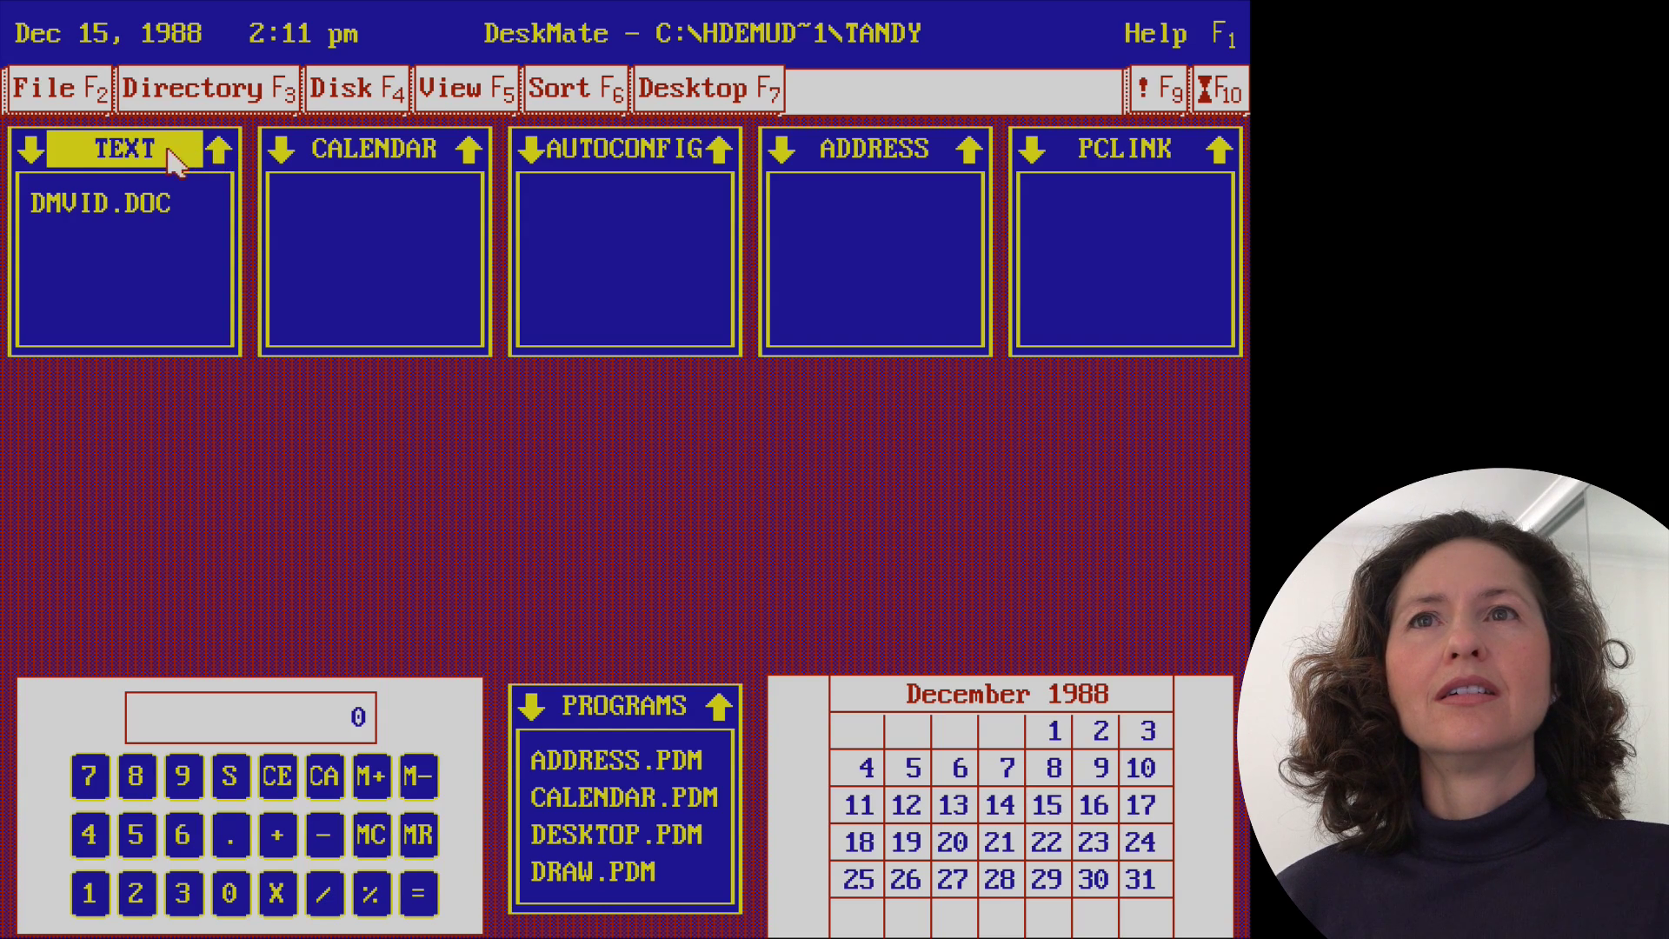
click(30, 155)
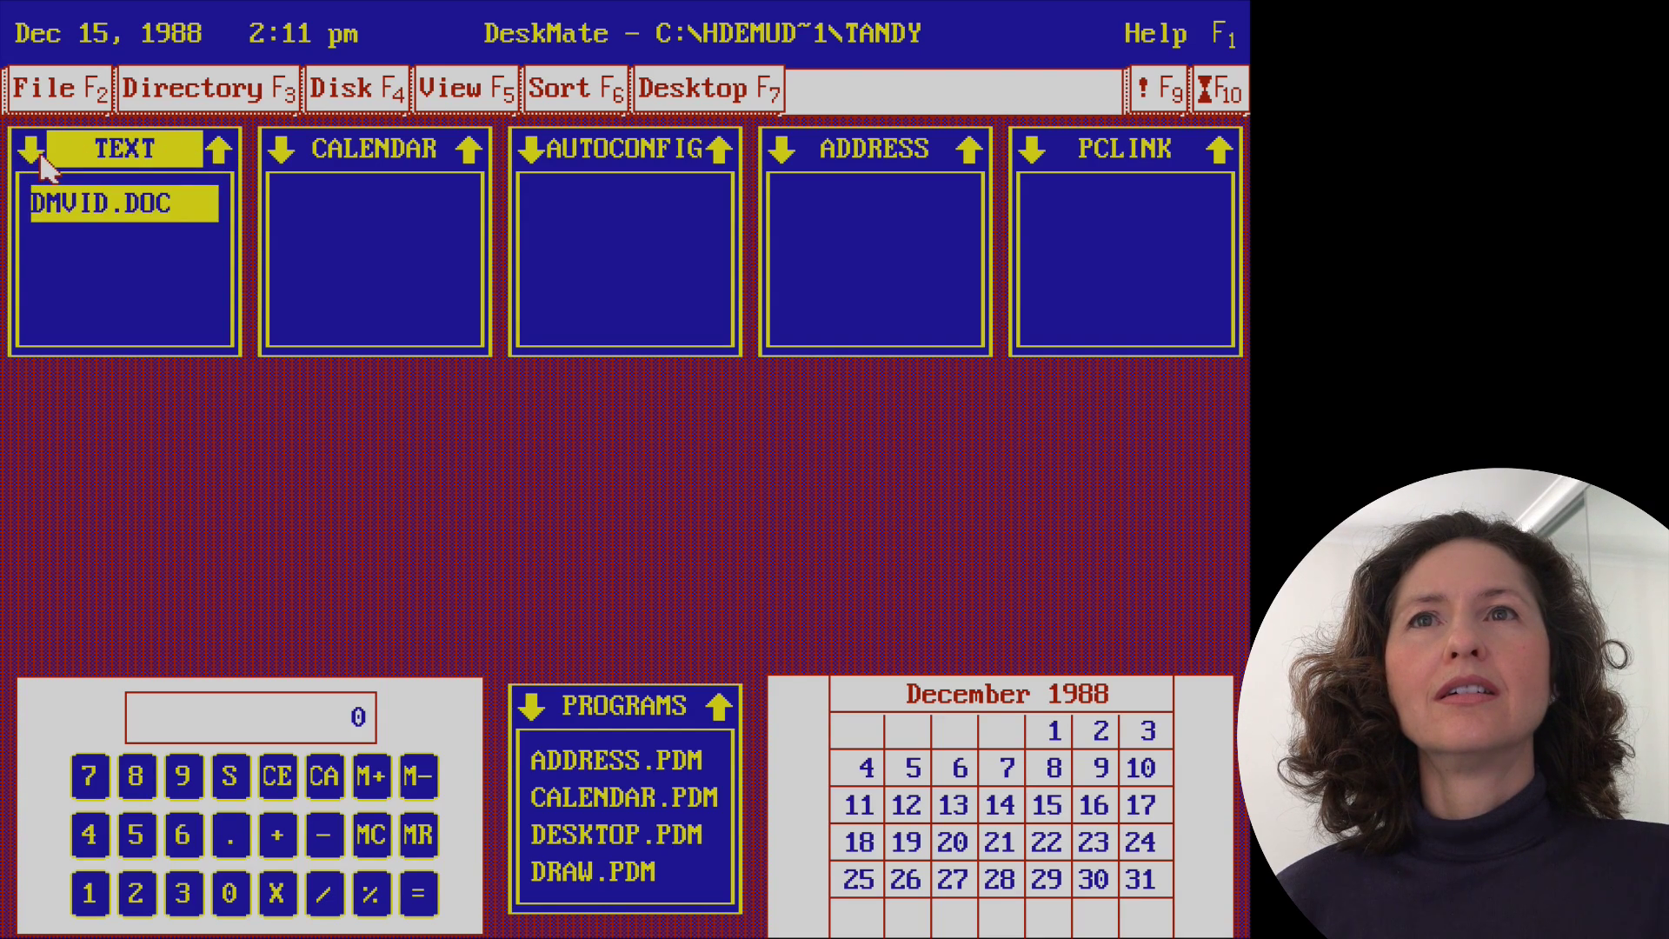
key(Tab)
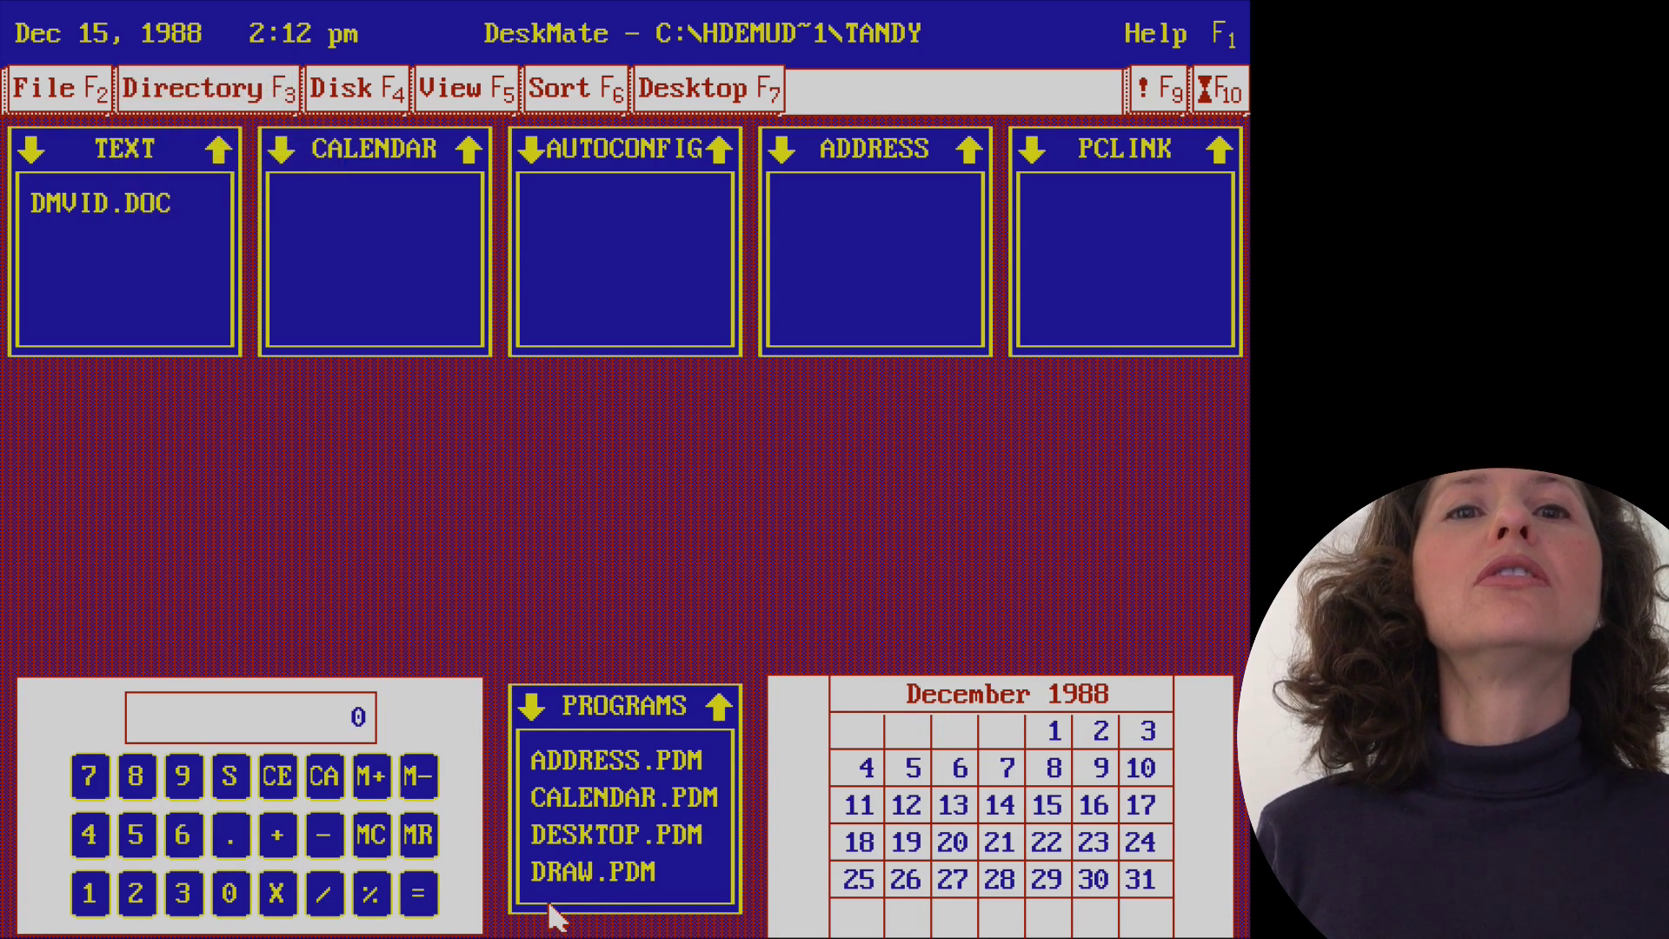
- Find TEXT.PDM in the desktop's programs list and launch it with a new untitled document
click(531, 707)
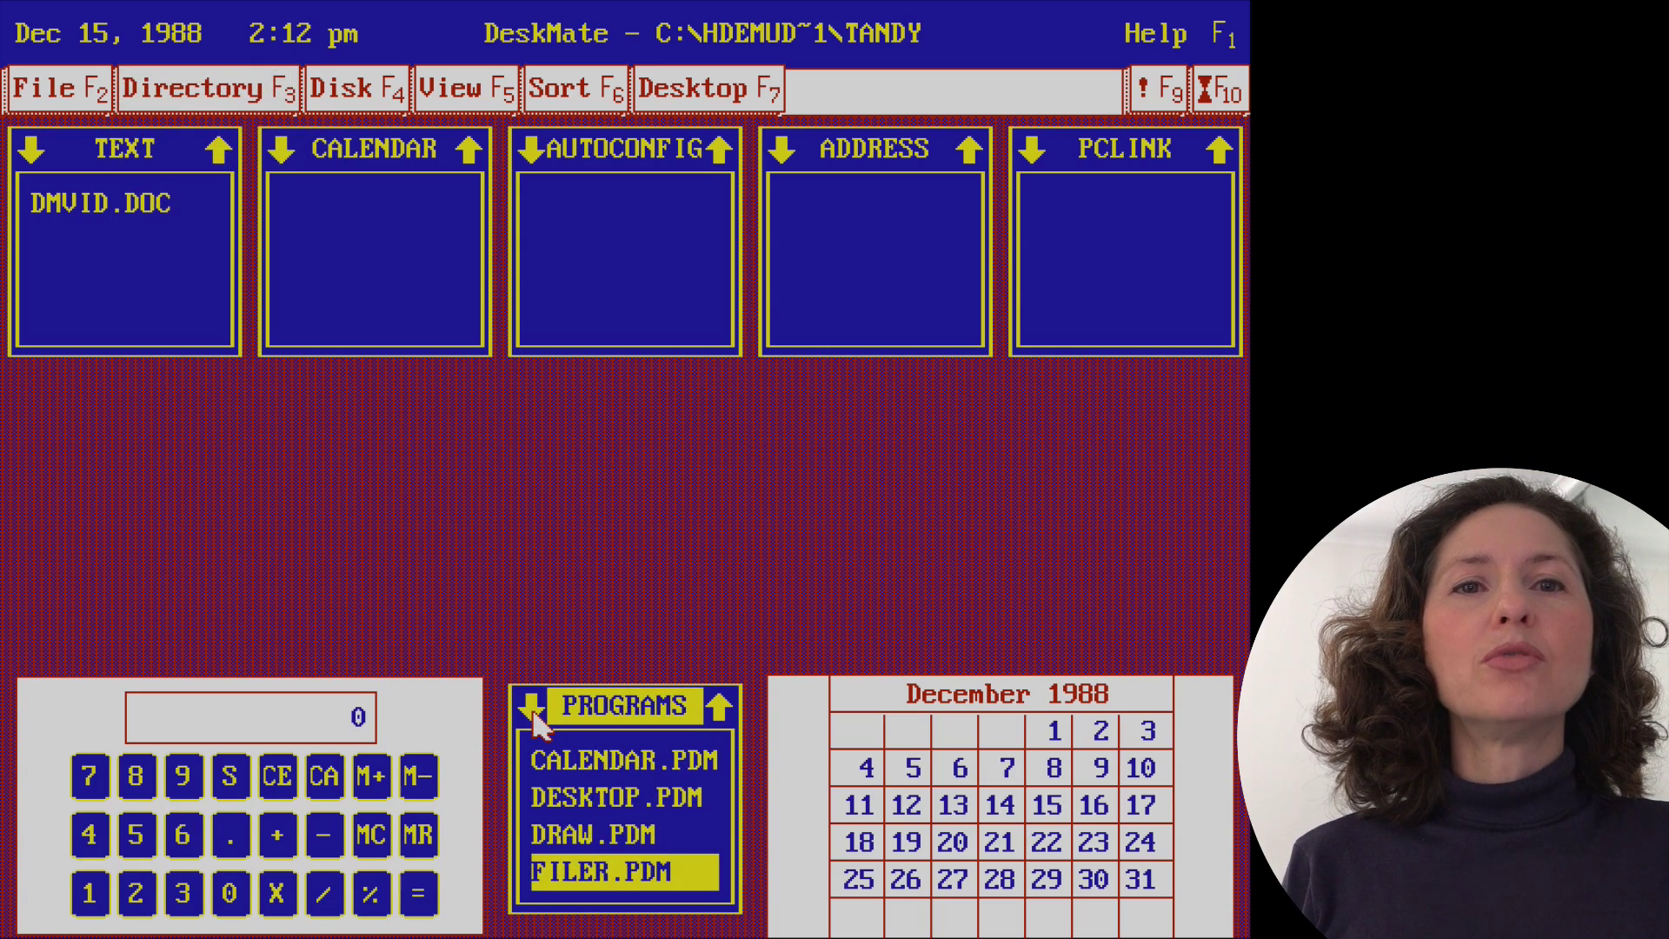
click(532, 708)
click(532, 707)
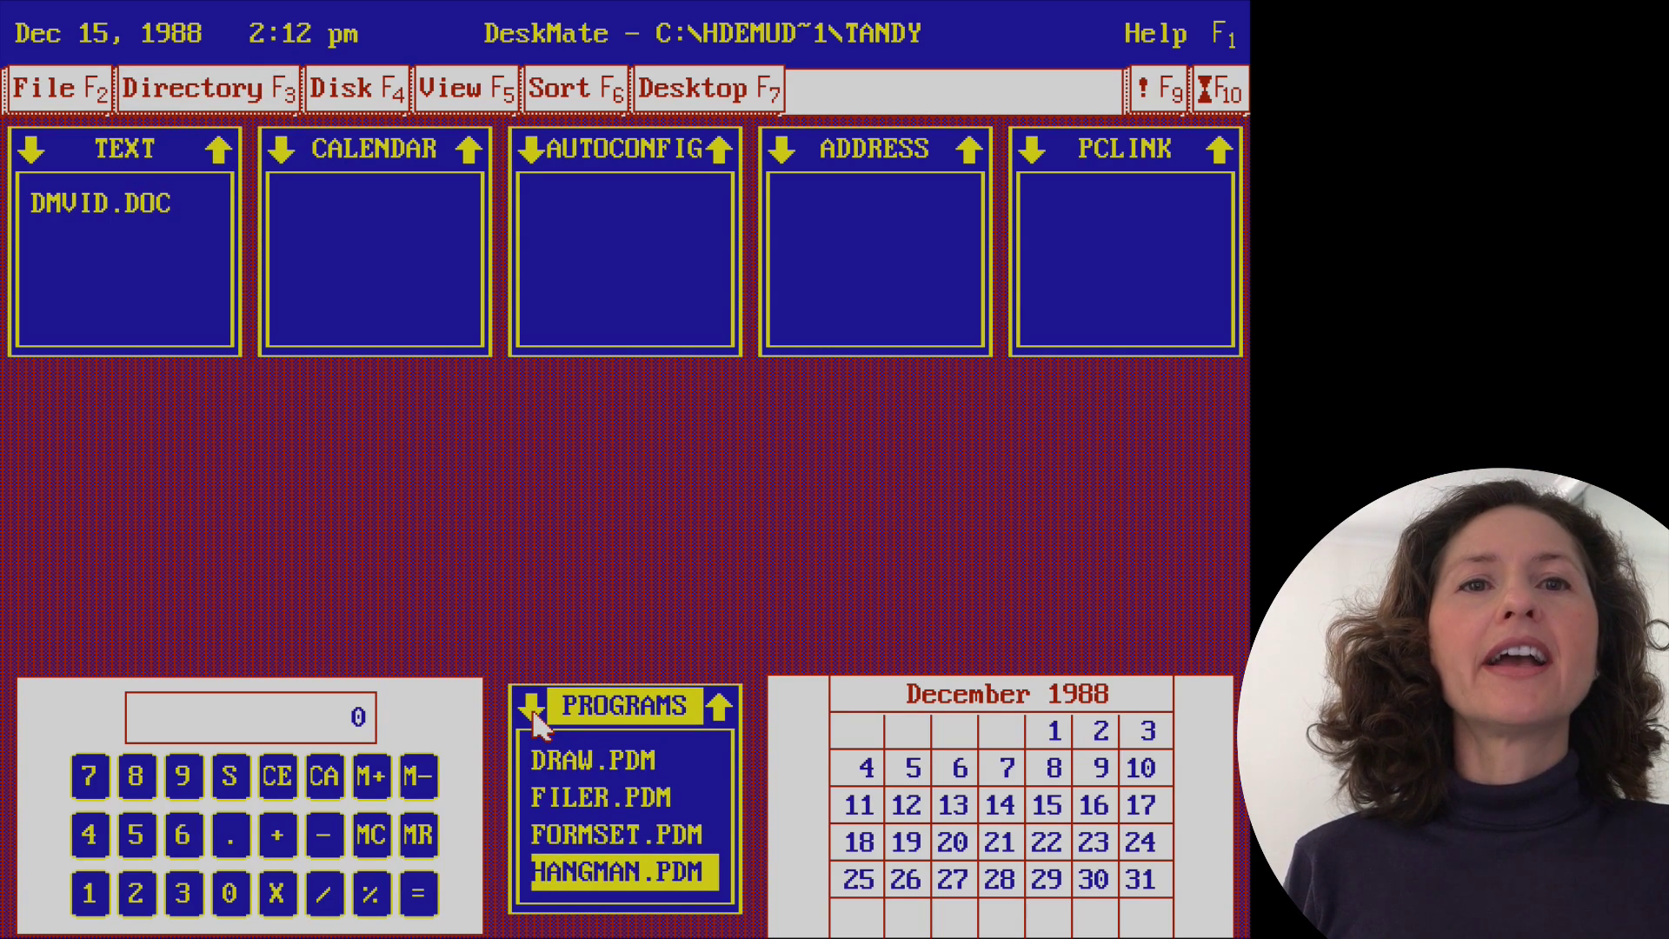
click(532, 708)
click(532, 708)
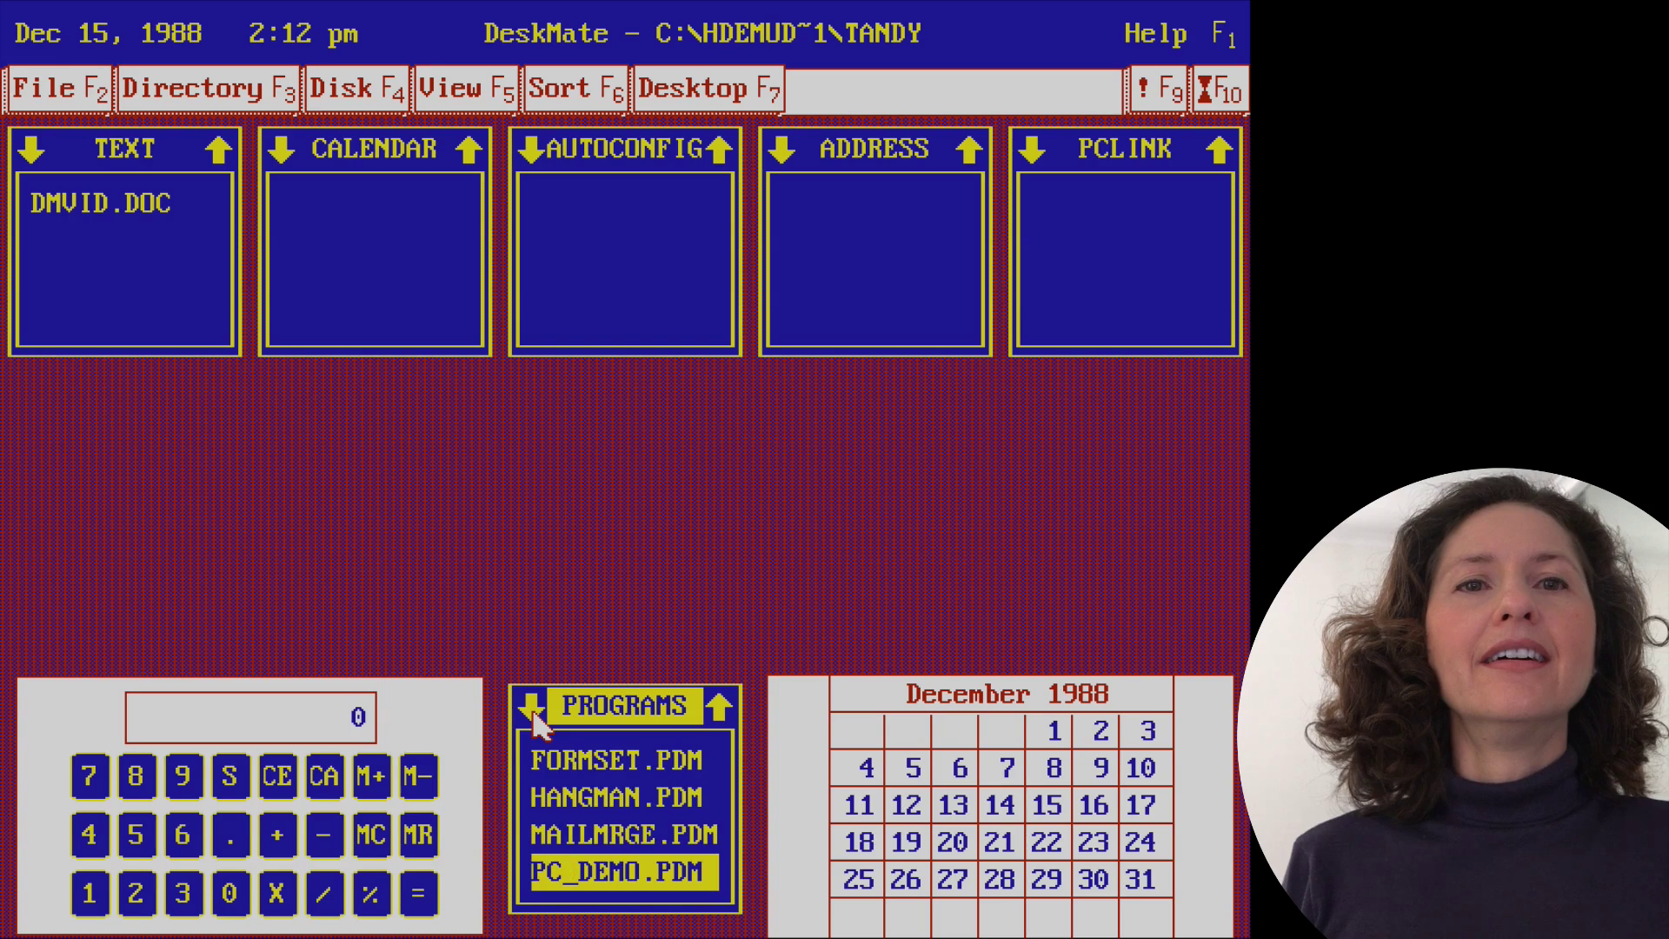
click(532, 707)
click(532, 707)
click(532, 707)
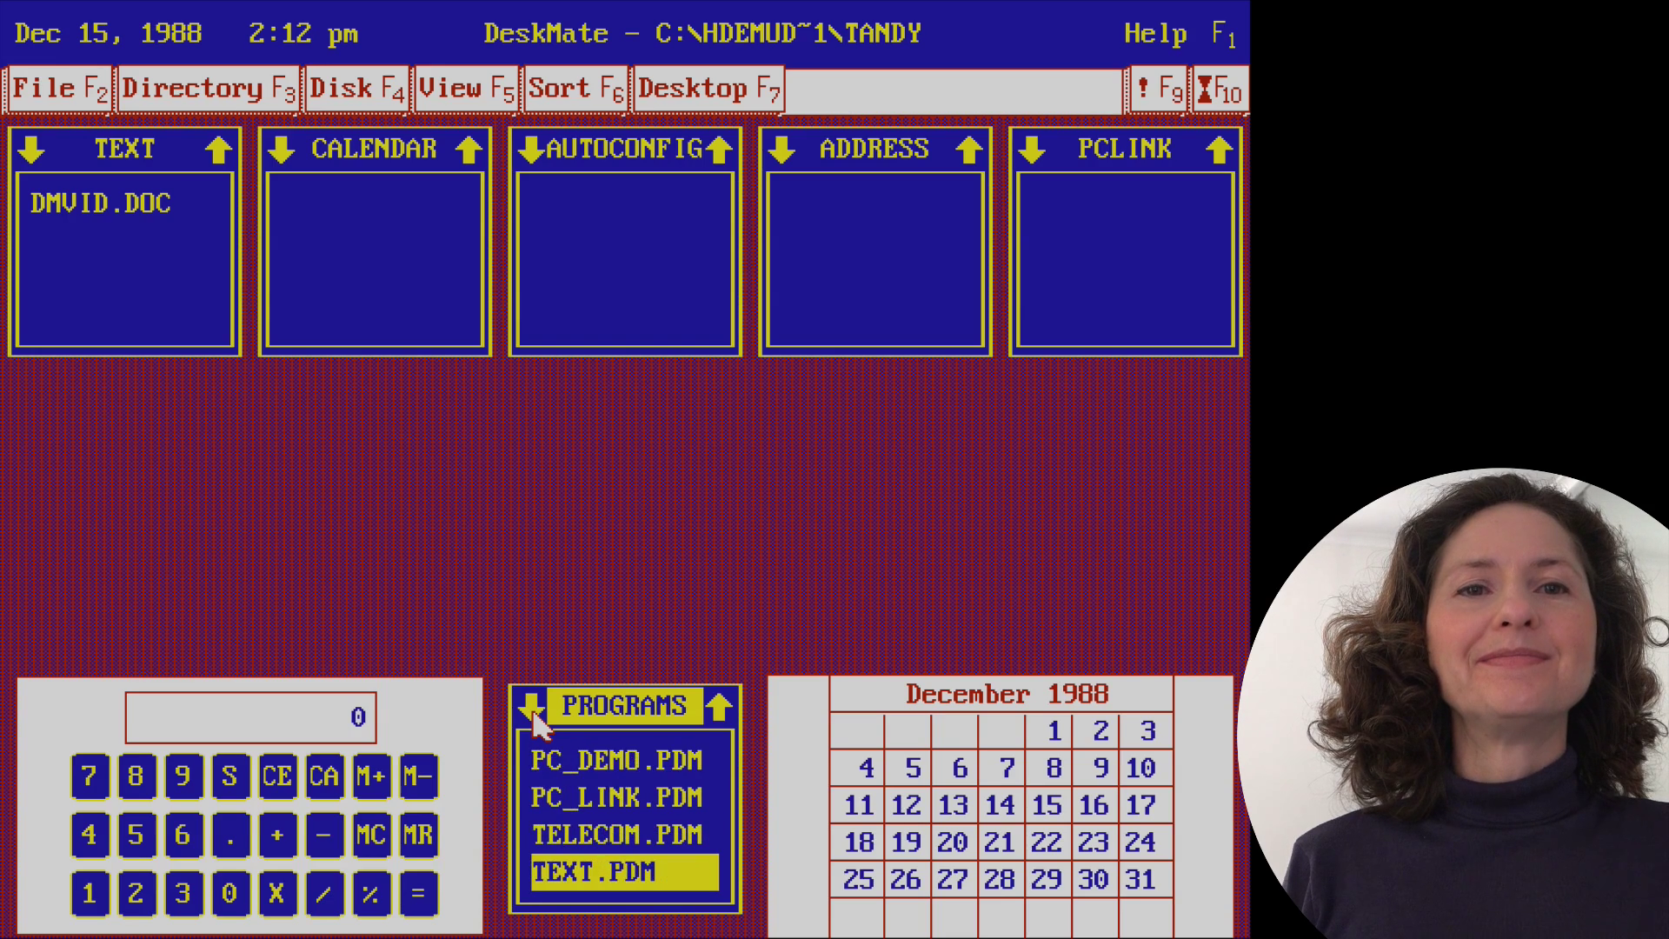
click(532, 707)
click(650, 845)
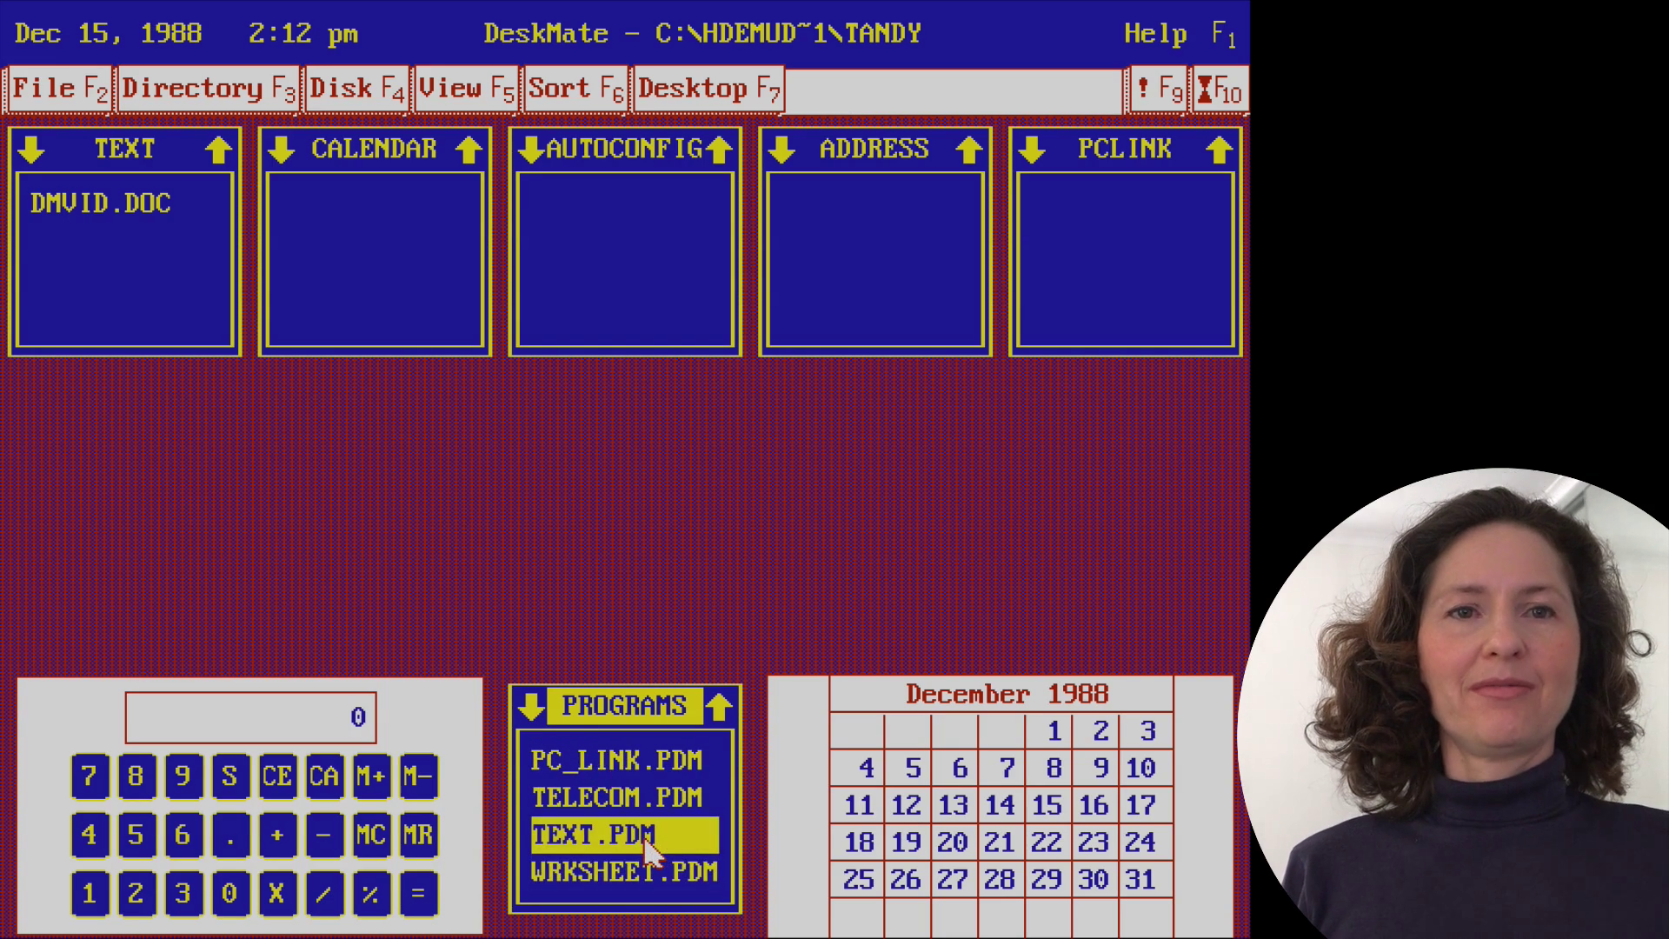
double_click(650, 845)
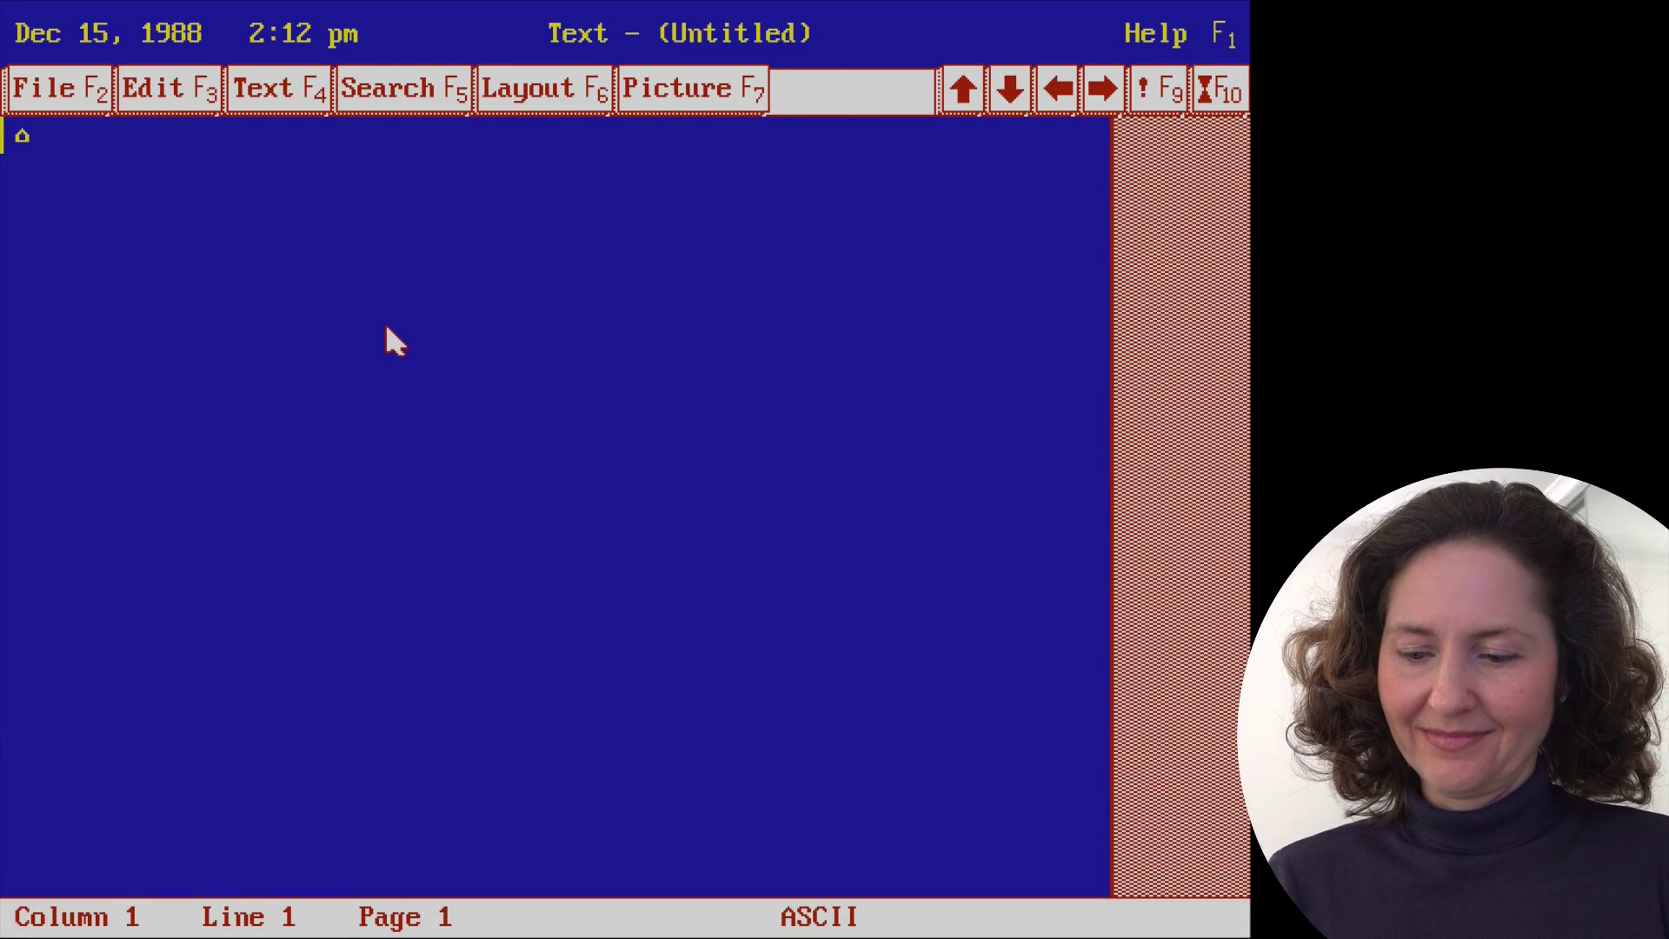
- Write "brand new text document" on the first line of the untitled document
text(brand)
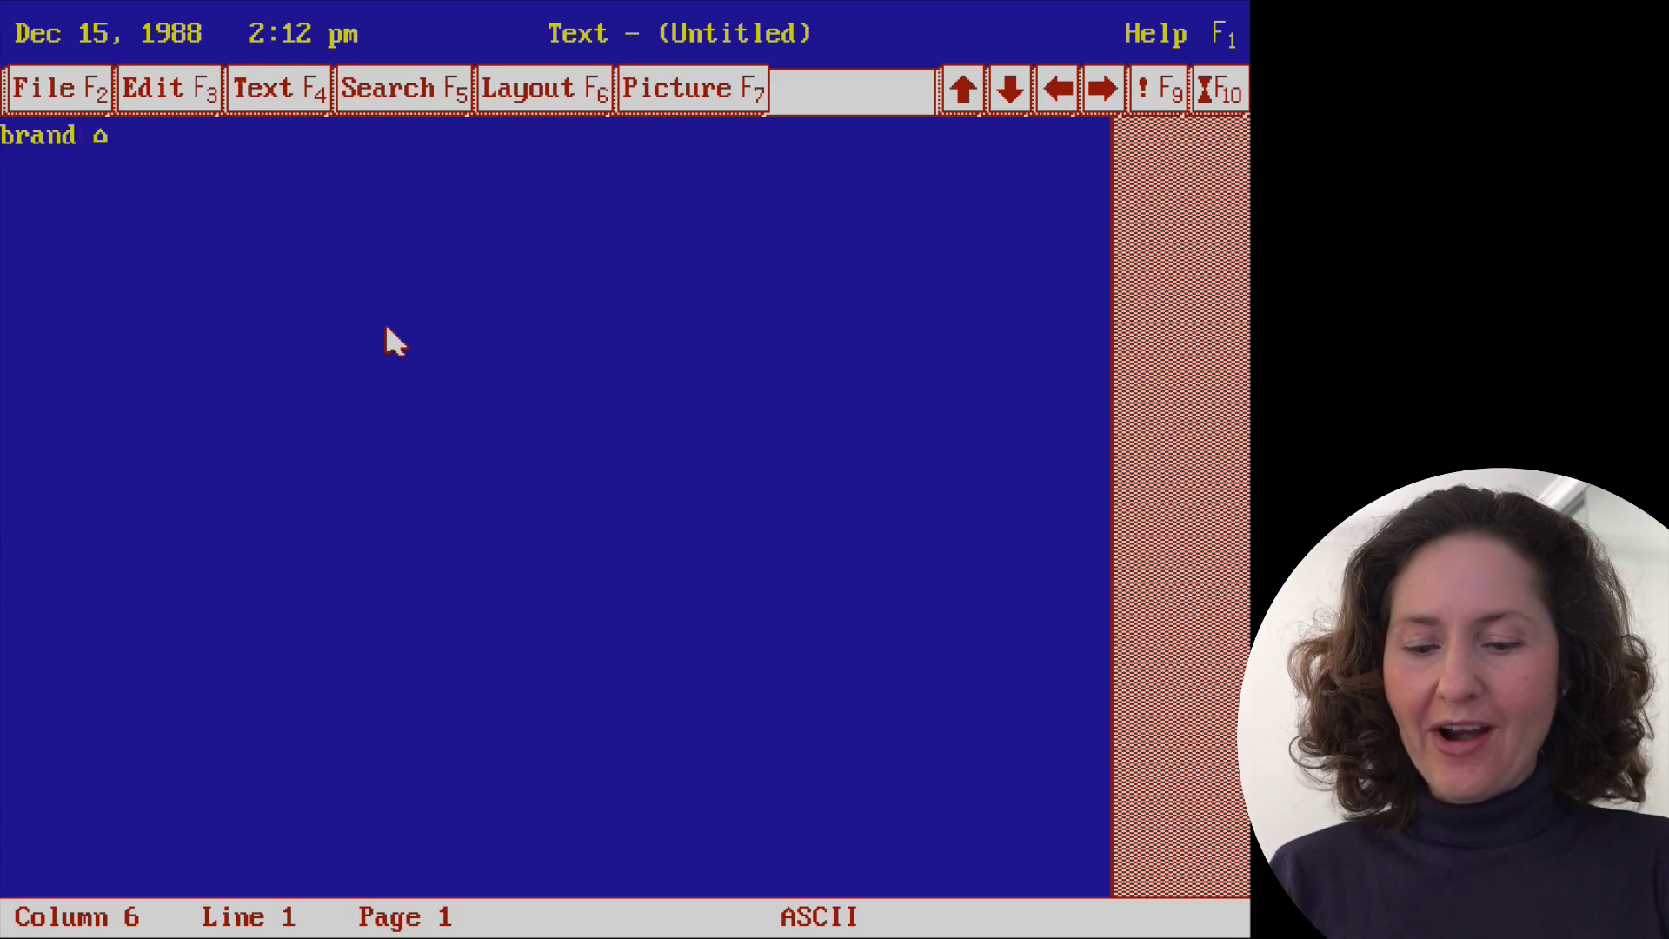
text(new )
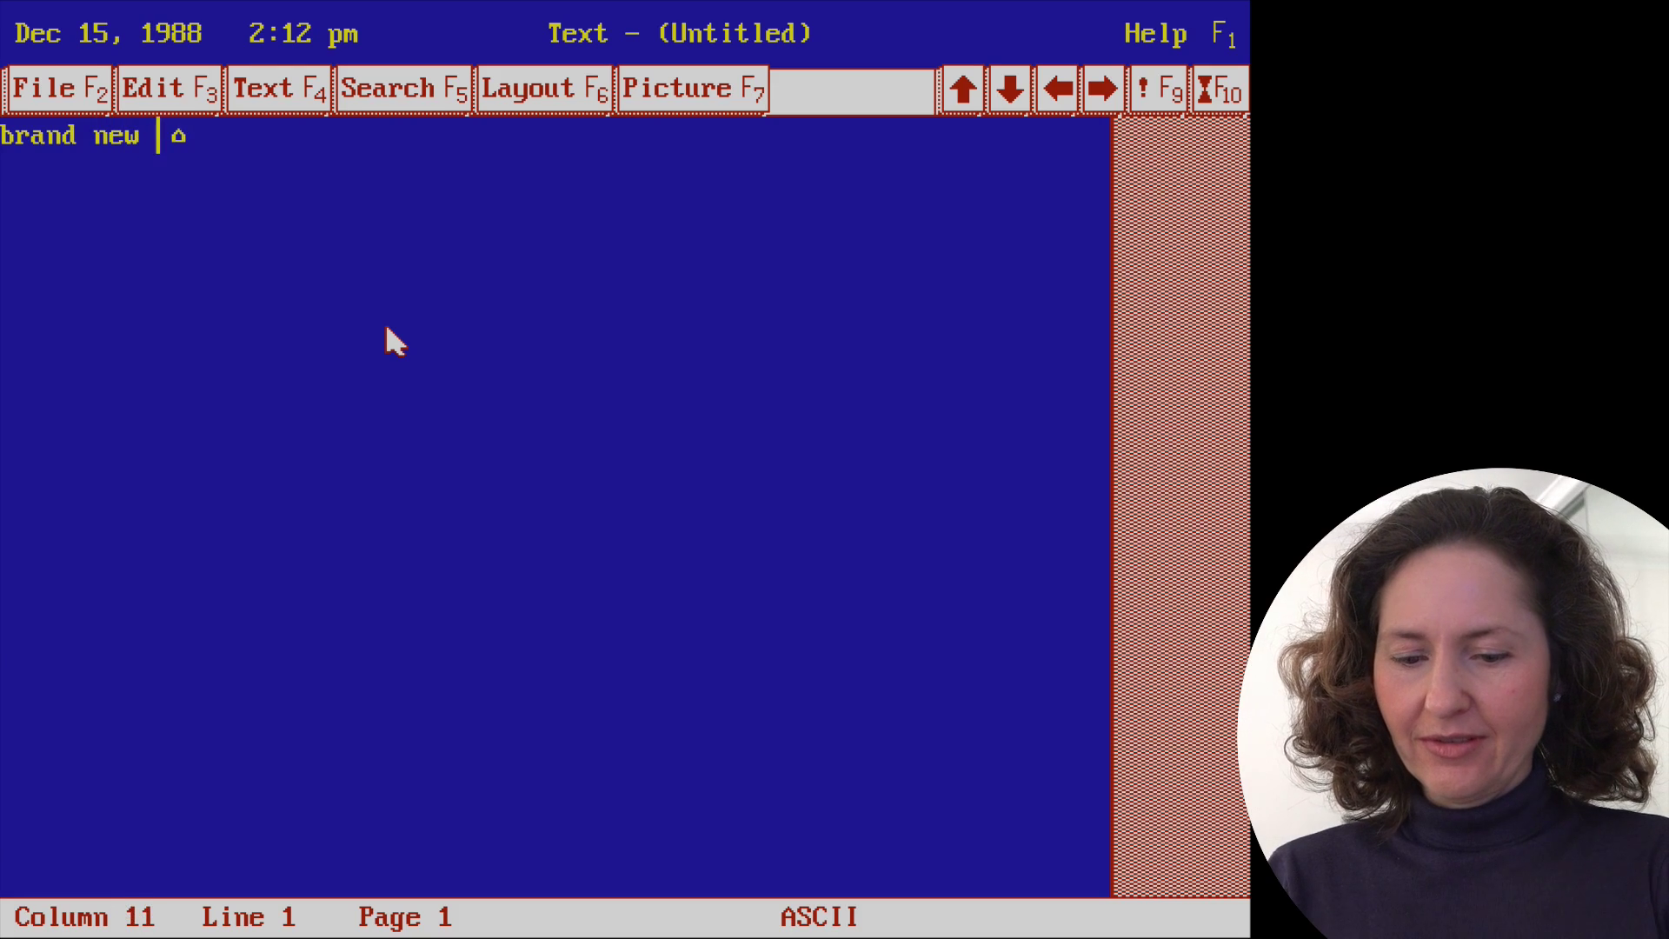
text(text document)
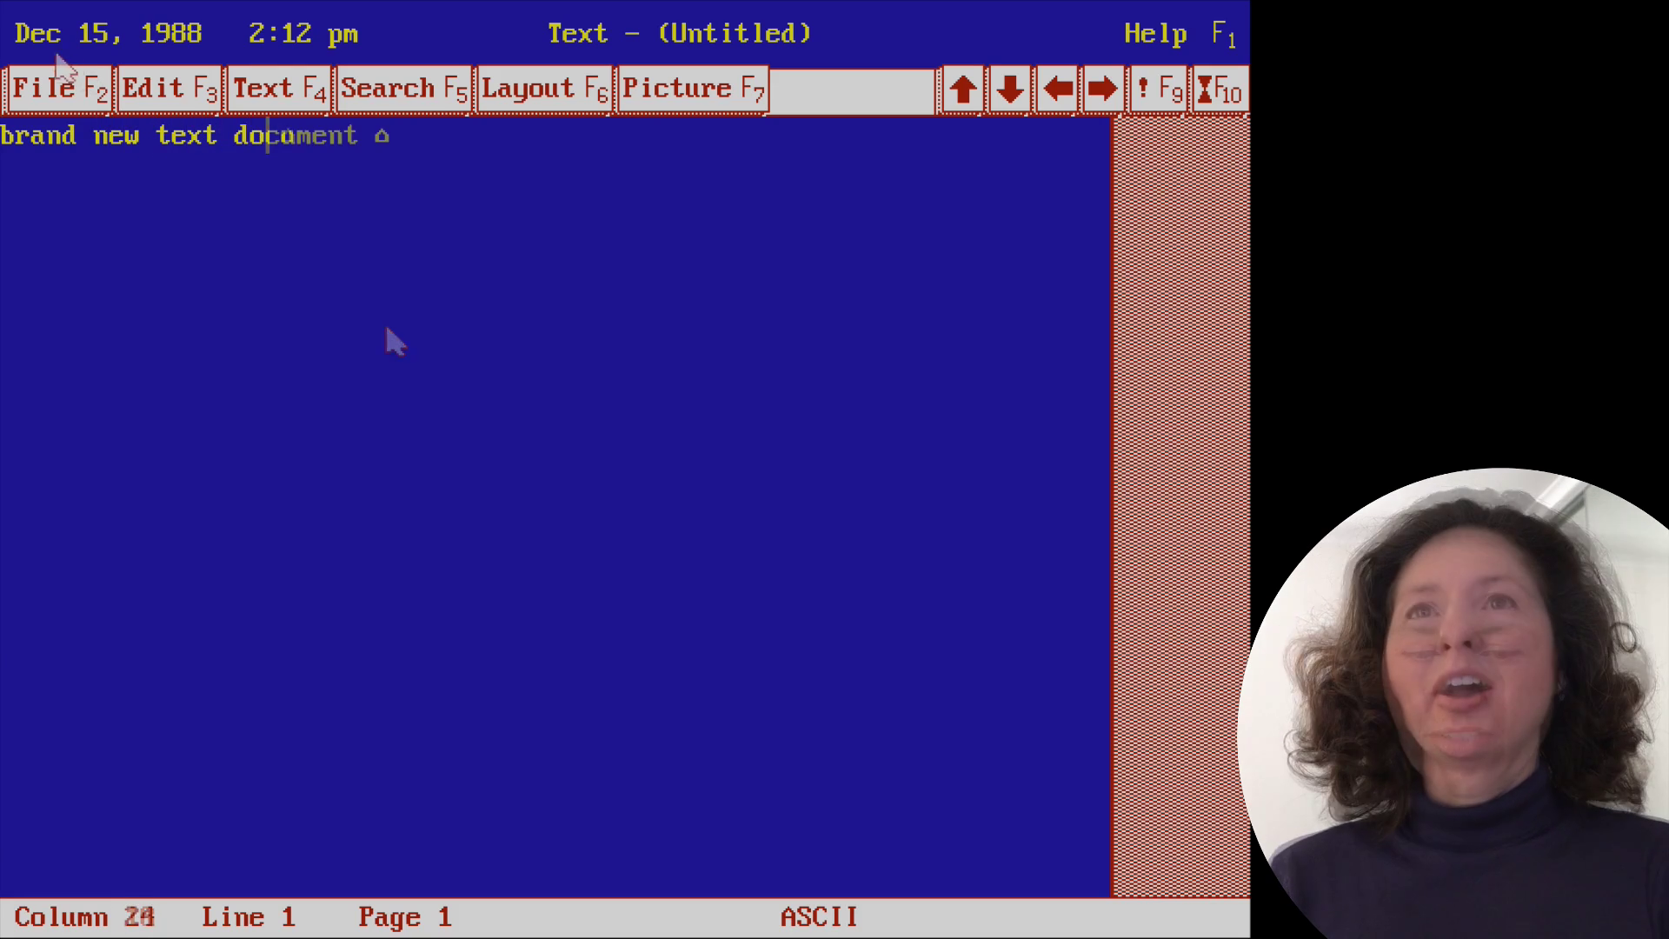
- Save the new document under the name "house" and exit to the desktop
click(28, 98)
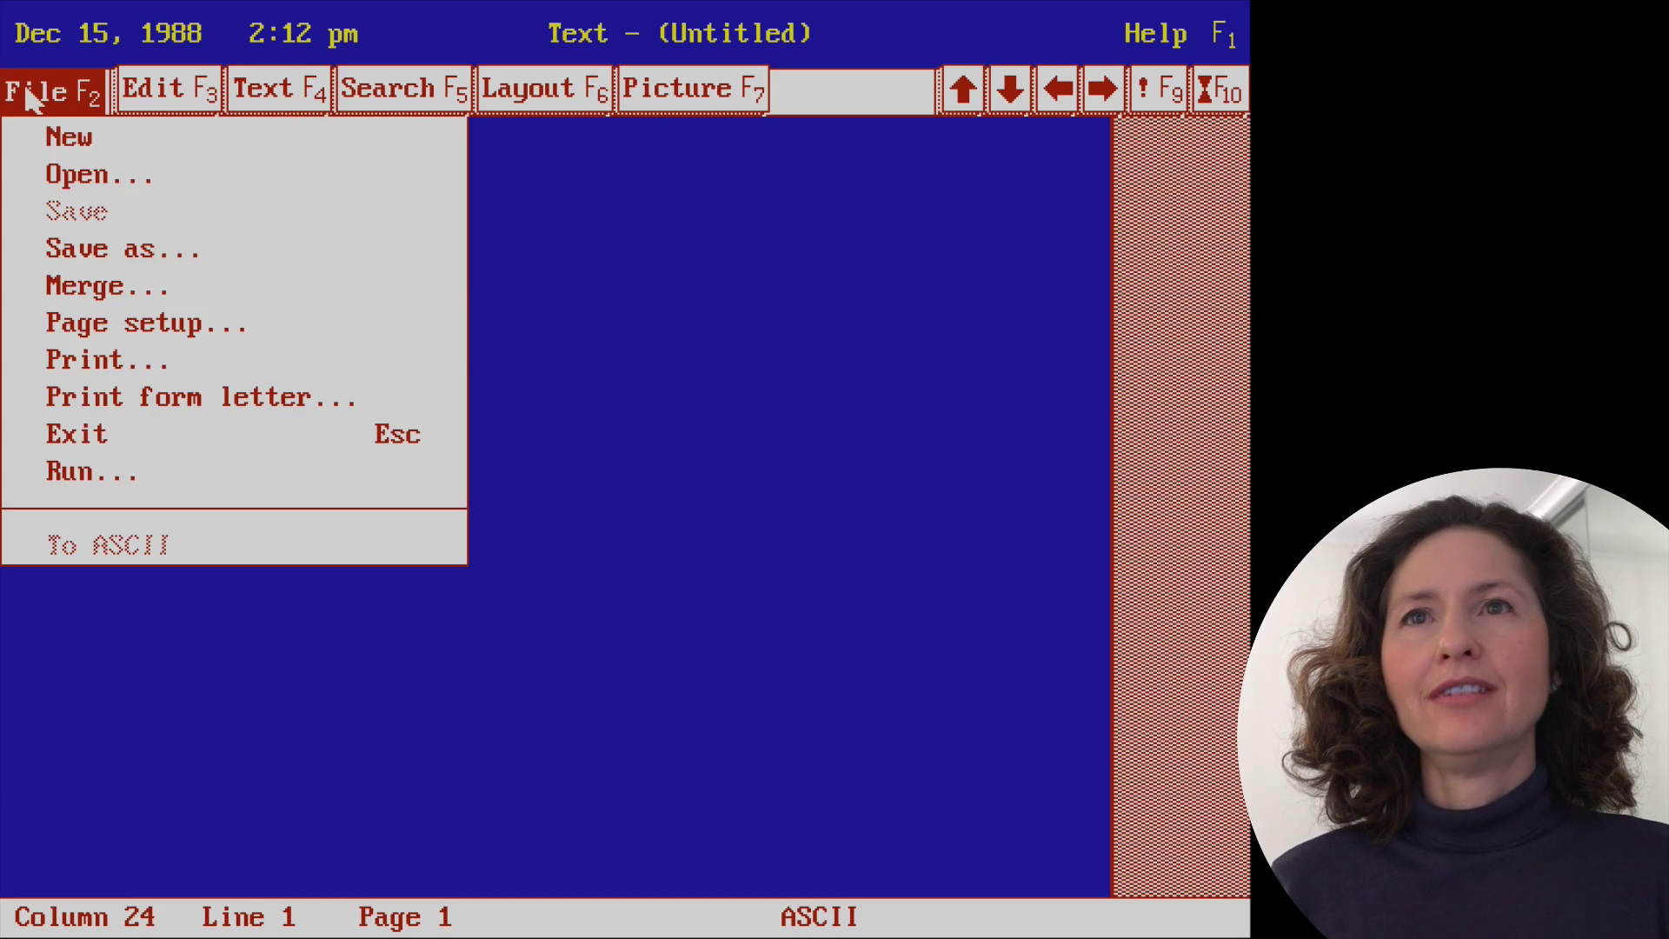
click(94, 259)
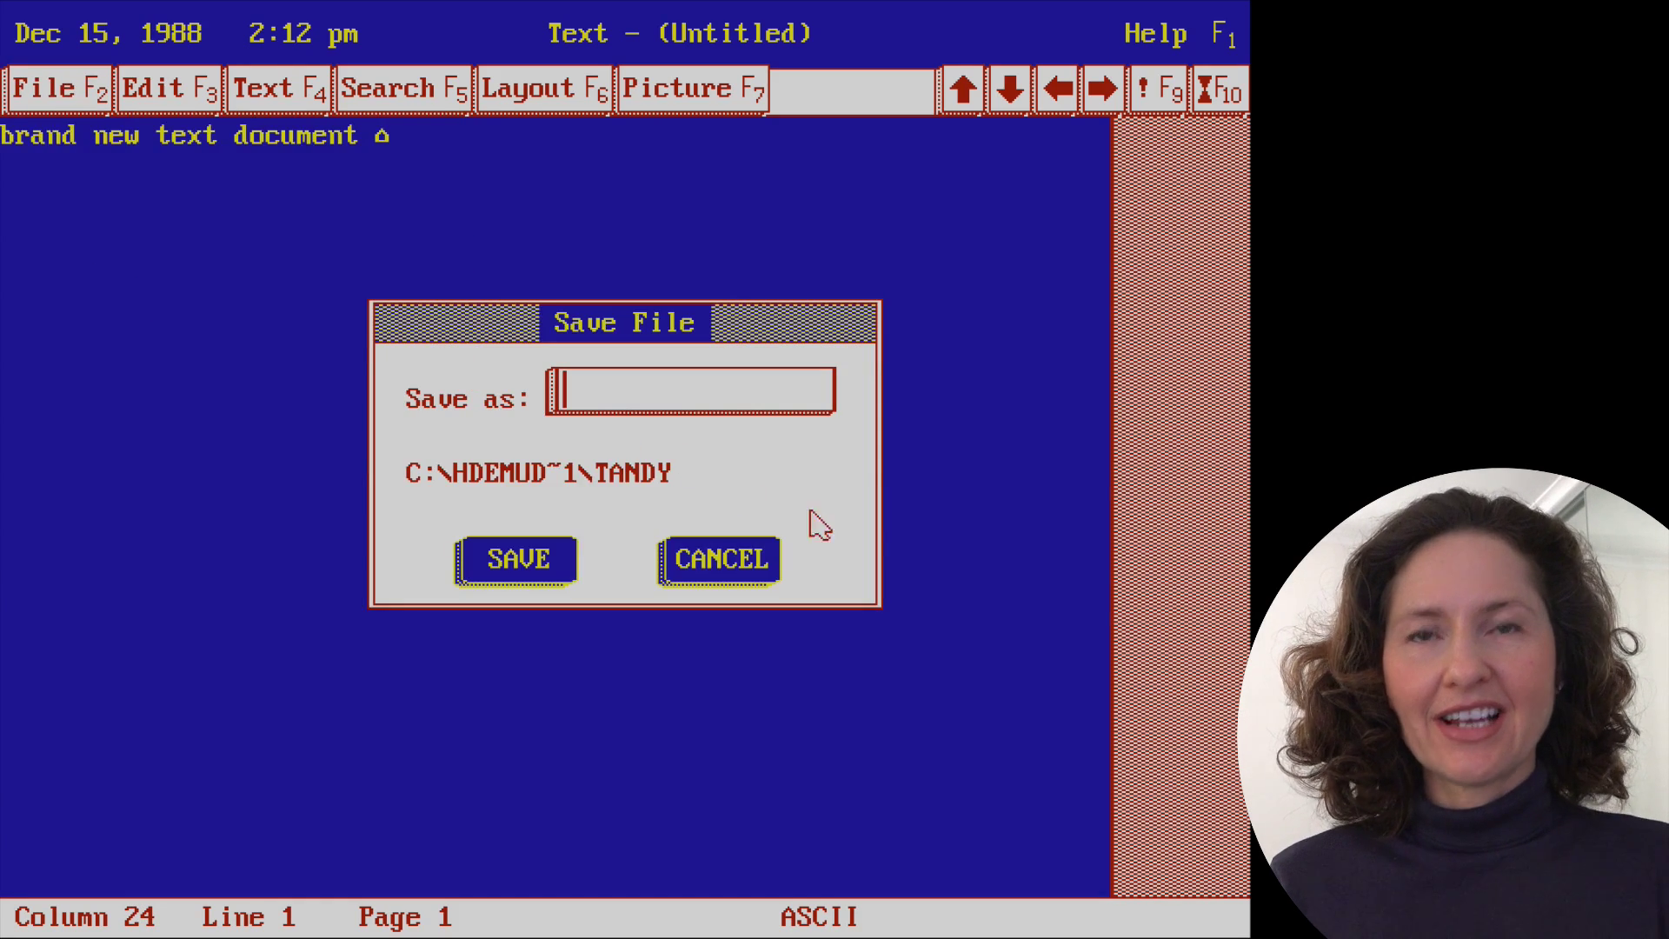
text(house)
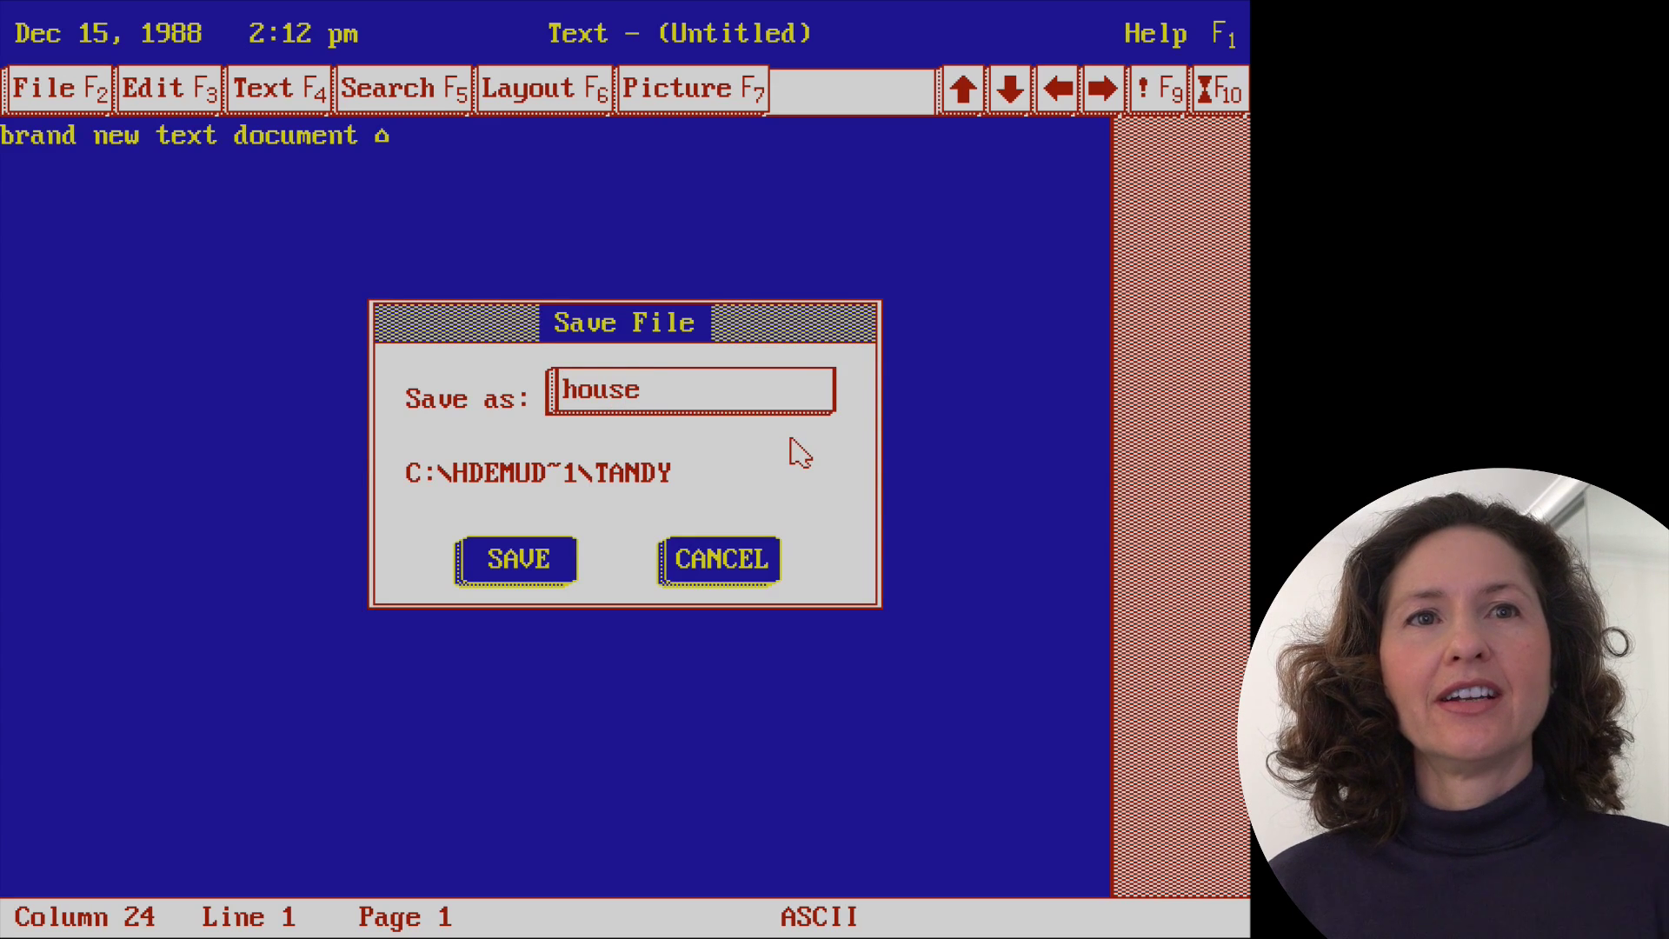
click(474, 578)
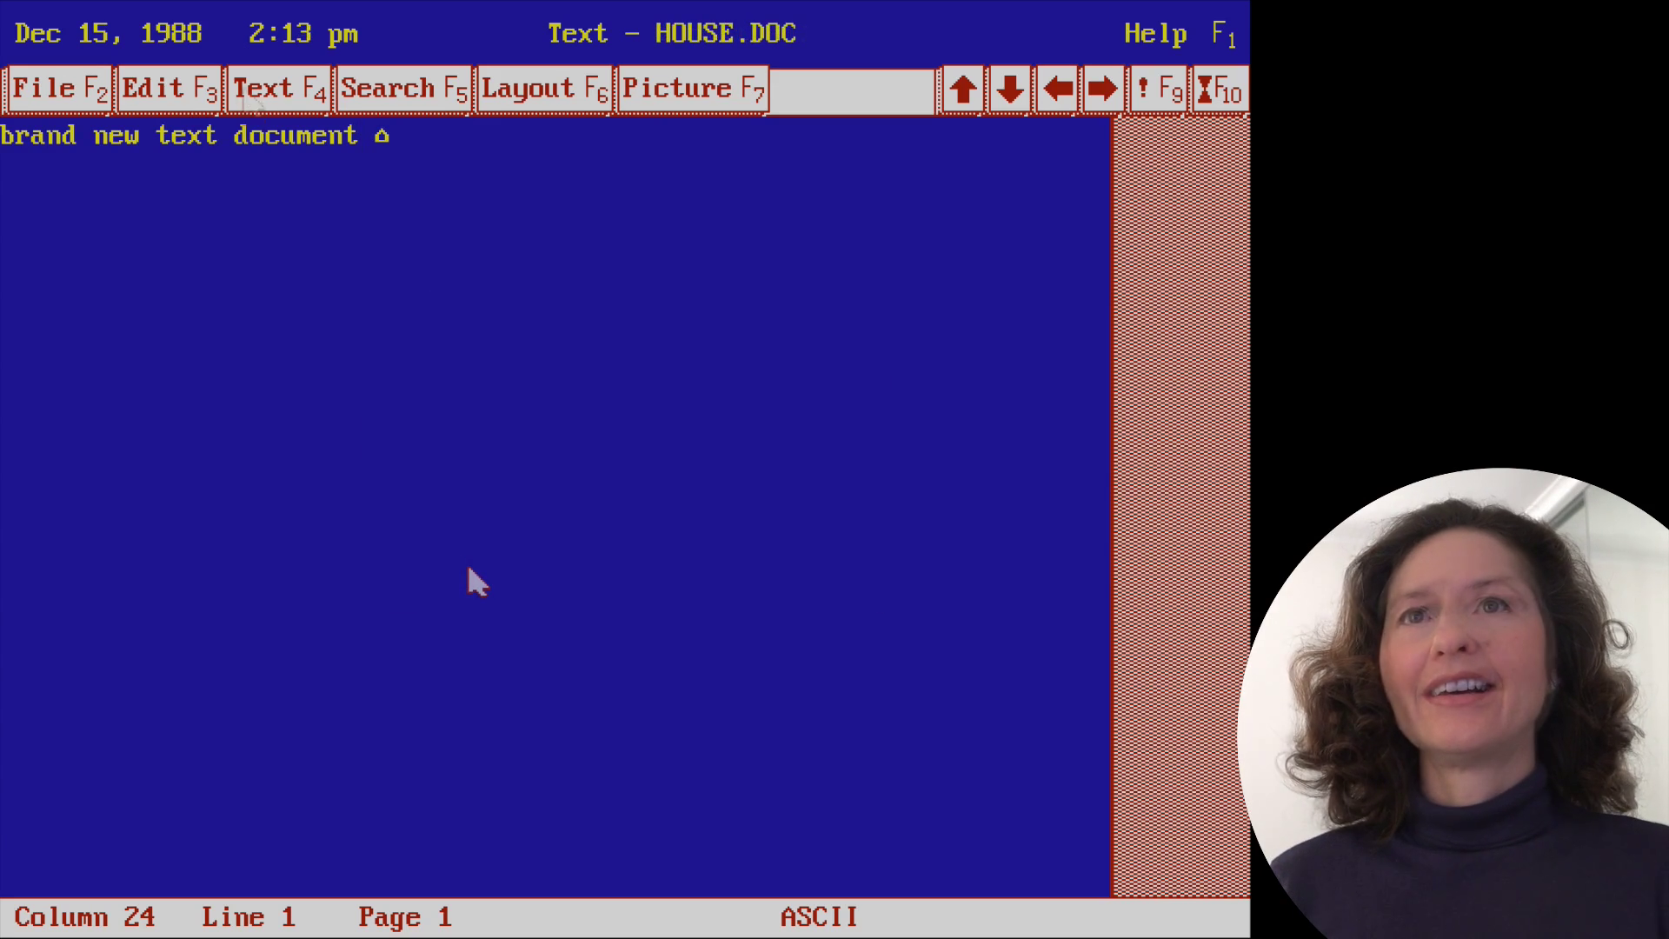
click(74, 91)
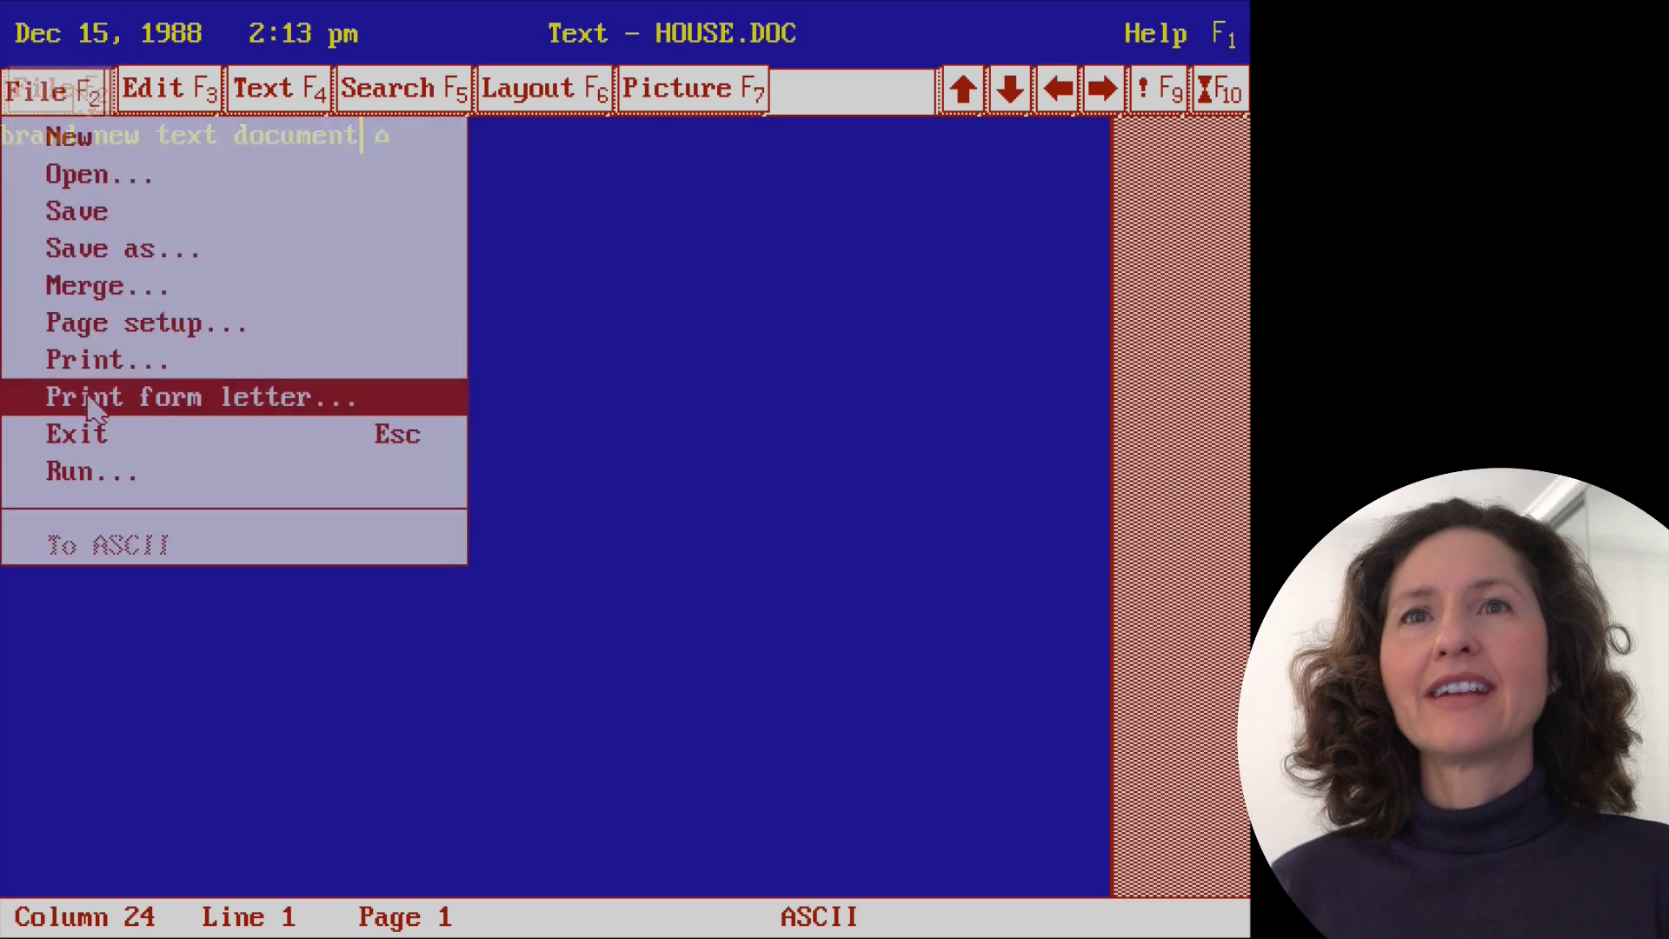
click(50, 434)
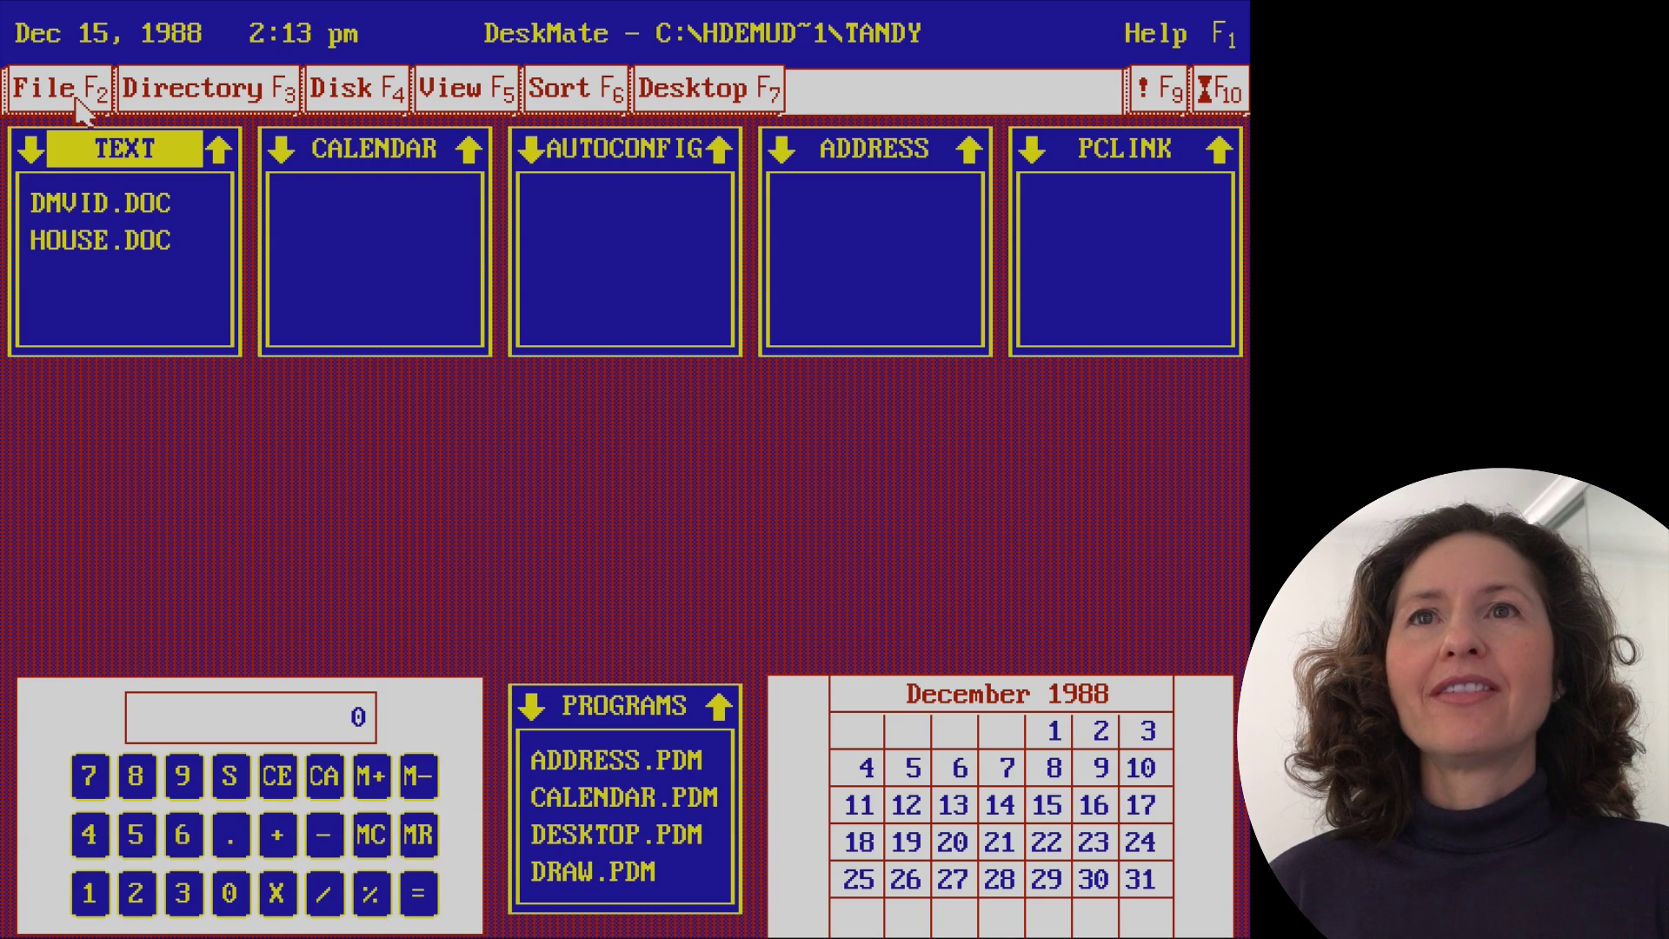
- Reopen HOUSE.DOC from the text documents list to check its contents, and exit it again
click(111, 251)
click(109, 247)
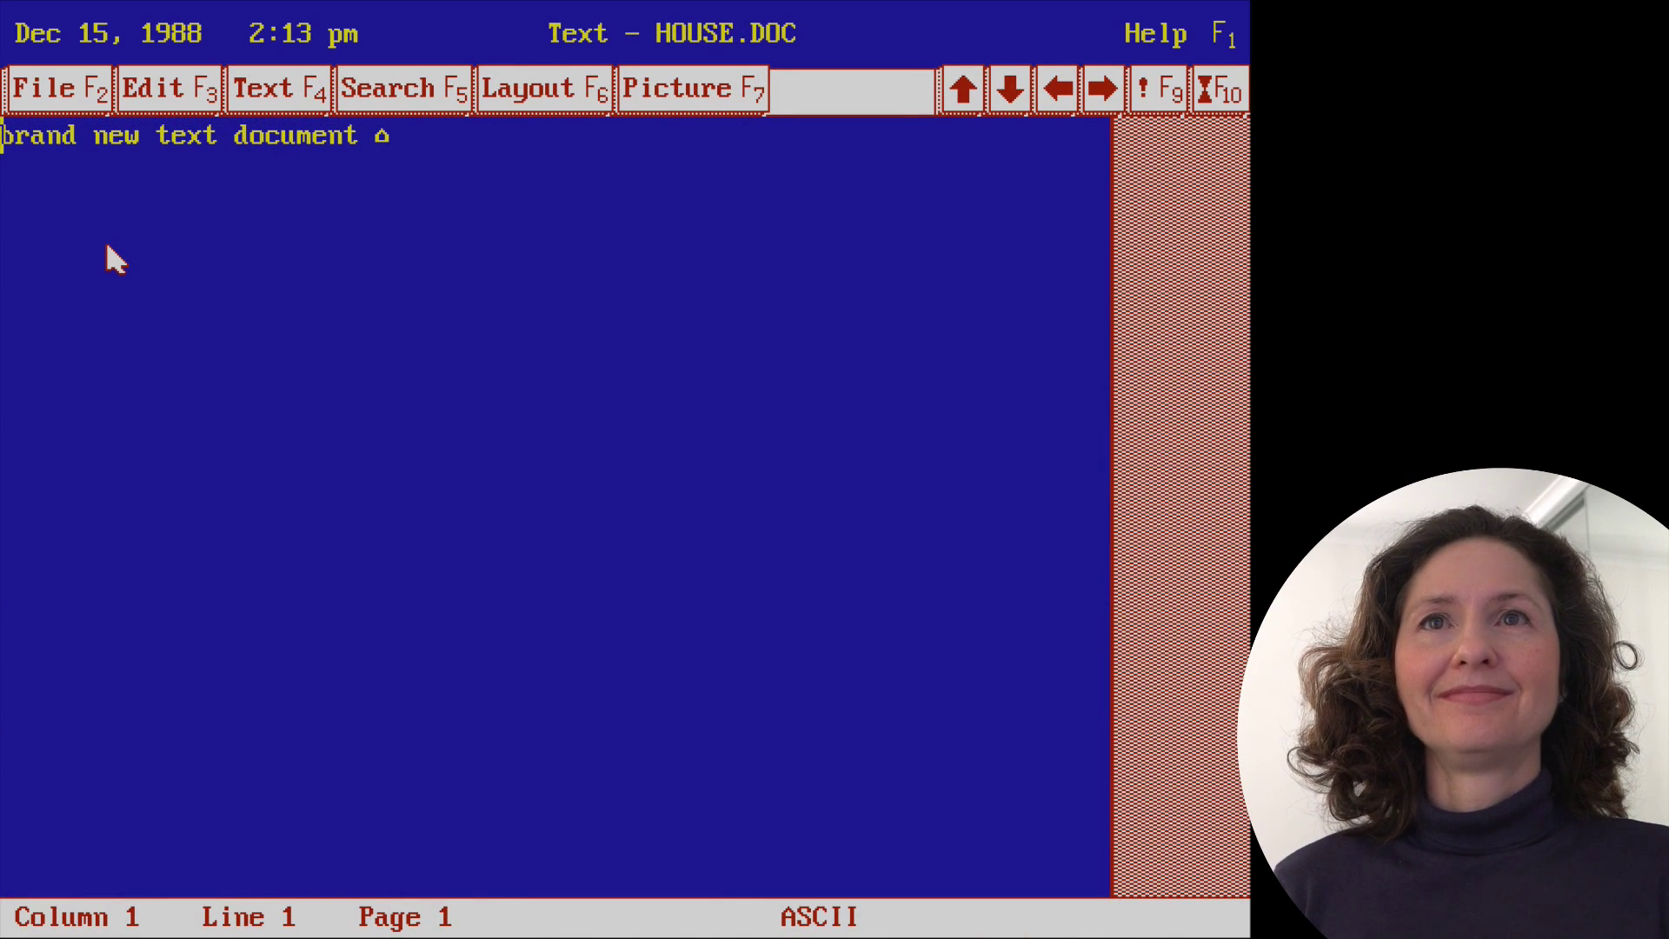
click(110, 94)
click(55, 433)
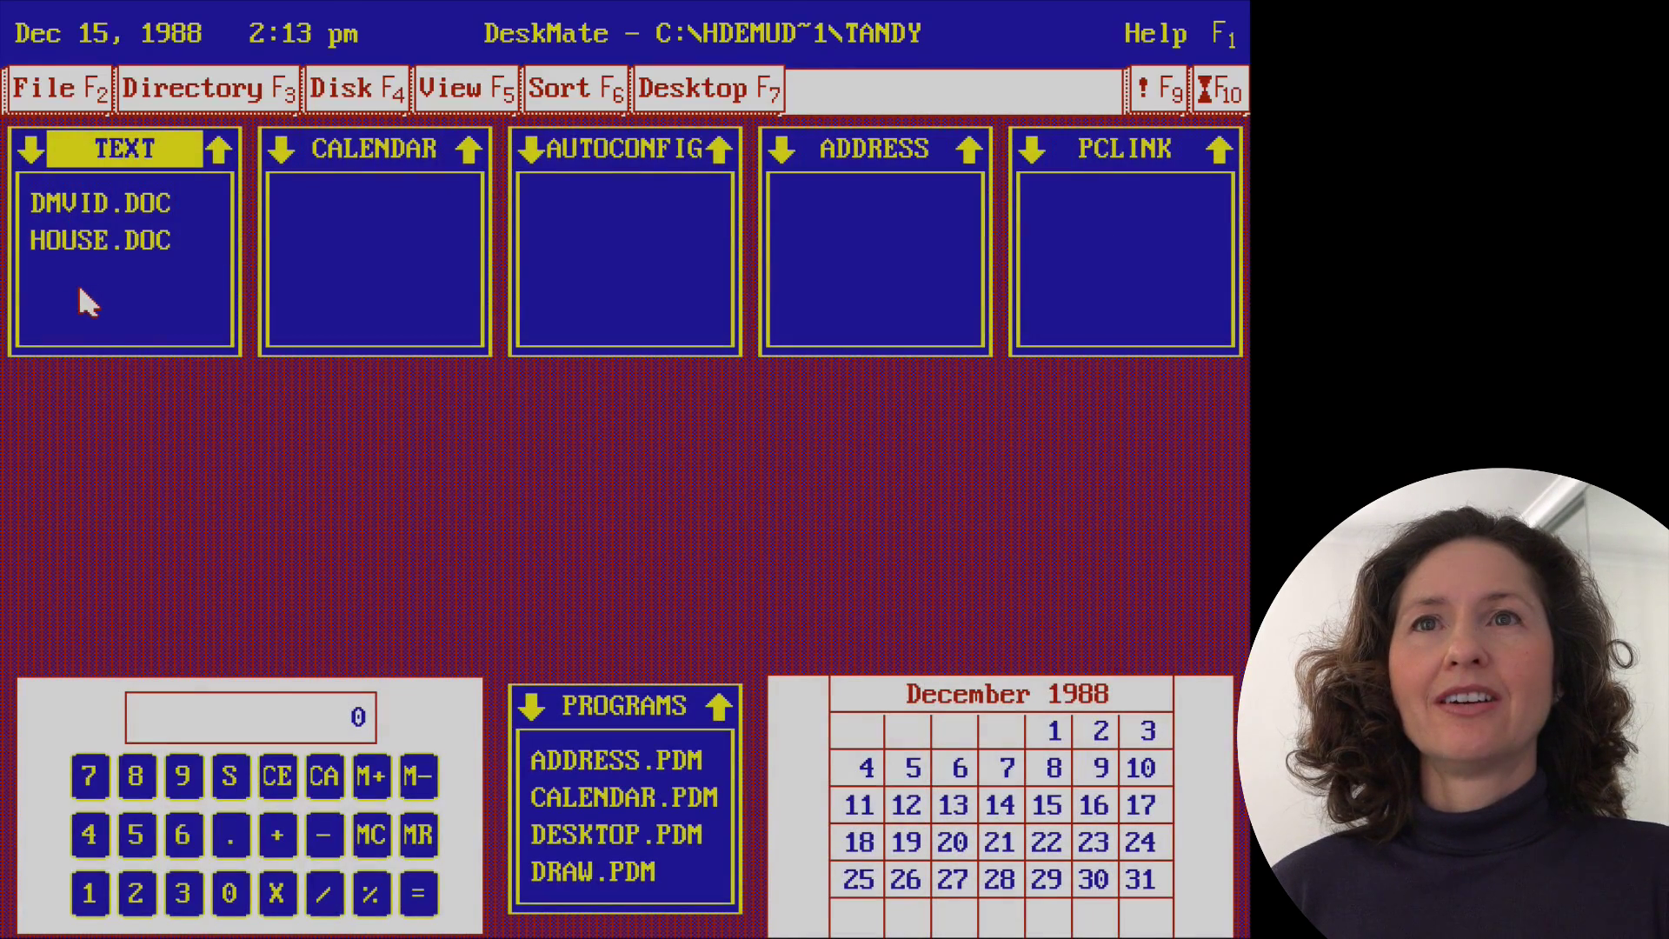
- Delete HOUSE.DOC from the text documents list
click(100, 261)
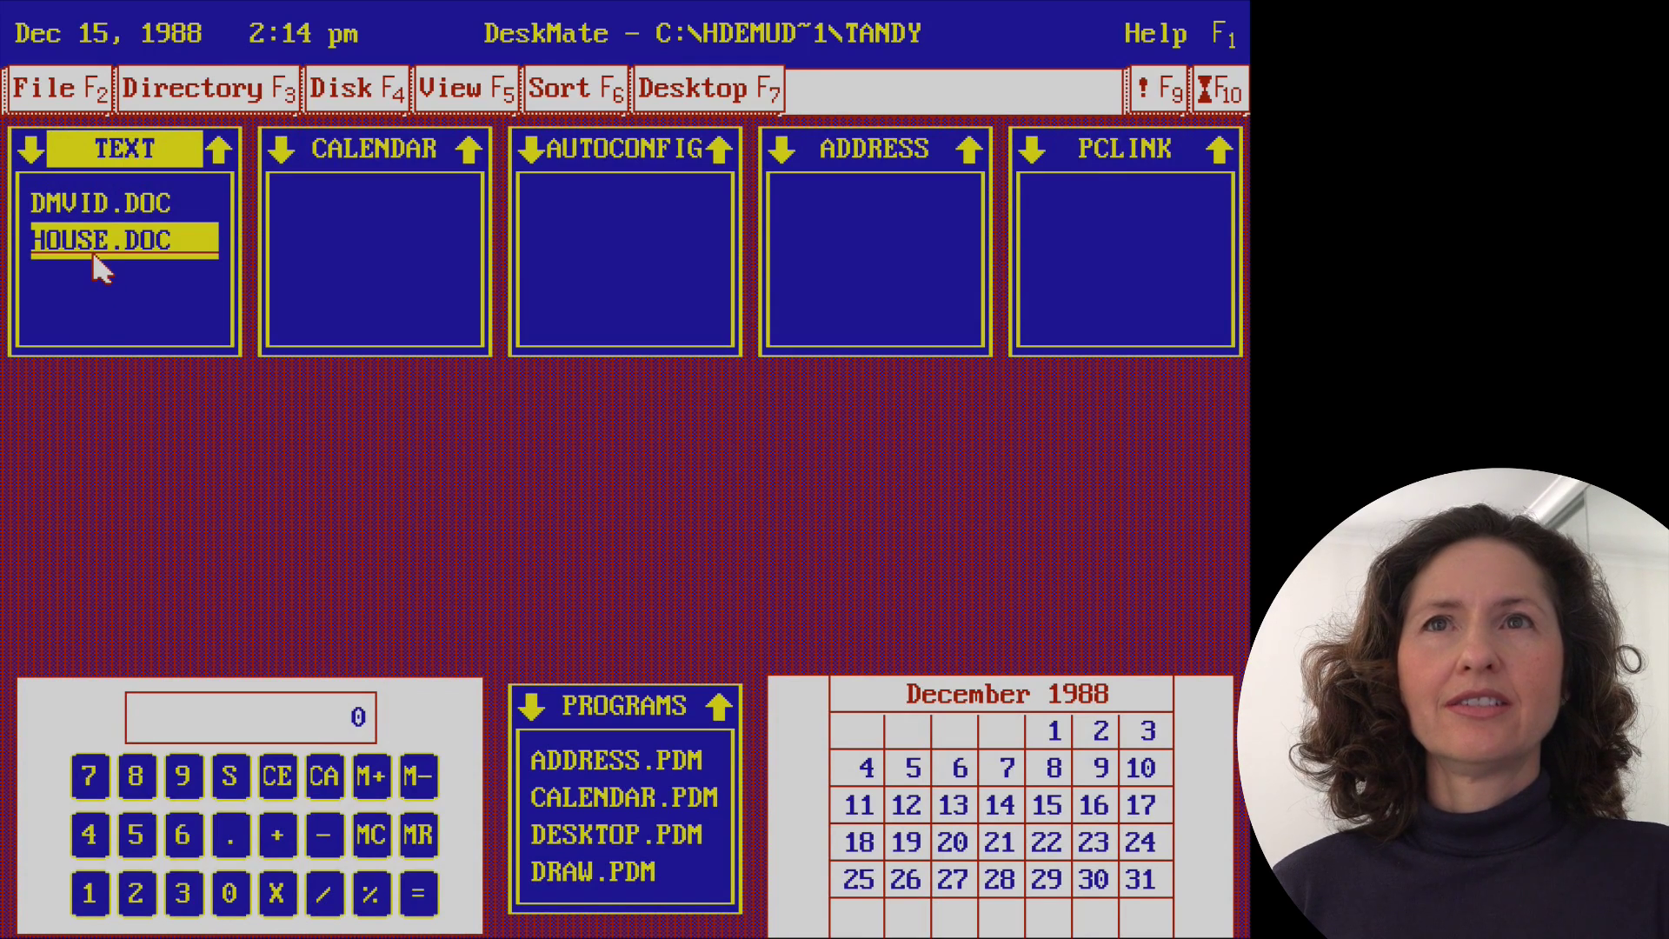
key(shift+Up)
click(52, 90)
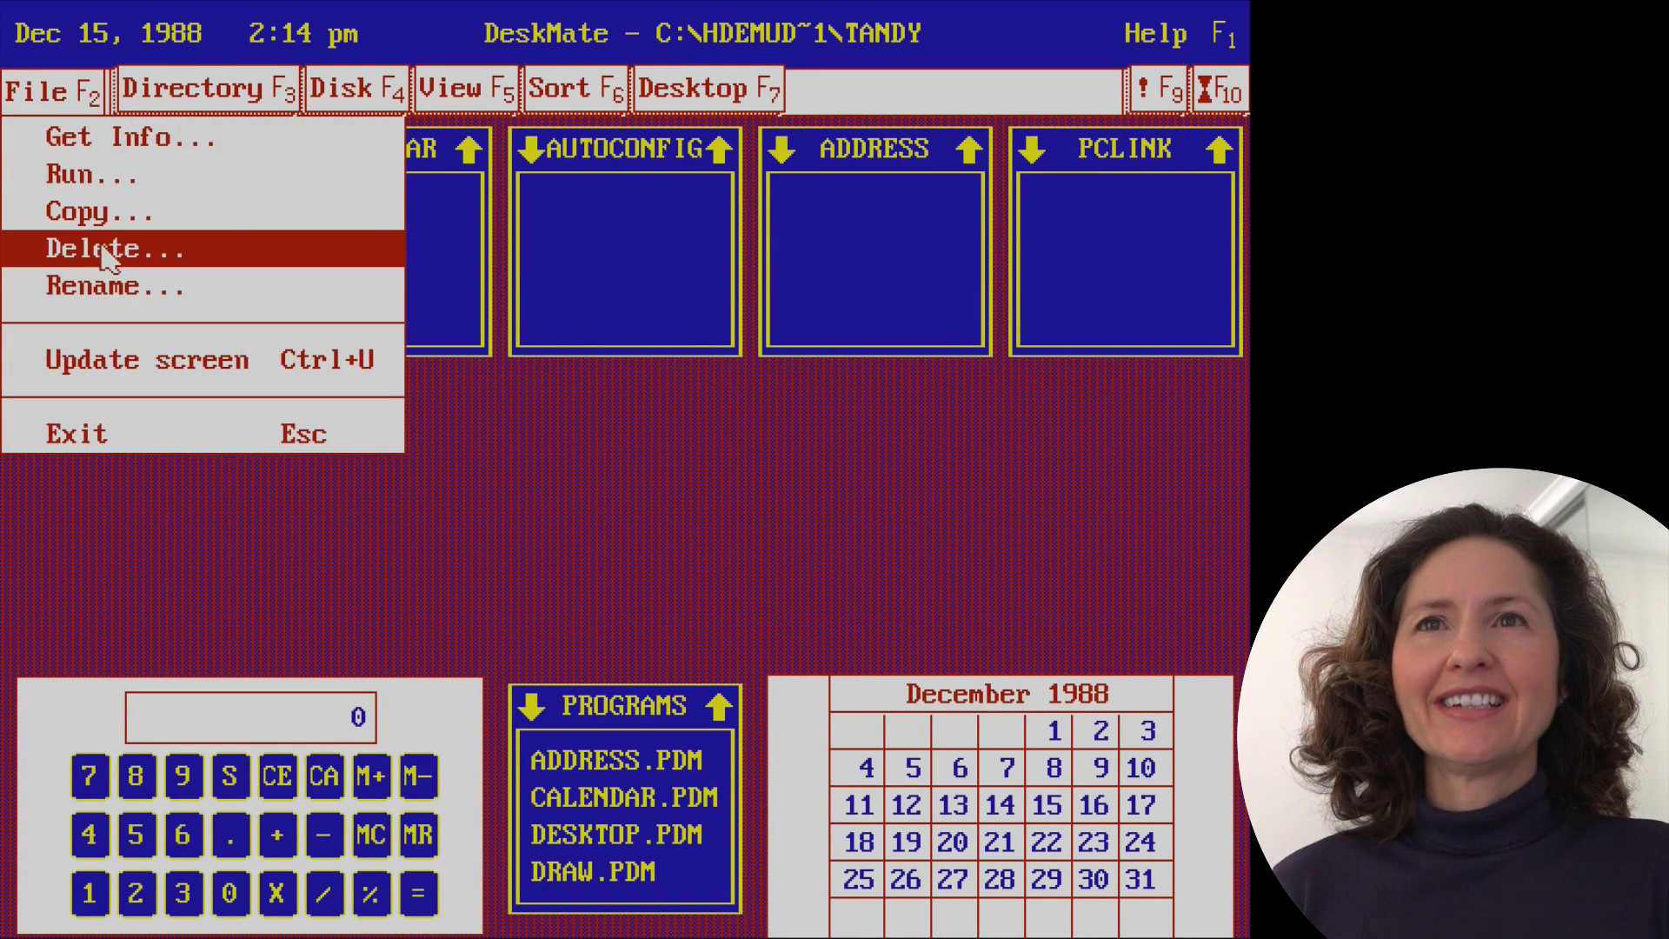
click(96, 251)
click(628, 532)
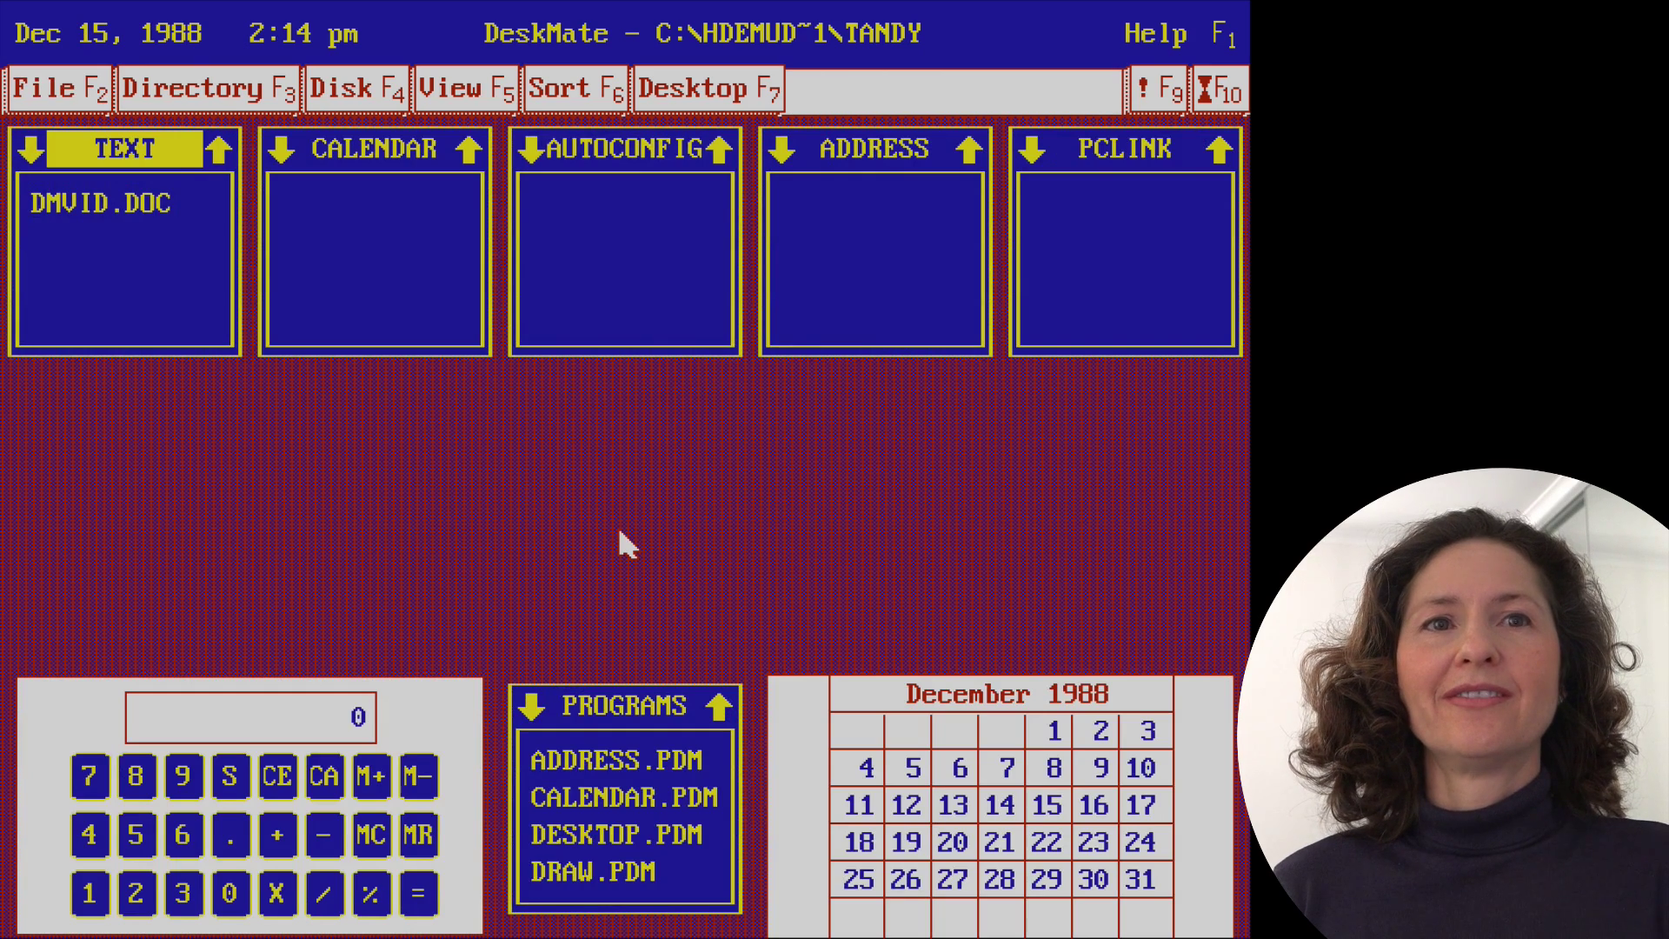
key(Tab)
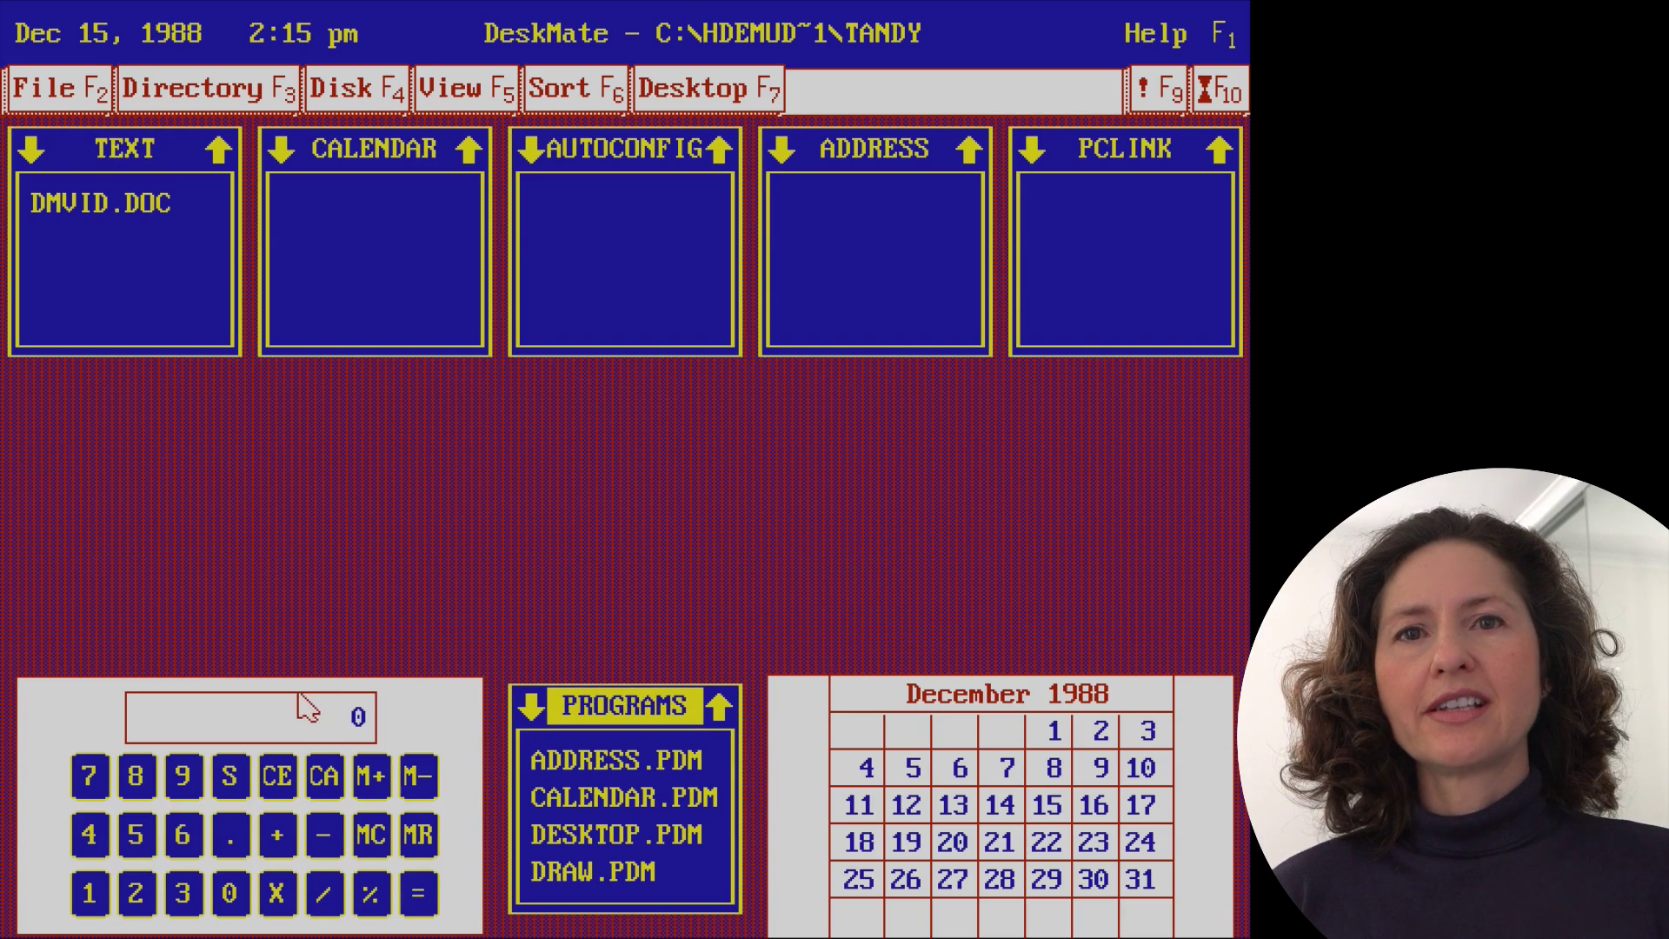
- Calculate 57 + 86 in the desktop's pop-up calculator and close the calculator
click(348, 739)
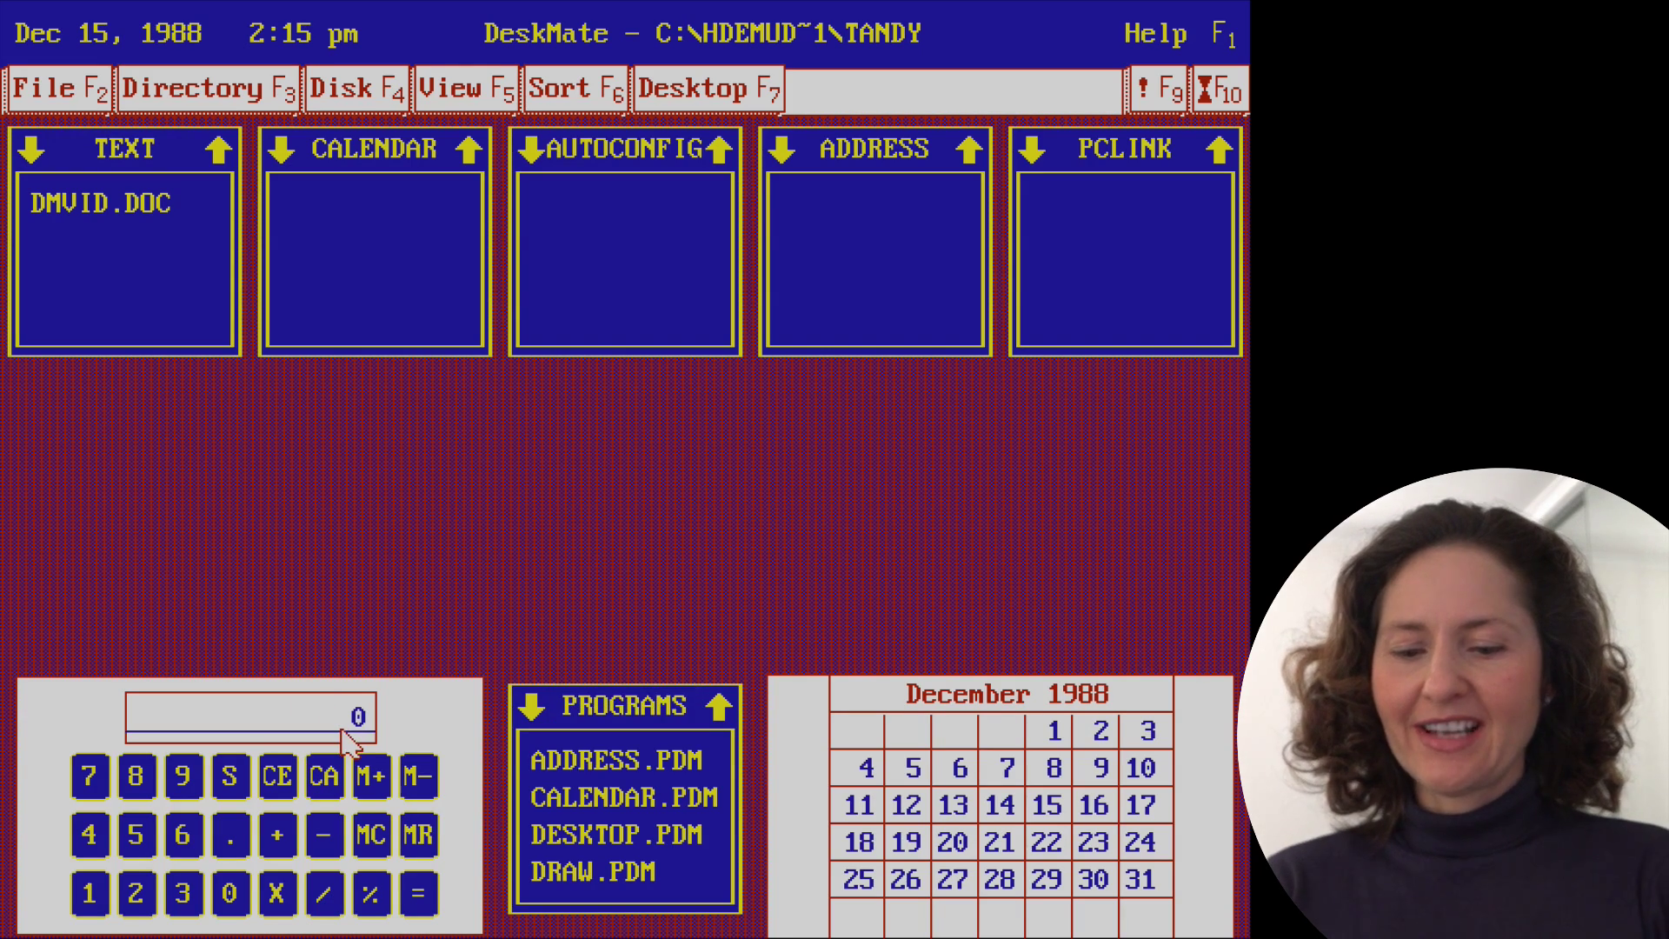
click(161, 845)
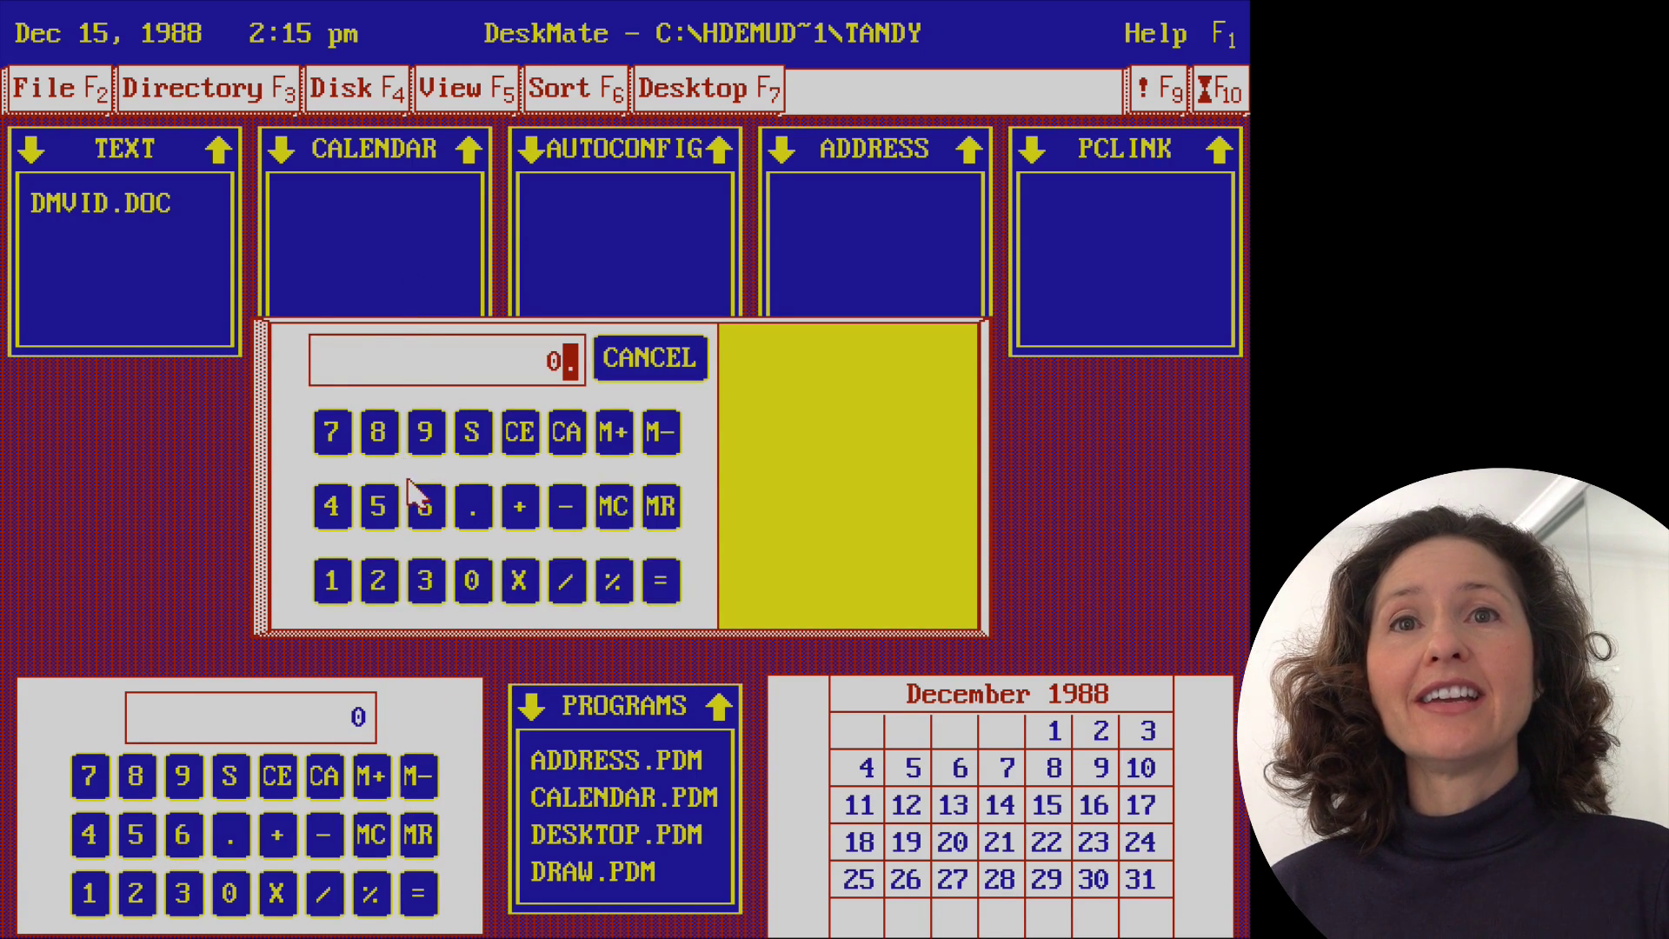
click(378, 509)
click(378, 509)
click(378, 508)
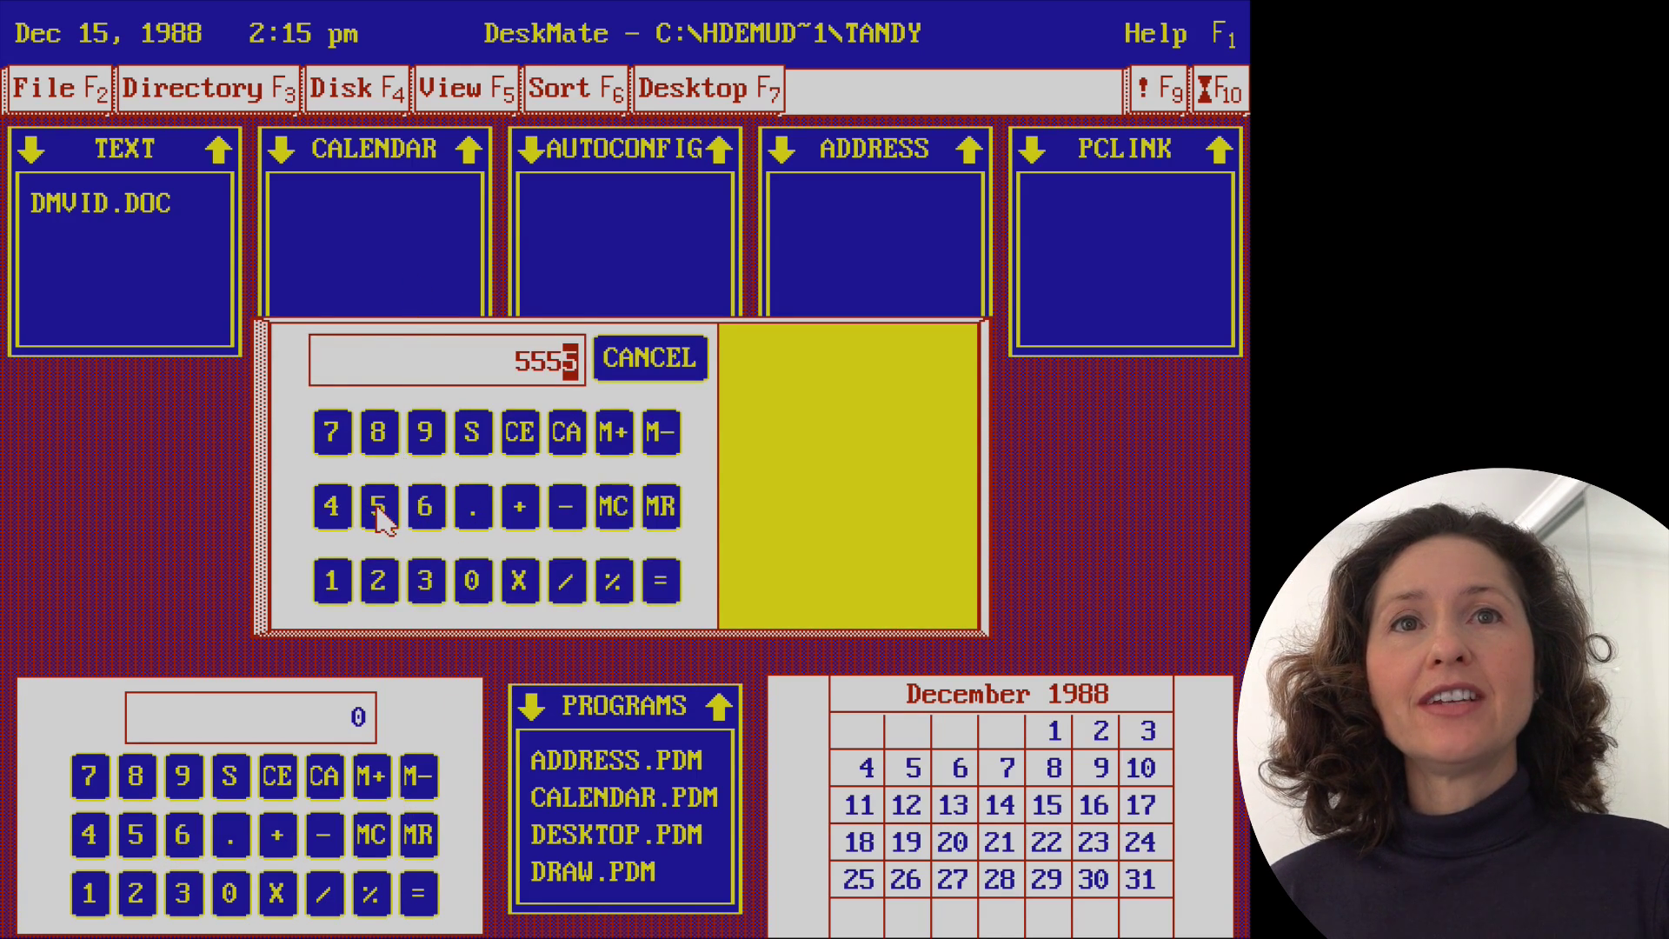
click(524, 513)
click(383, 444)
click(430, 522)
click(669, 598)
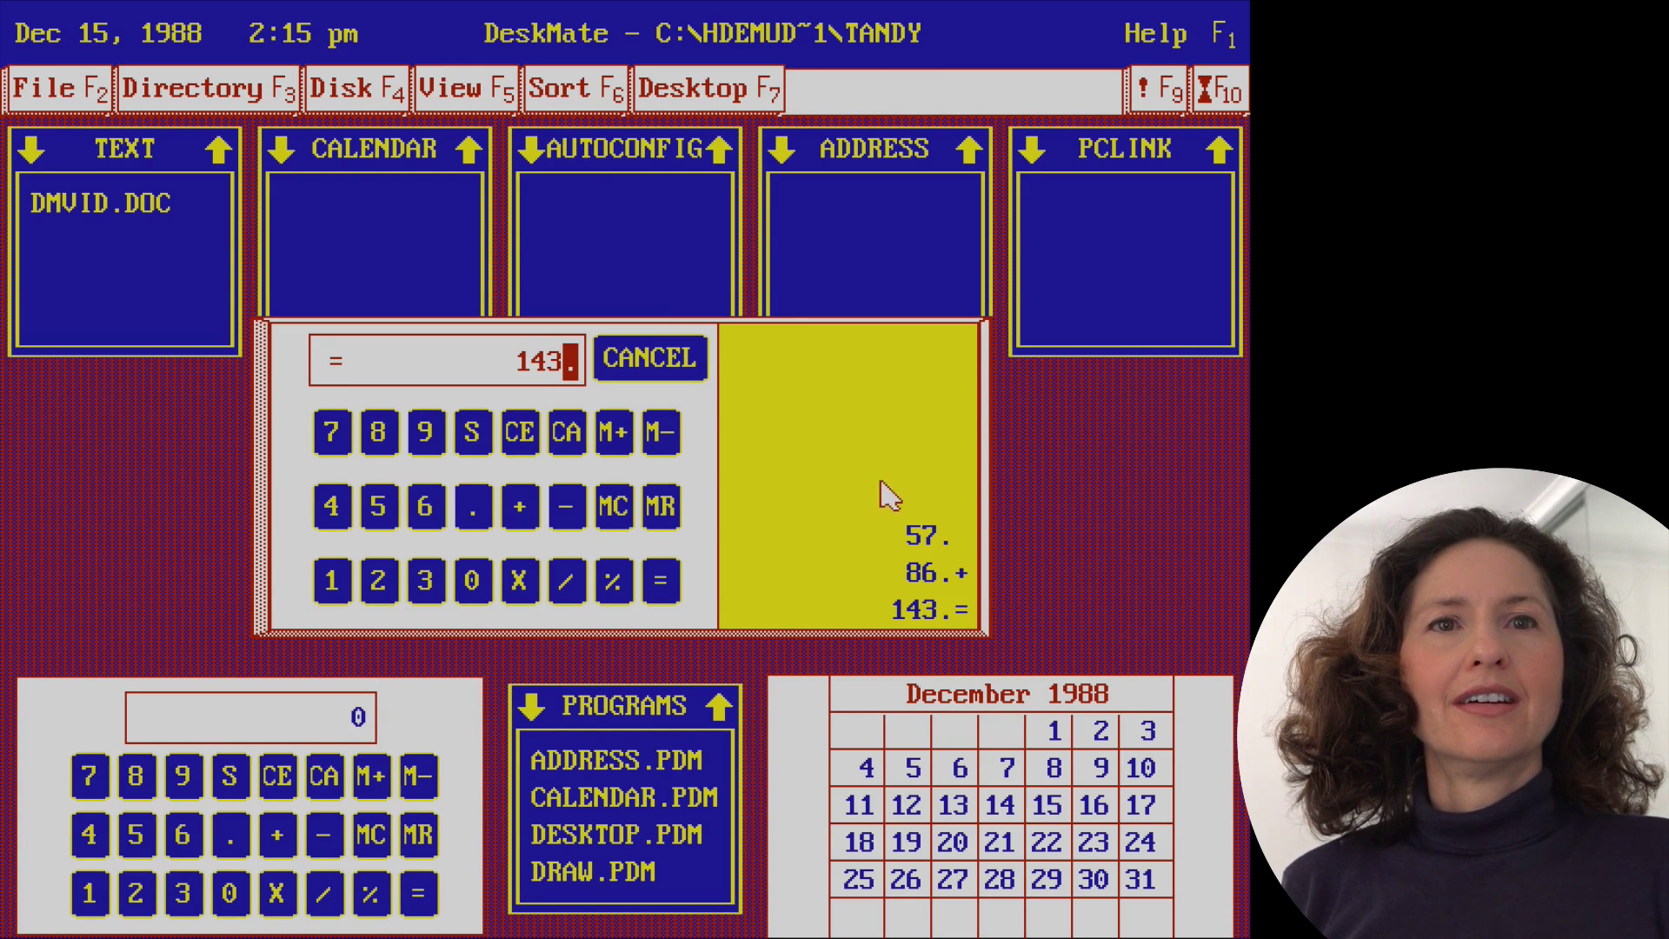
click(634, 358)
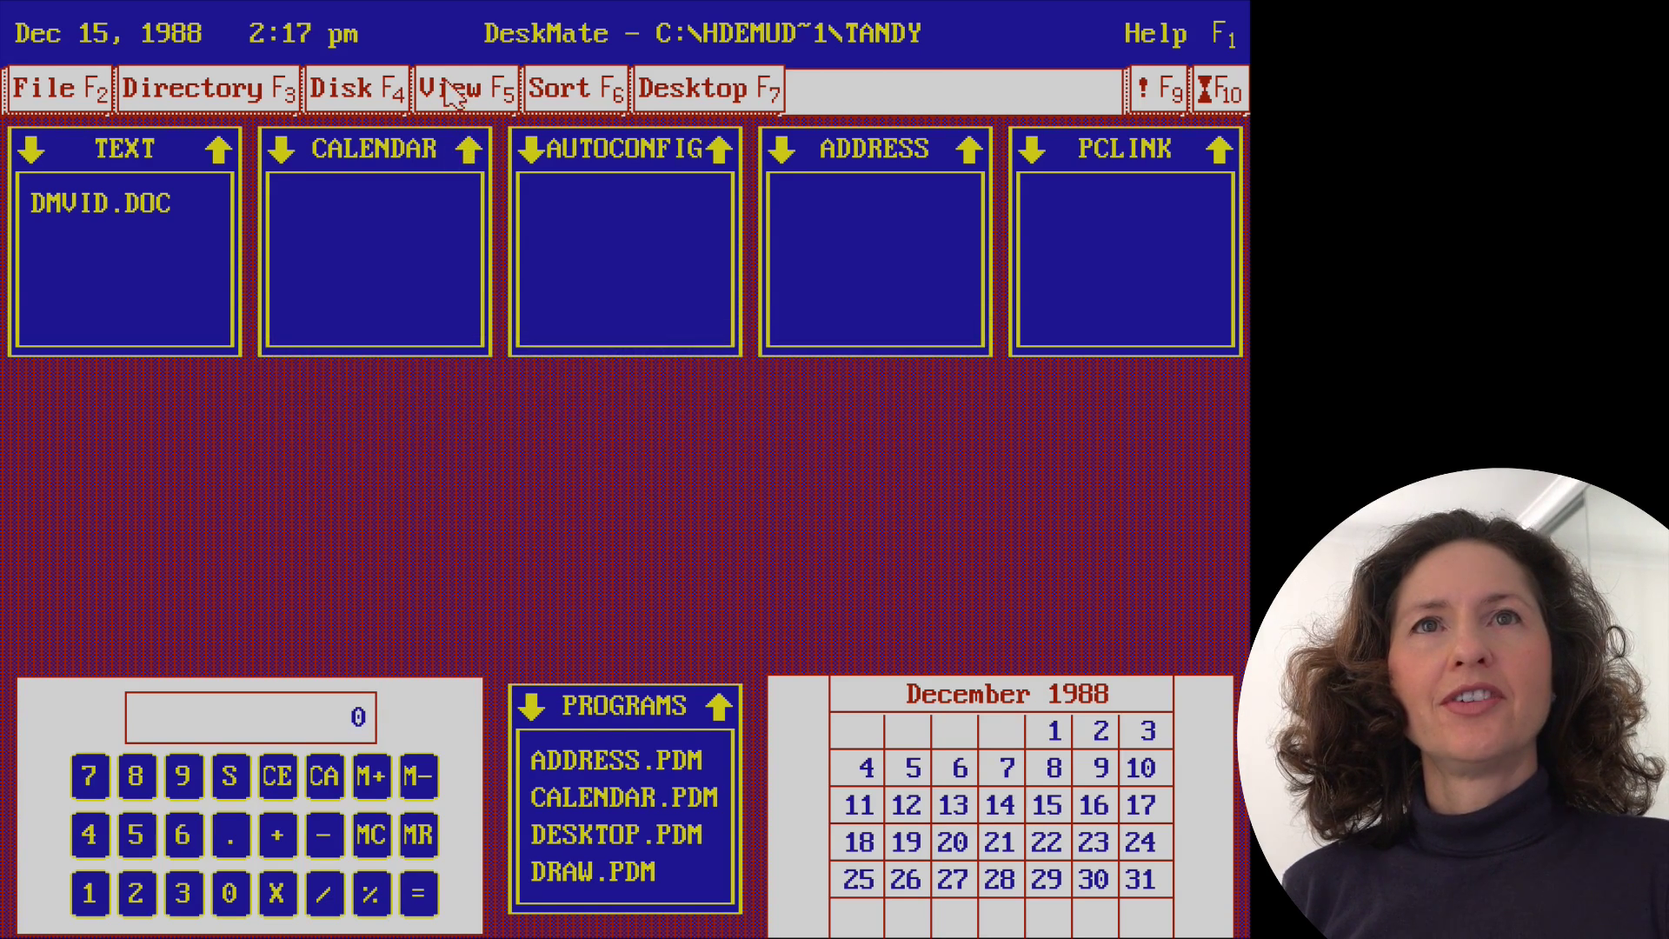
- Switch the desktop to the Tree view and look over the menus offered in Redefine Menu without changing any
click(445, 90)
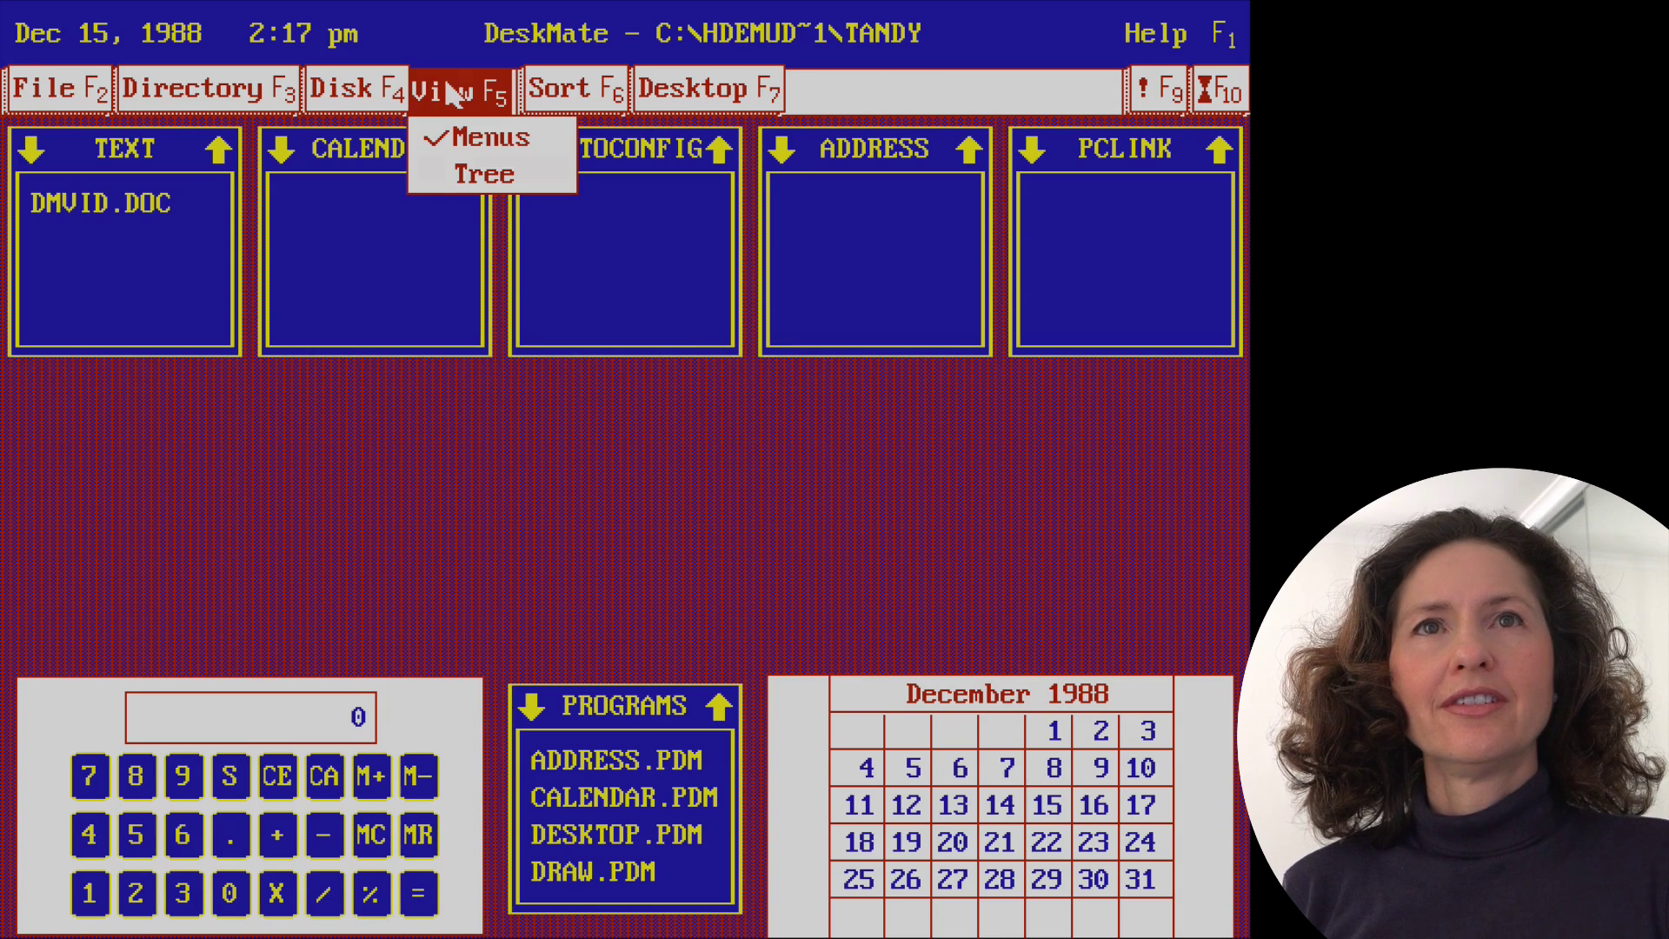
click(469, 173)
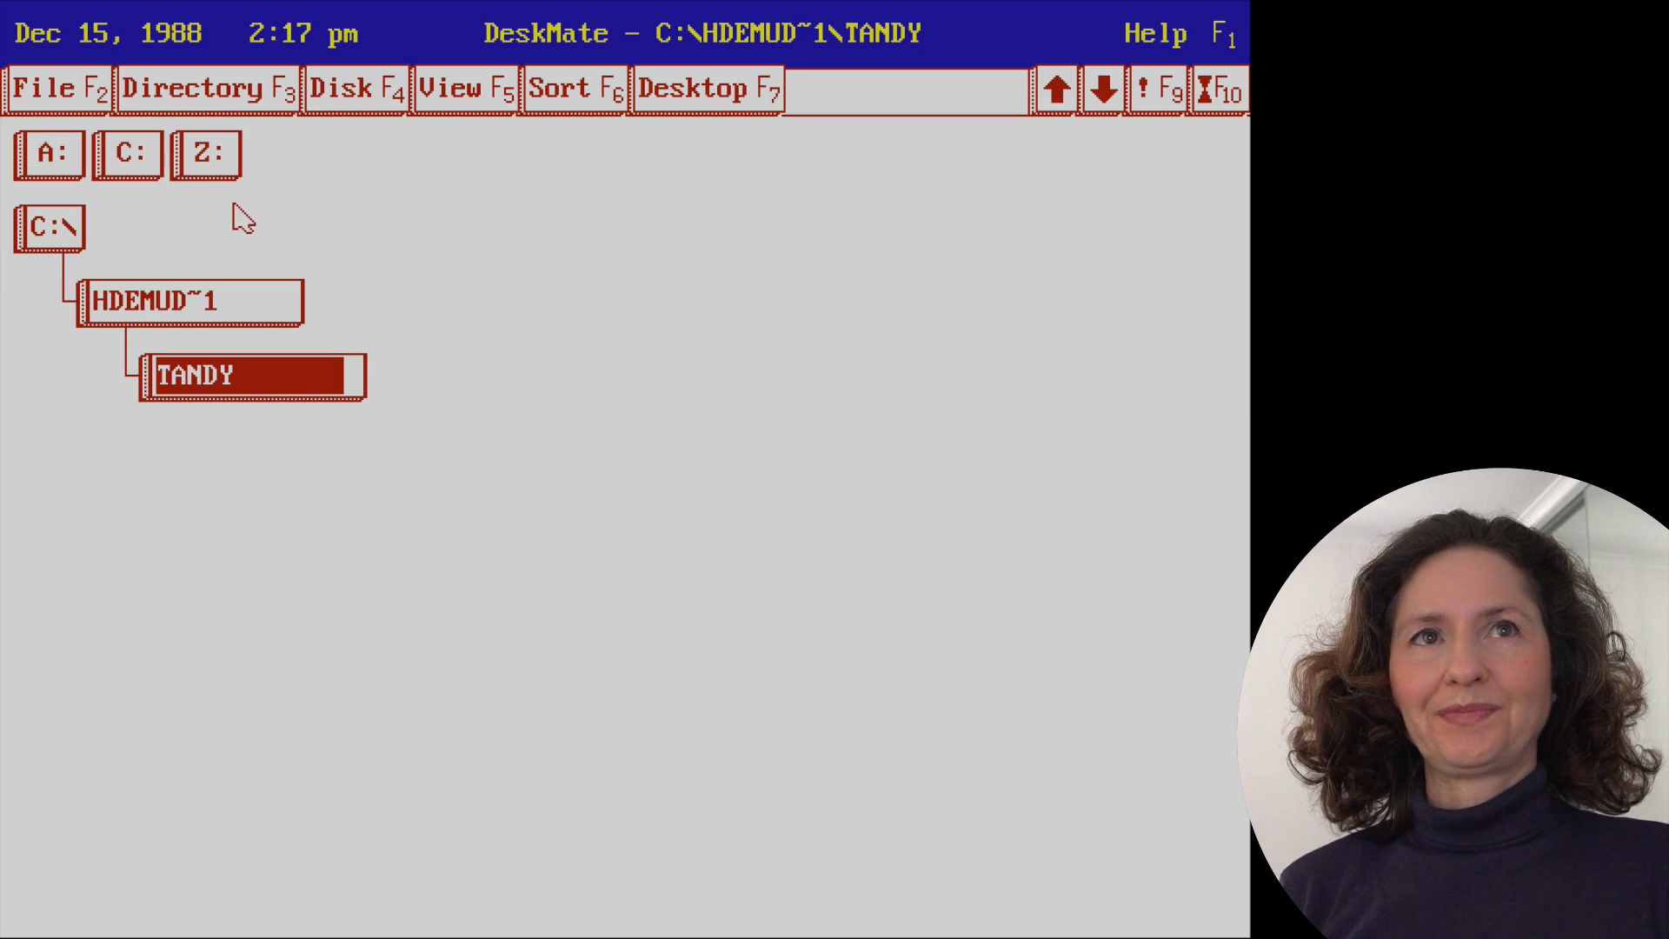
click(714, 87)
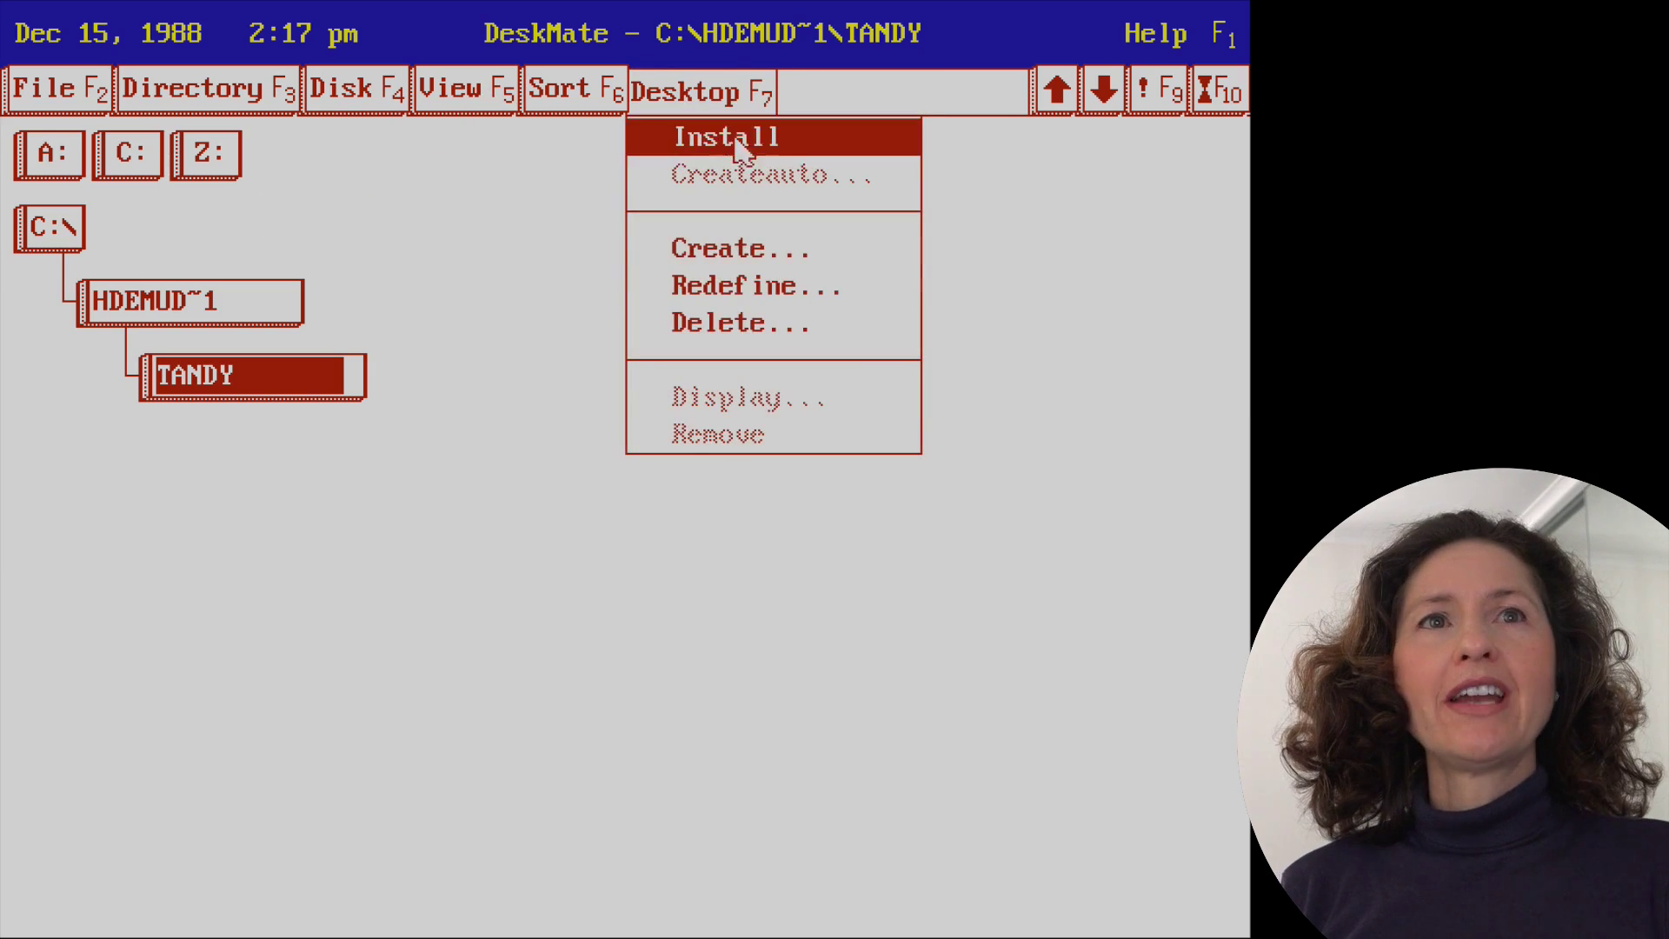
click(767, 288)
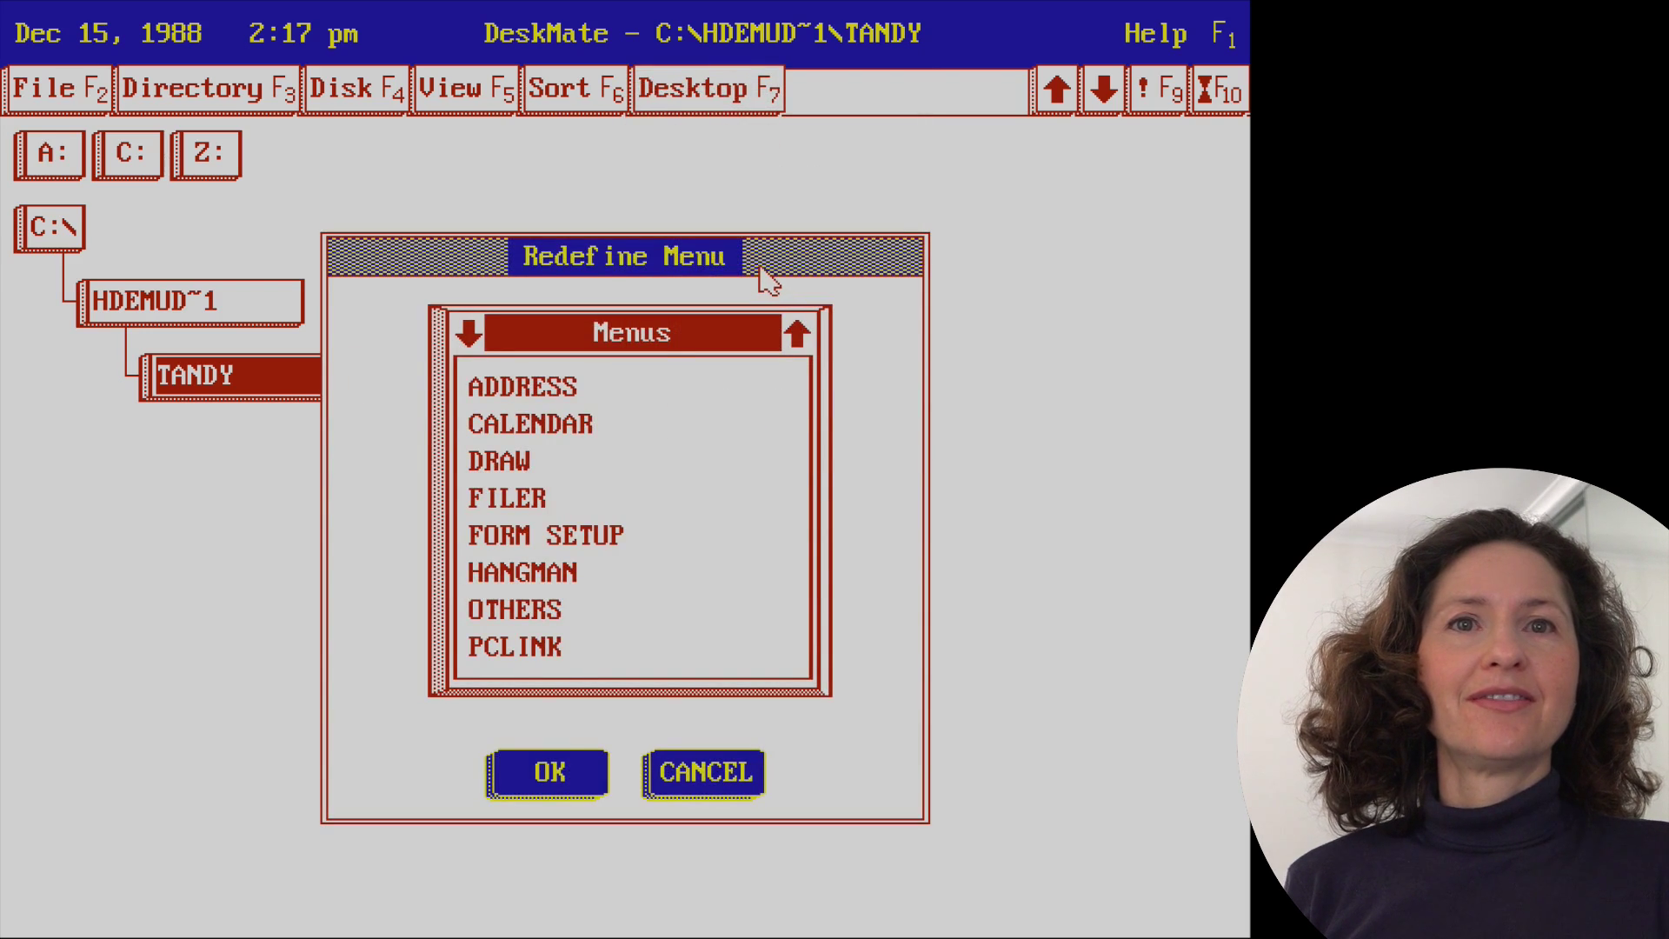
click(658, 775)
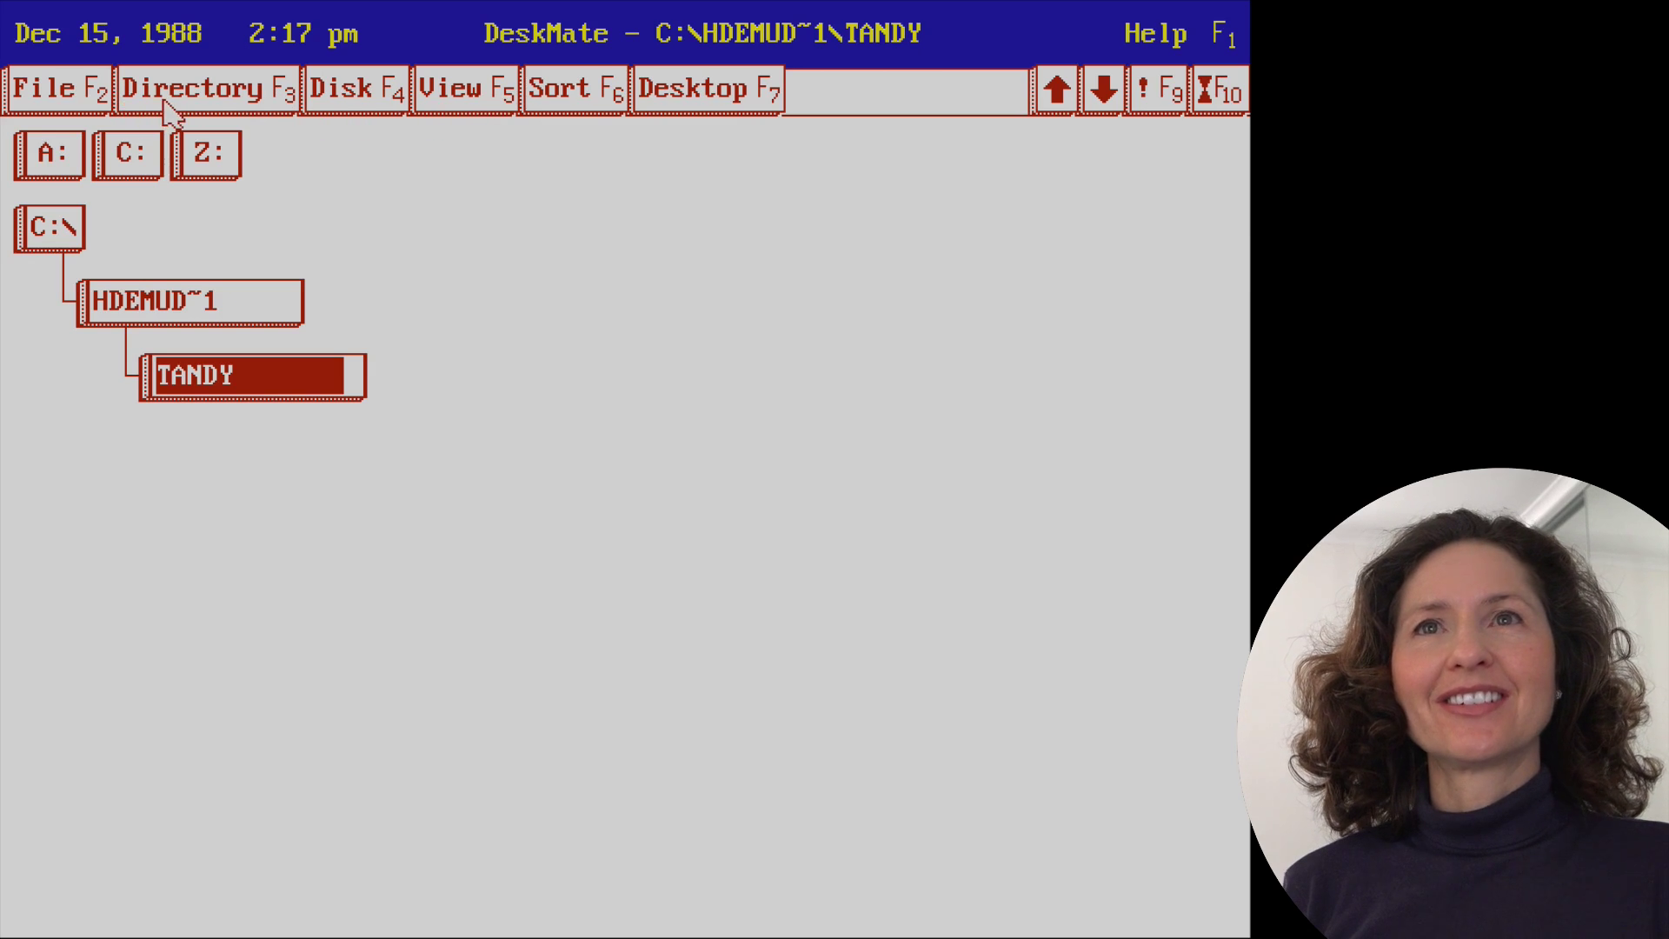
- Return the desktop from the directory tree to the Menus view
click(658, 100)
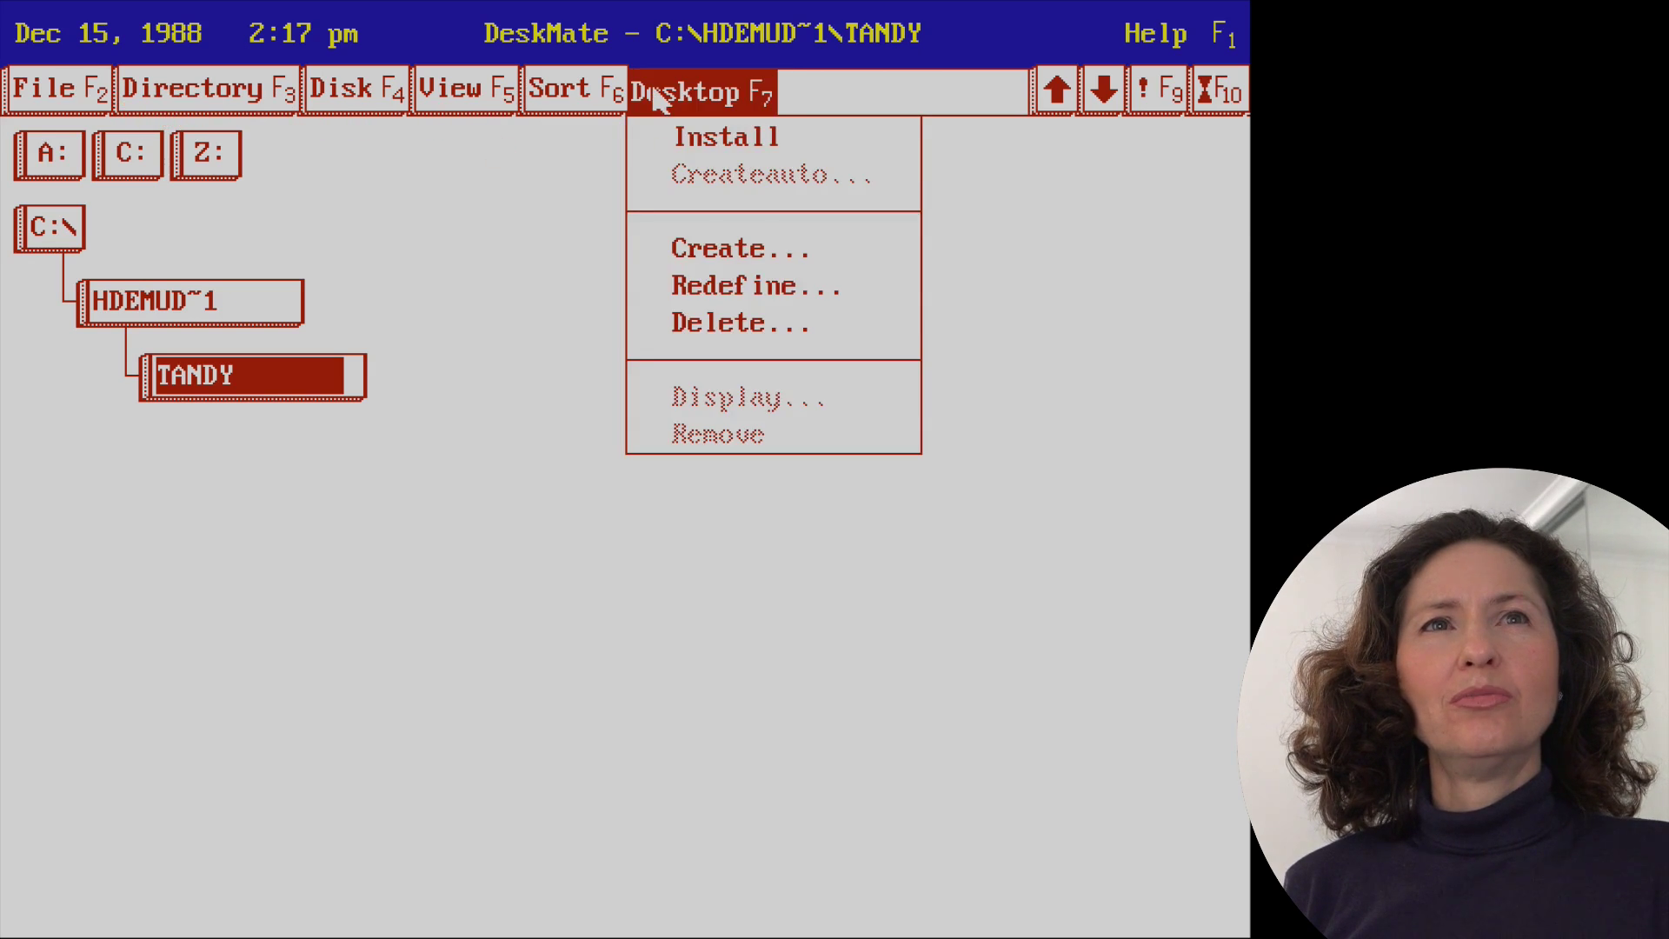
click(452, 88)
click(488, 134)
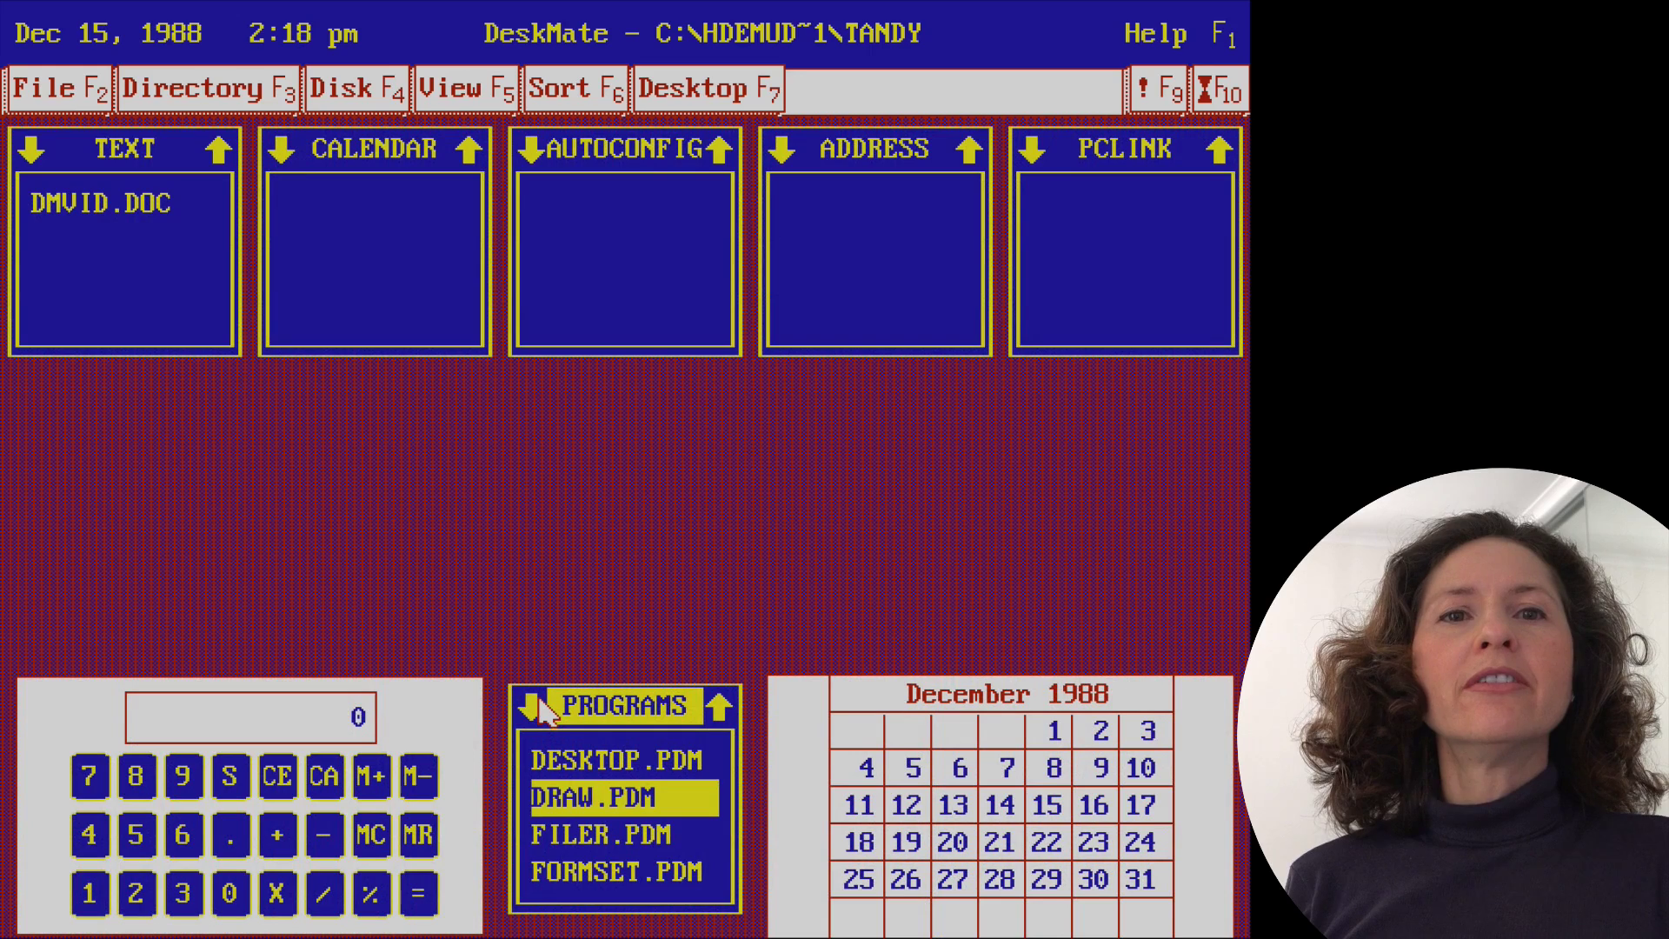
- Look through the desktop's PROGRAMS list down to its last entry
click(532, 708)
click(532, 707)
click(532, 708)
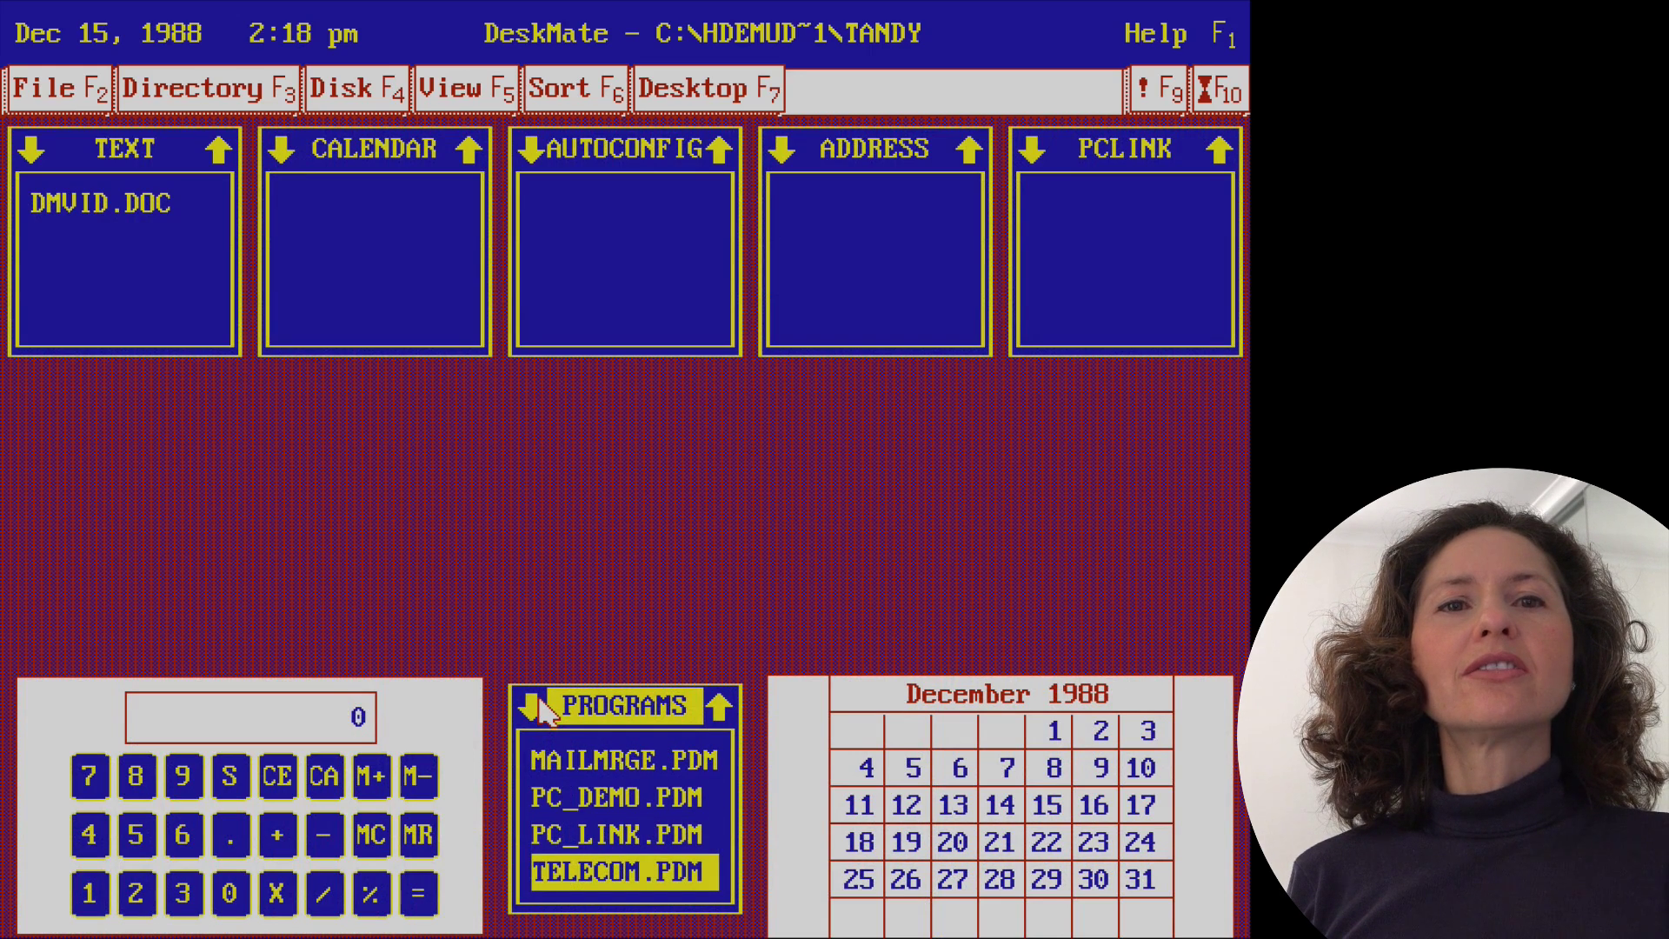
click(532, 707)
click(532, 708)
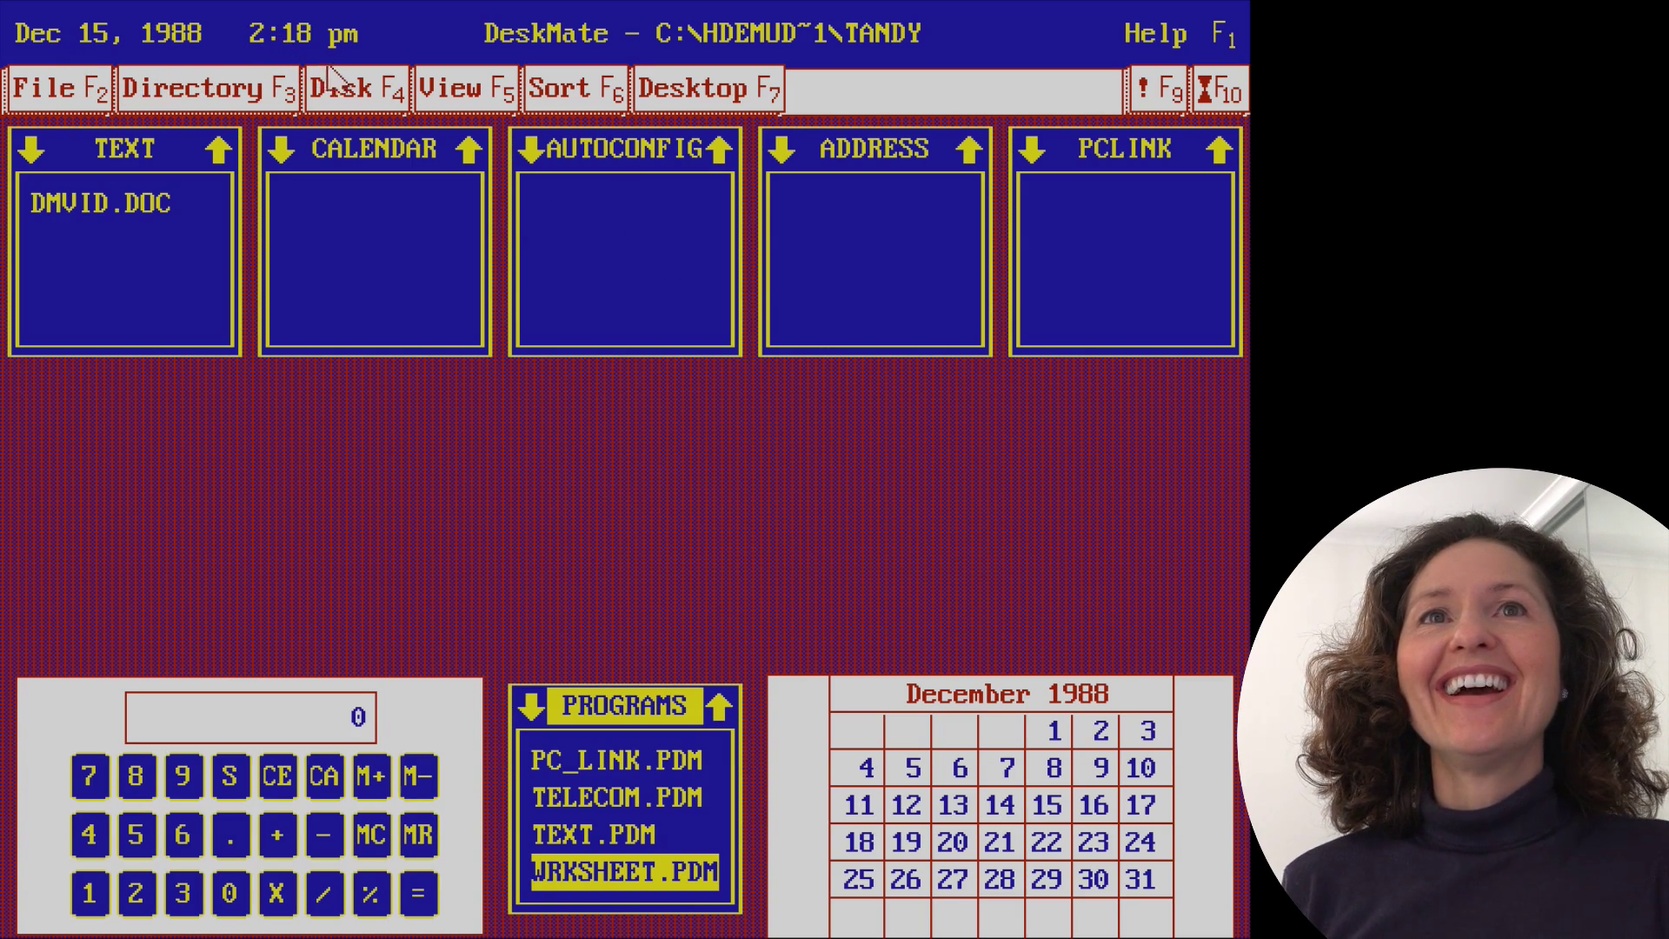
click(494, 93)
click(494, 92)
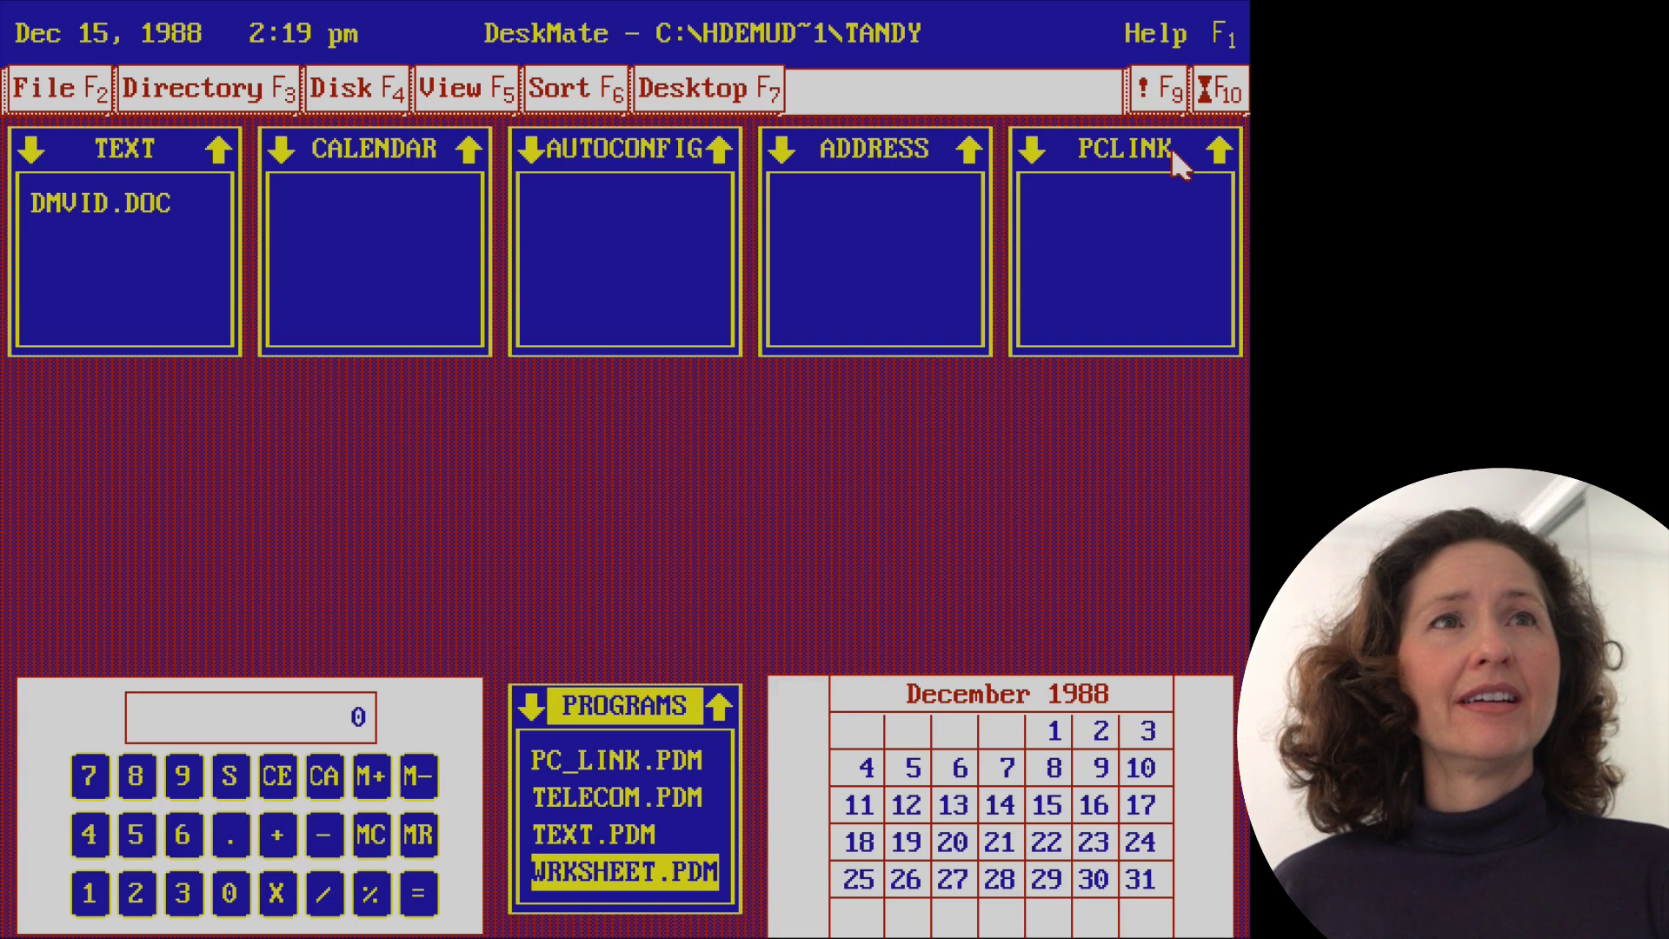
click(1217, 91)
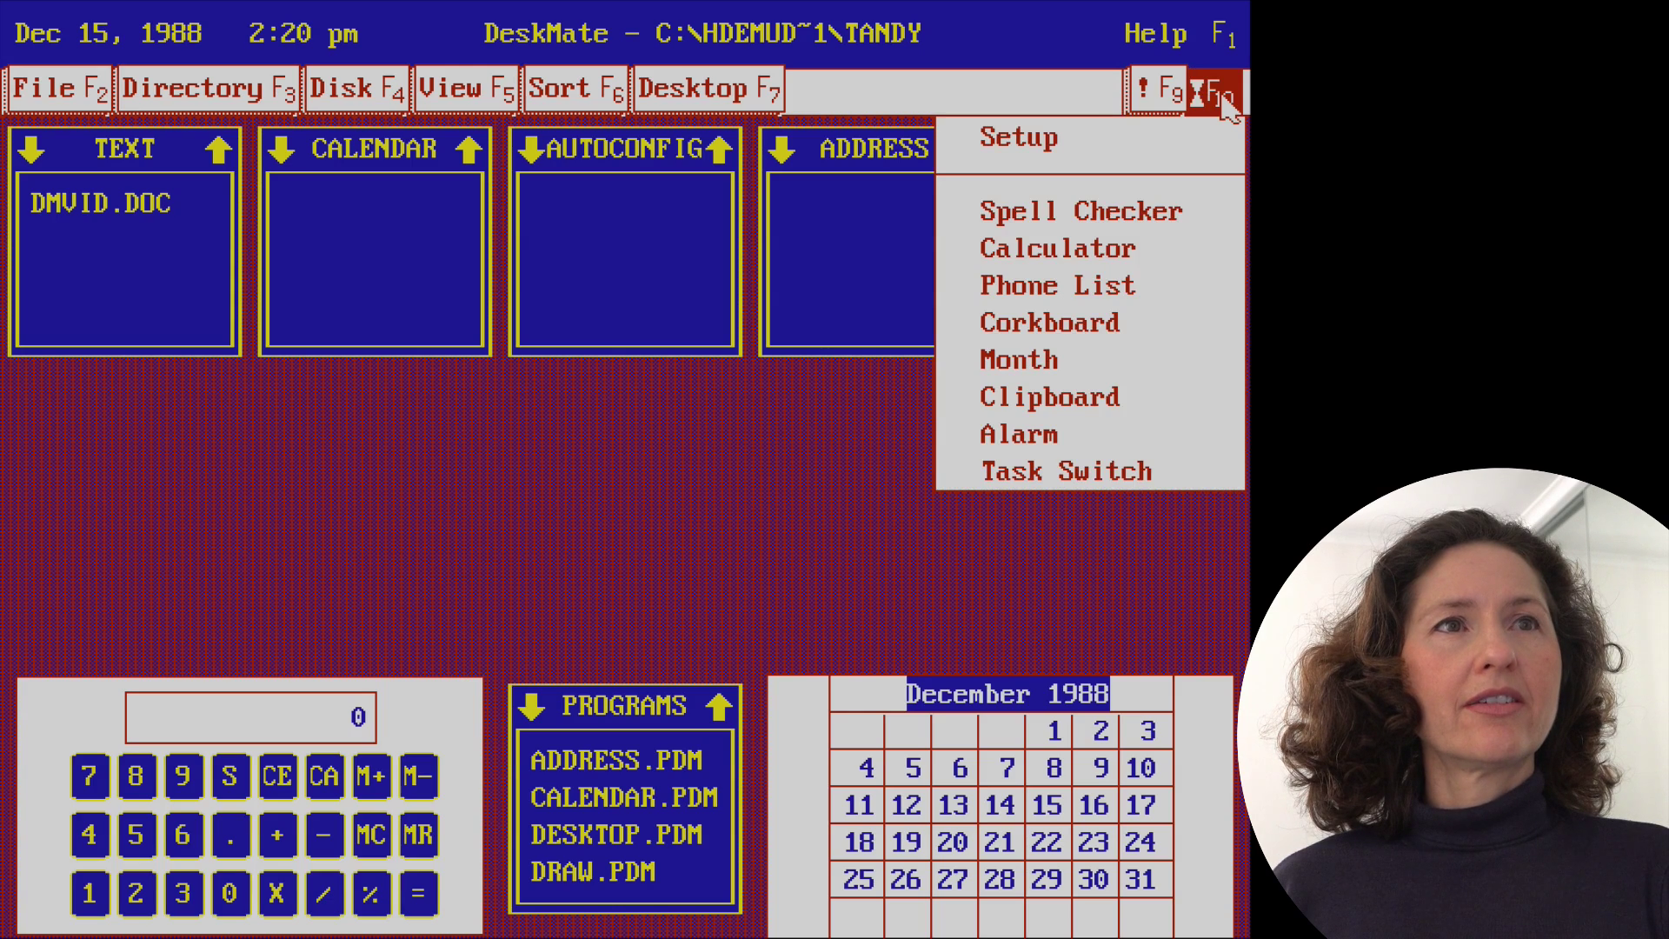
click(1159, 87)
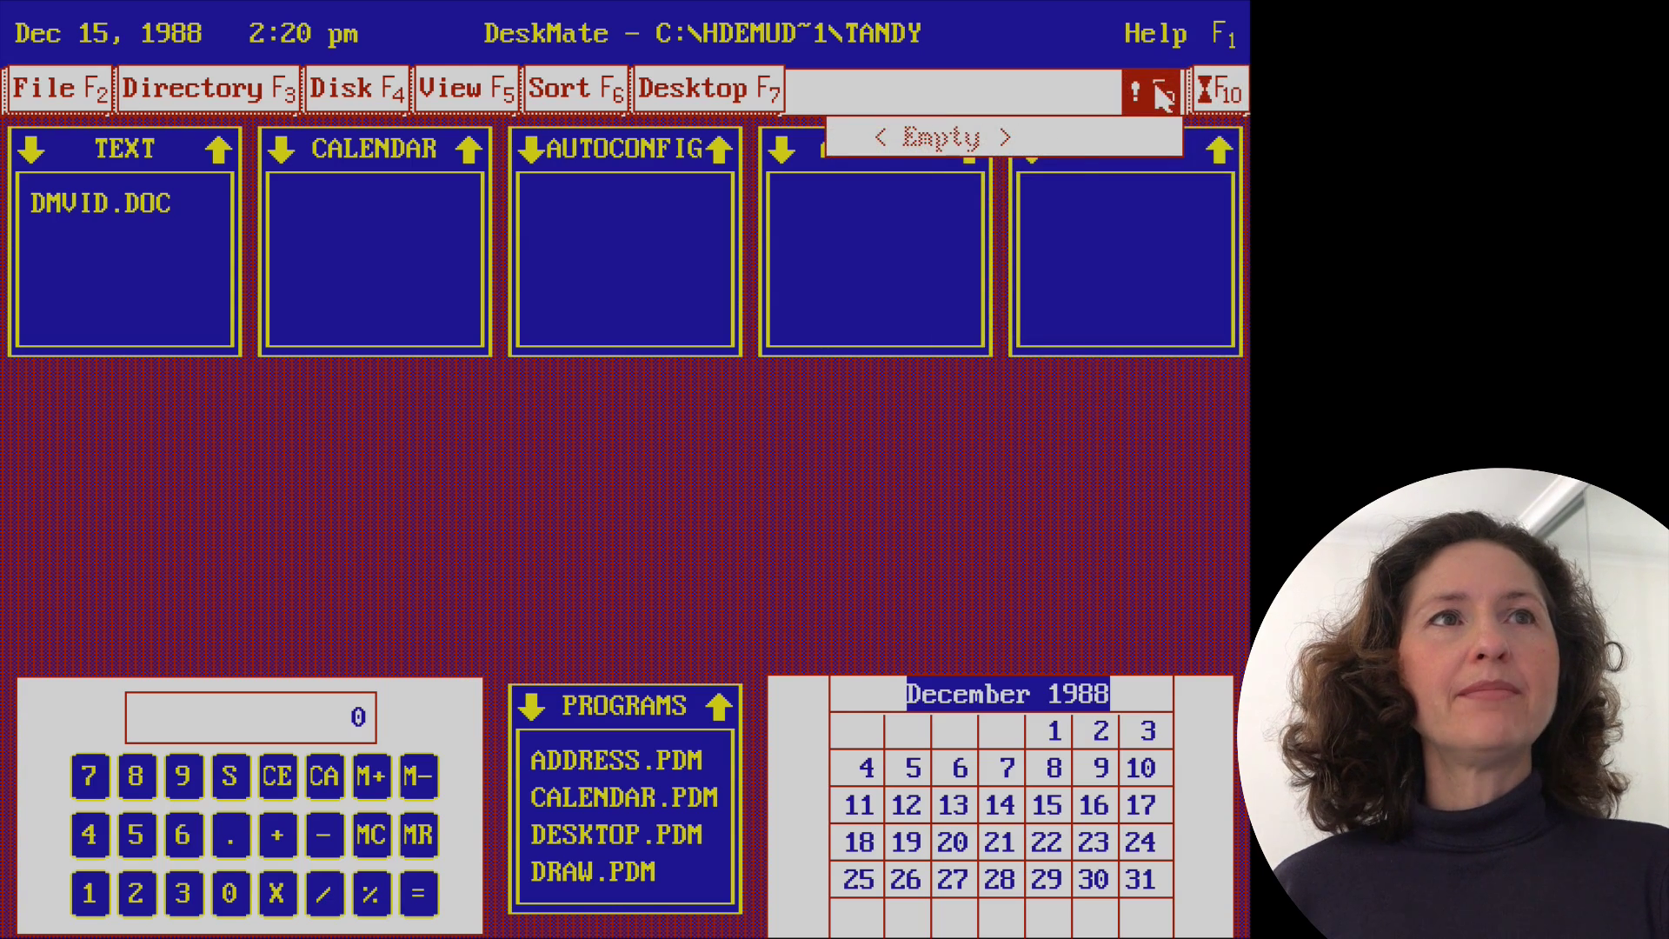
click(1163, 92)
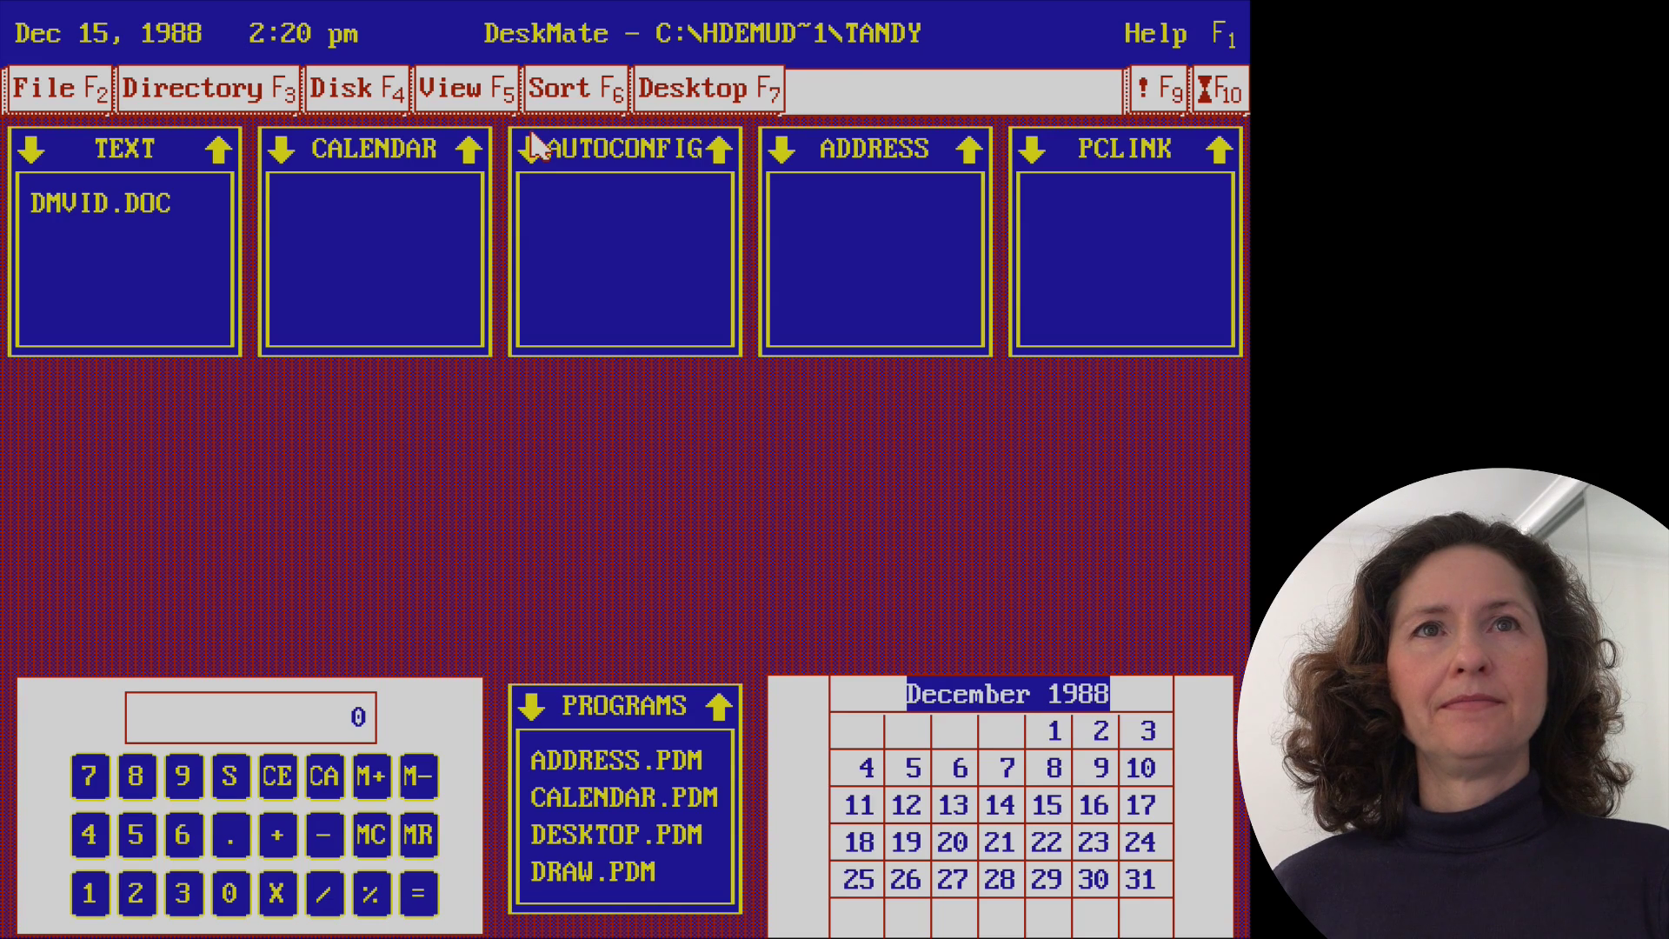
key(Tab)
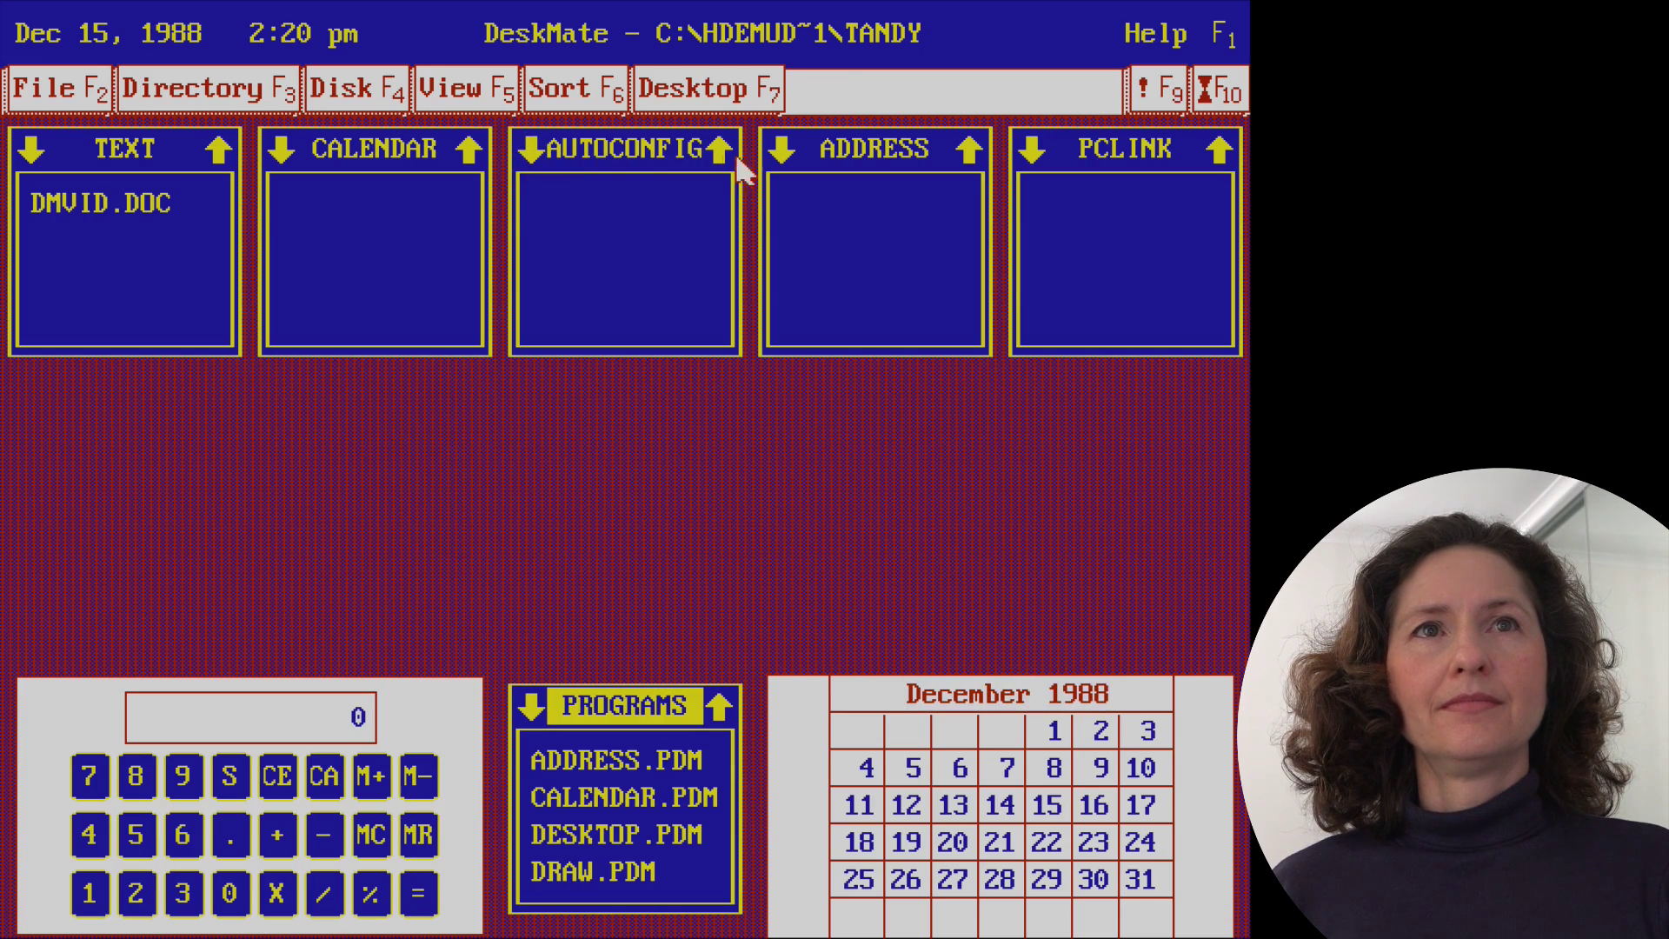
- Open the Set Colors dialog from the Setup accessory
click(1217, 91)
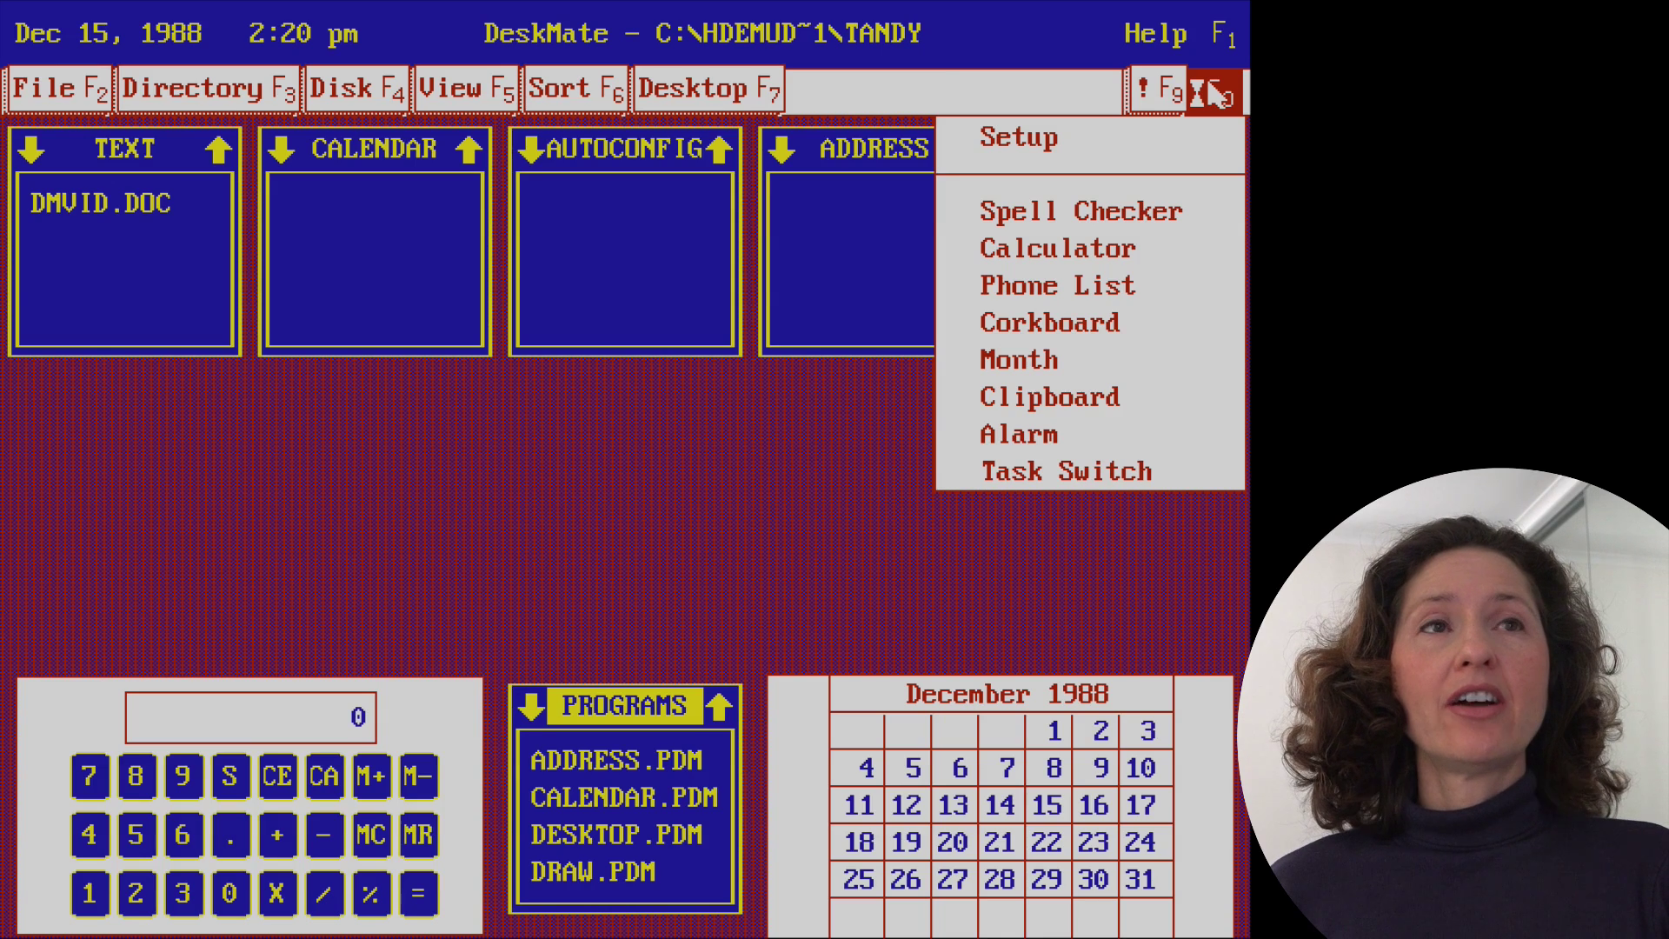
click(1055, 141)
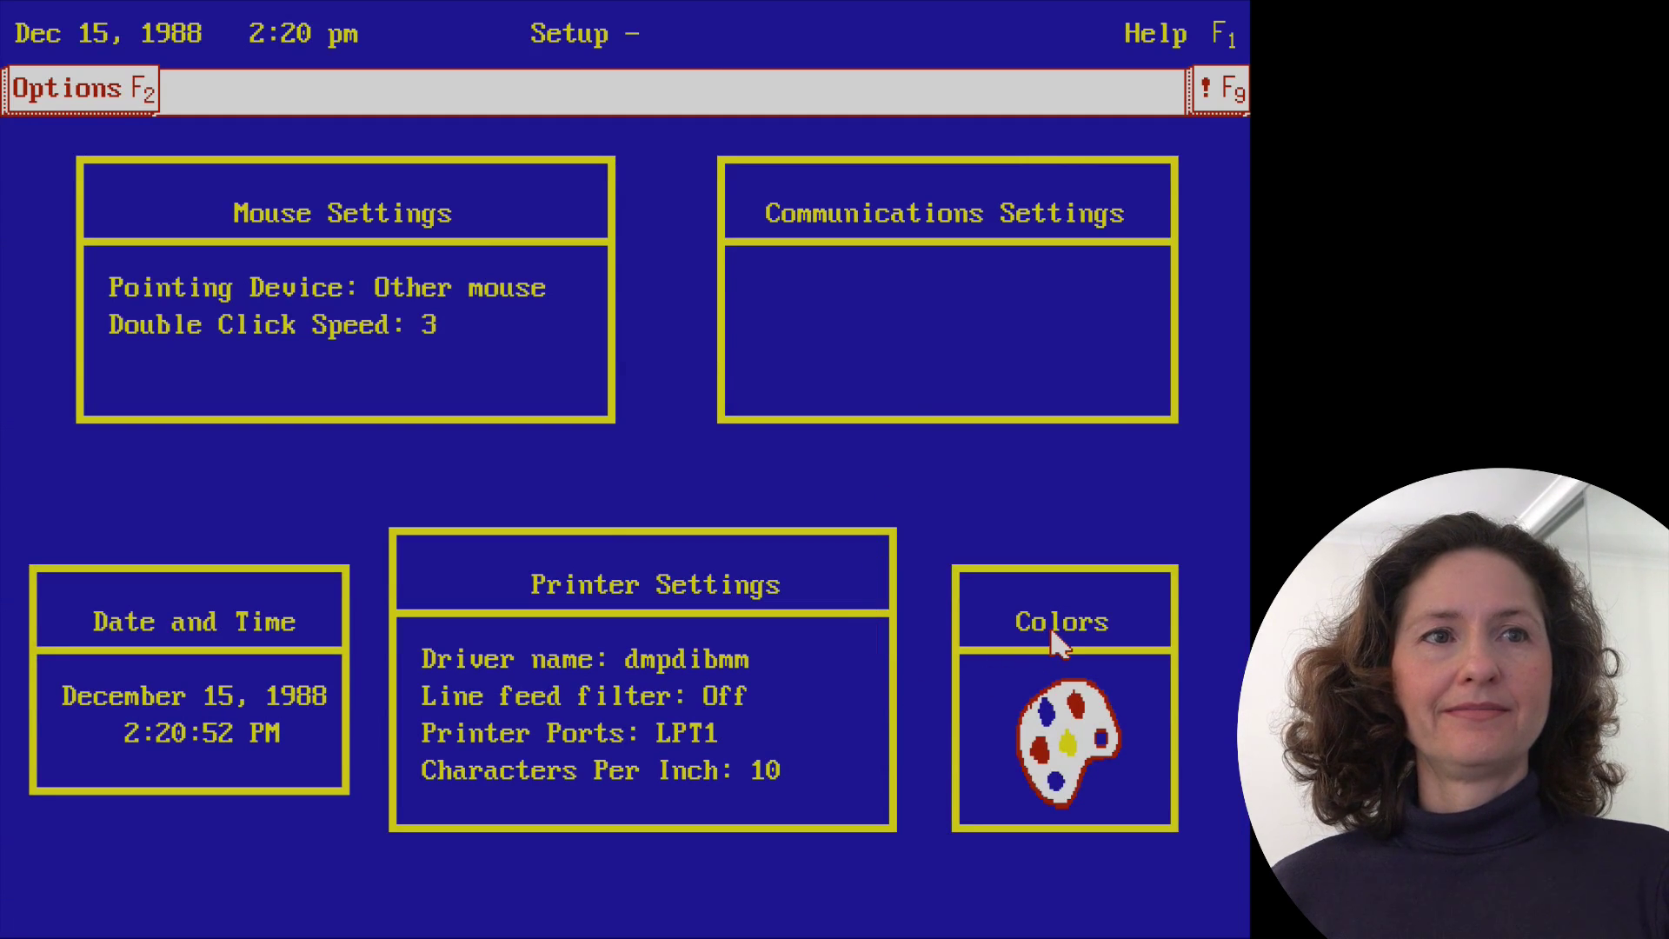
click(1054, 705)
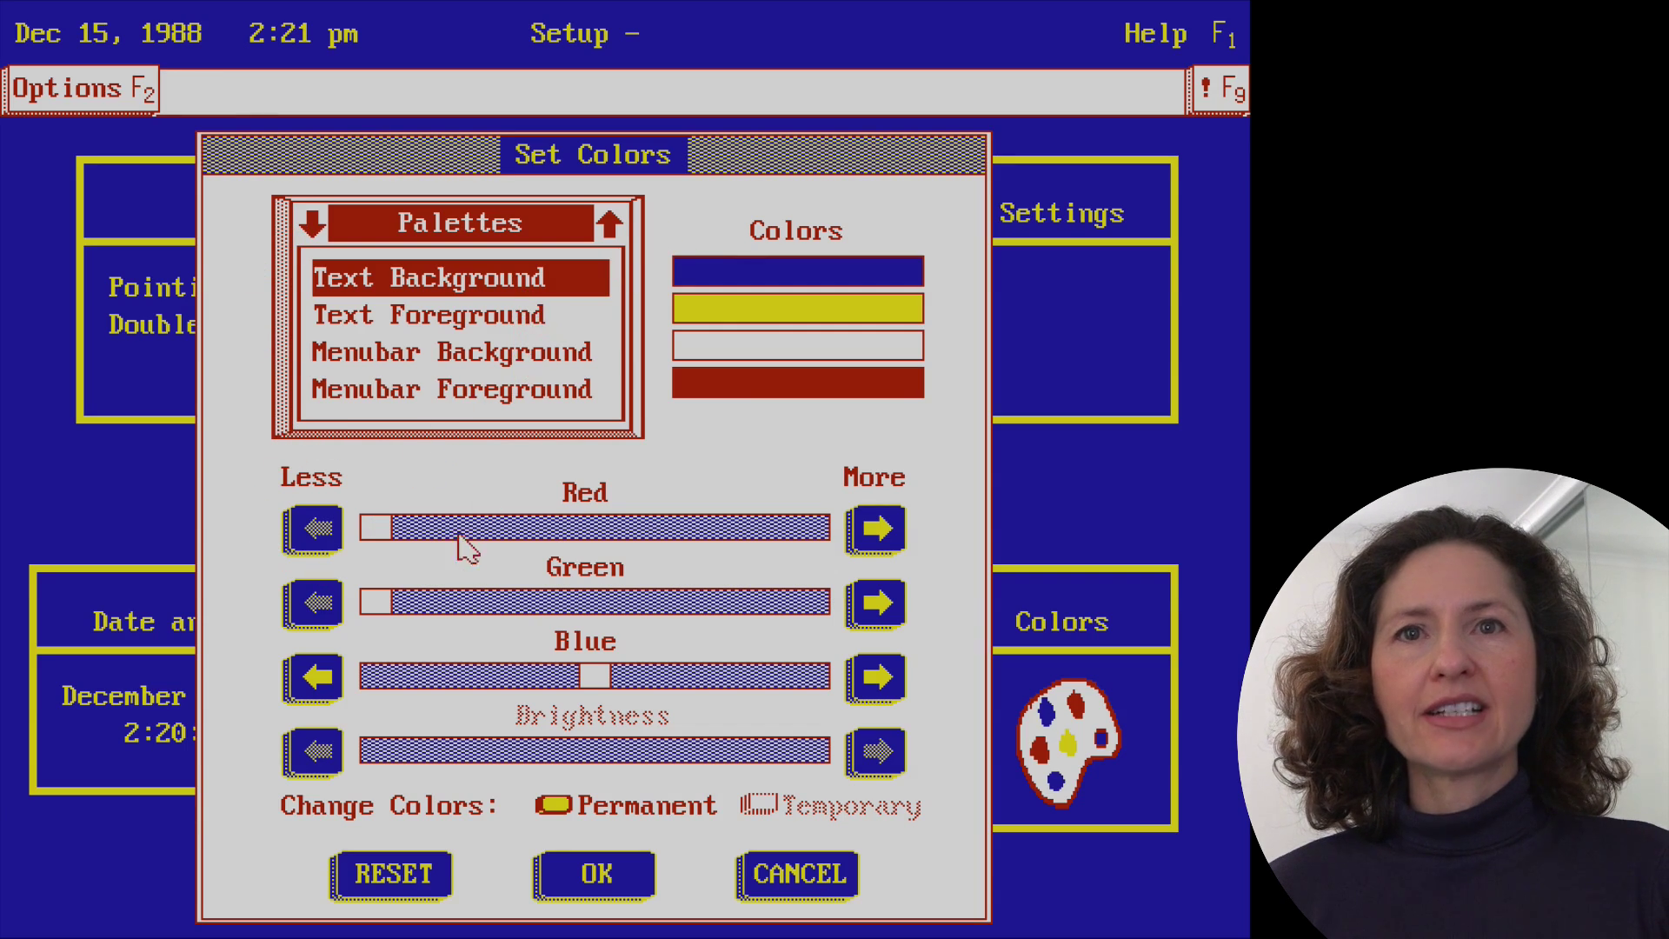
- Try a darker Text Background with less blue, and settle on light blue with nearly full blue and over half green
click(315, 678)
click(314, 680)
click(314, 683)
click(313, 687)
click(311, 687)
click(313, 689)
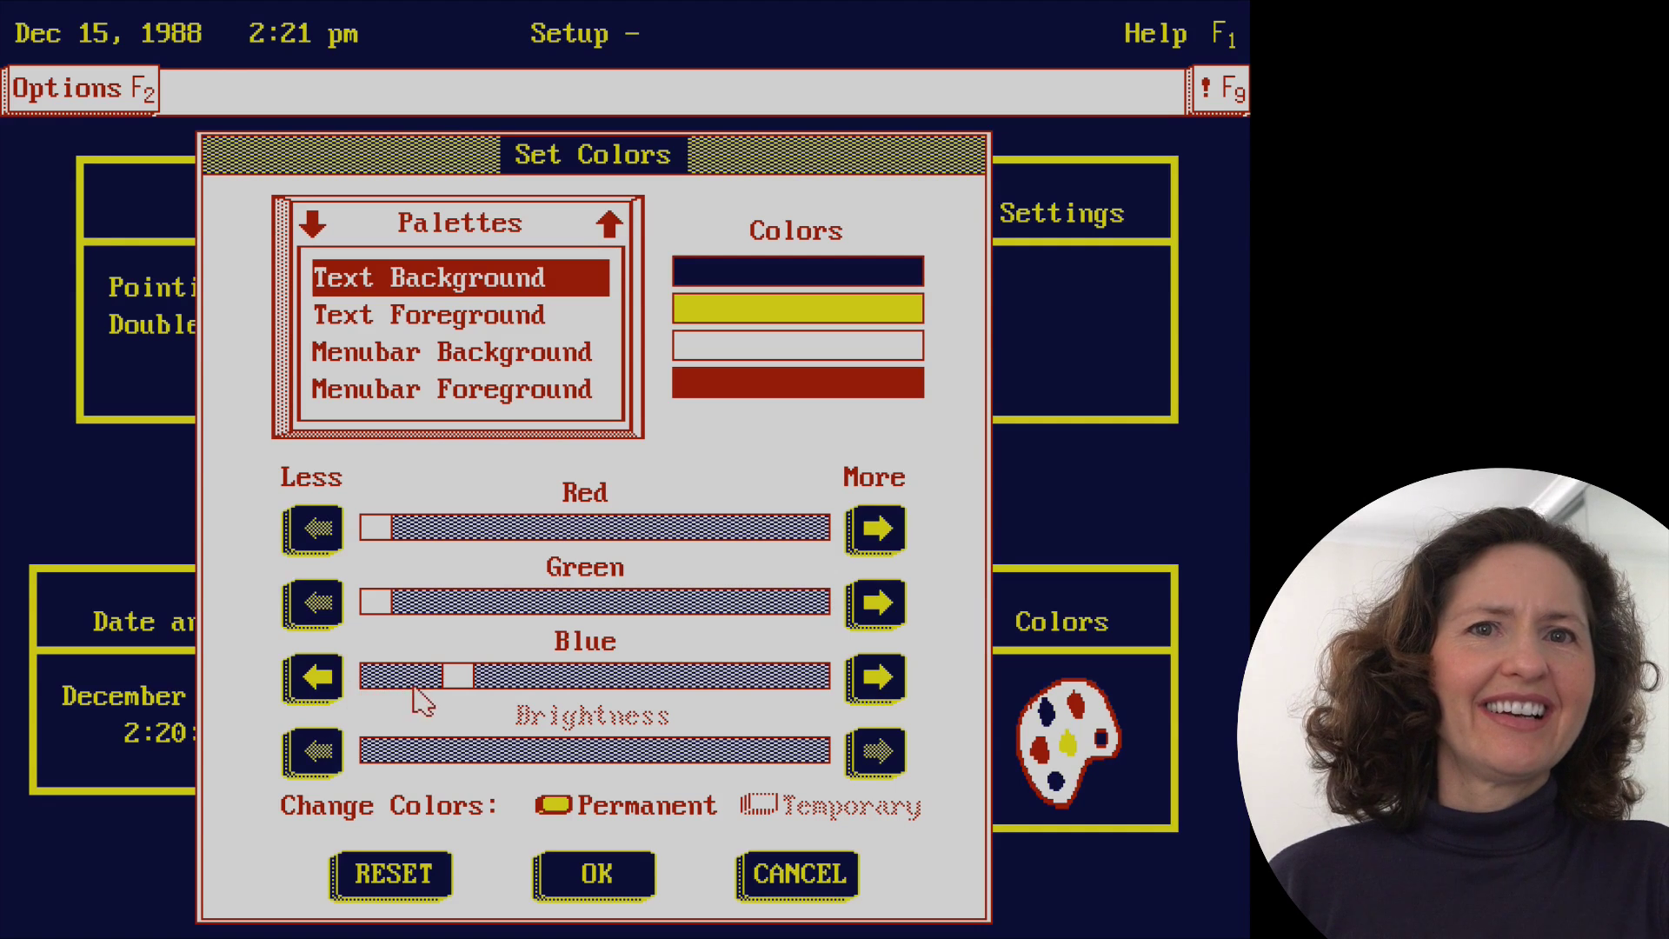
drag(459, 682, 813, 678)
drag(388, 599, 665, 601)
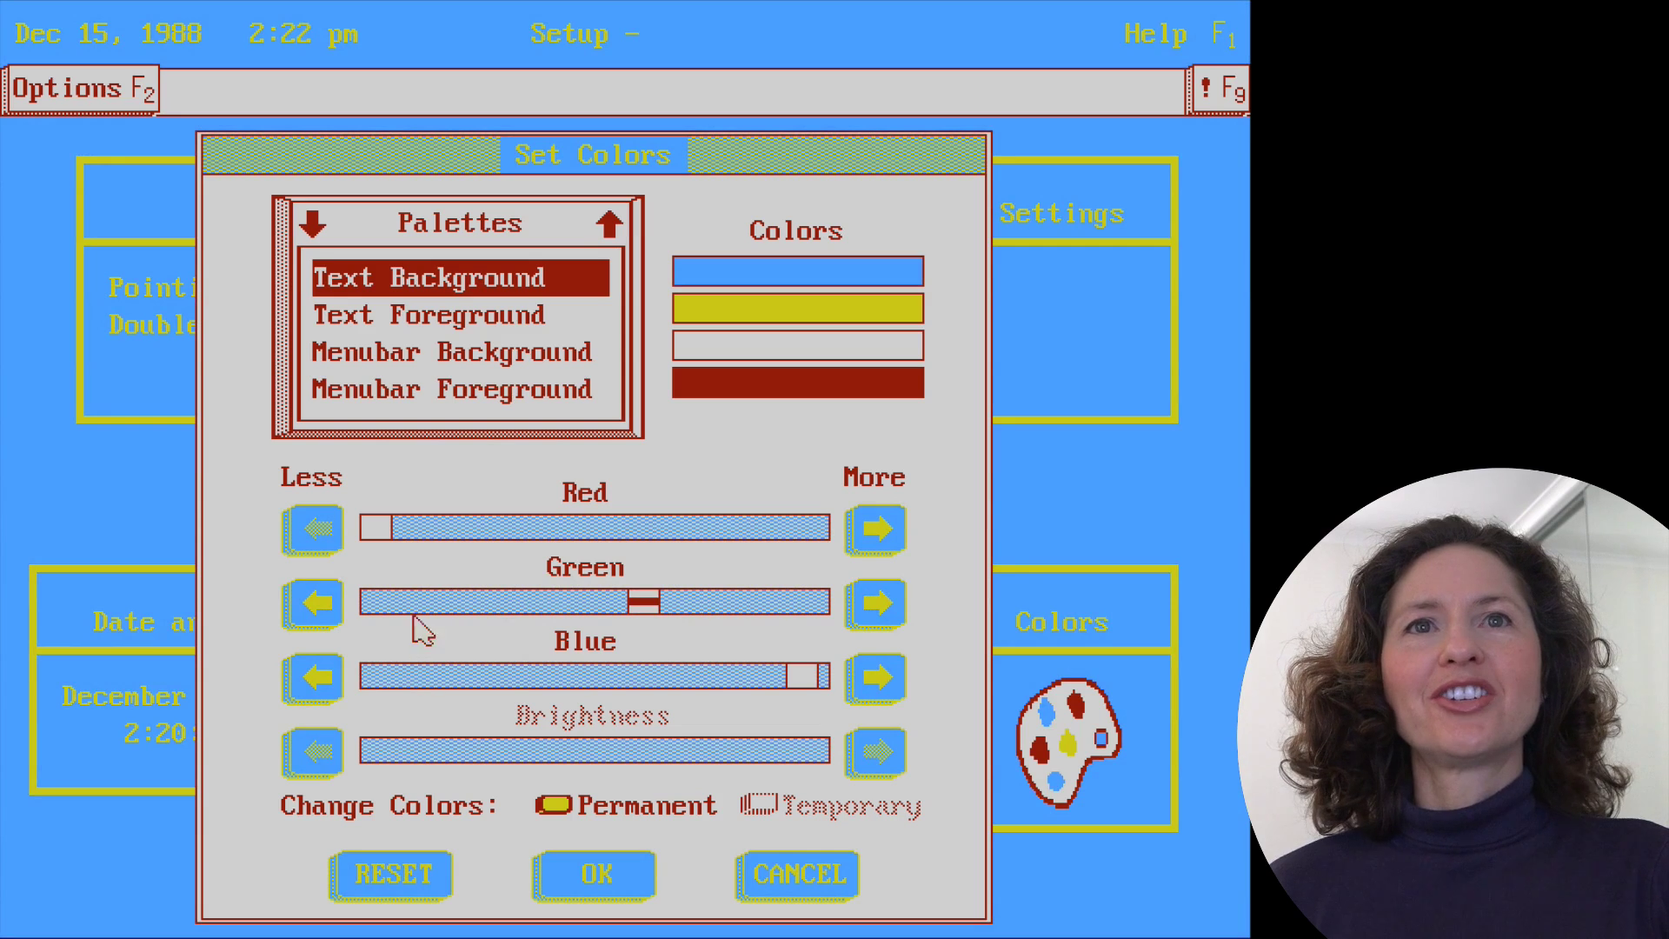
- Experiment with the Text Foreground color mix and settle on pink with full red, full blue and about one-third green
click(448, 322)
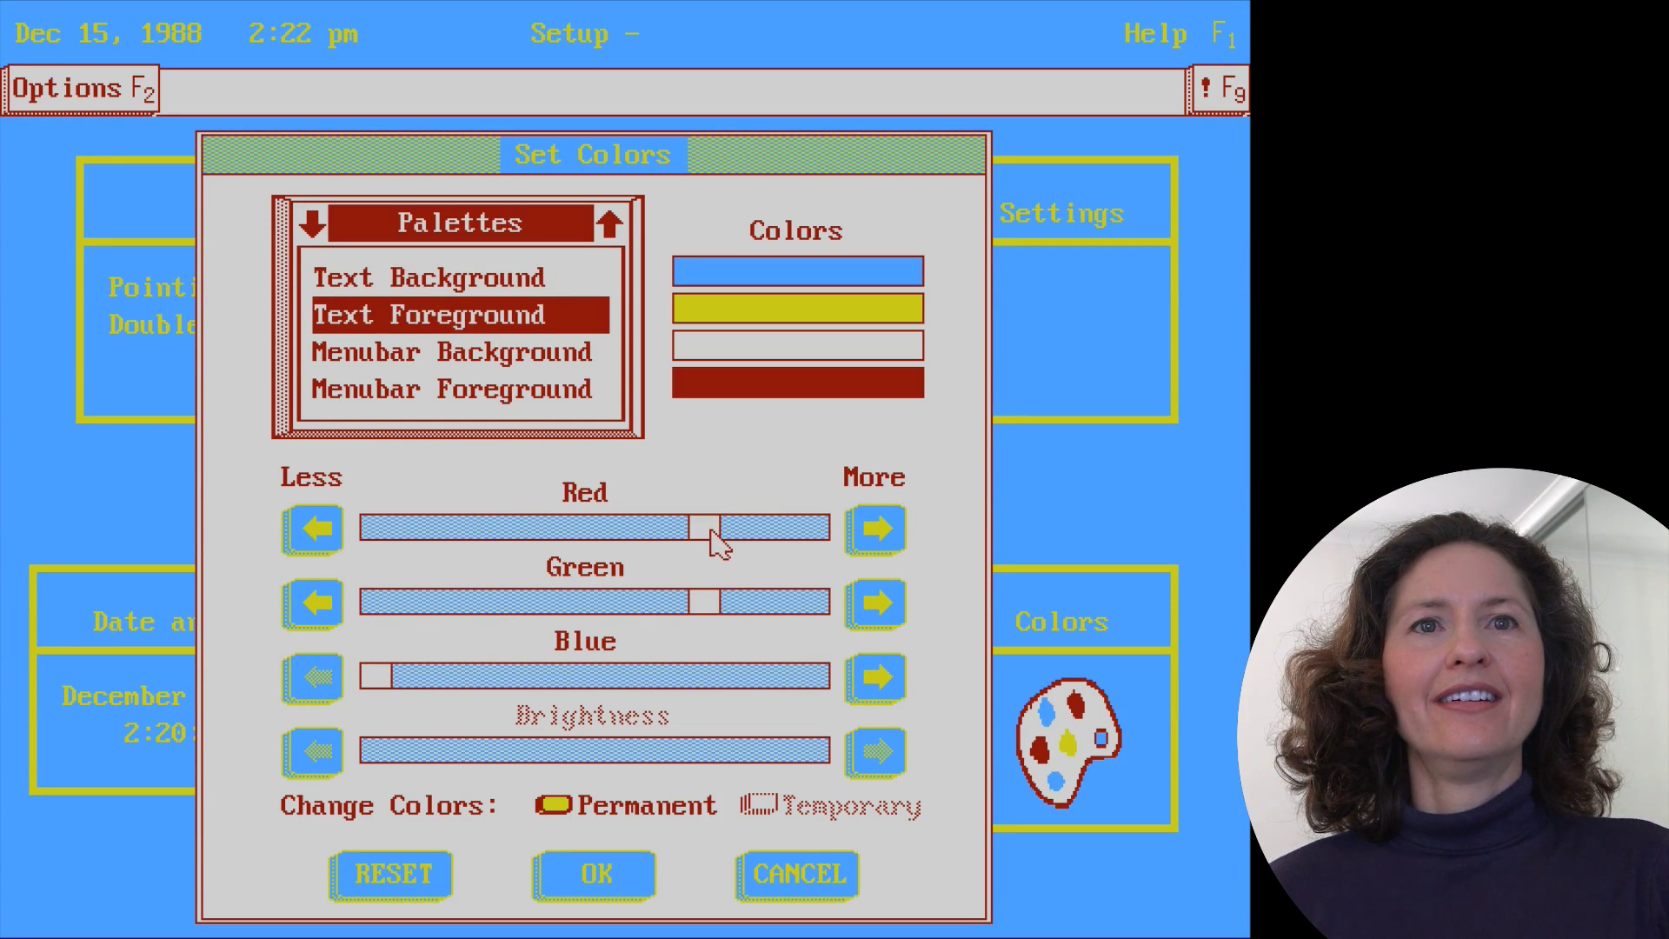
drag(713, 542, 504, 551)
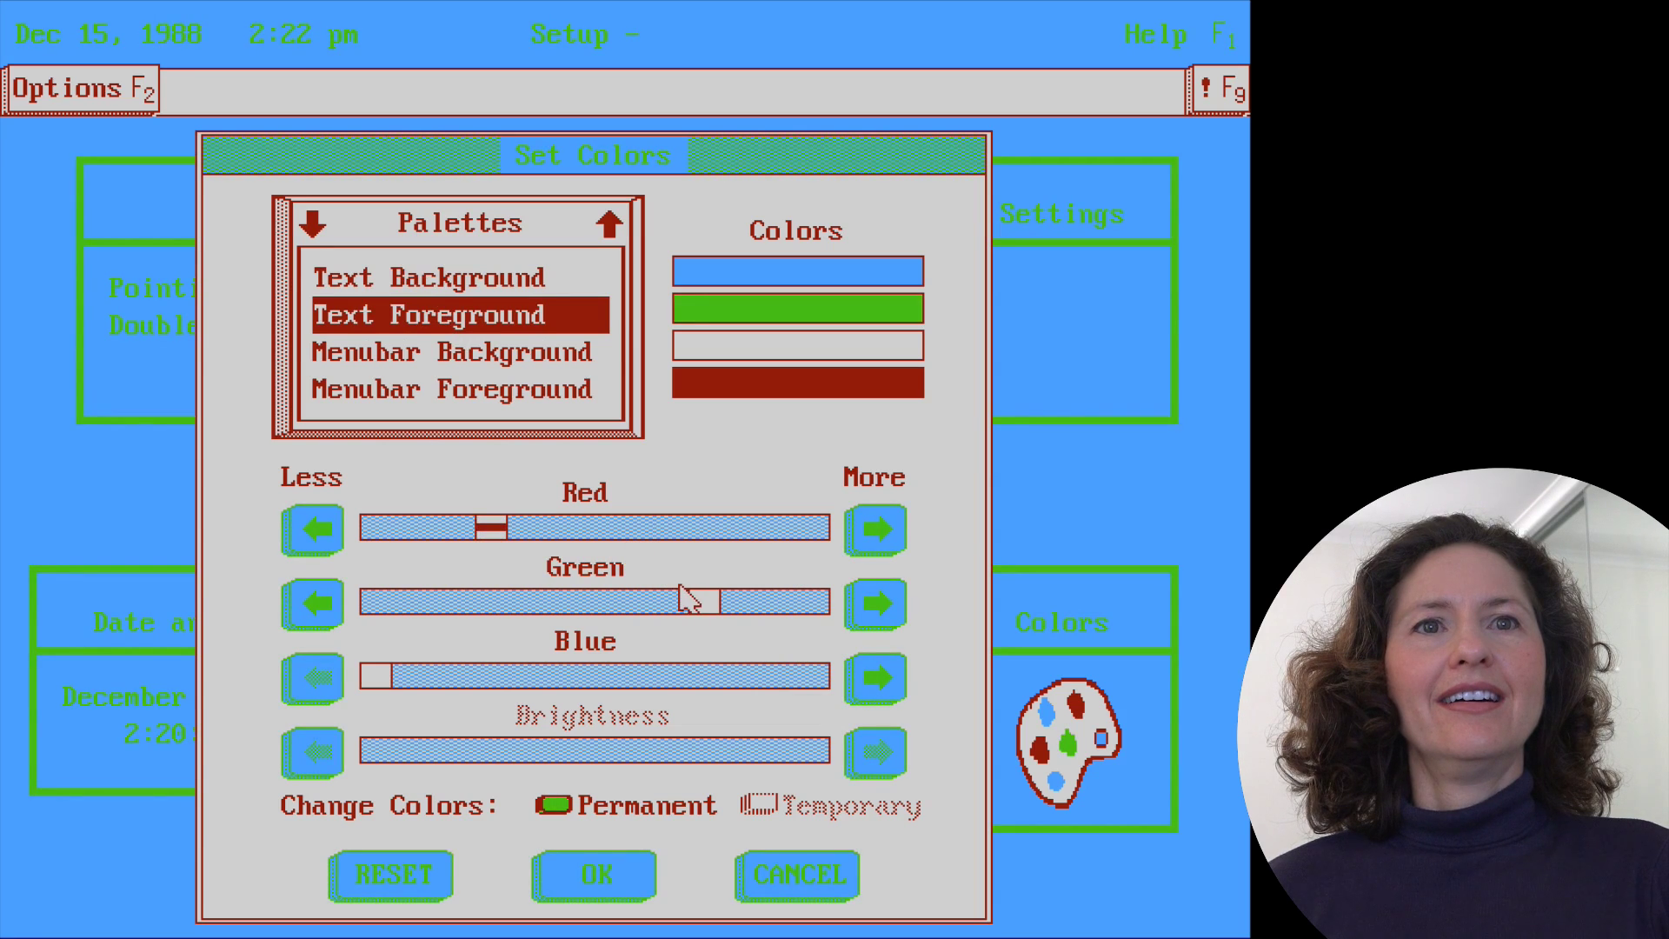
drag(705, 600, 346, 634)
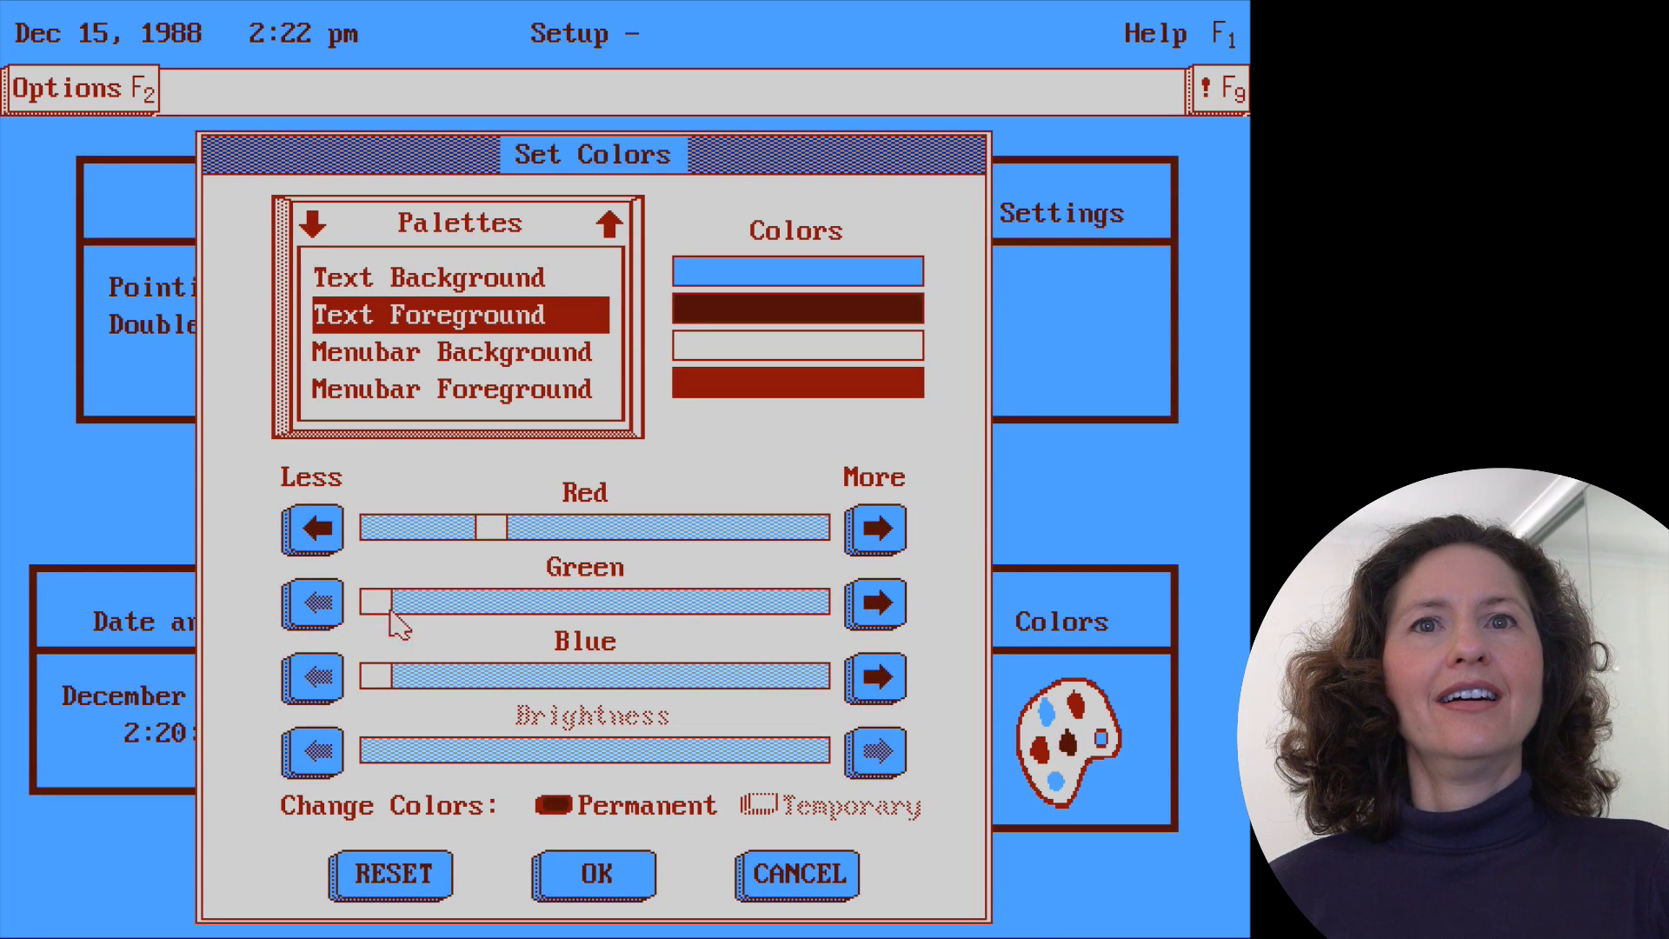
drag(758, 674, 814, 676)
click(713, 602)
drag(715, 614, 760, 603)
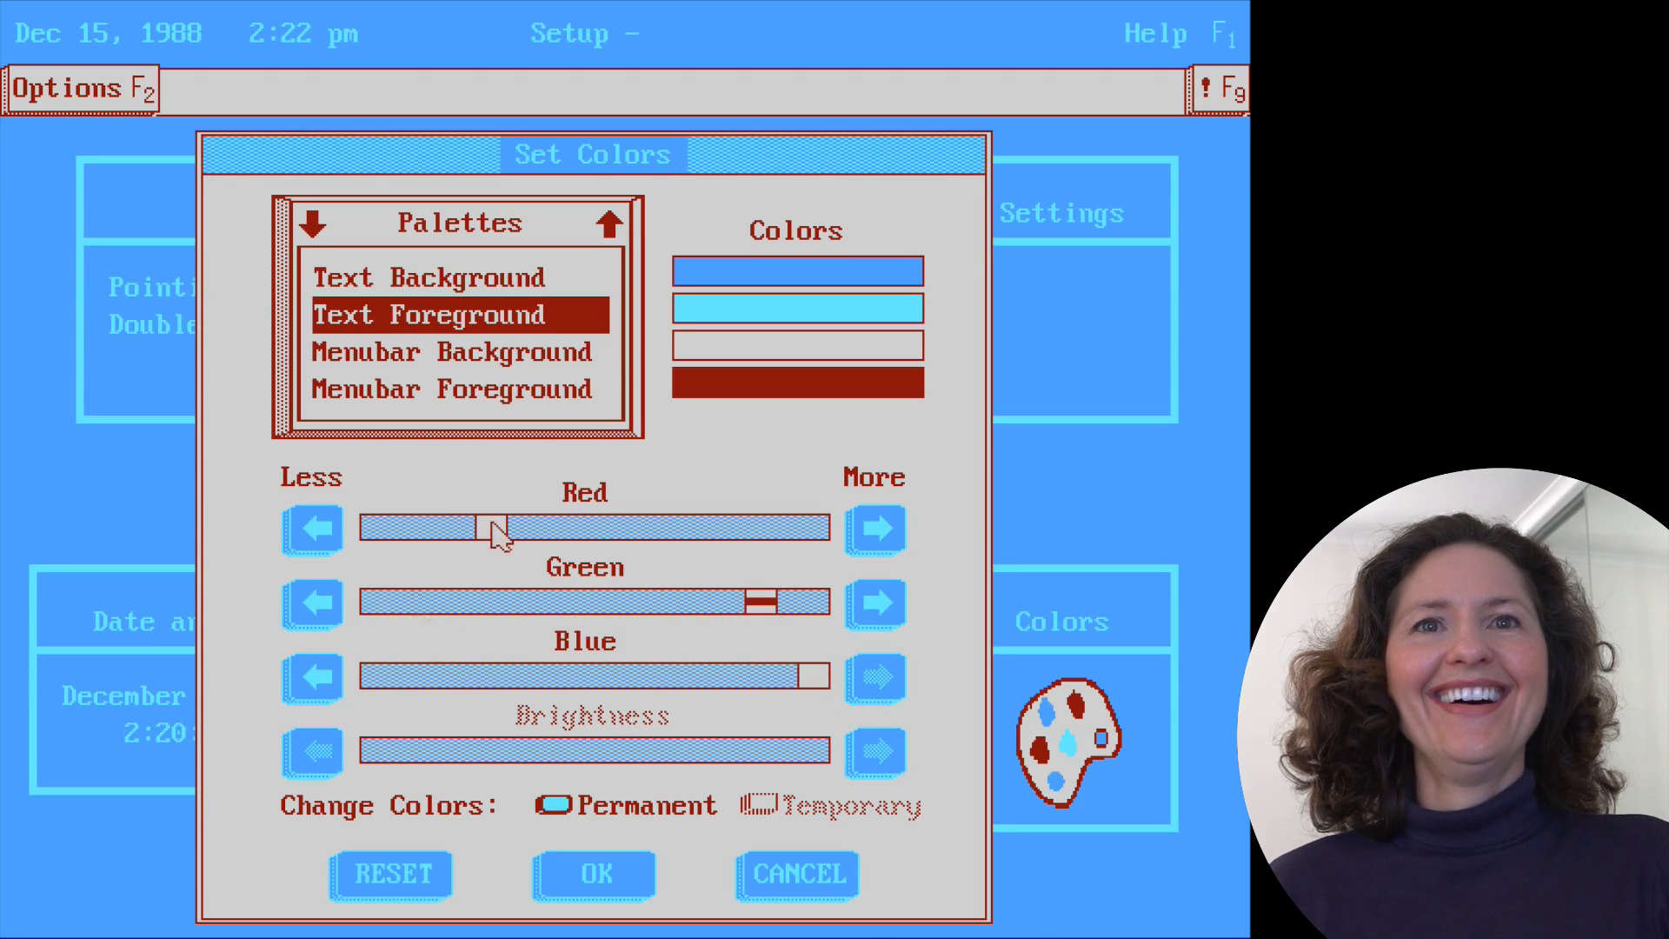
drag(494, 539, 850, 526)
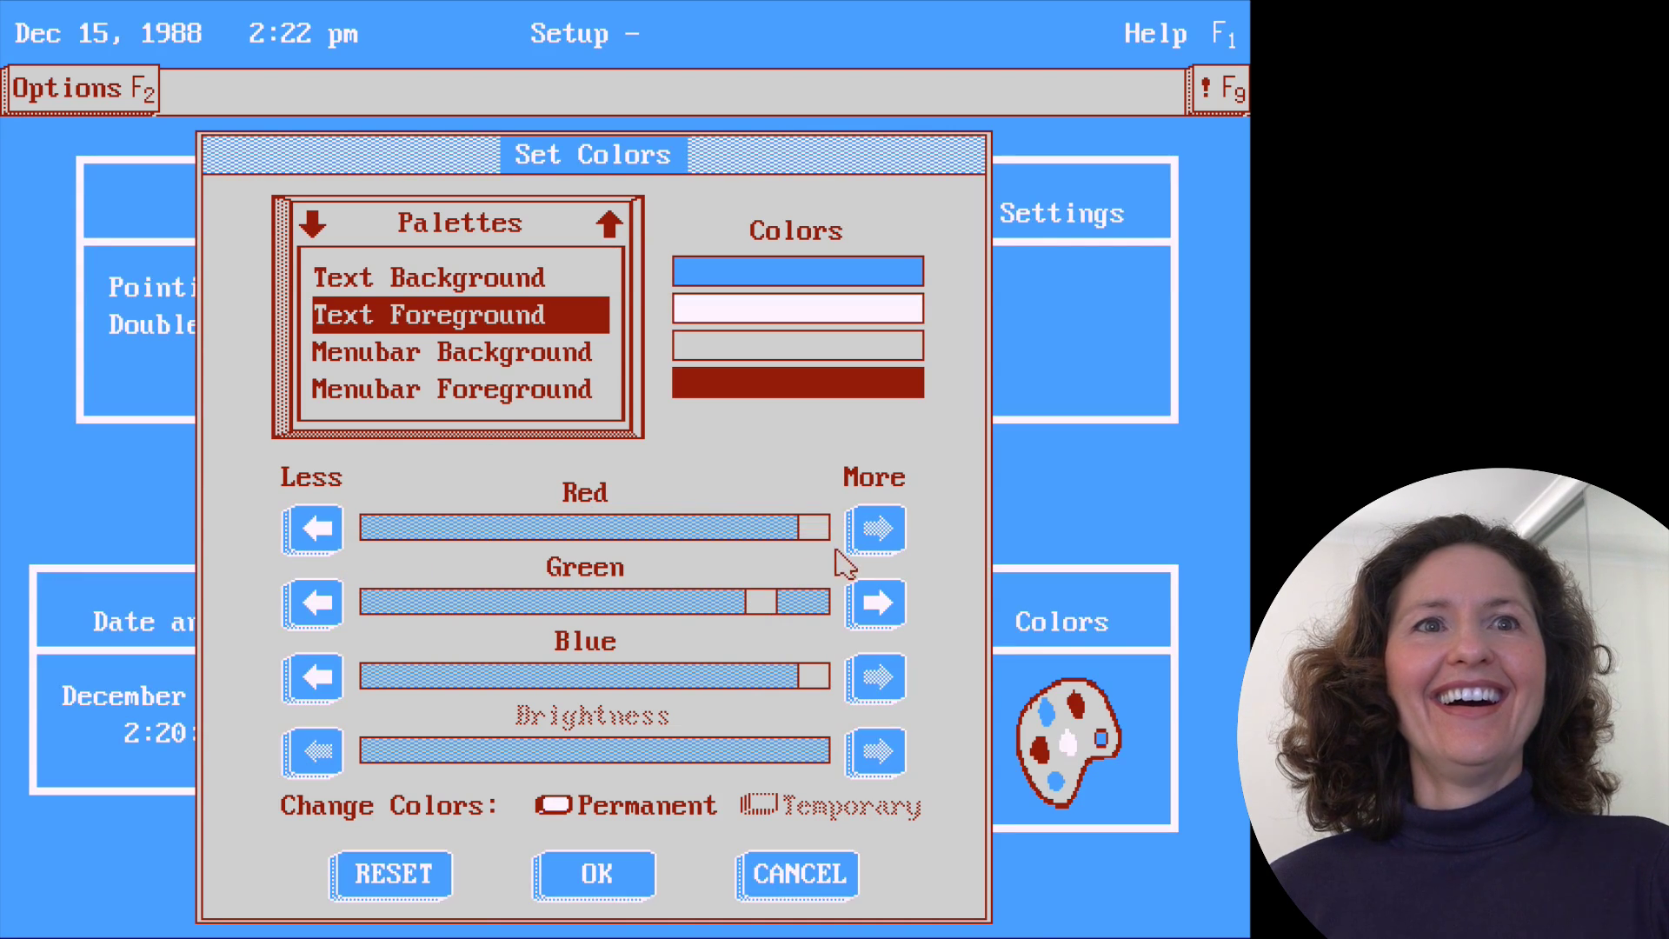
drag(764, 600, 502, 609)
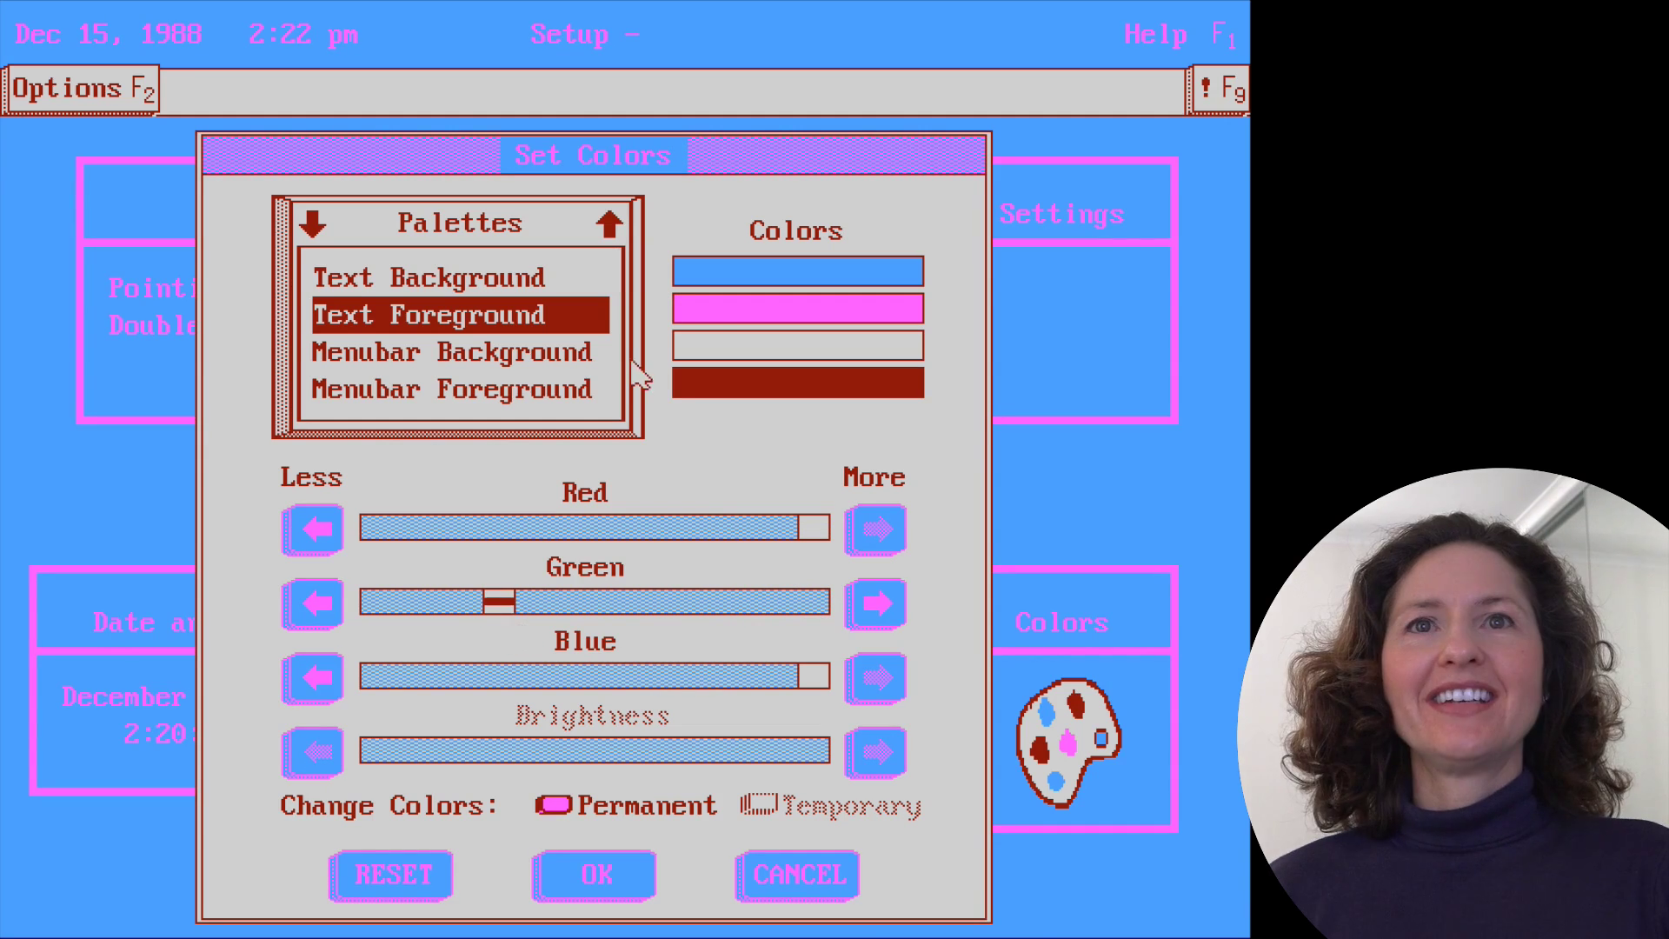
- Make the Menubar Background bright green with low red, full green and no blue
click(561, 396)
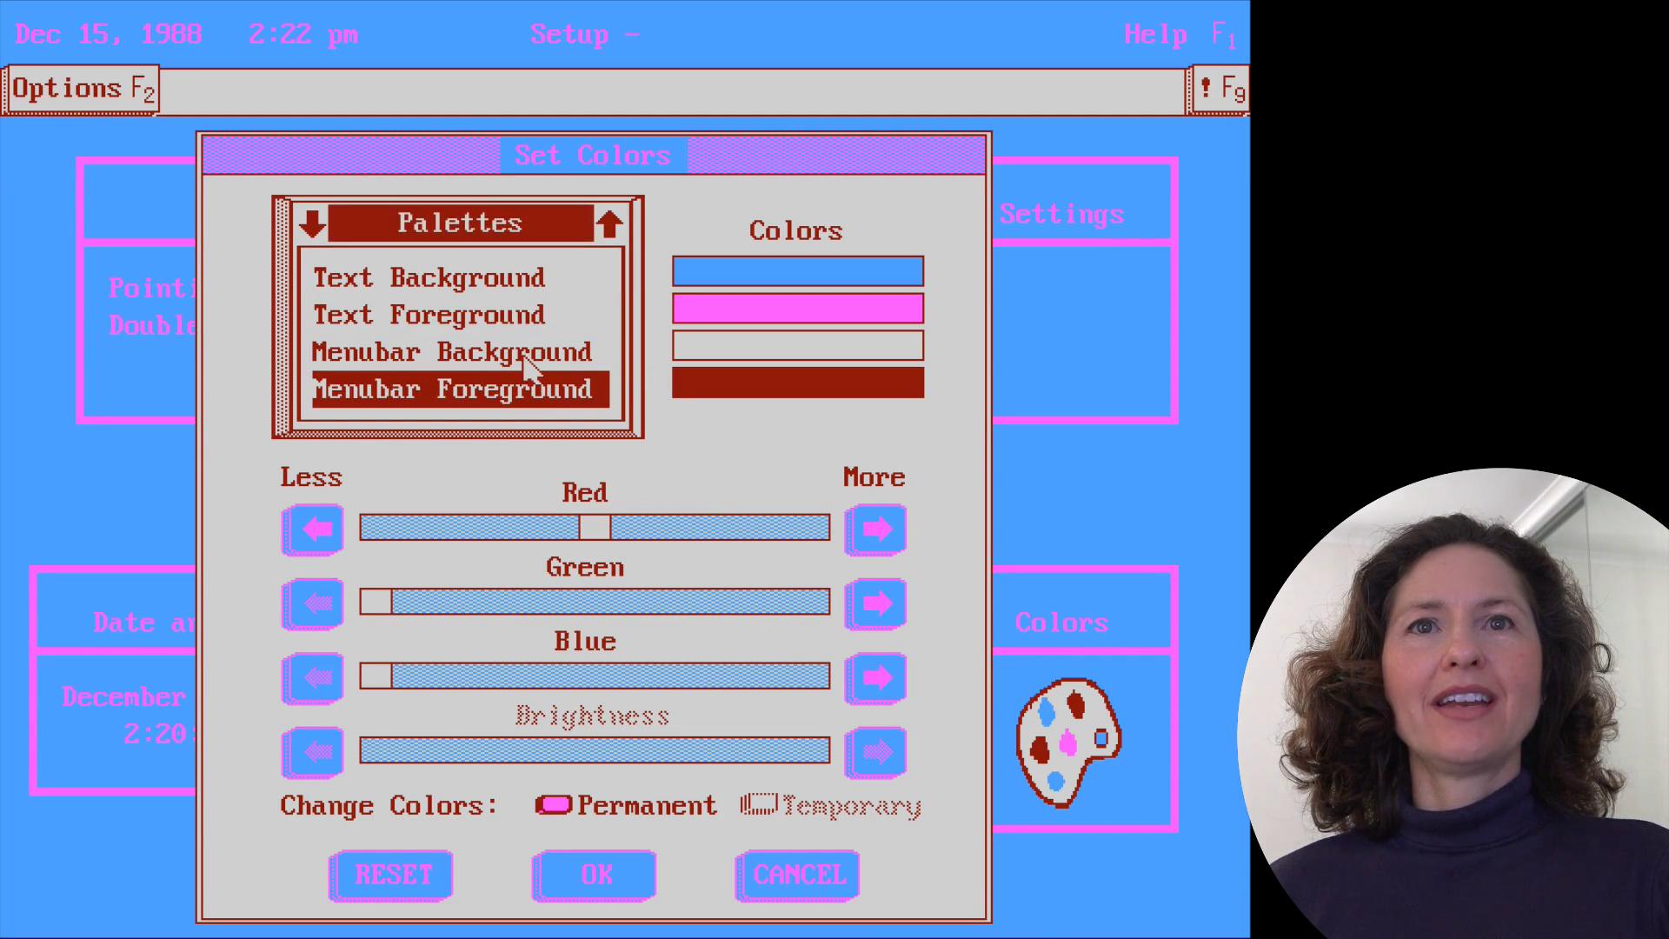
click(530, 365)
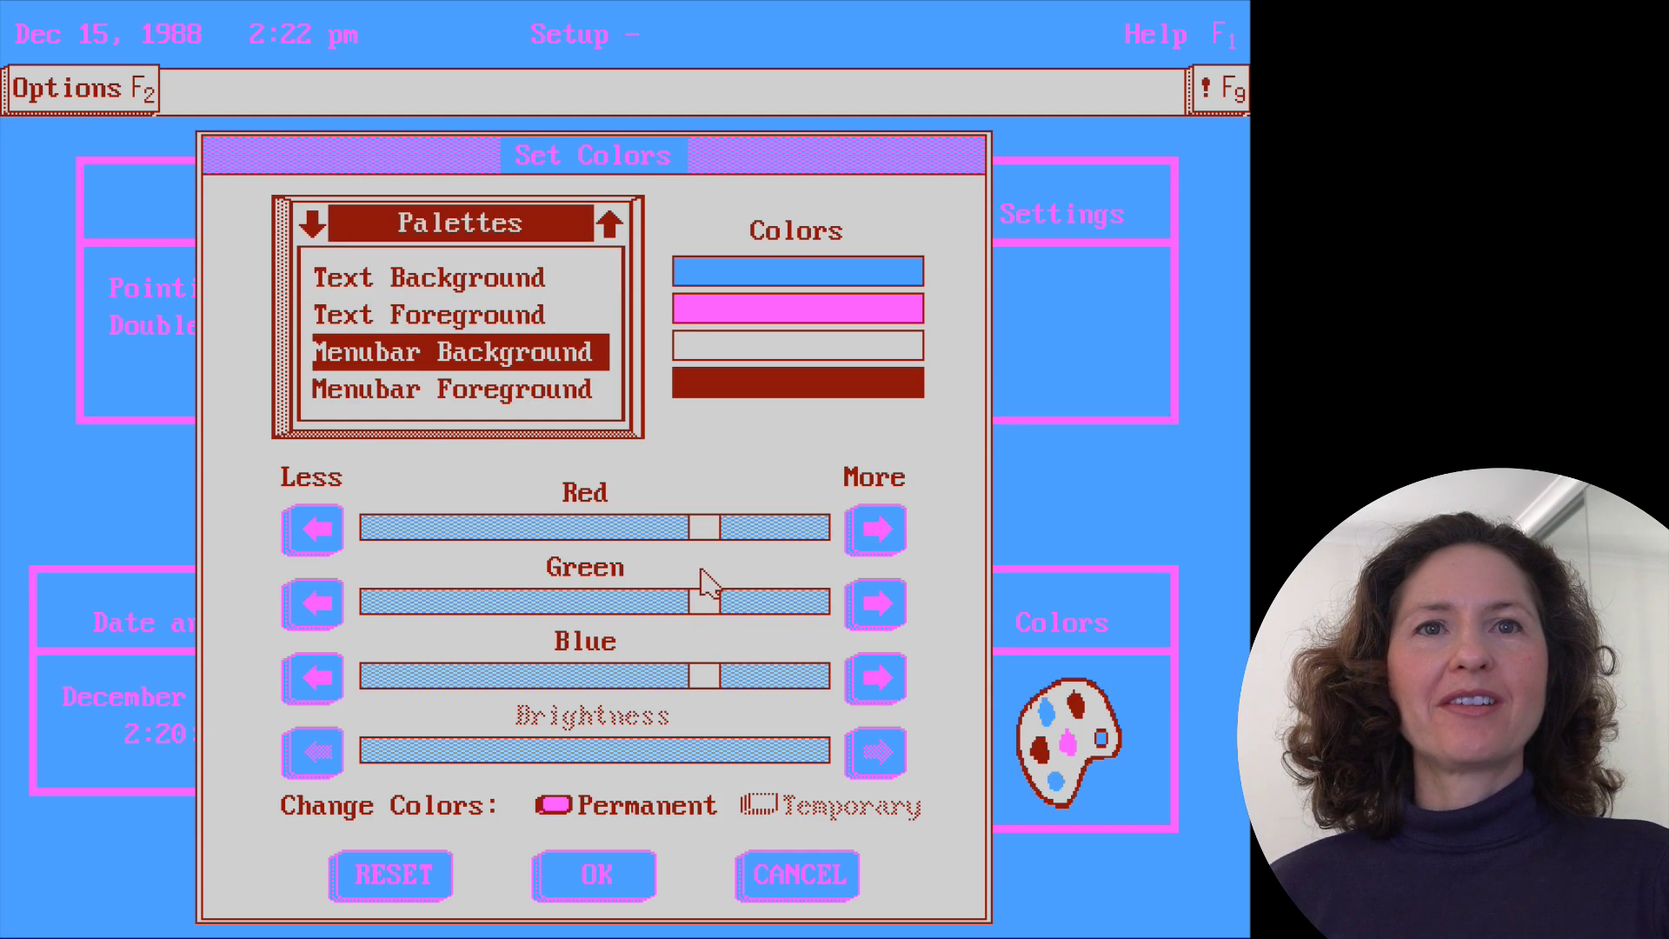
drag(699, 527, 458, 527)
drag(745, 603, 827, 604)
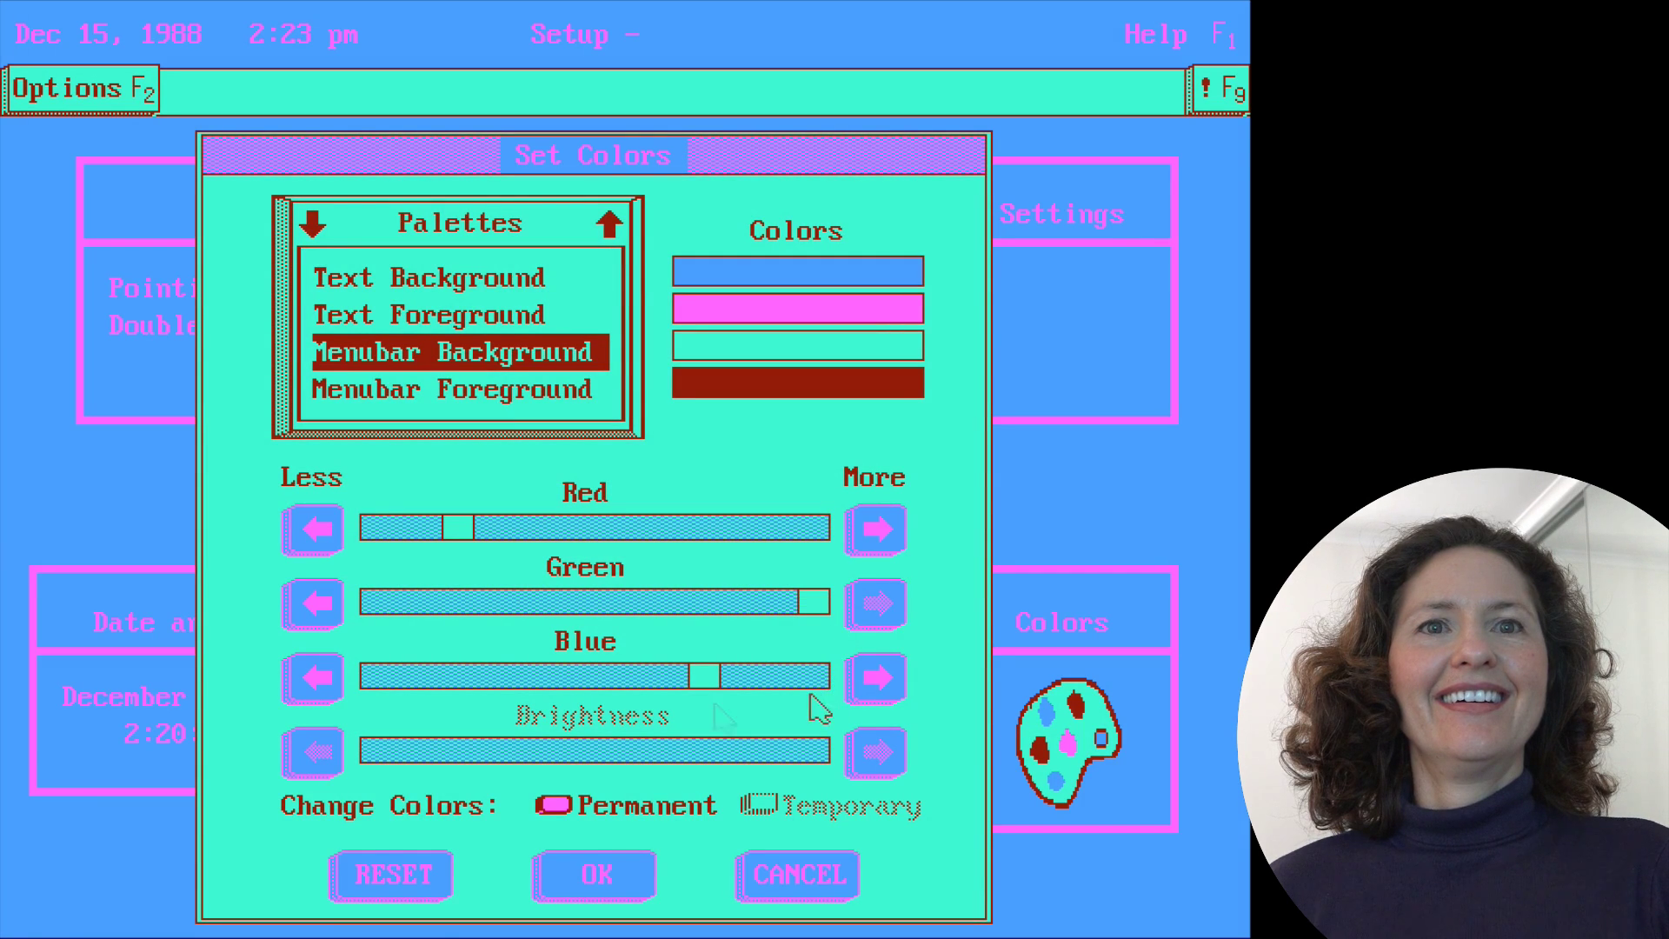
drag(707, 681, 365, 696)
click(547, 684)
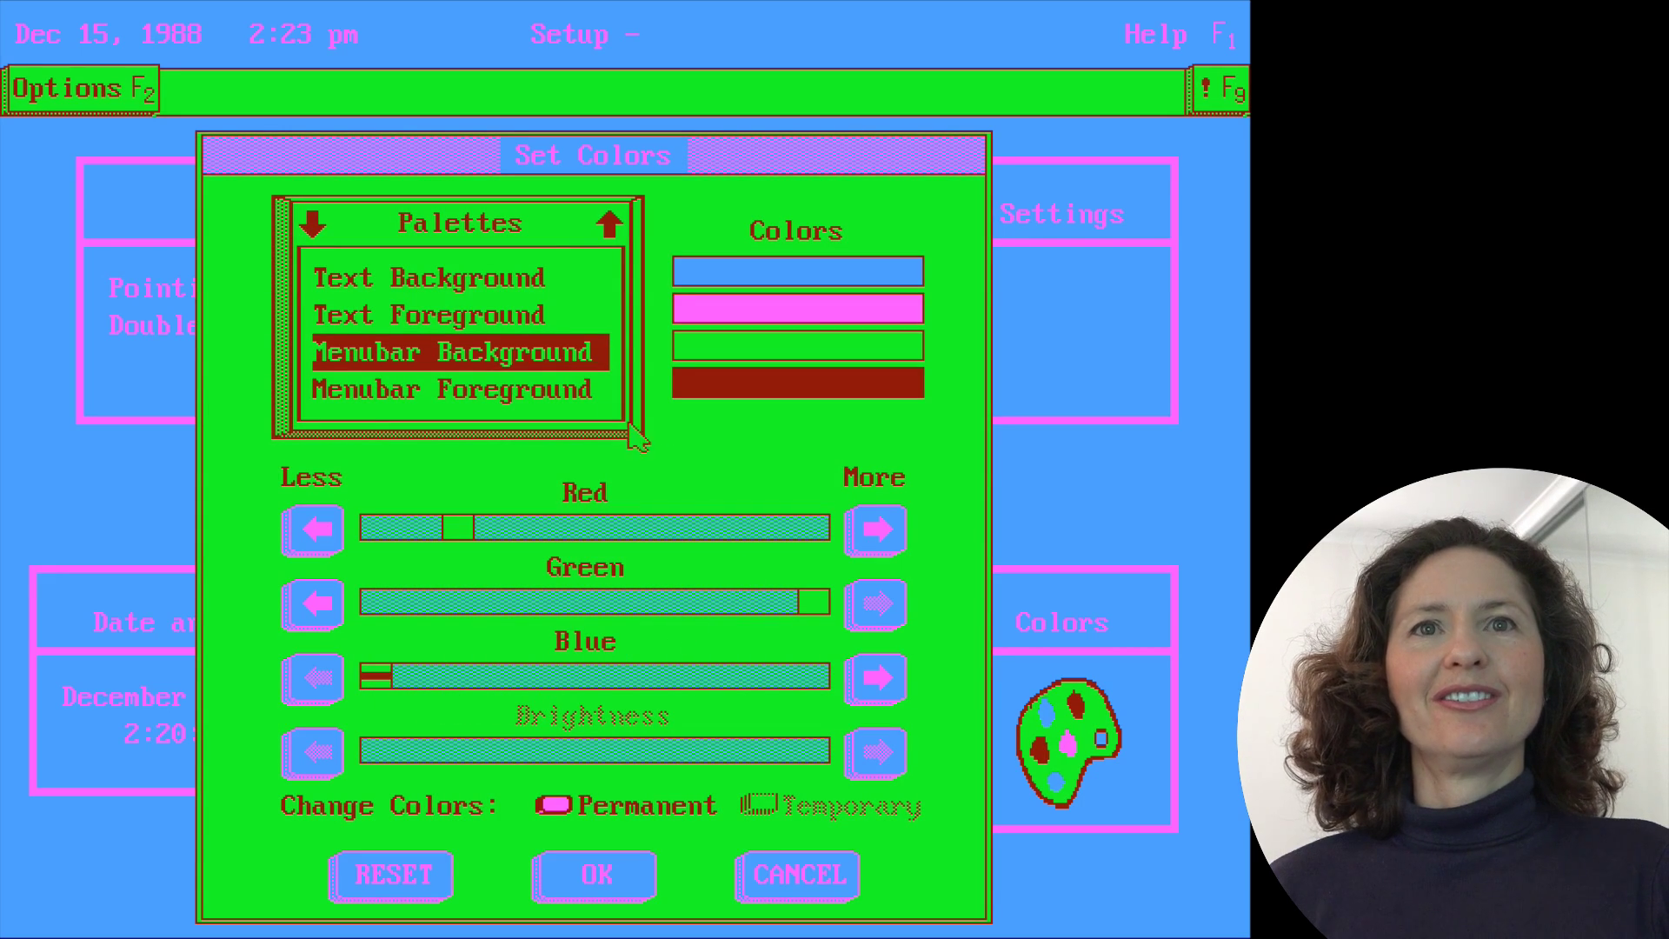
- Make the Menubar Foreground purple with over half red, no green and about four-fifths blue, apply it, and return to the desktop
click(492, 398)
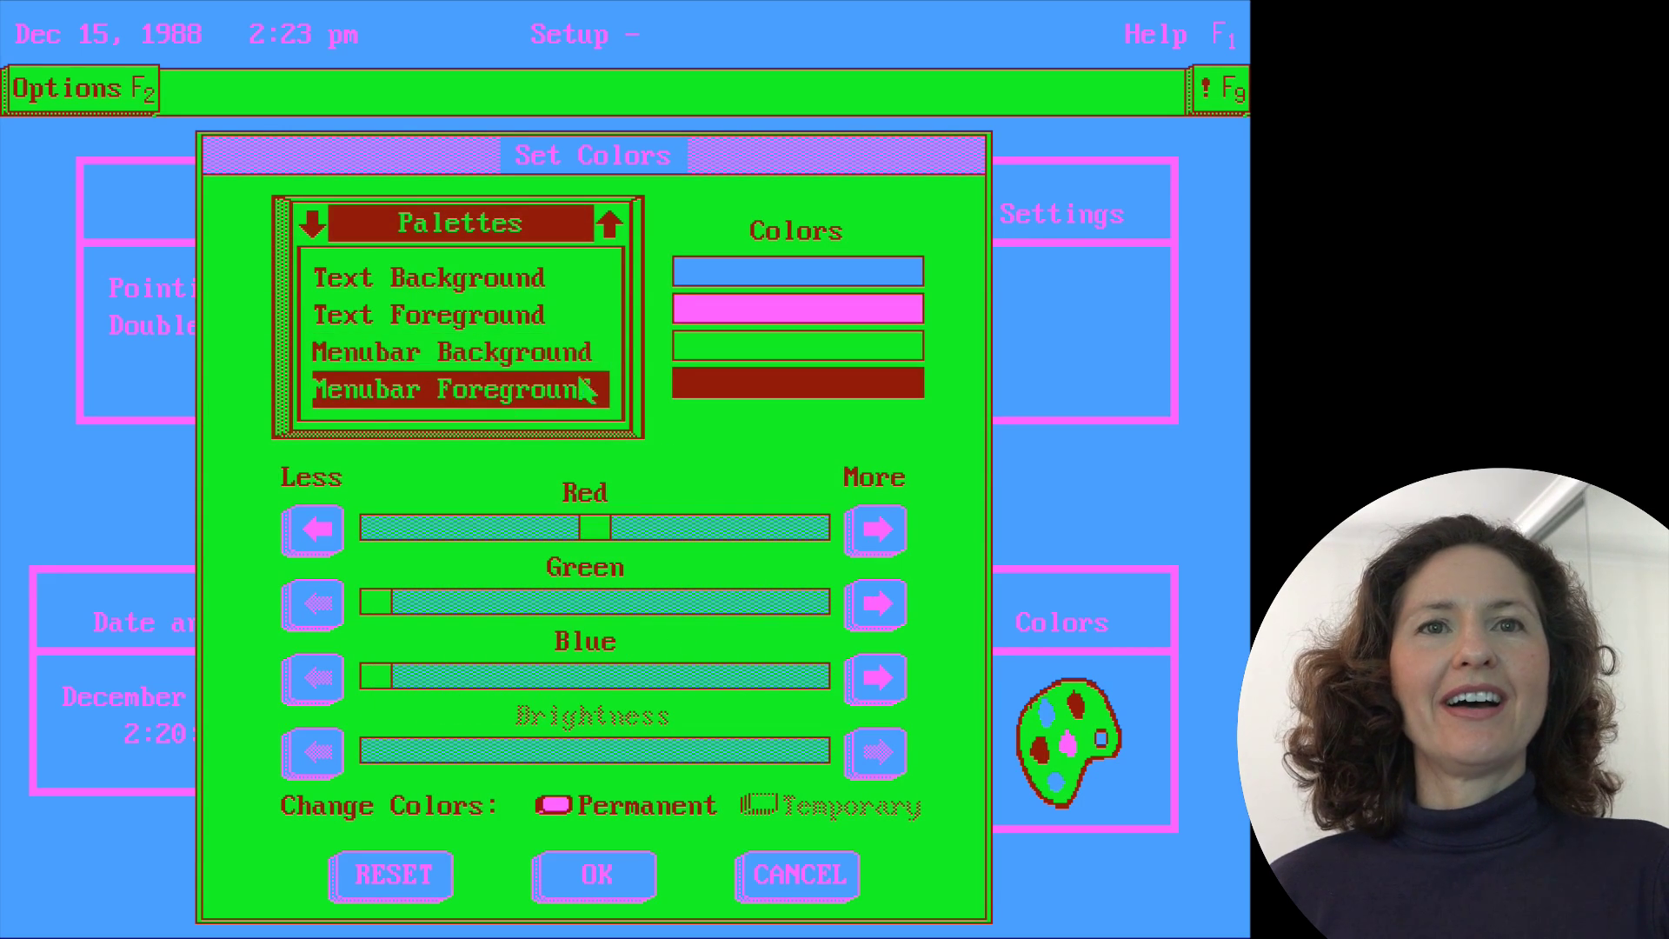
drag(628, 598, 834, 594)
click(830, 530)
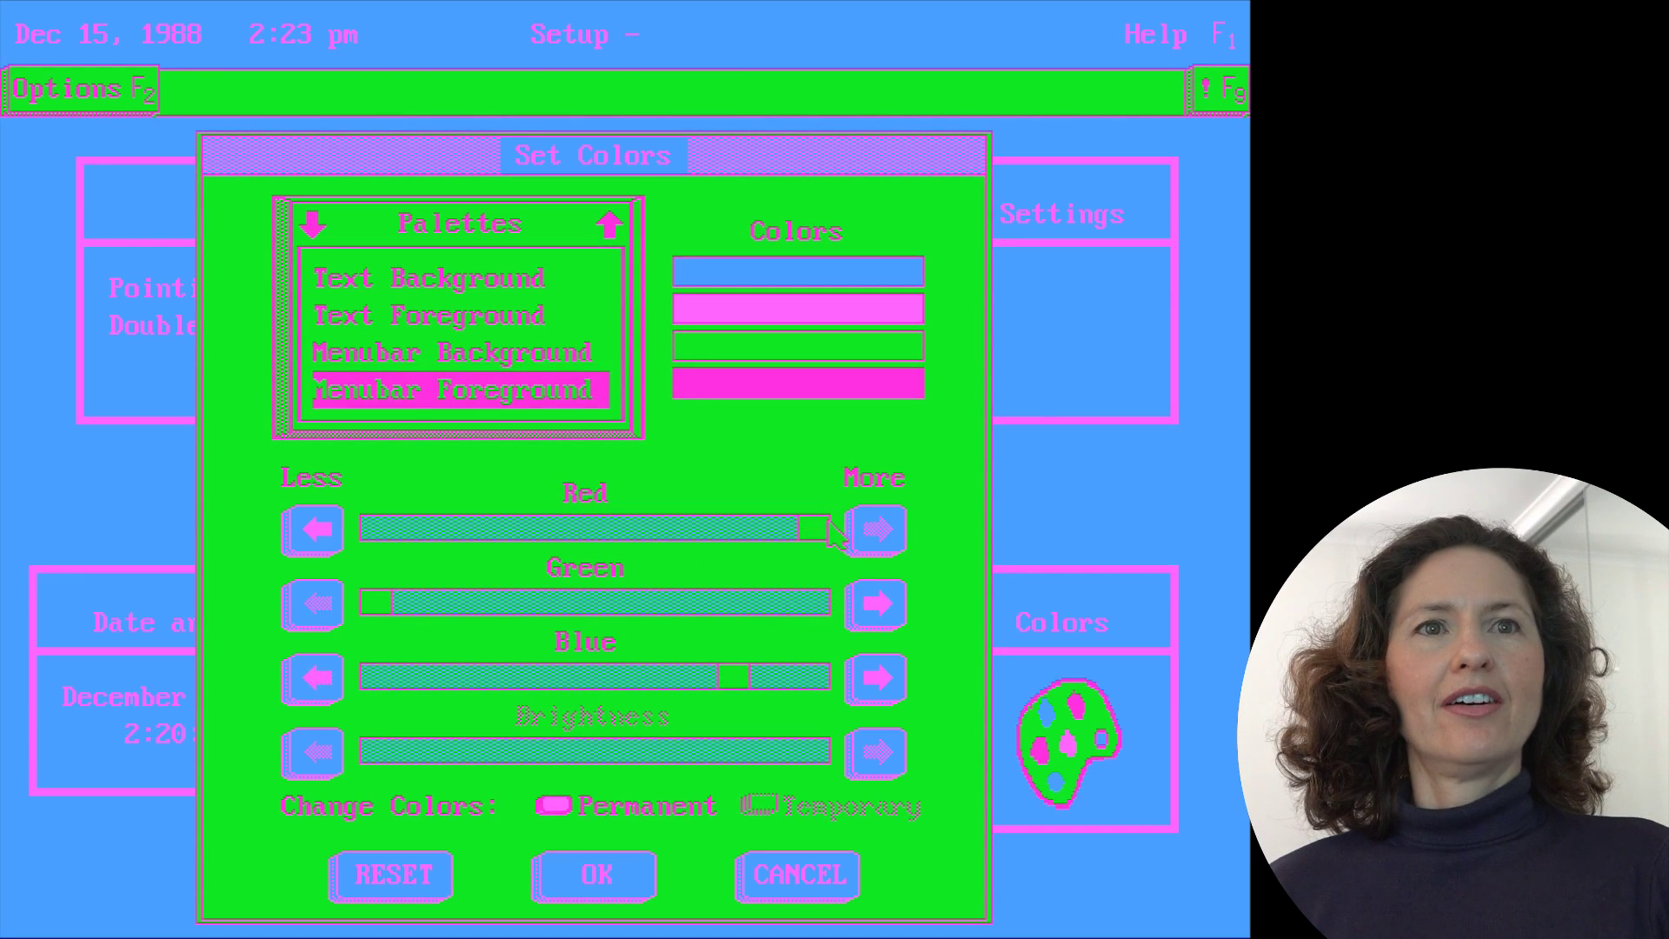
drag(675, 531, 625, 532)
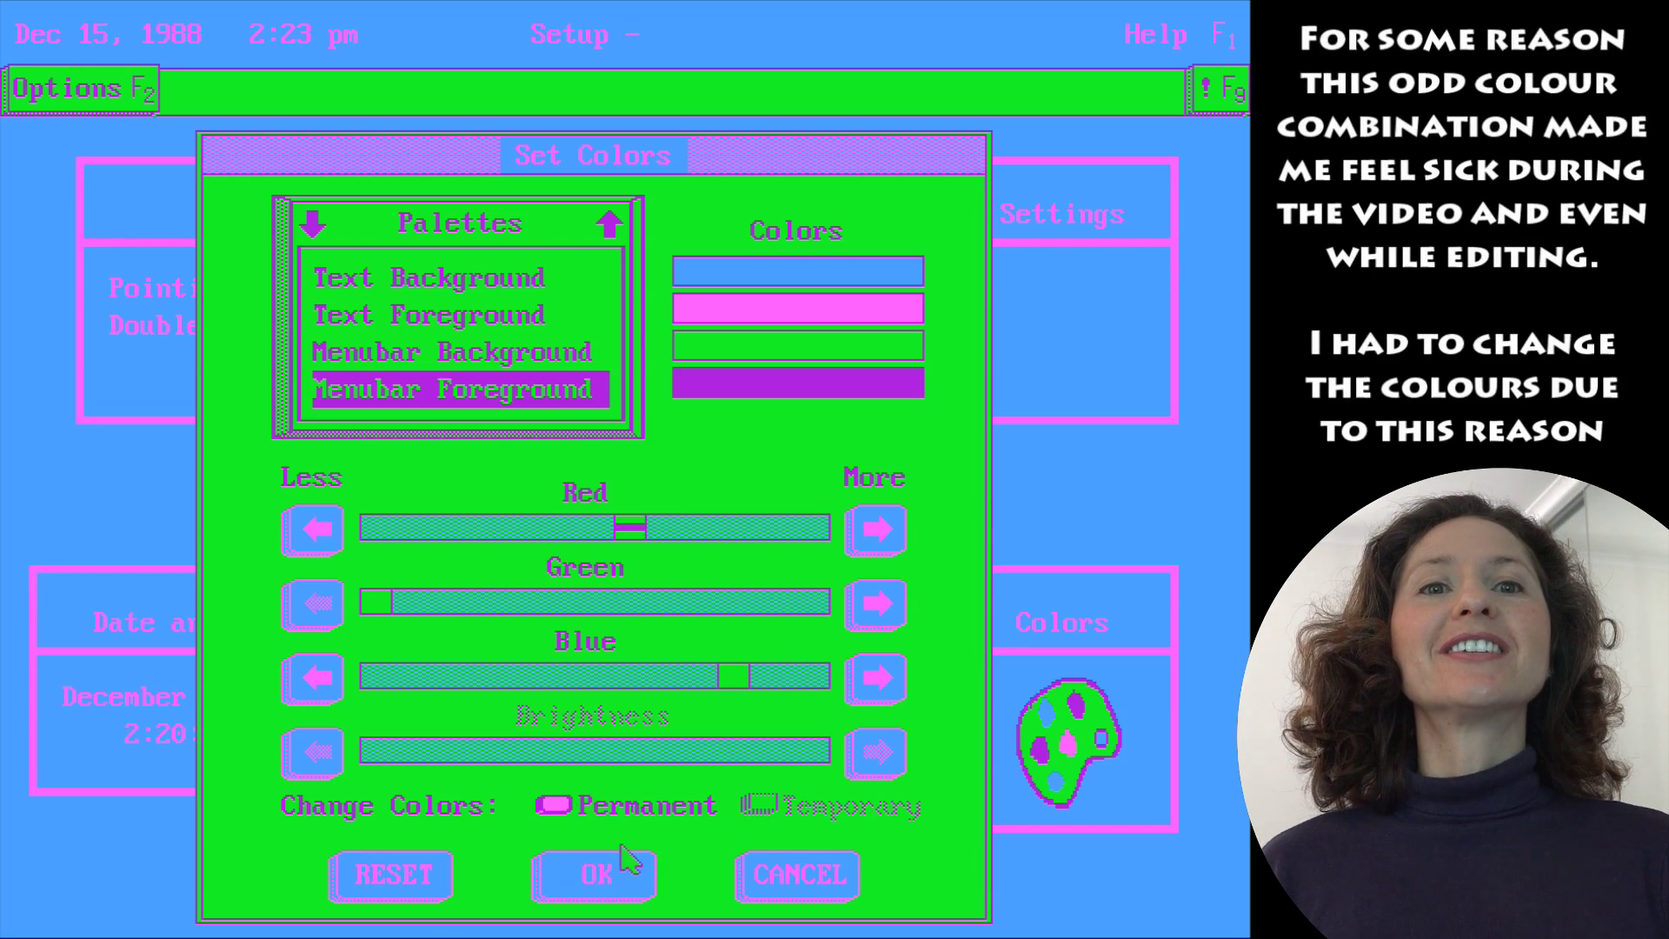
click(620, 889)
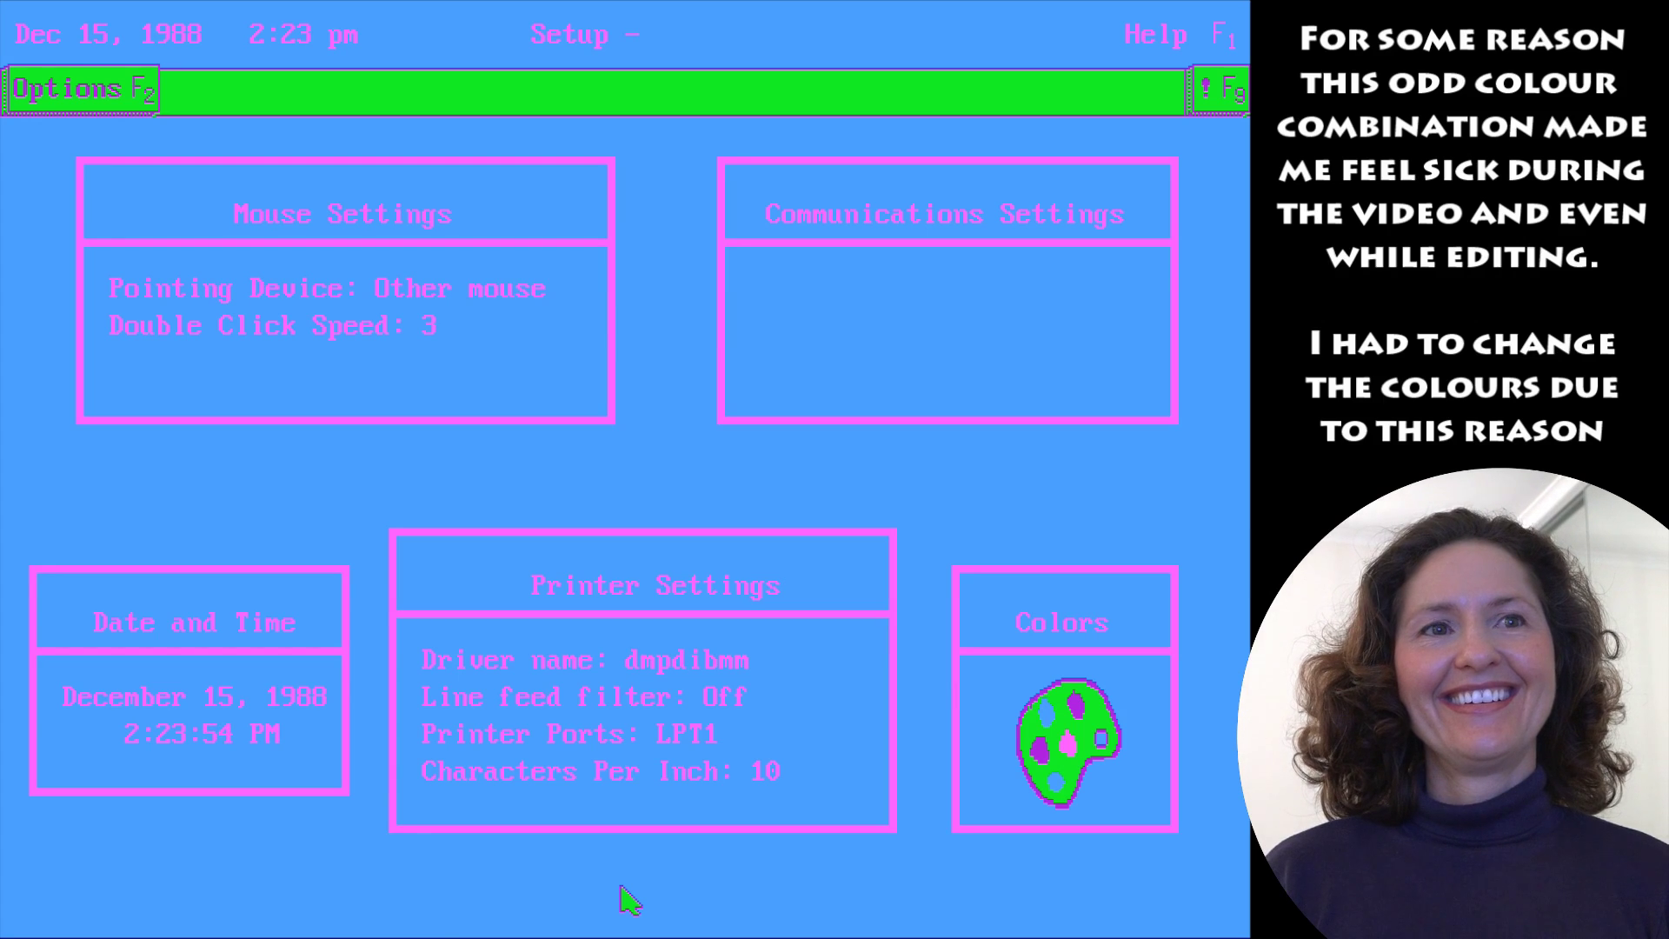
click(92, 71)
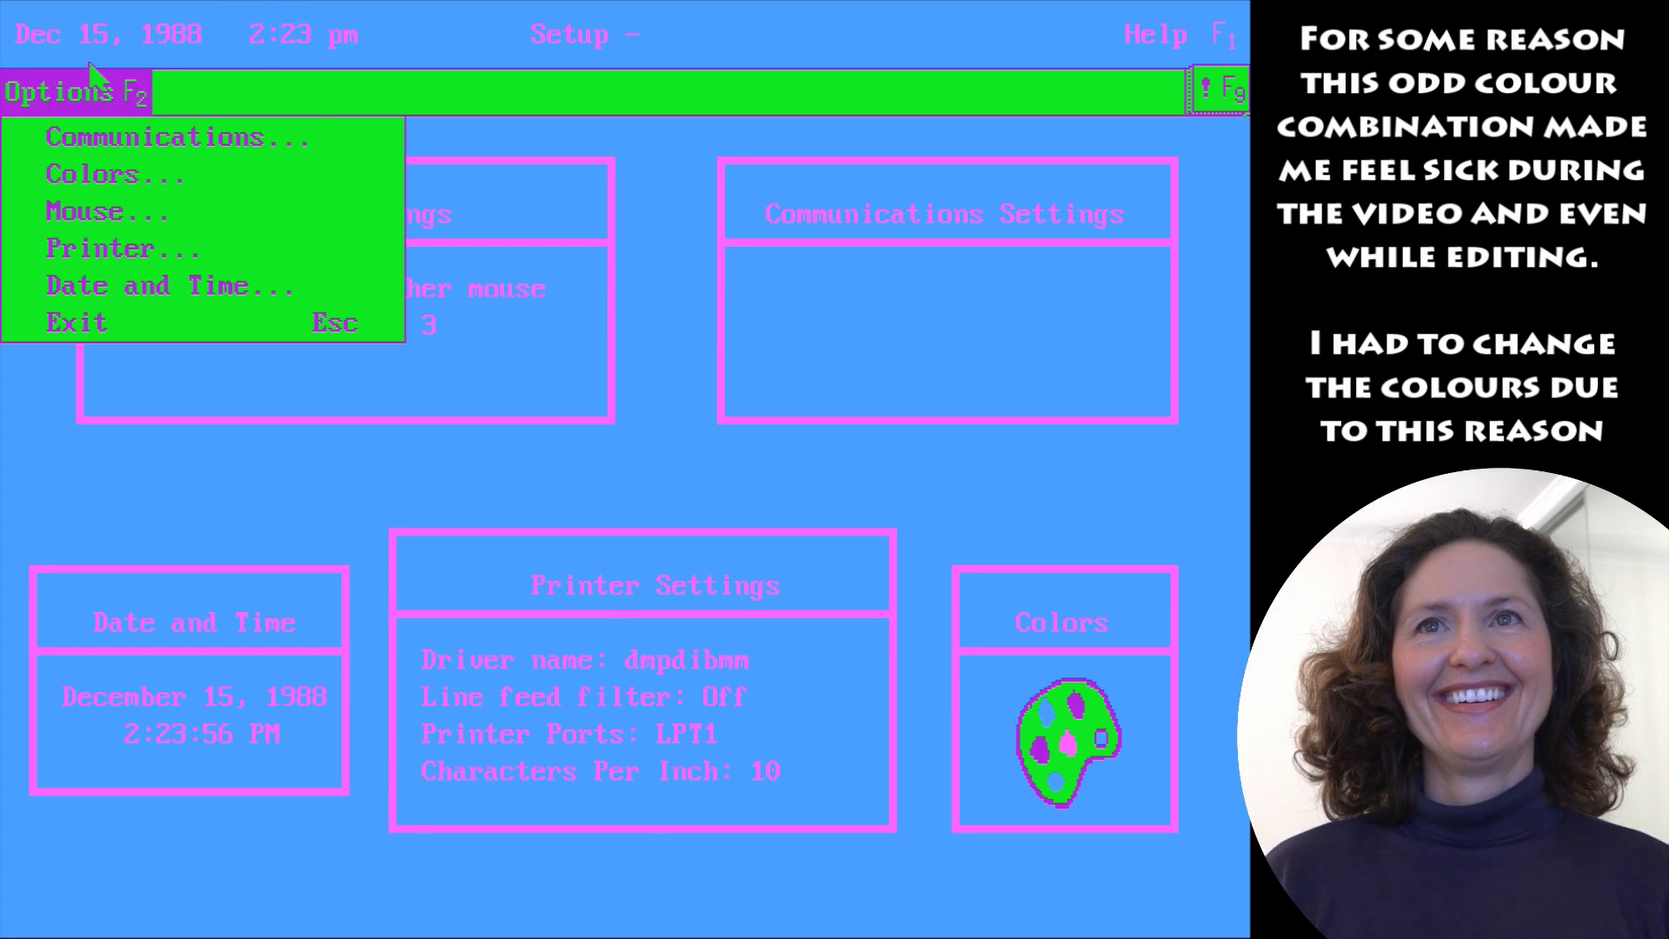
click(157, 329)
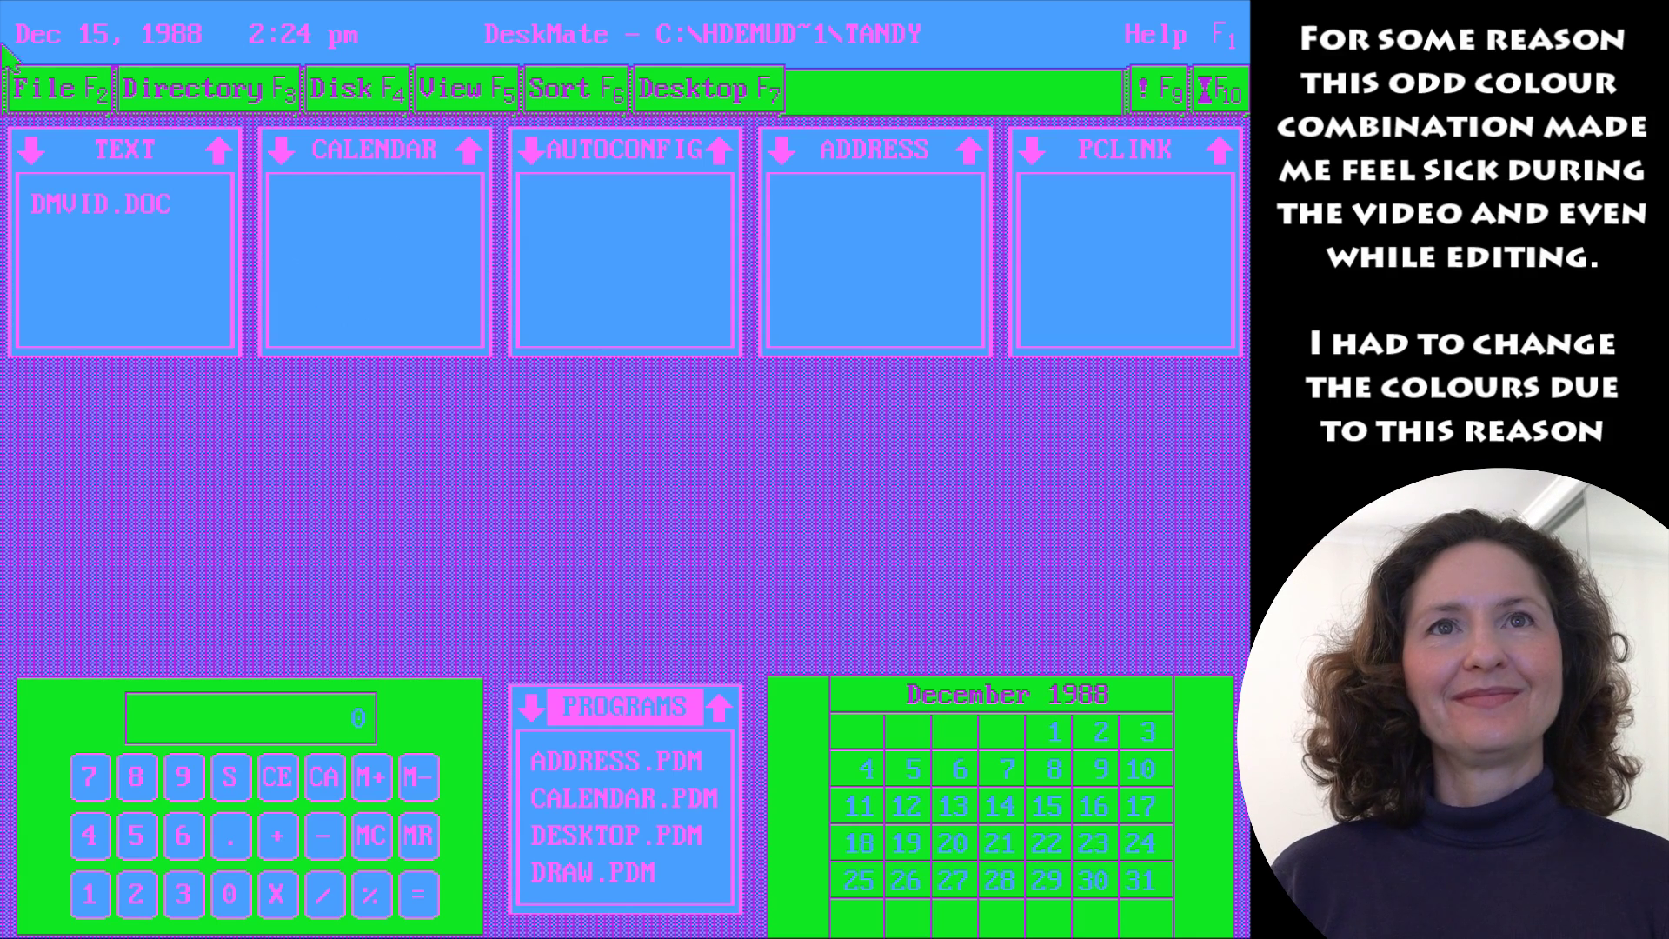
- Reopen the Setup accessory from the desktop and bring up its Set Colors dialog
key(F9)
click(1220, 91)
click(1200, 139)
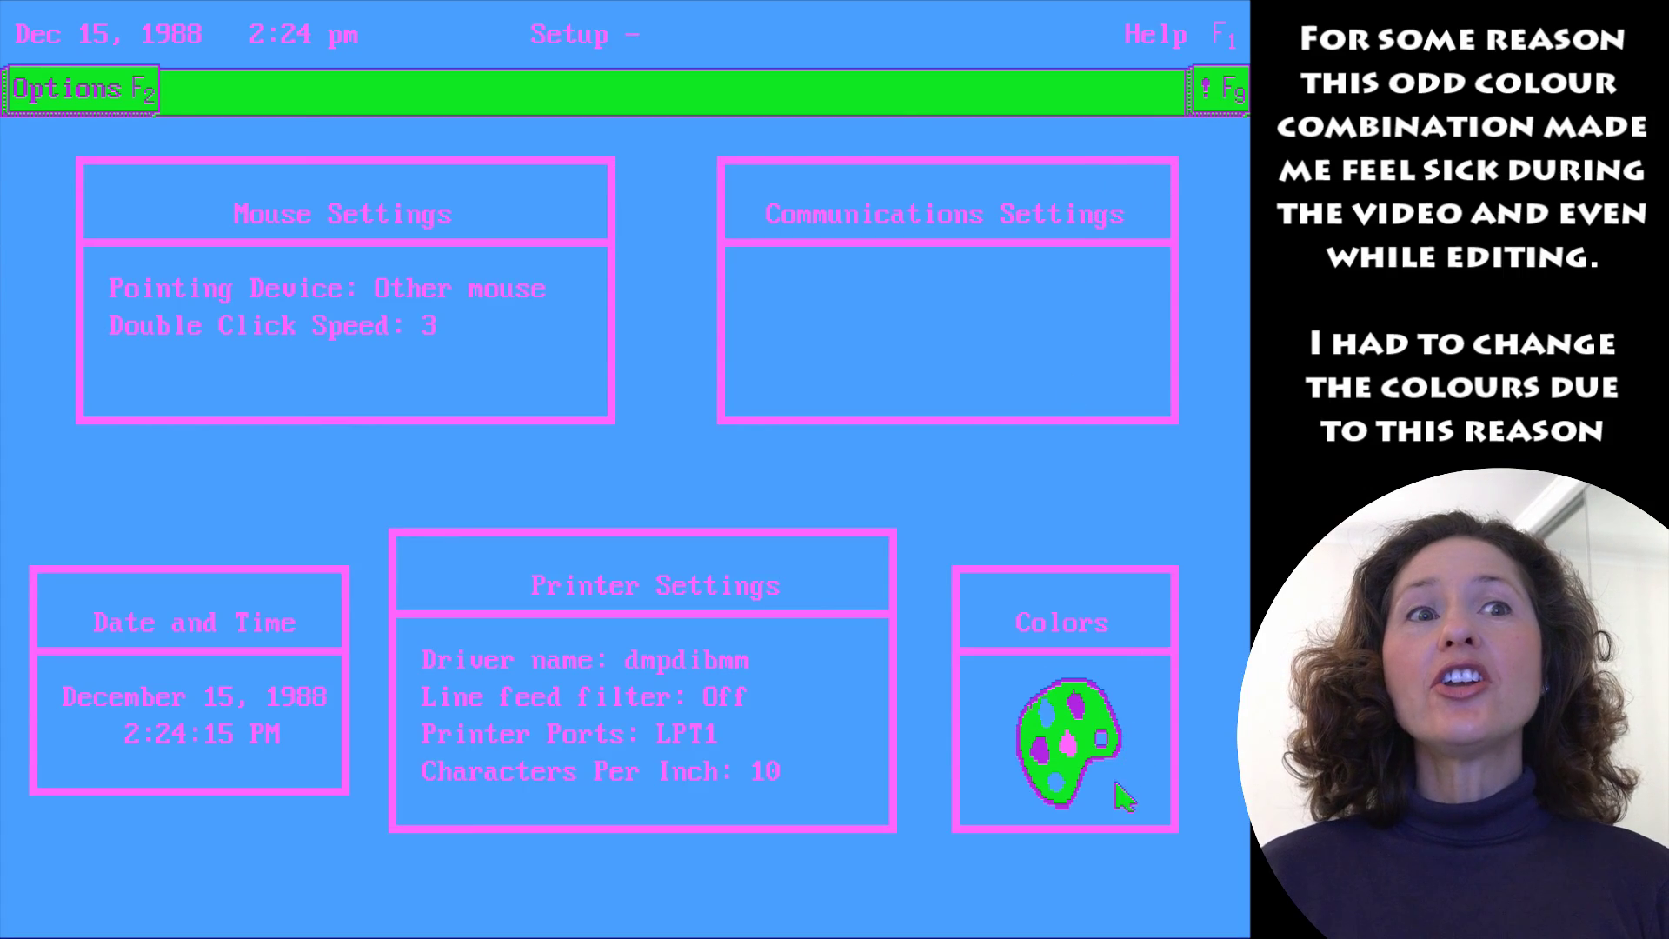
click(1057, 754)
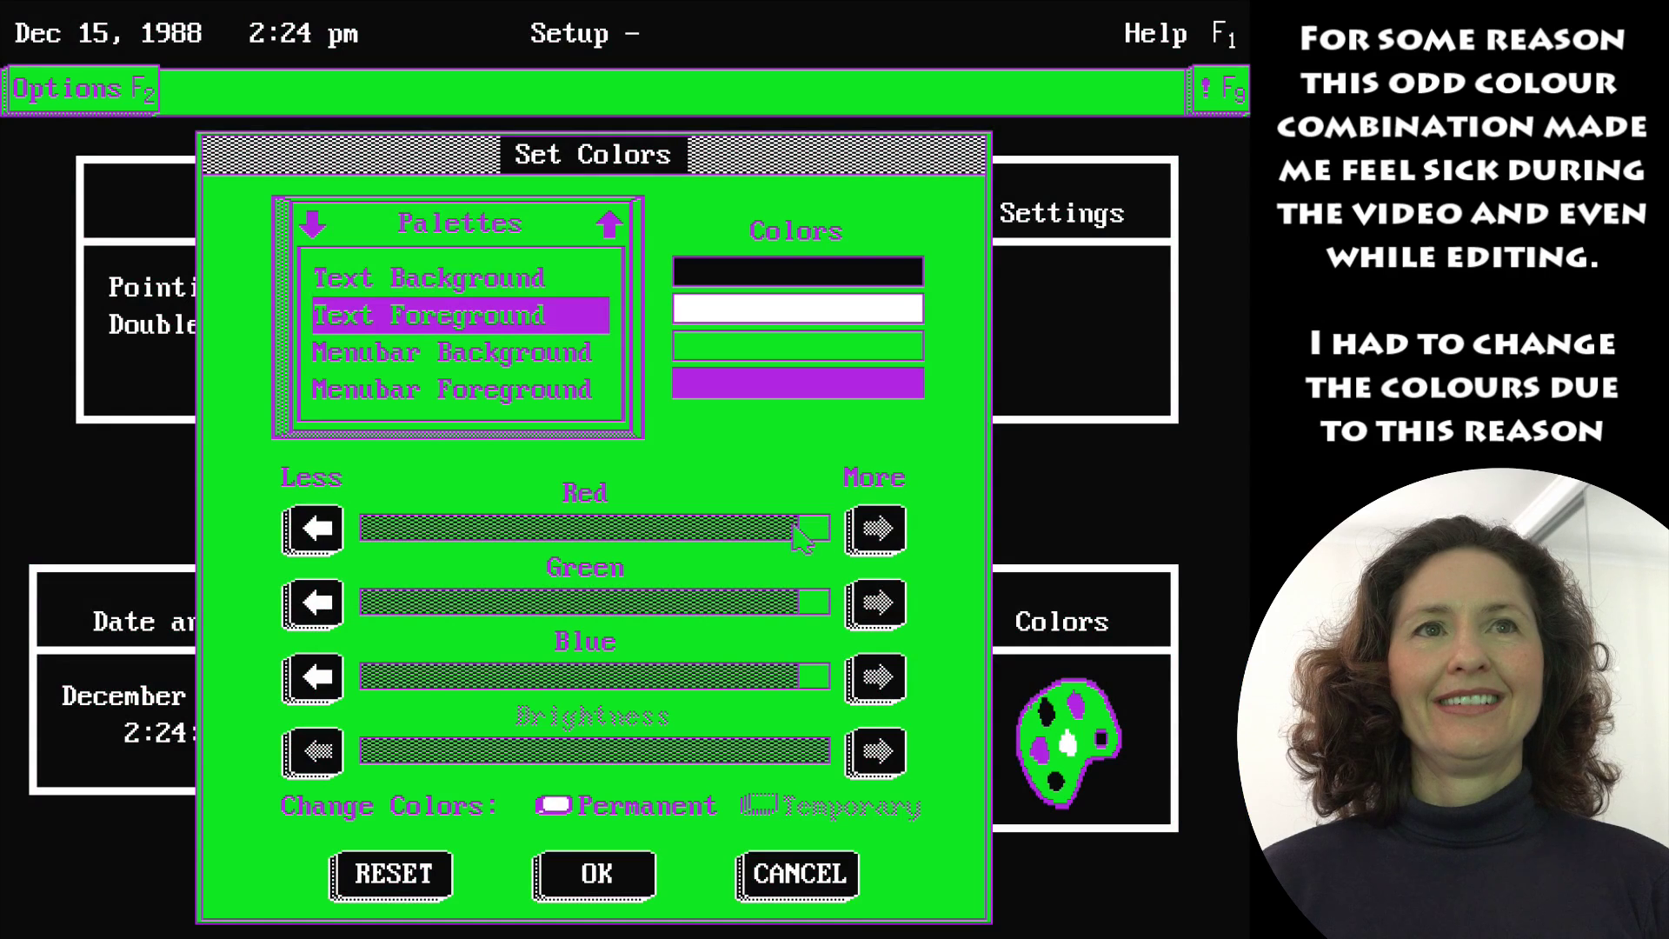
- Apply a black Text Background, green Text Foreground without red, and black Menubar Foreground with no red, green or blue, and exit Setup
click(323, 529)
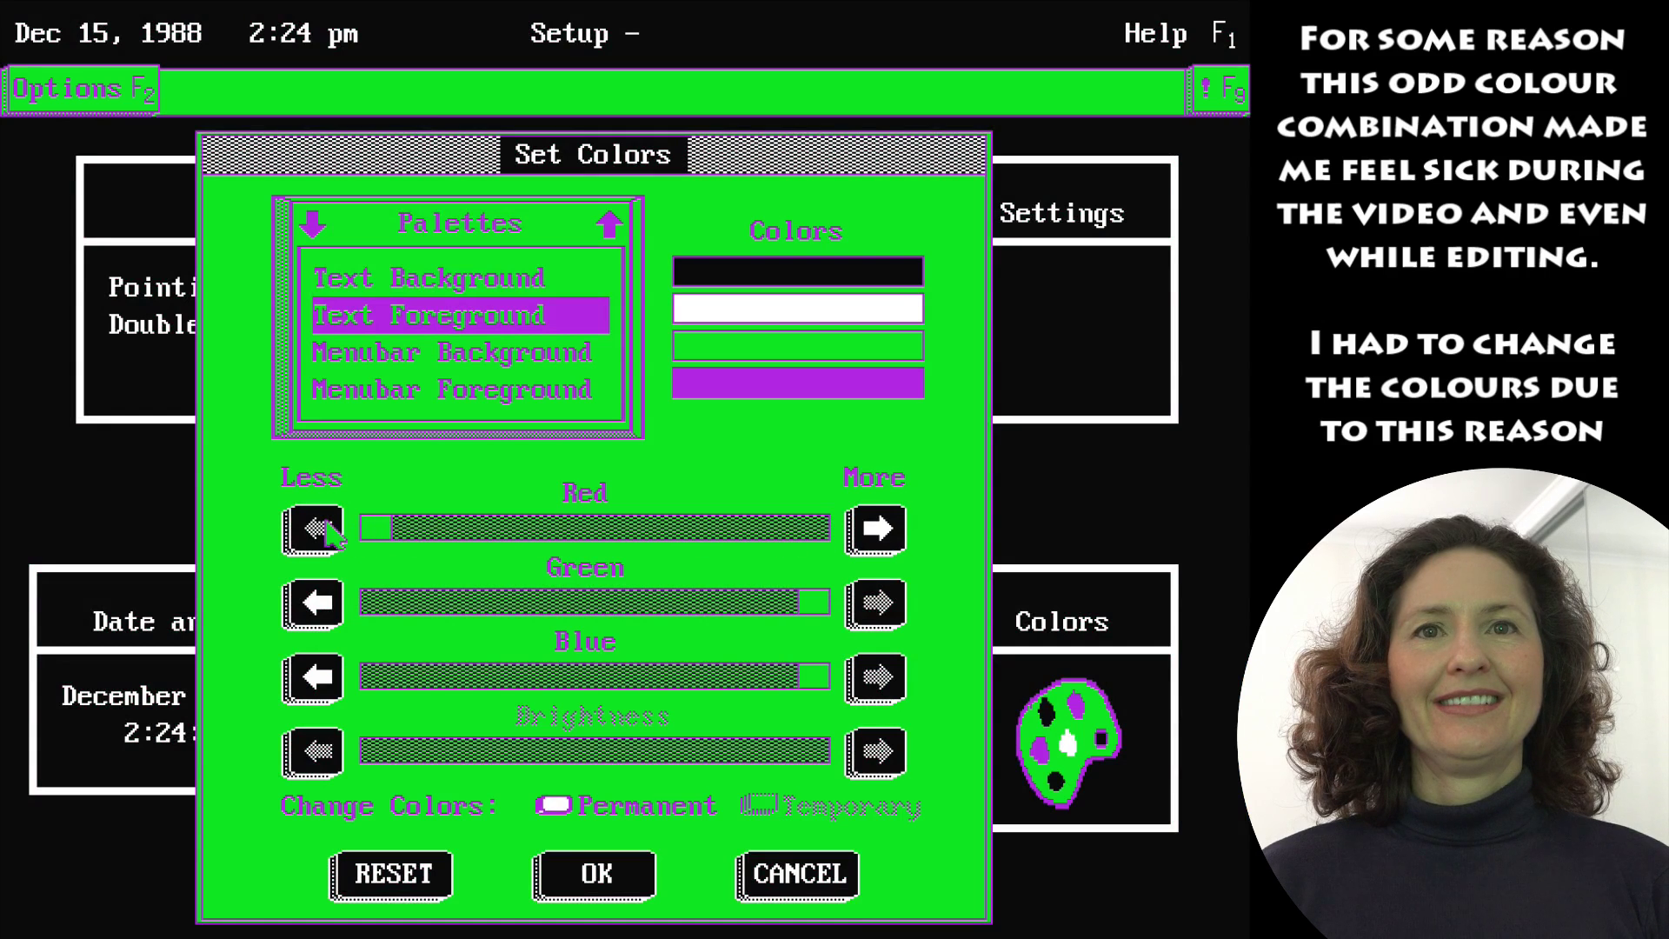
click(784, 677)
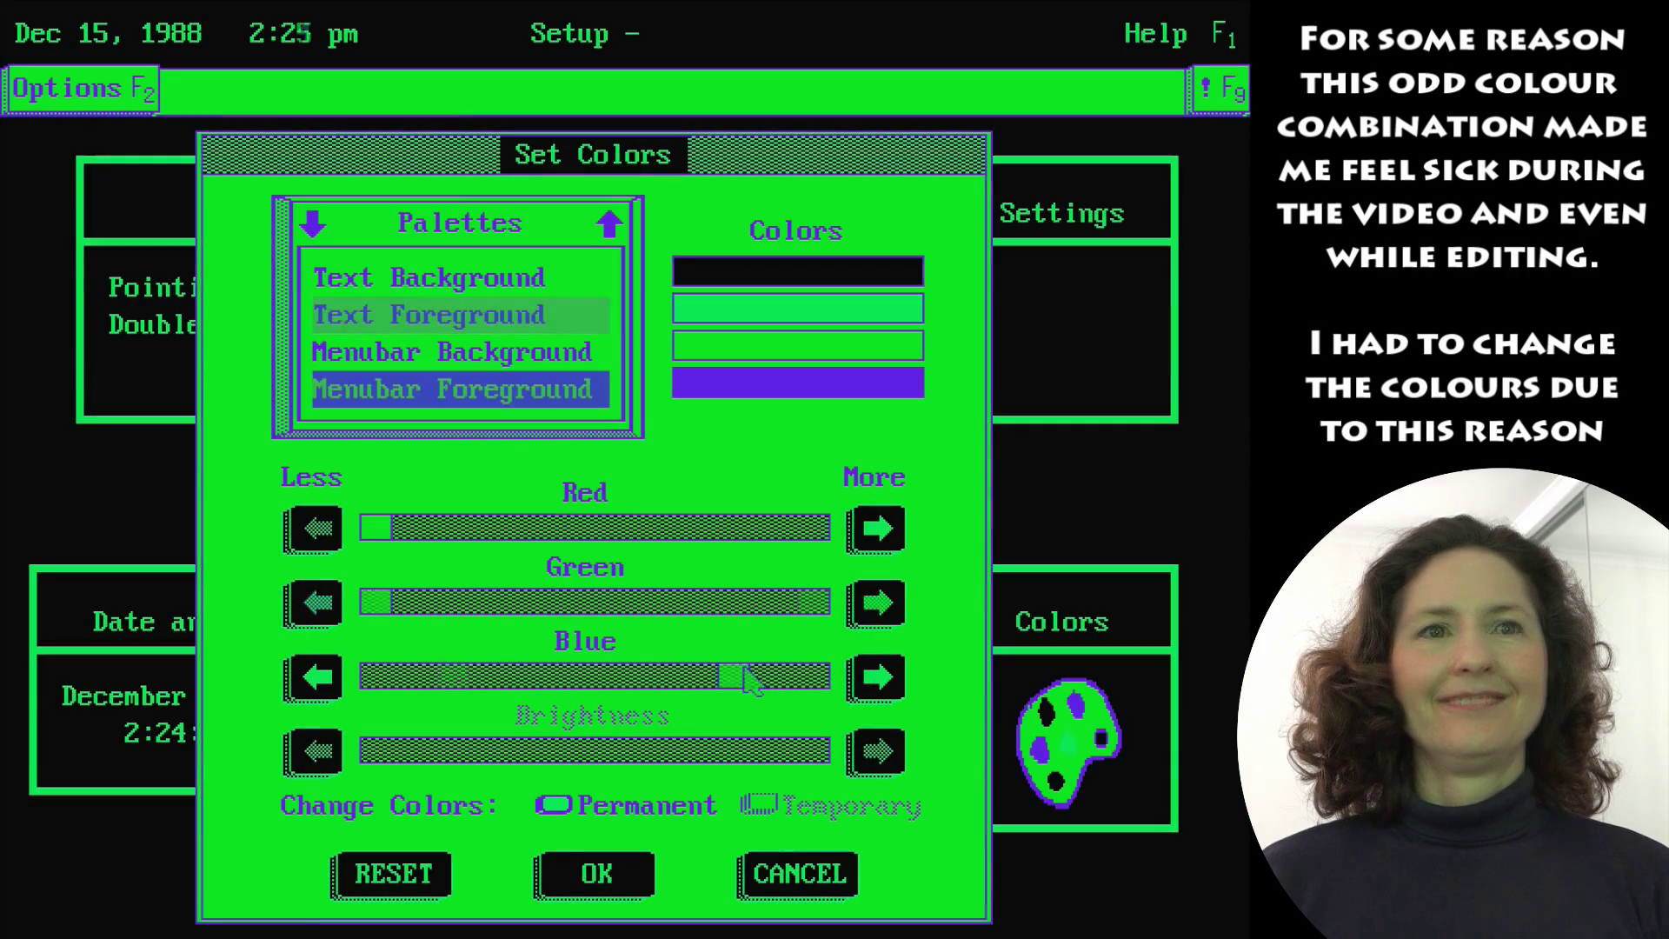
drag(745, 680, 376, 686)
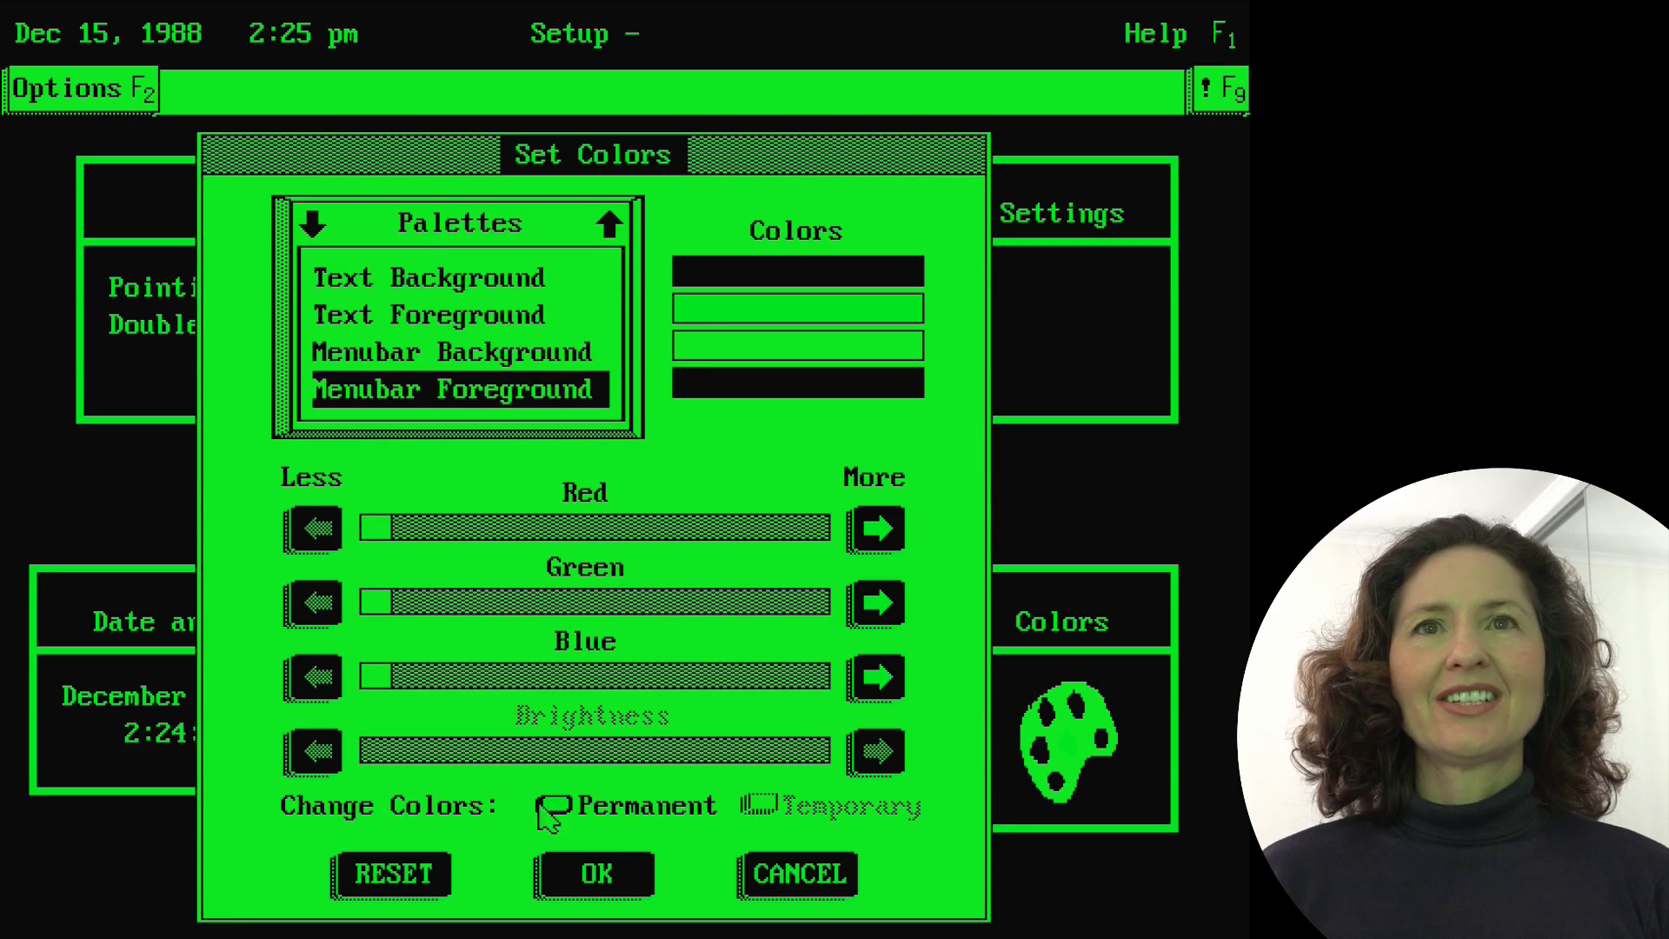
click(596, 876)
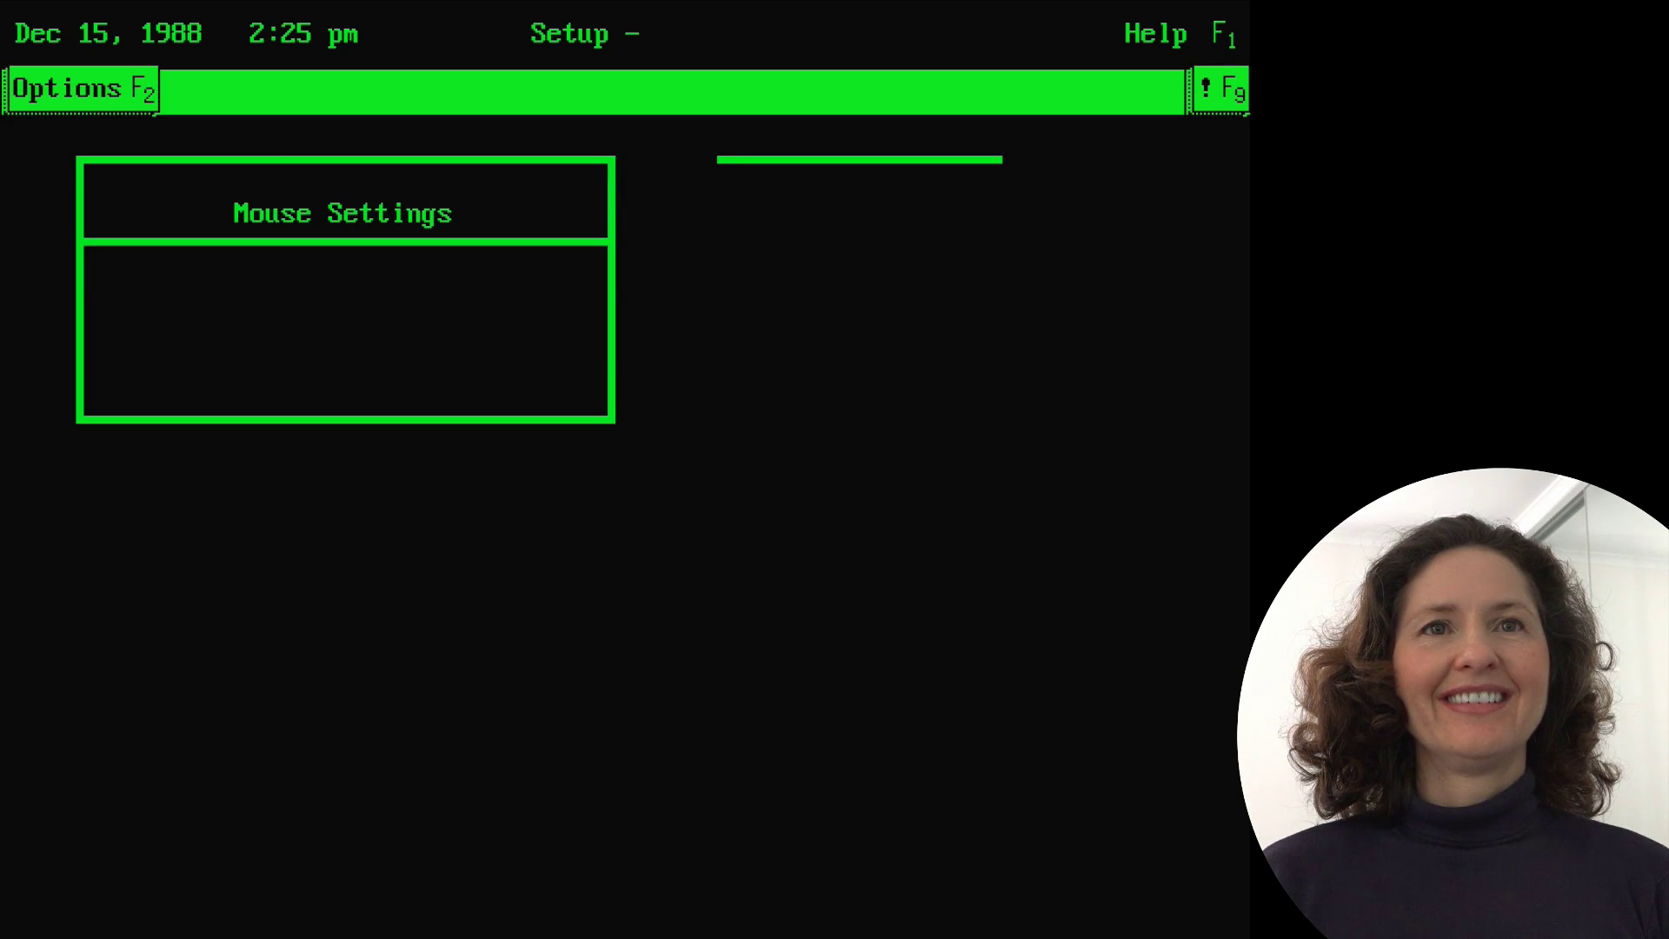
click(100, 94)
key(Escape)
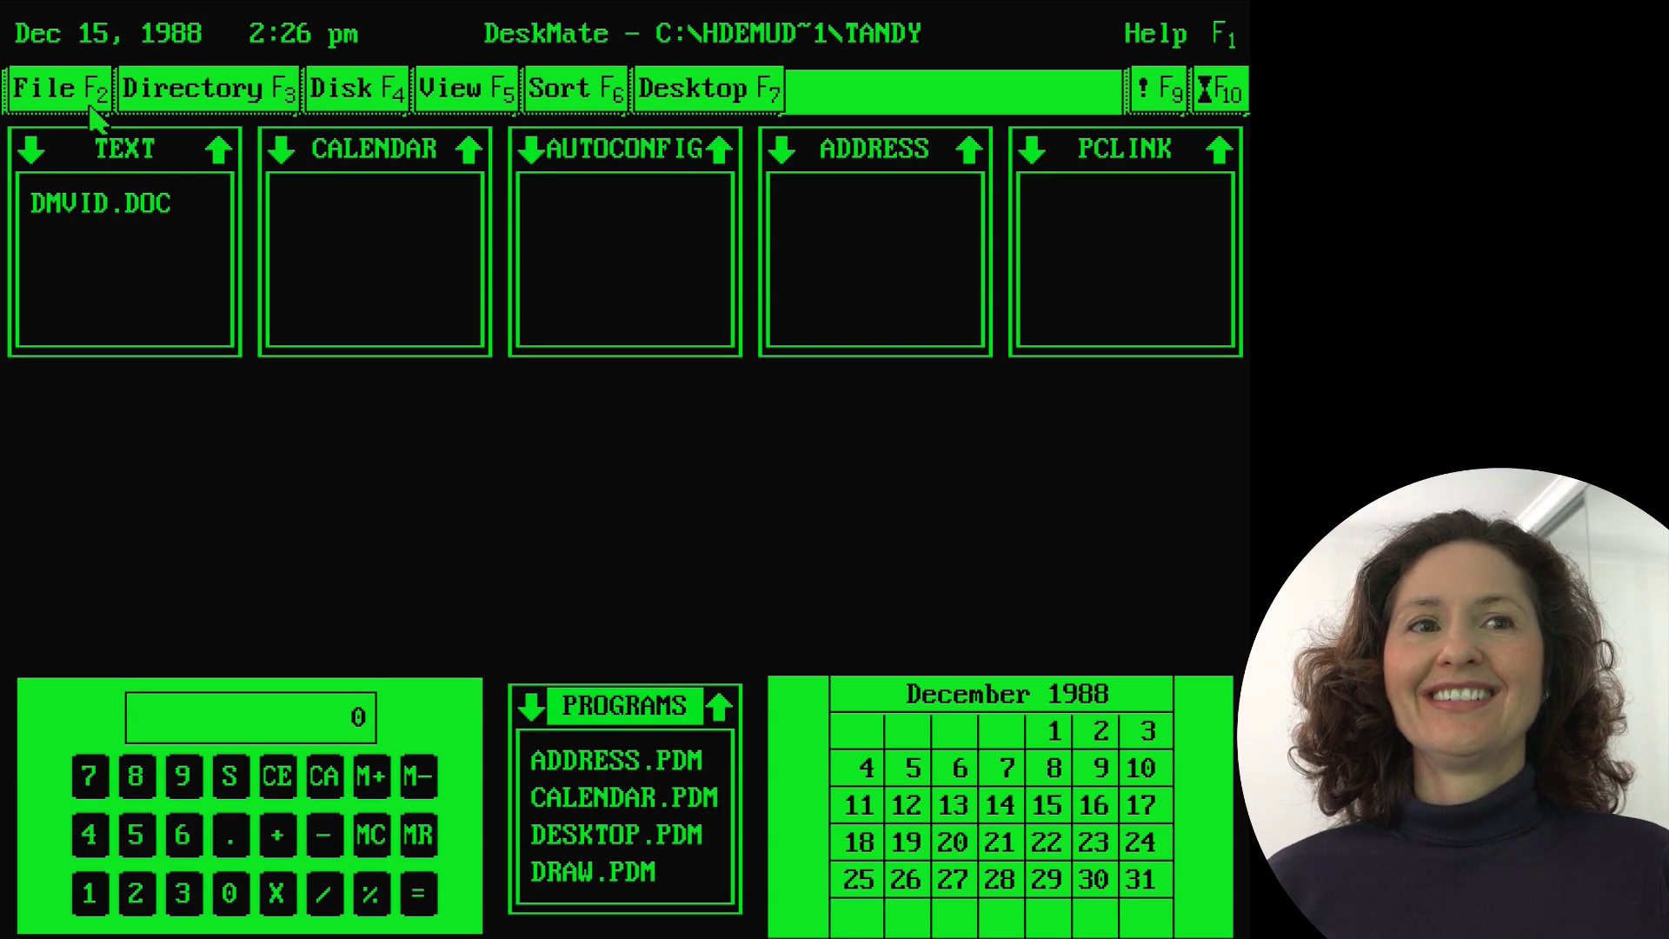
- Launch the drawing program DRAW.PDM from the Programs list on the desktop
click(532, 708)
click(532, 709)
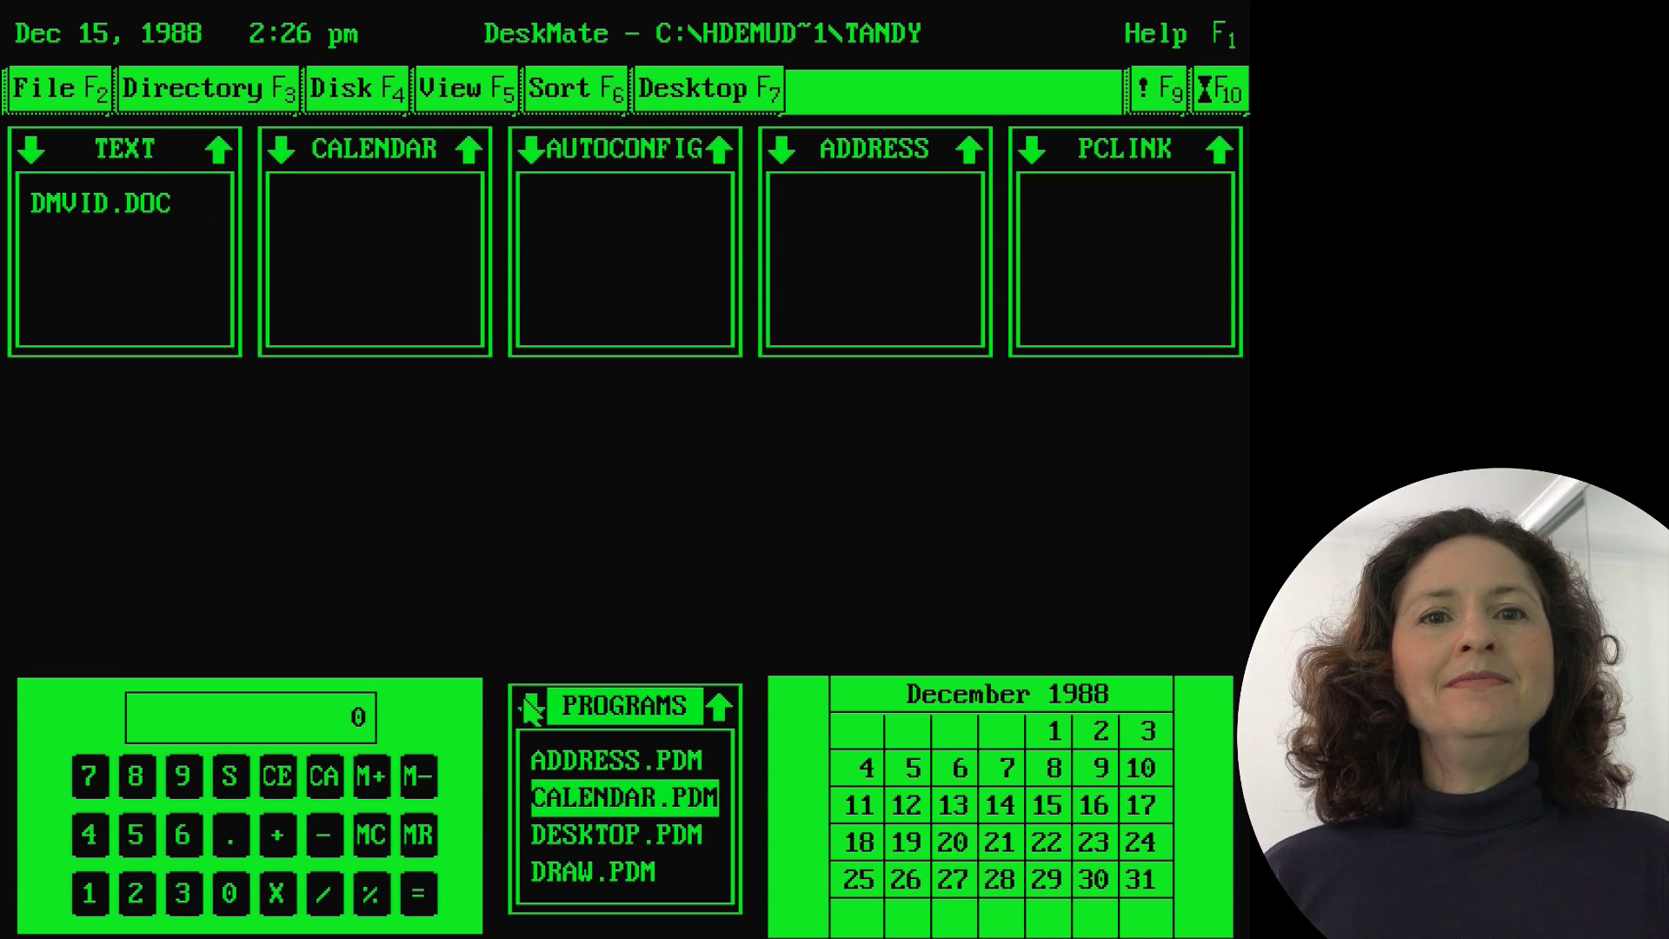
click(532, 709)
click(532, 708)
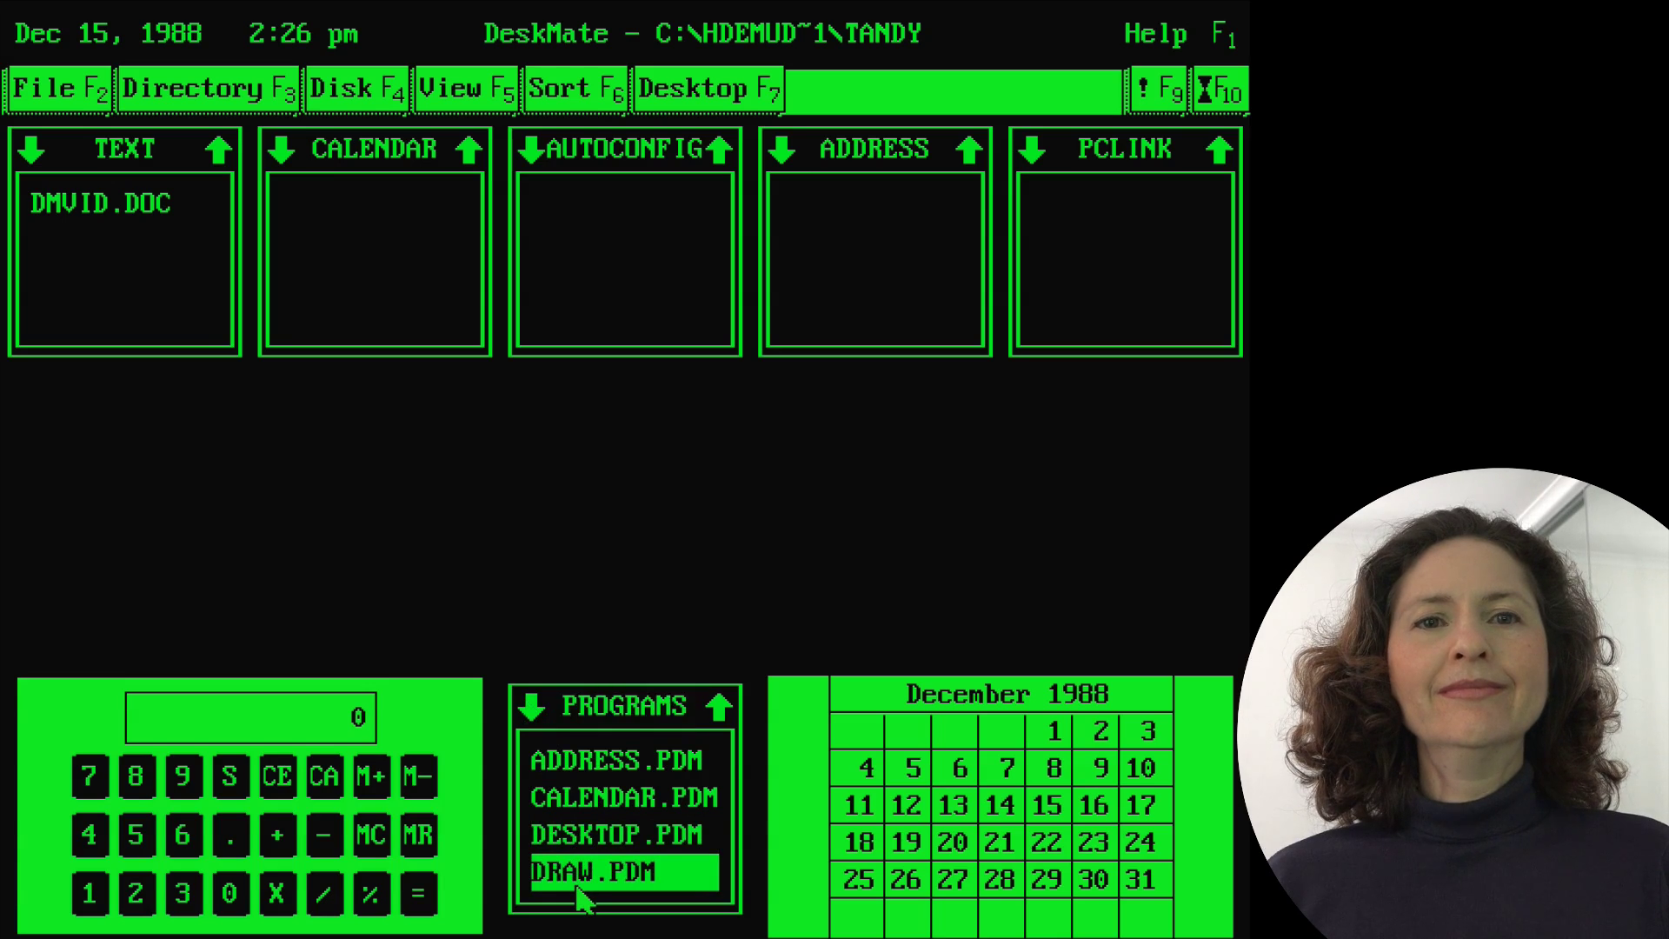
double_click(578, 888)
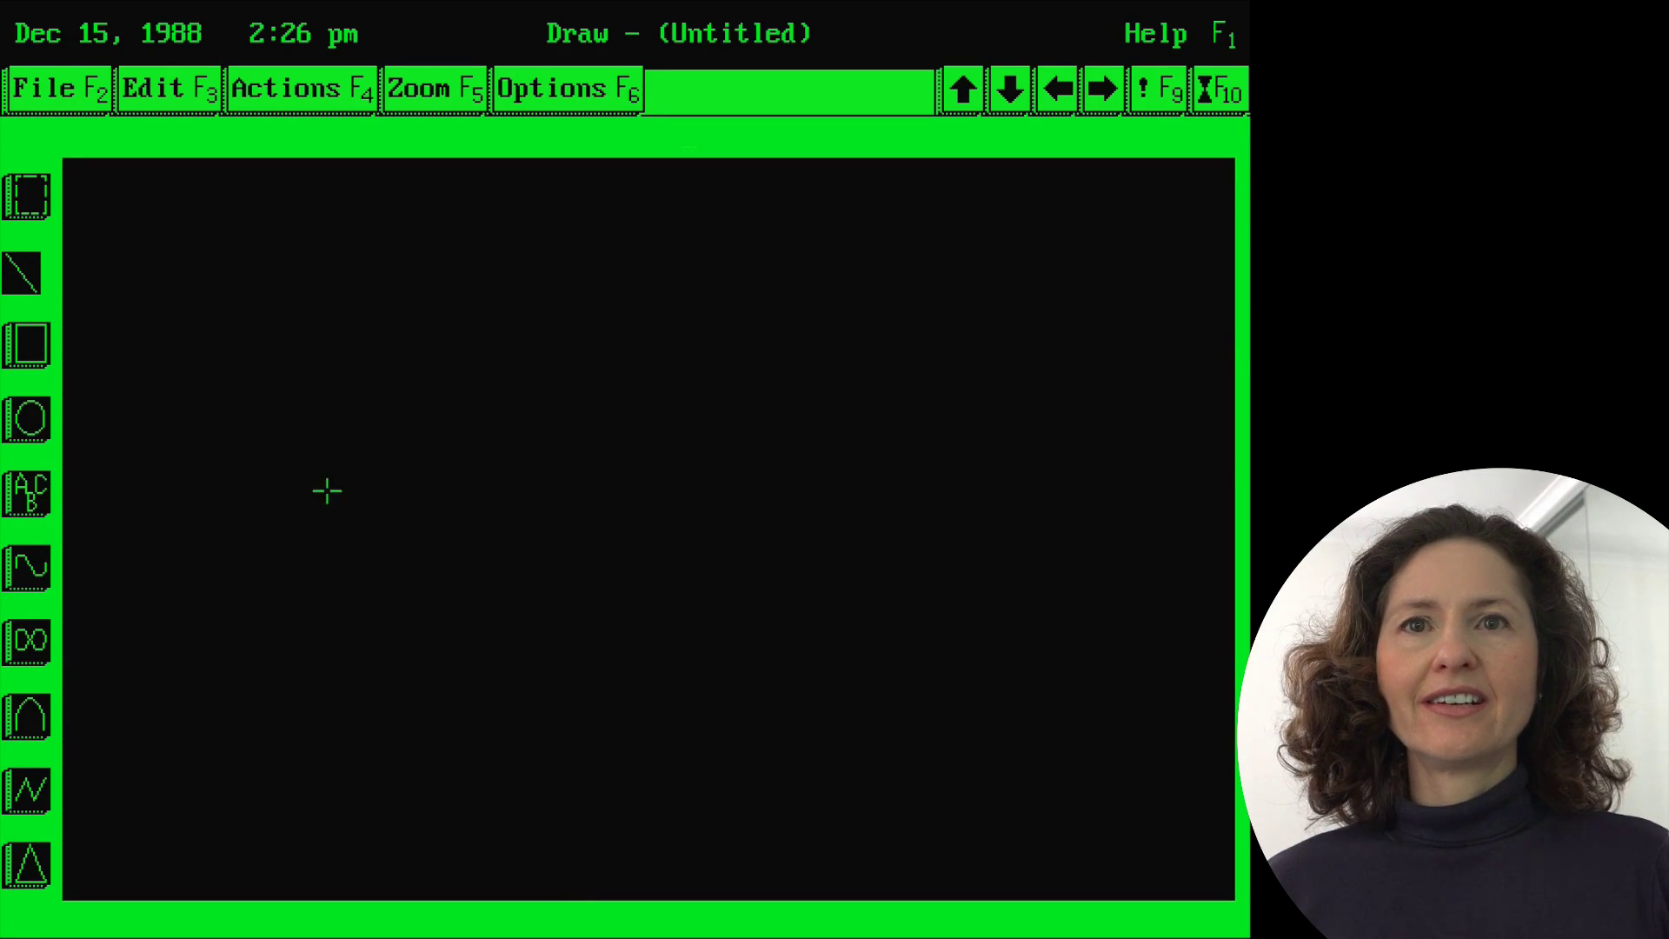
- Draw a thick freehand loop across the blank canvas and add thin curved arcs over it
click(34, 591)
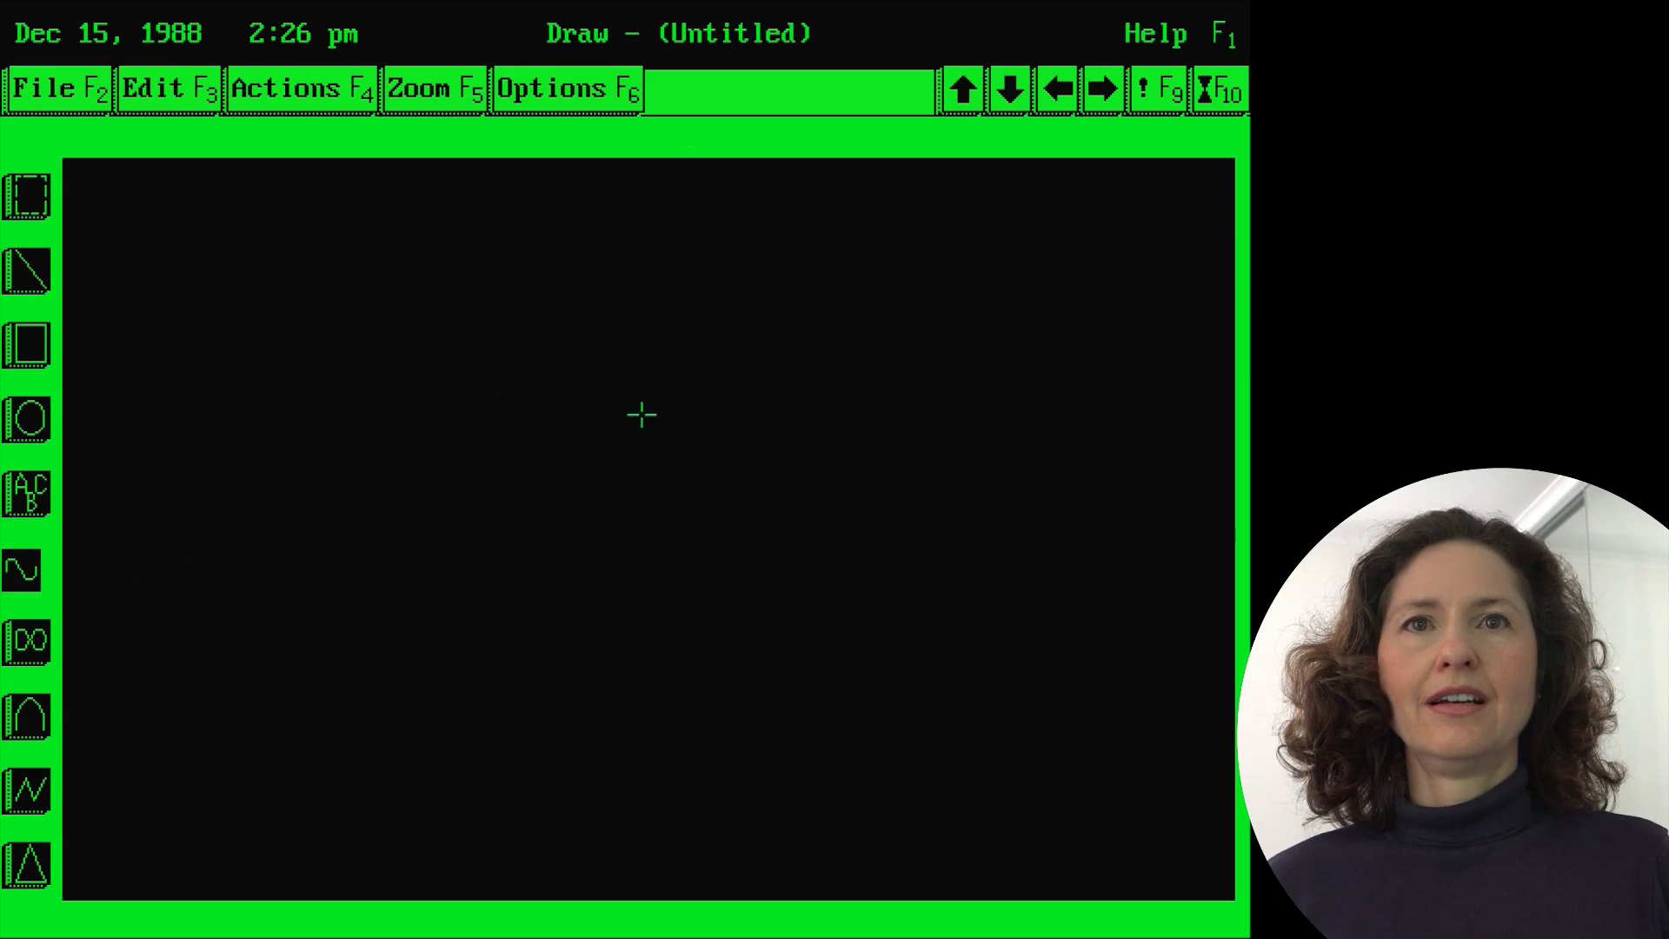
drag(217, 573, 496, 606)
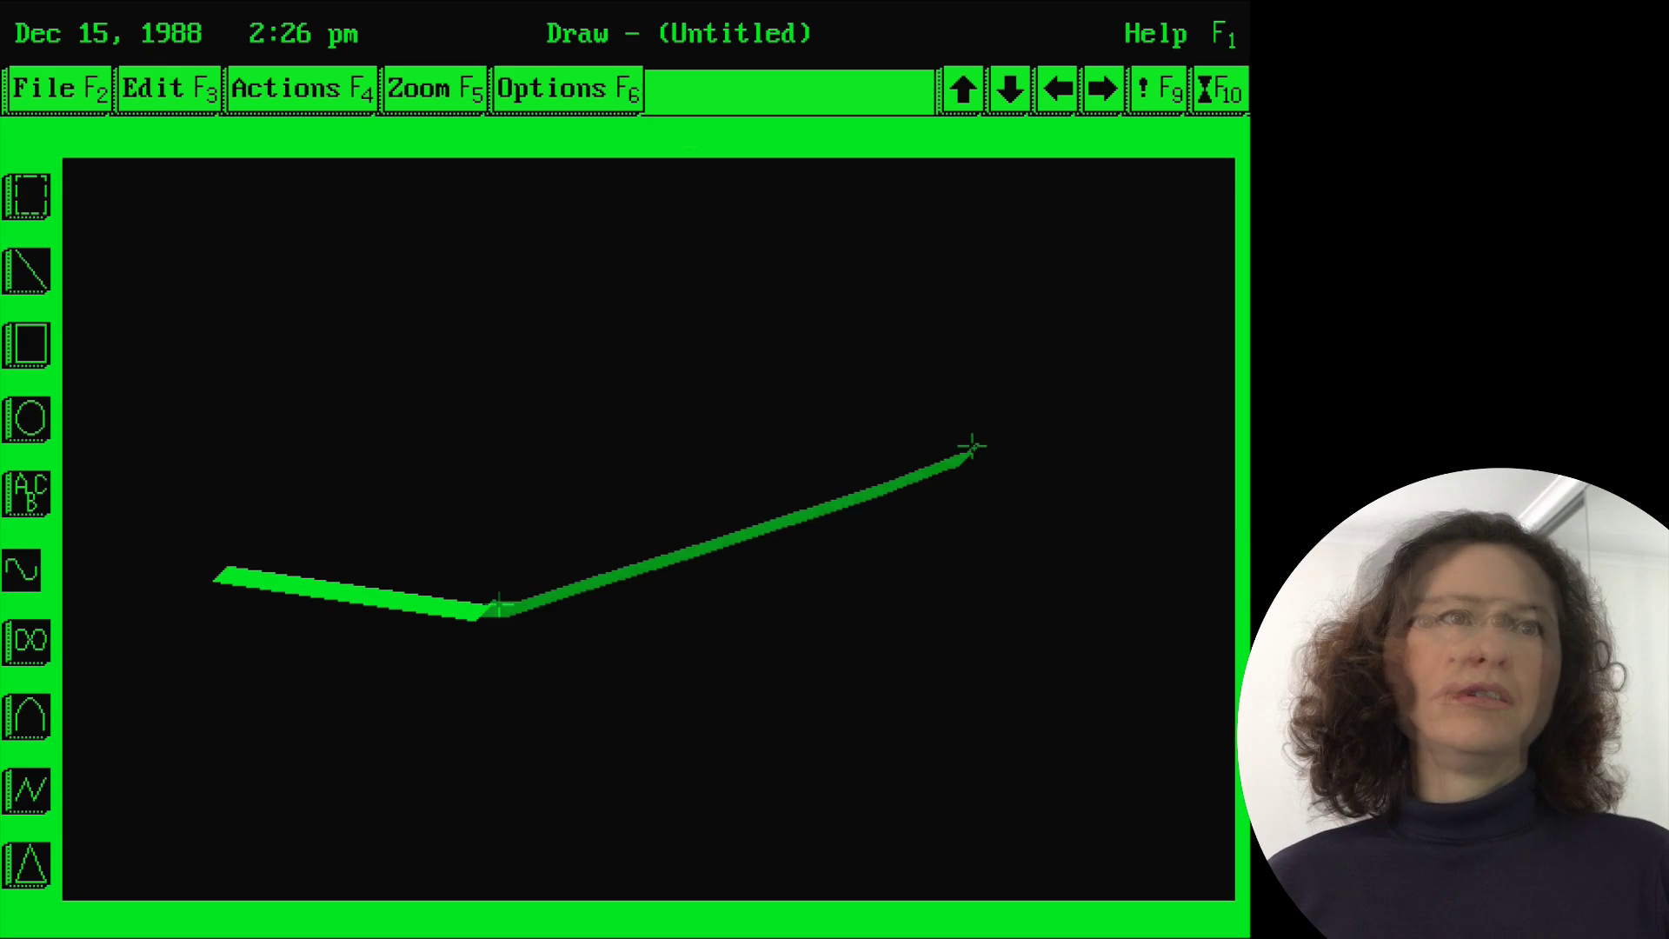
mouse_move(971, 447)
mouse_down()
mouse_move(921, 320)
mouse_move(625, 272)
mouse_move(664, 546)
mouse_move(1061, 700)
mouse_move(1234, 391)
mouse_up()
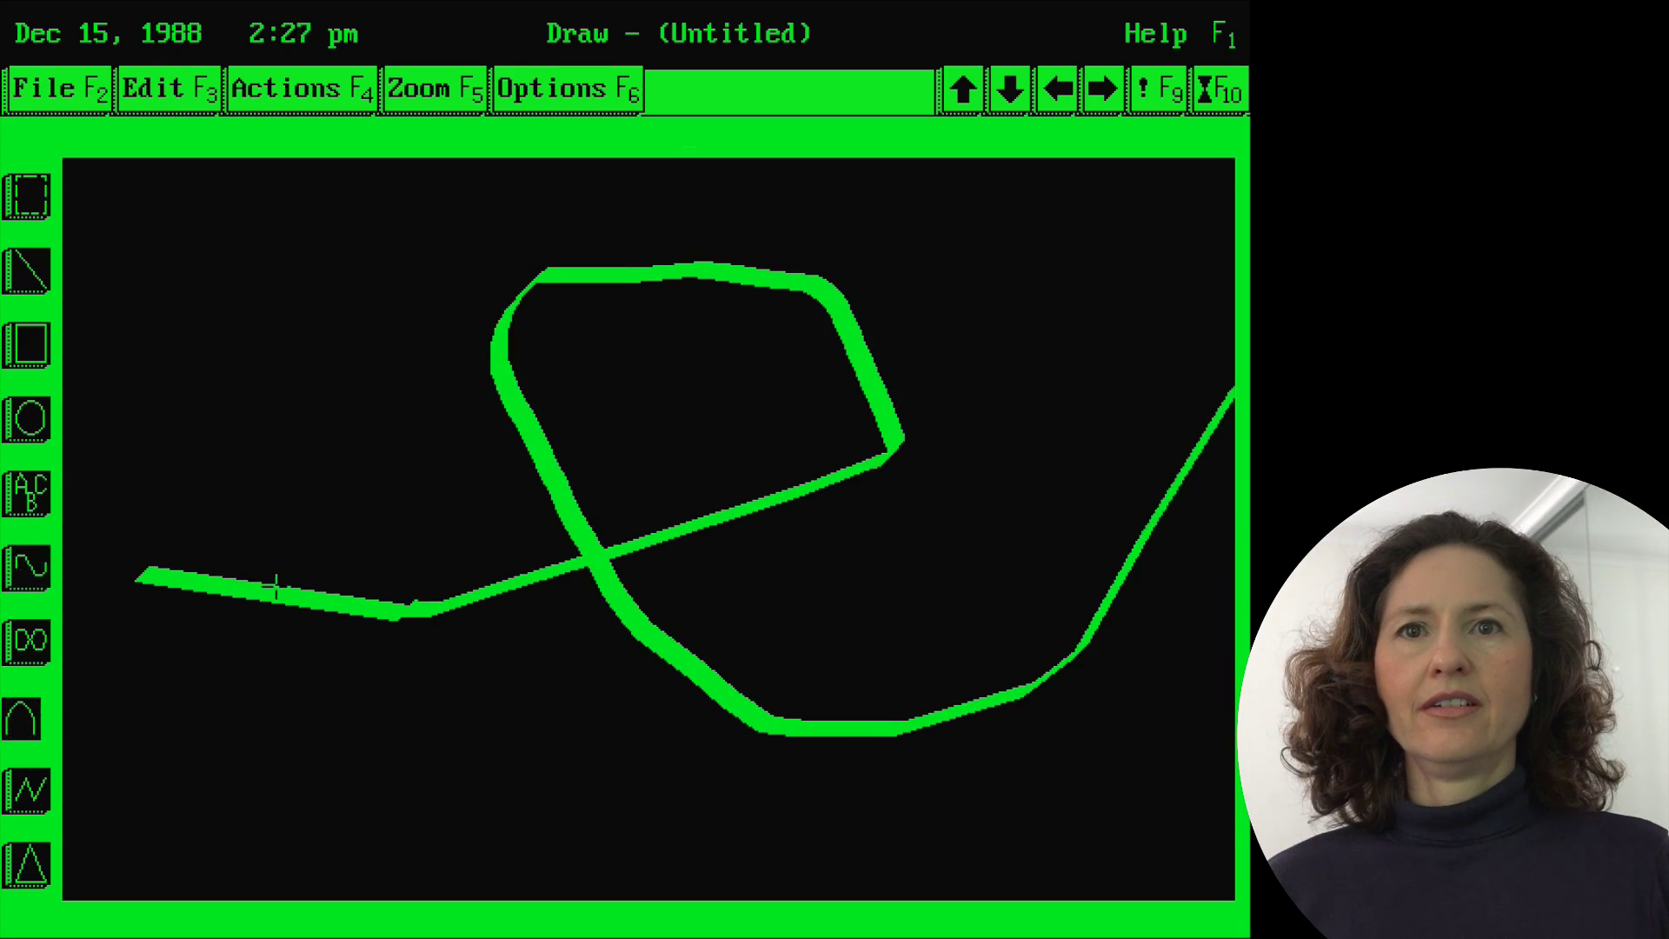
mouse_move(211, 711)
mouse_down()
mouse_move(344, 600)
mouse_move(416, 334)
mouse_up()
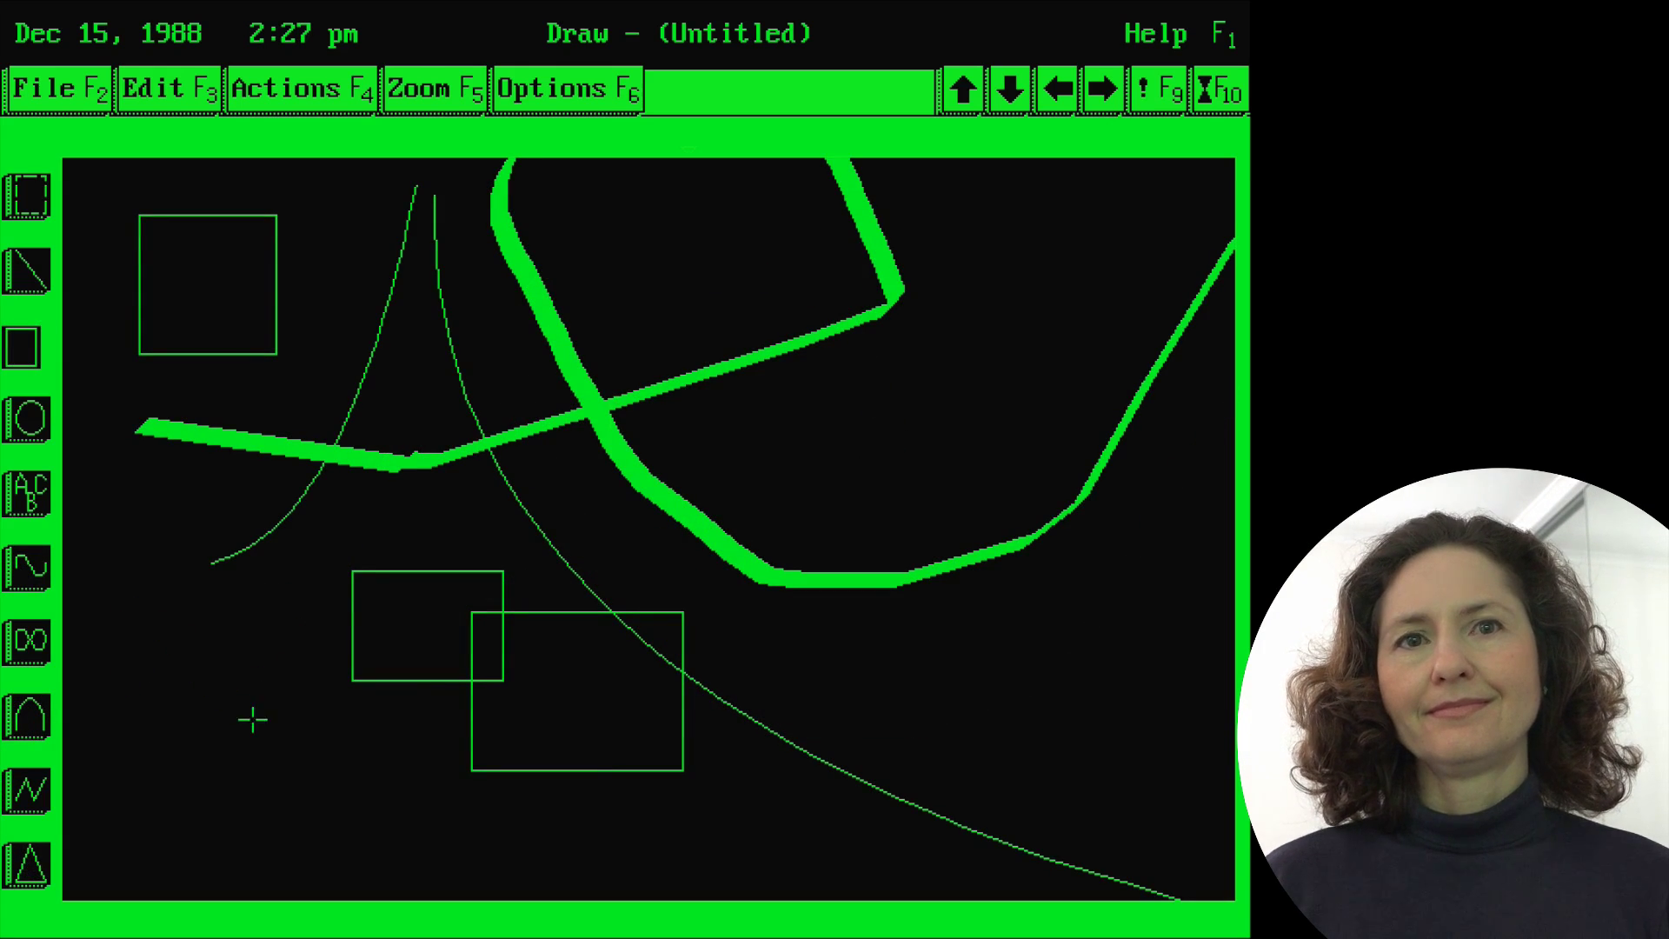
- Add several overlapping rectangles and a few ellipses of different sizes among the existing strokes
click(281, 754)
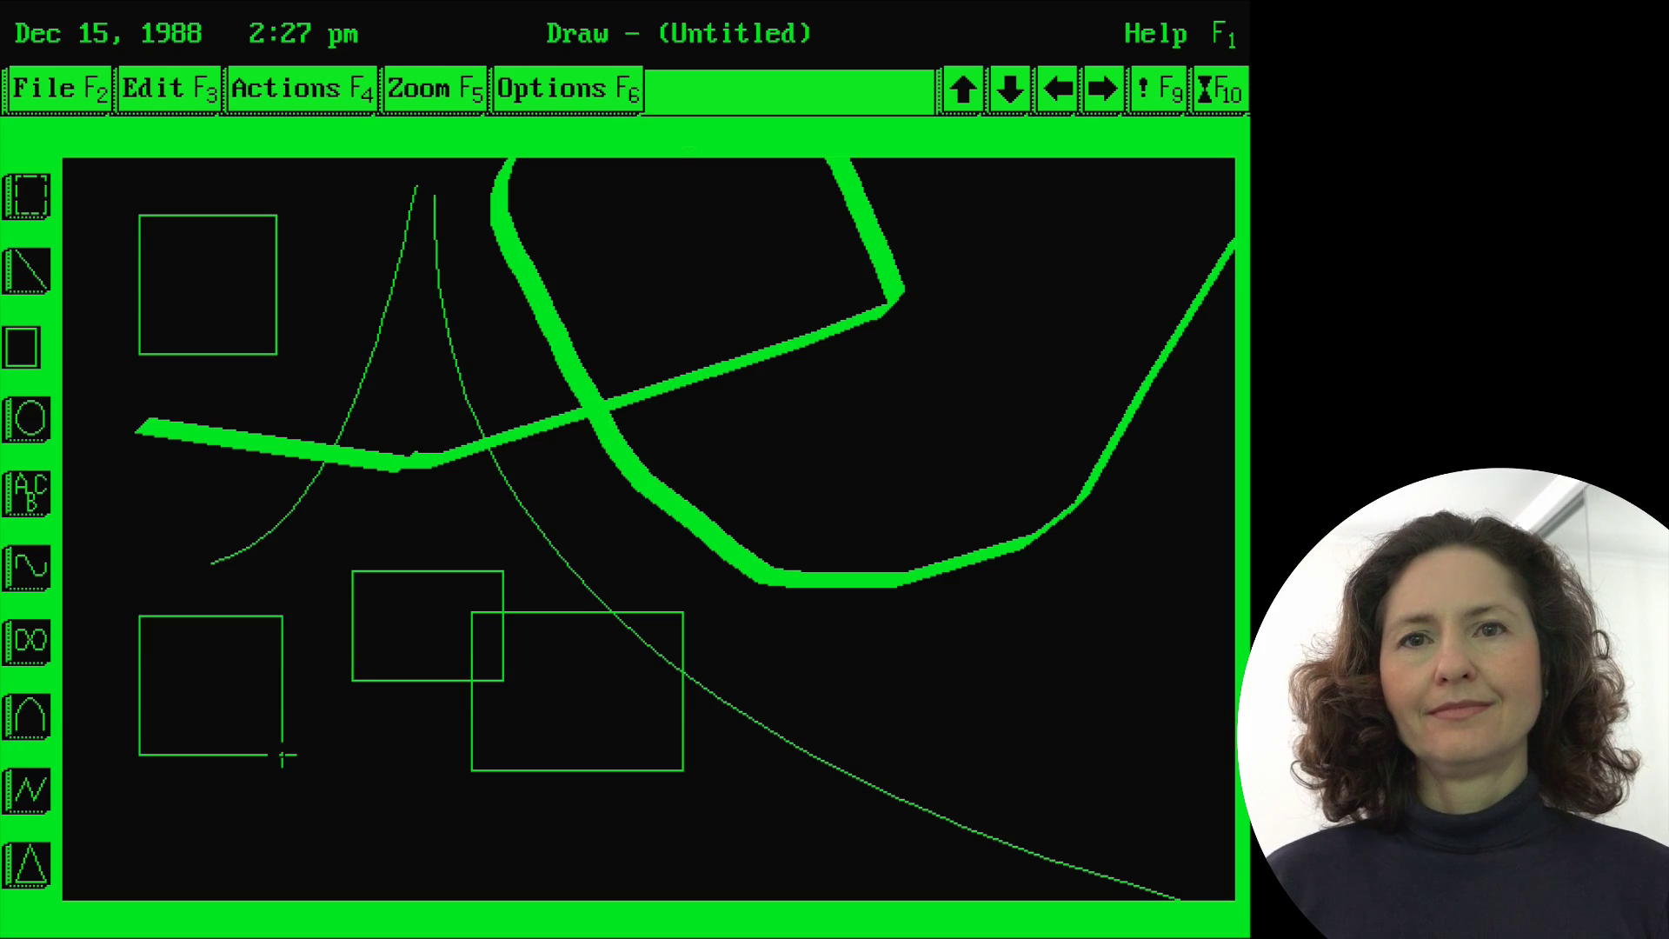
click(219, 694)
click(607, 554)
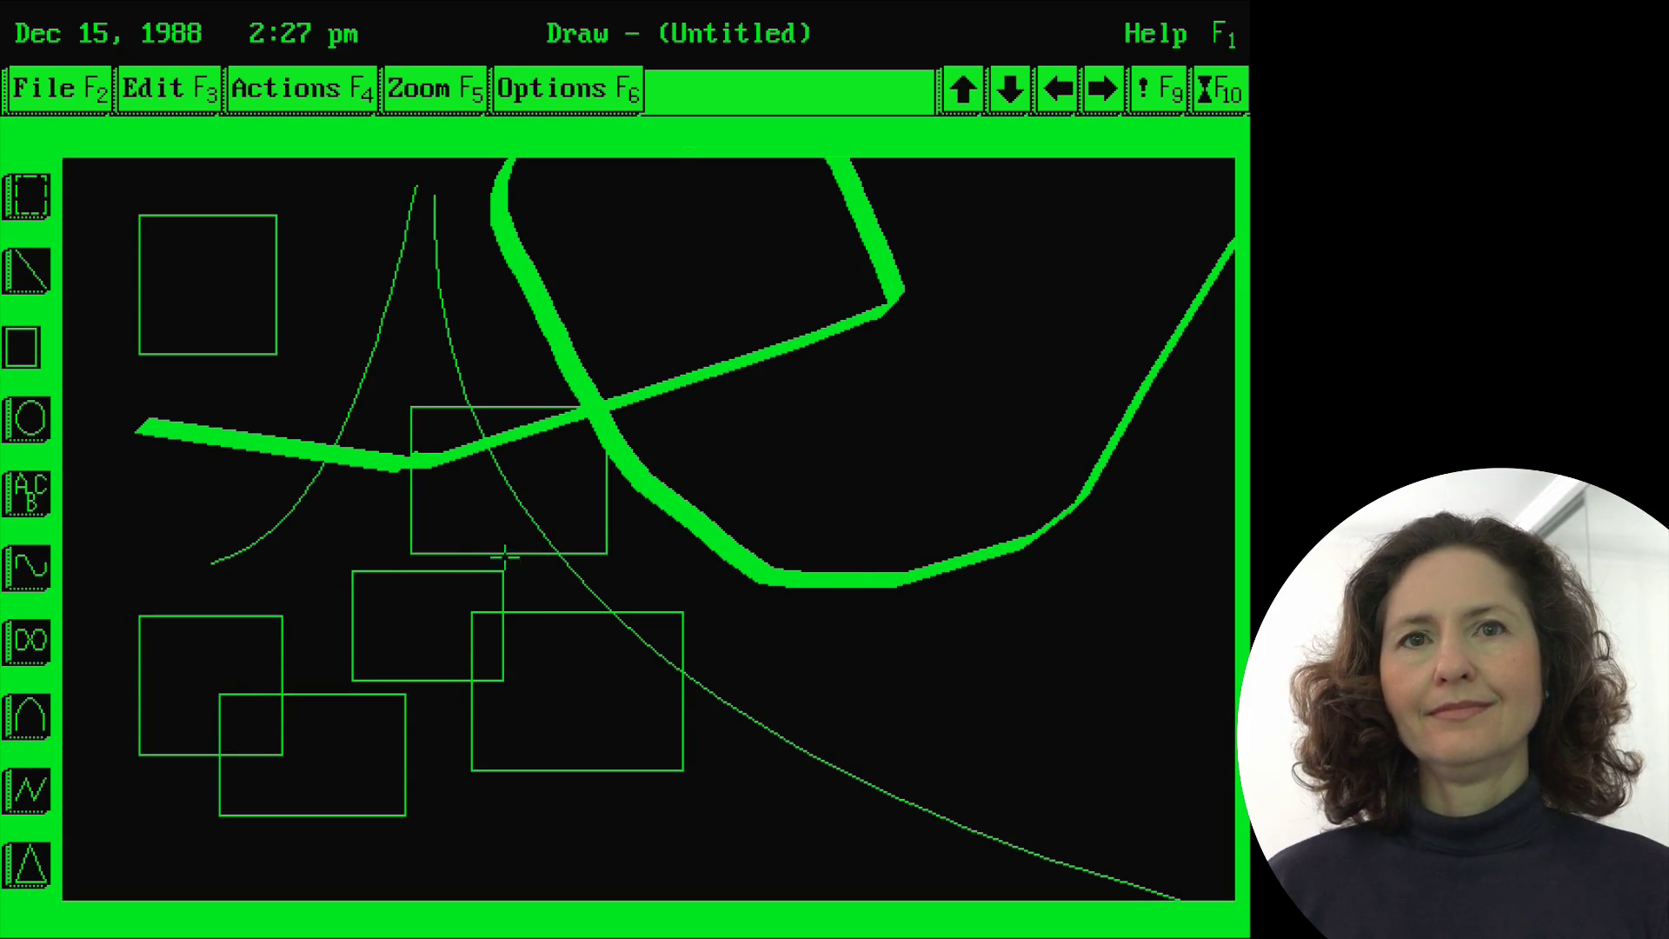
click(821, 640)
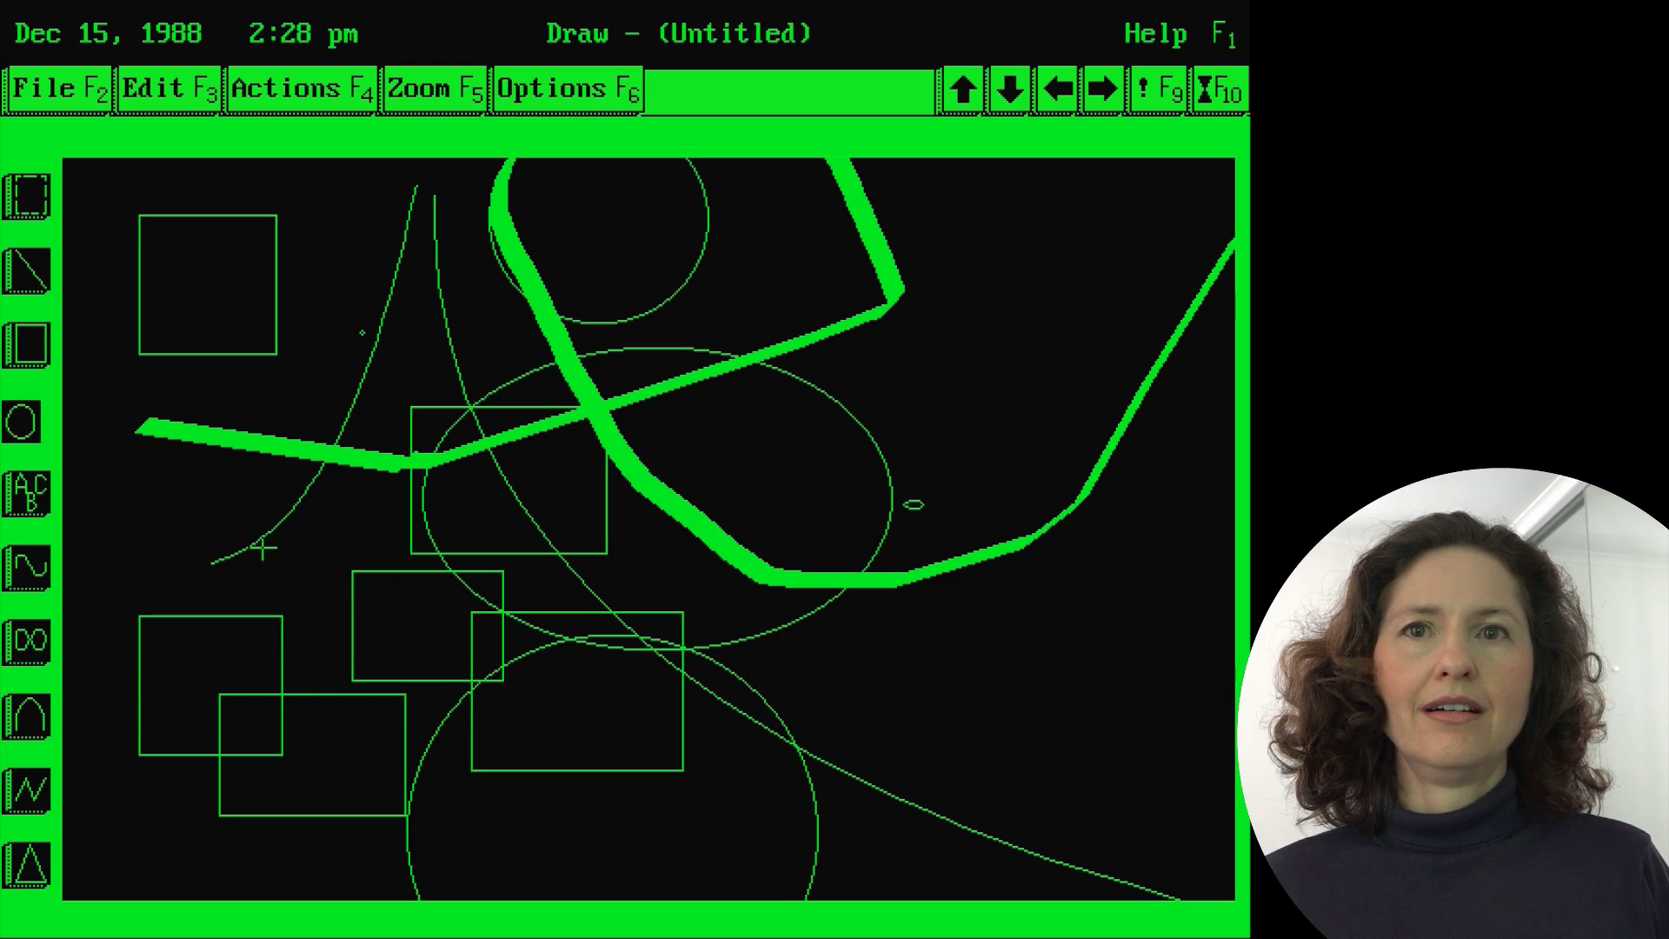
click(287, 574)
- Place the text "sfmha.g,h.rjg" in the drawing, just above the thick freehand stroke
click(26, 495)
click(288, 398)
text(sfmha.g,h.rjg)
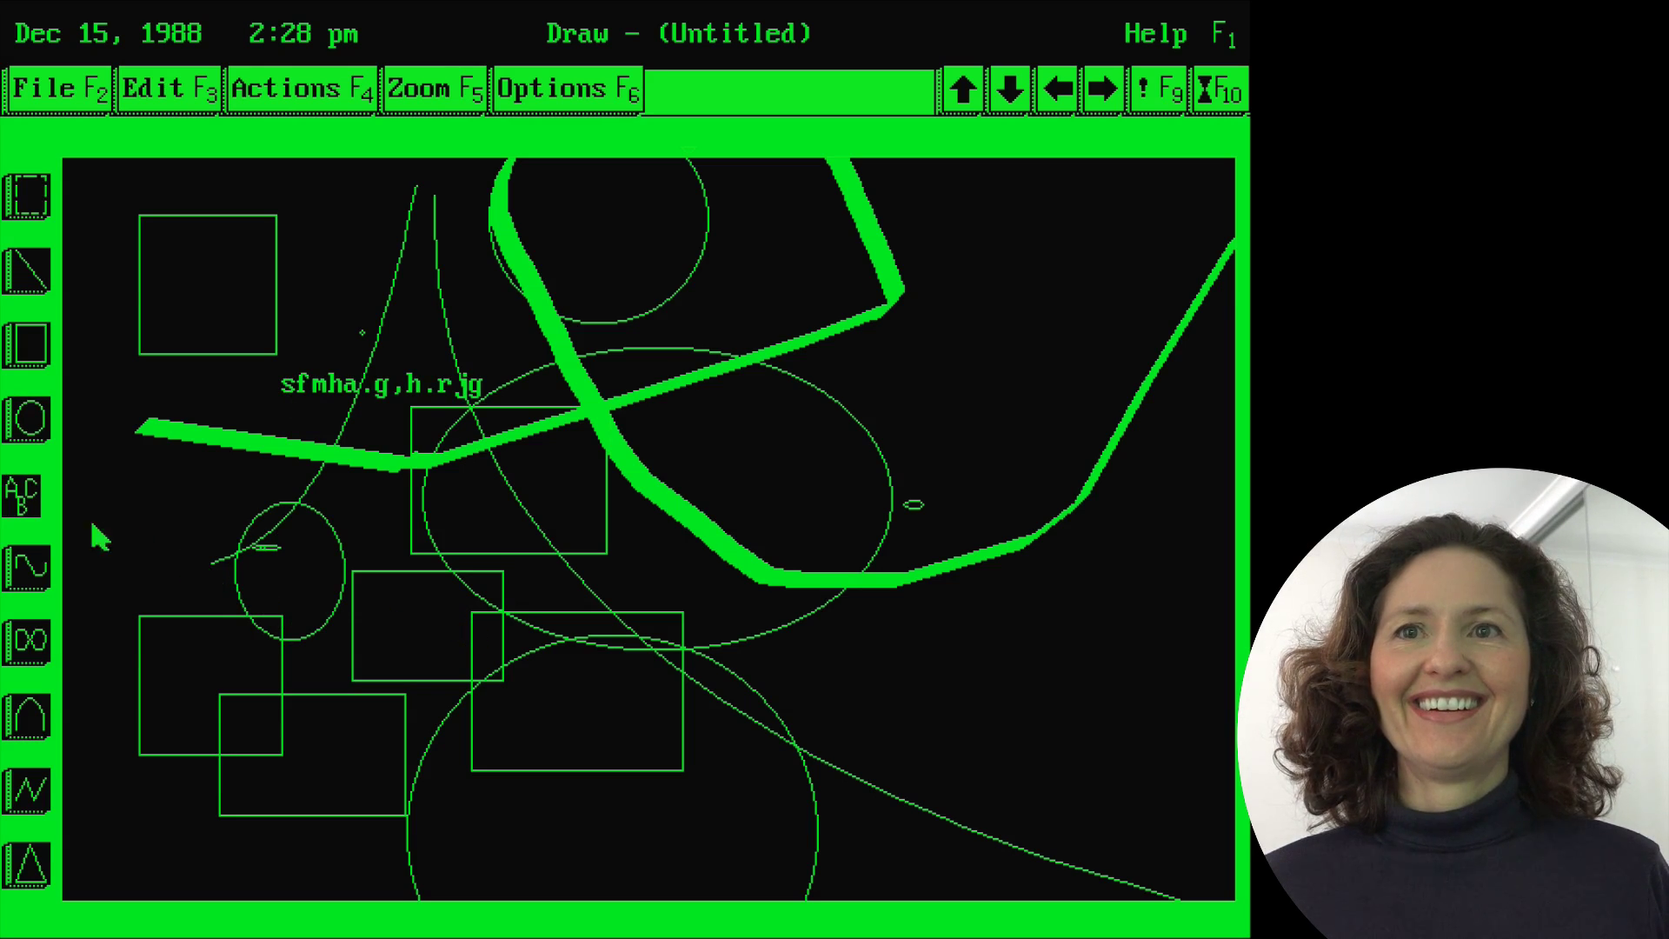
- Draw a zigzag of connected straight segments across the middle of the drawing, over the ellipses and rectangles
click(26, 791)
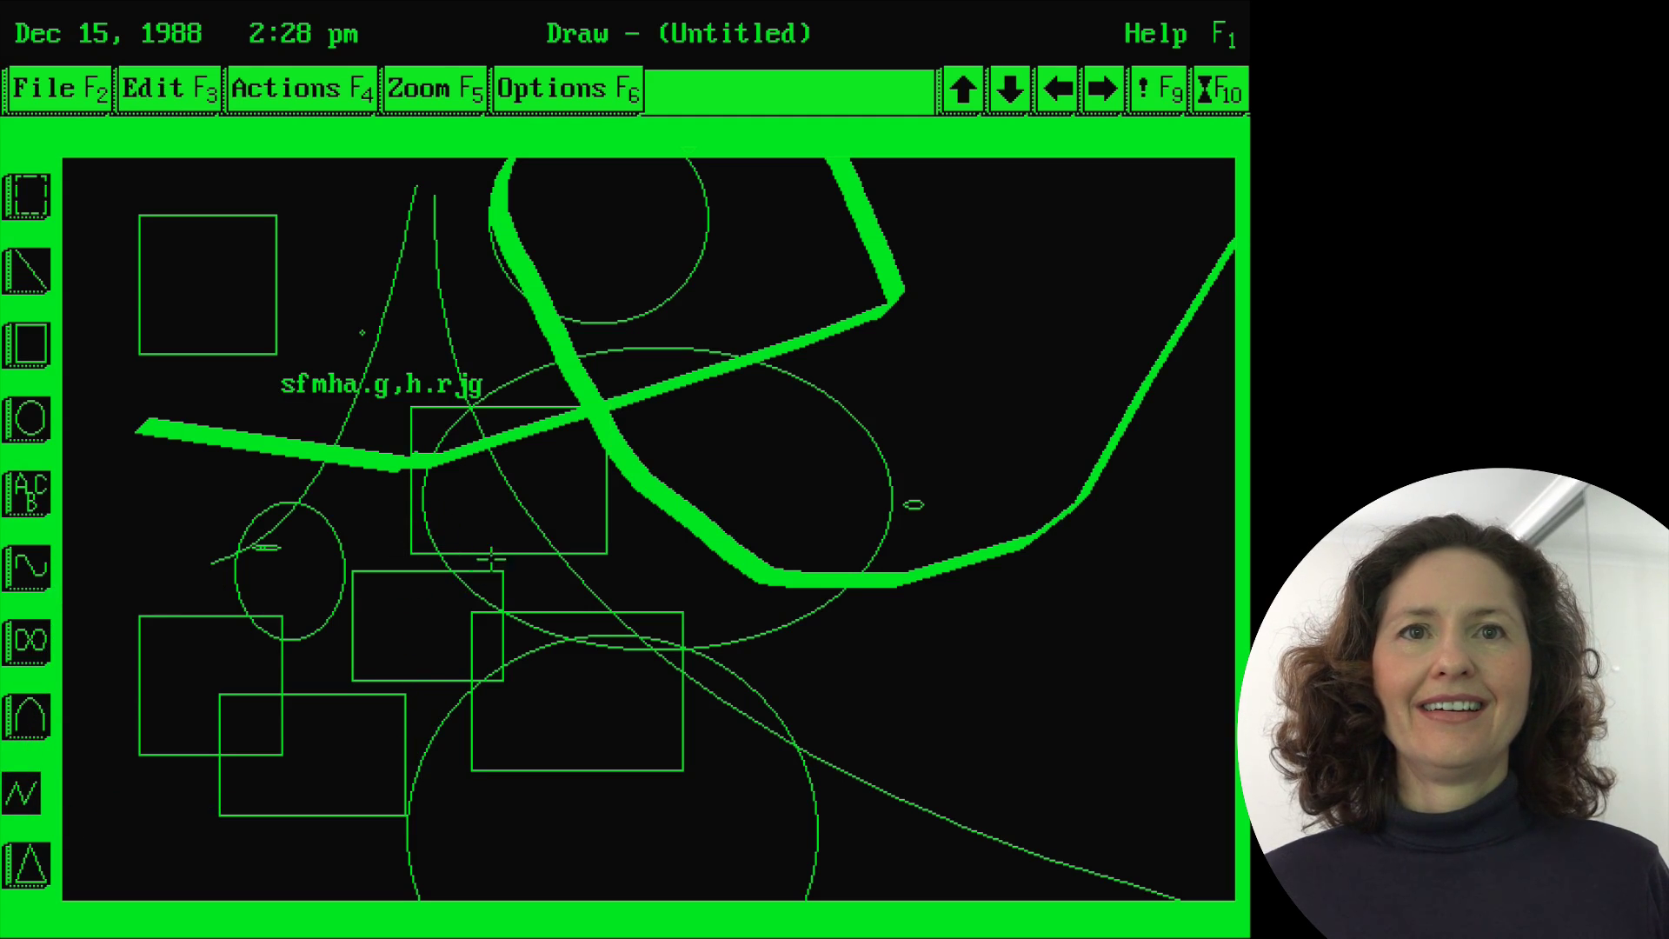
click(565, 473)
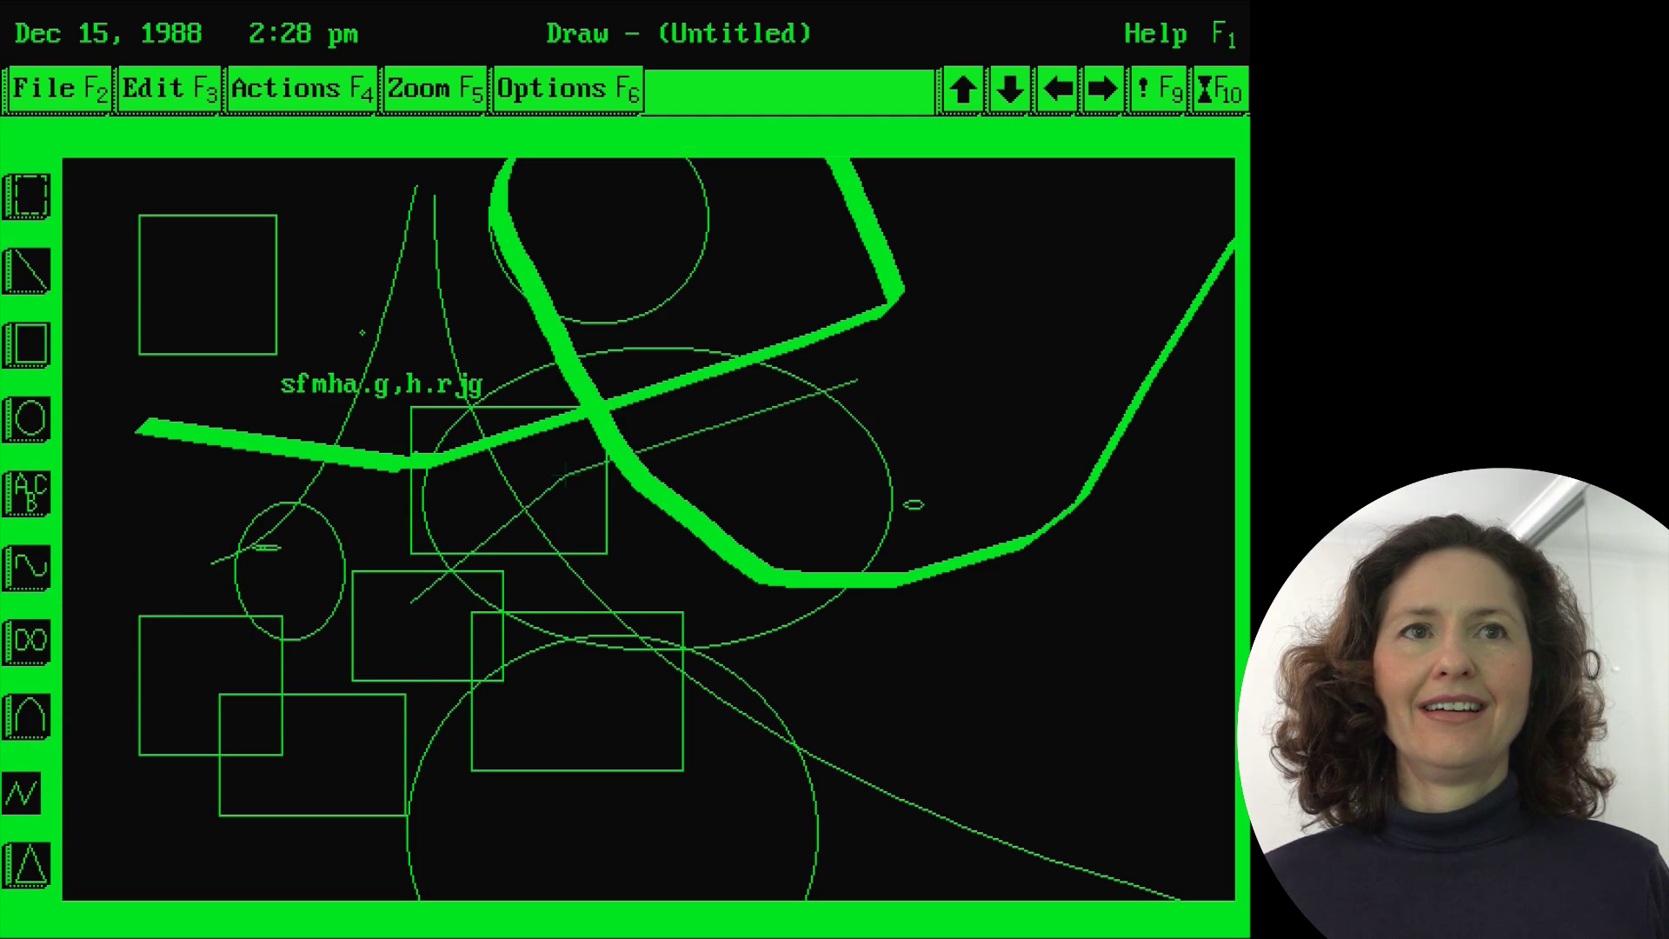
click(969, 647)
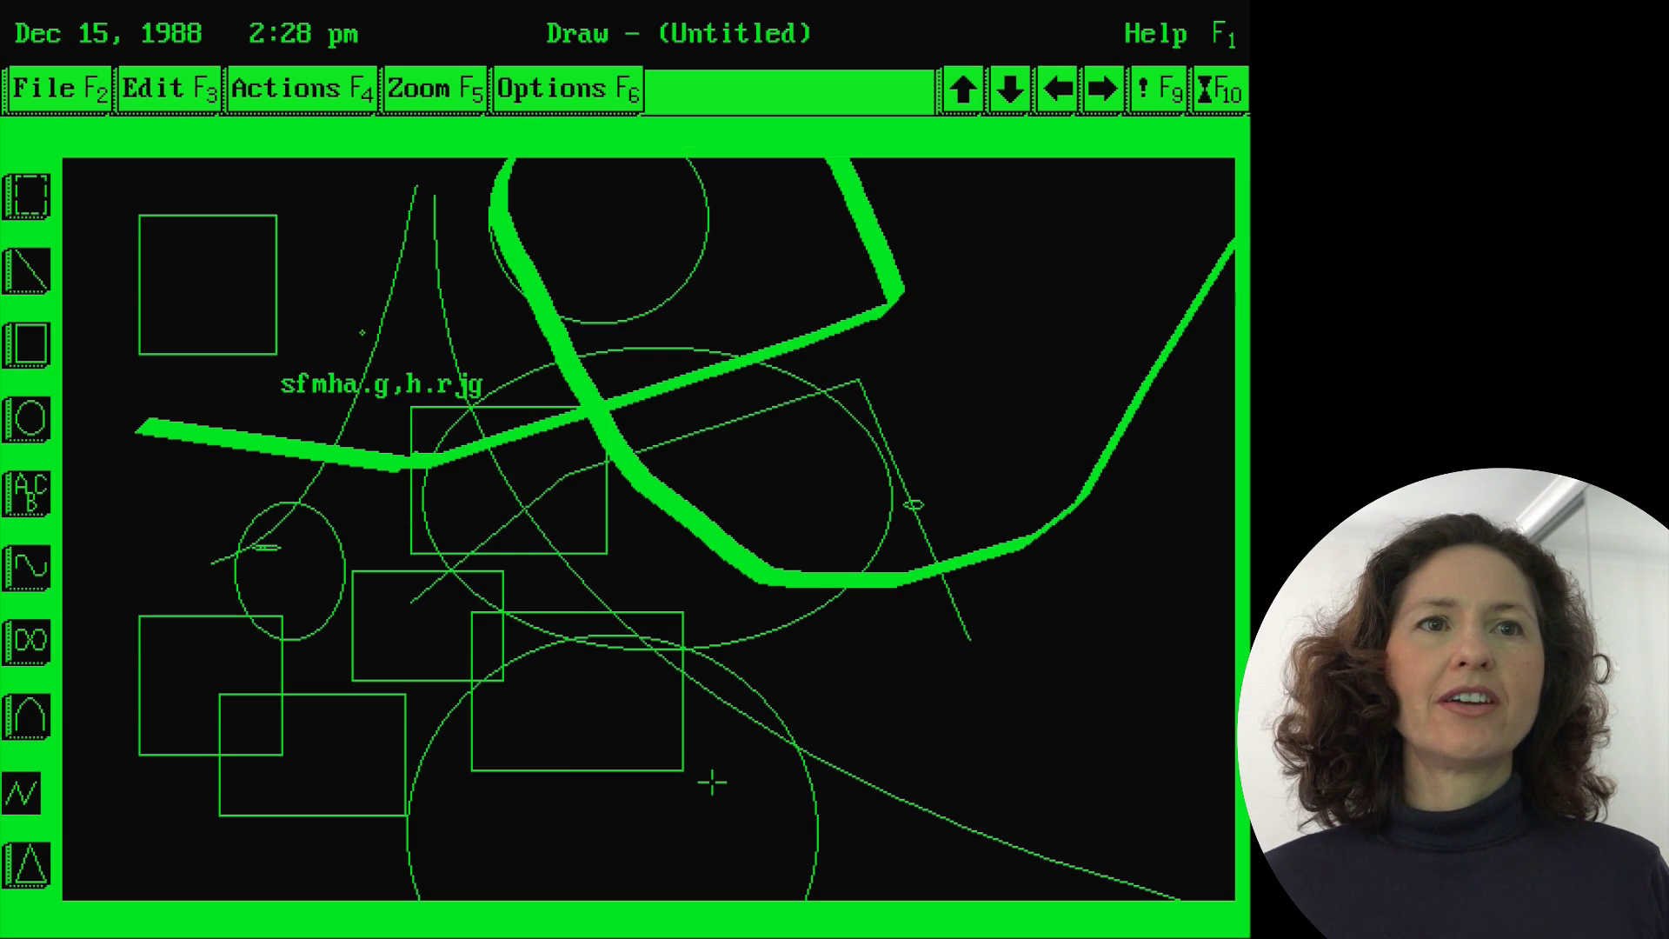
click(737, 810)
click(937, 462)
click(614, 701)
double_click(1052, 625)
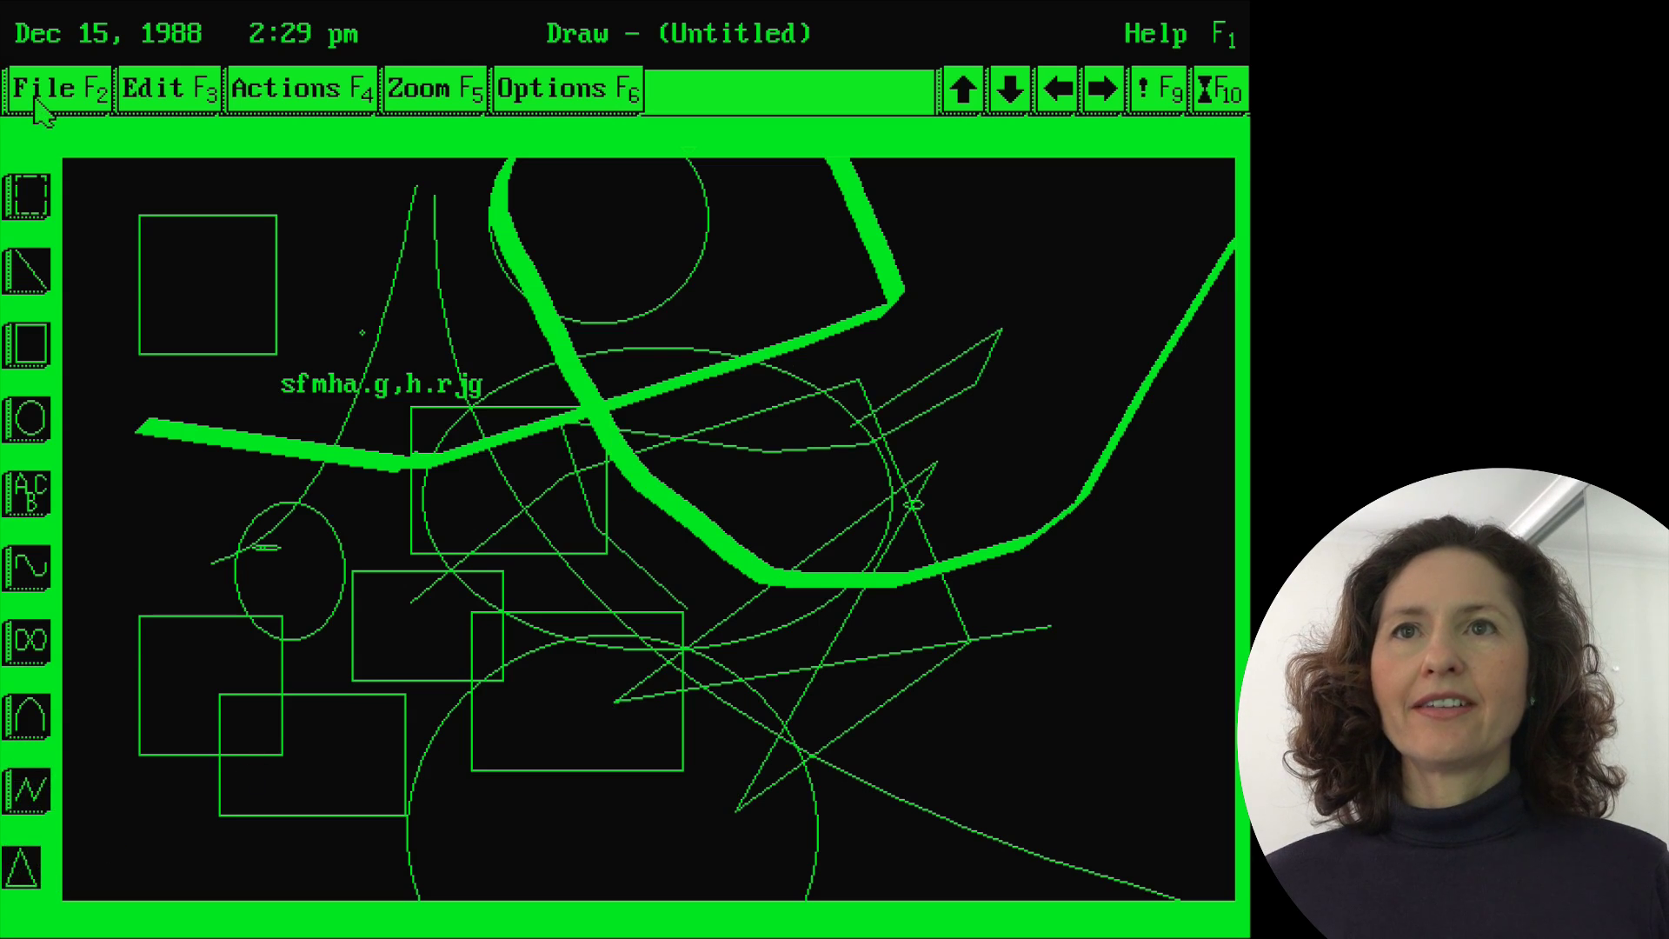
- Exit Draw and return to the DeskMate desktop
click(36, 99)
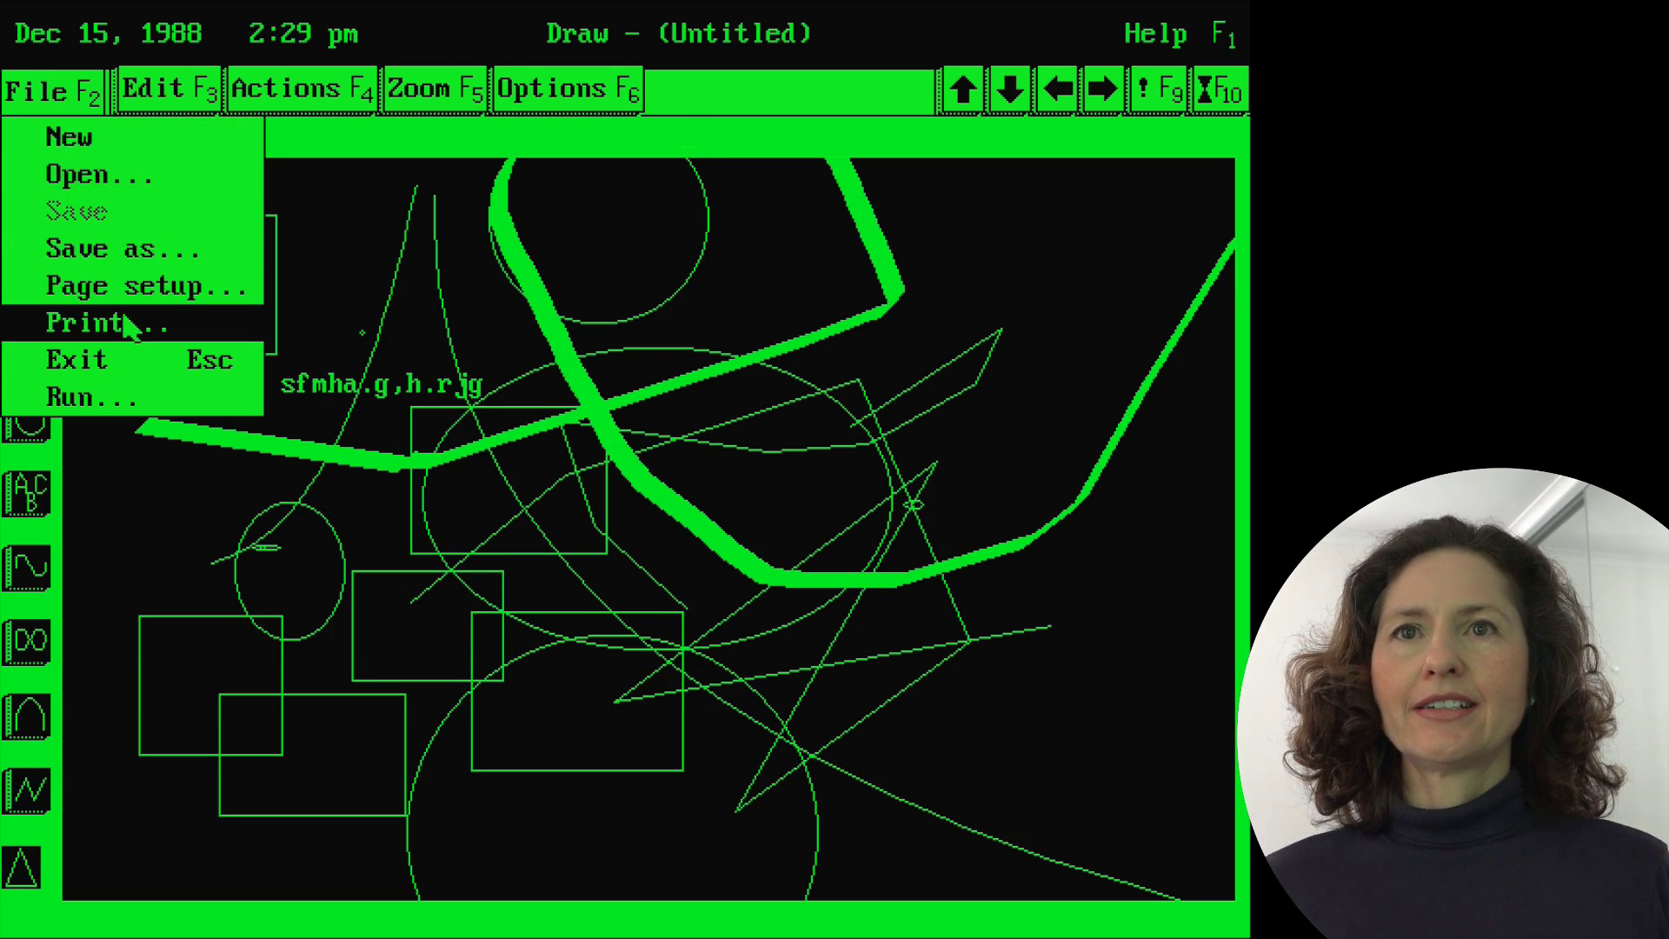
click(134, 358)
click(637, 577)
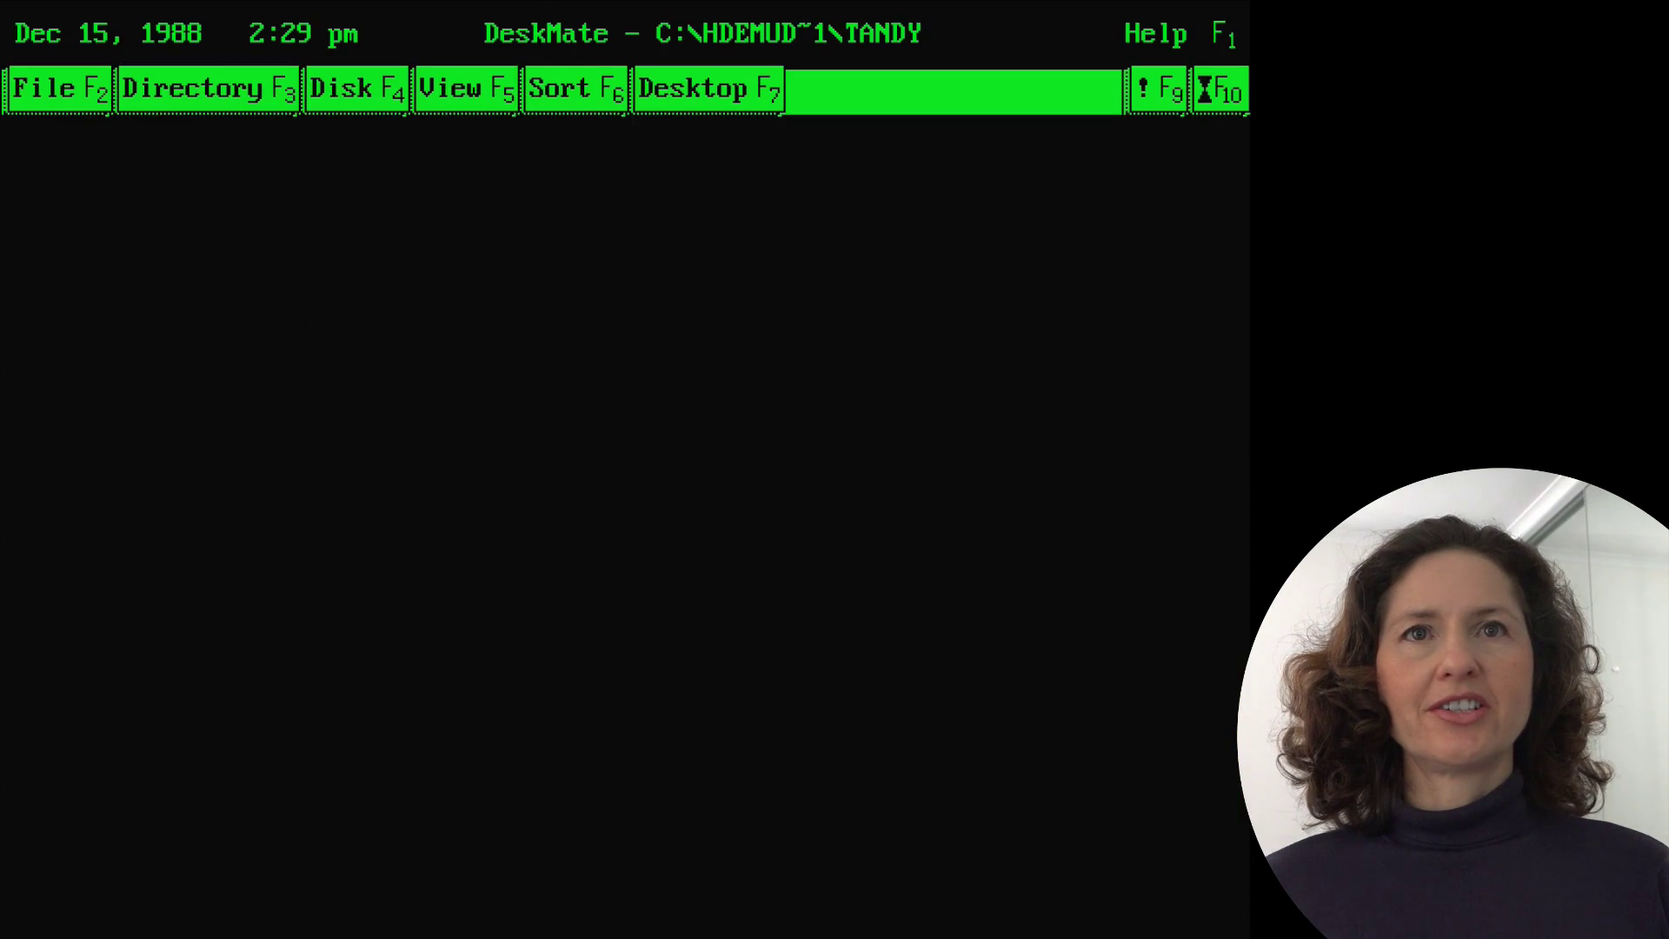
- Find FILER.PDM in the Programs list and launch it
click(532, 708)
click(532, 709)
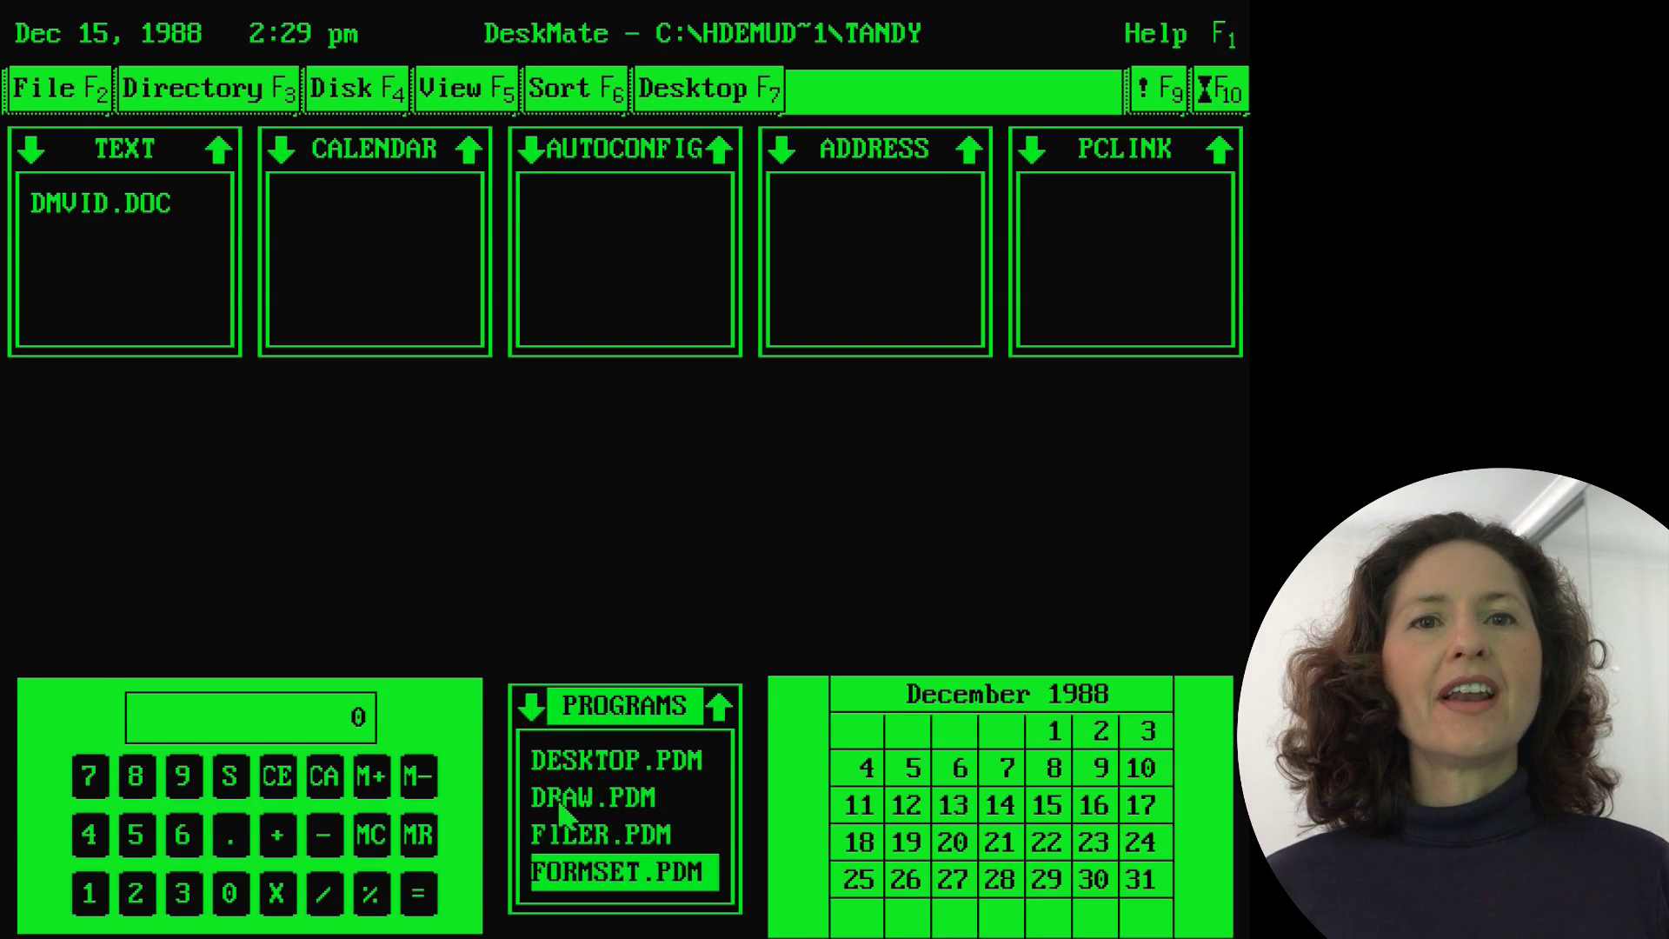
click(574, 836)
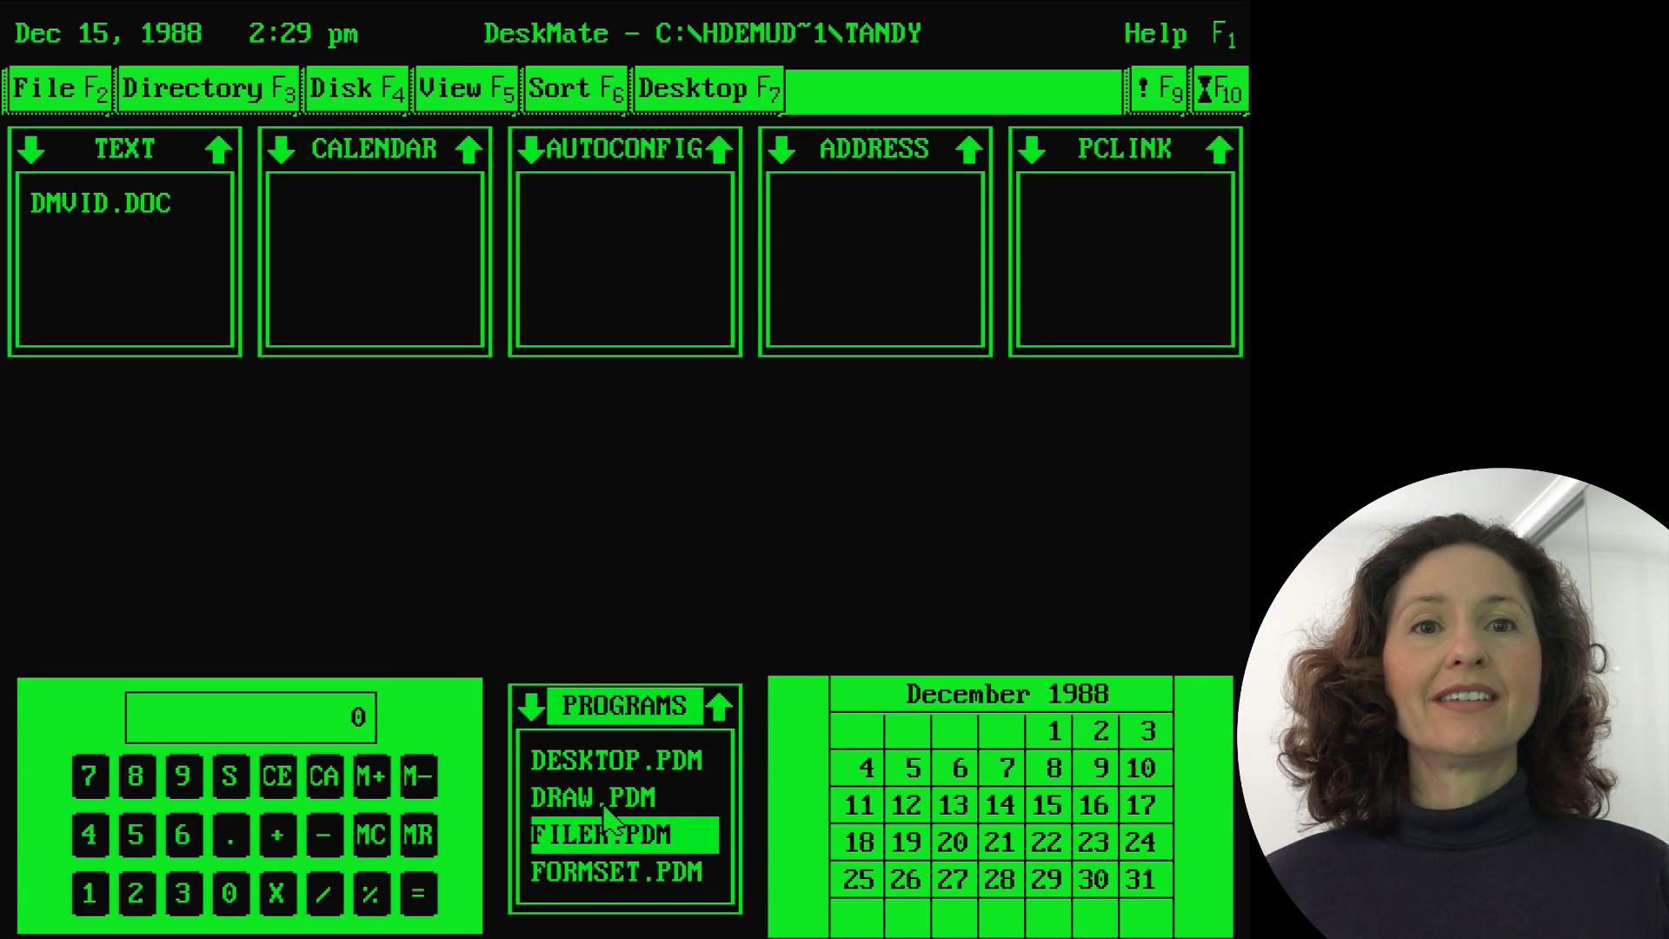
double_click(602, 836)
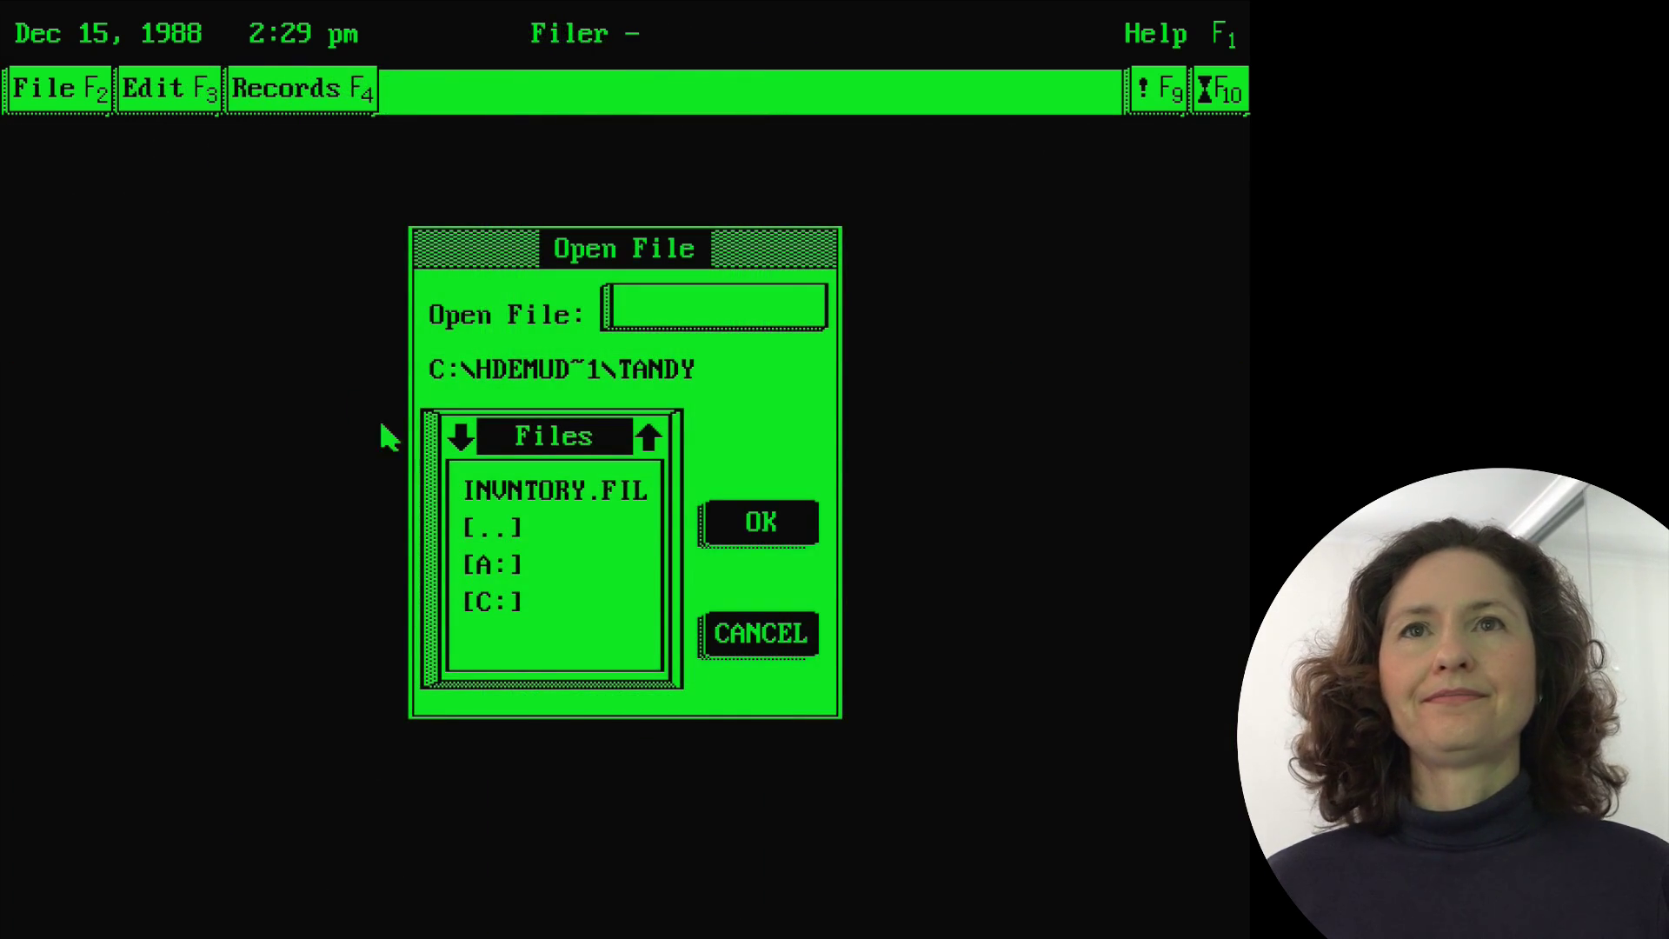
- Open the file INVNTORY.FIL in Filer and jump to its last record
double_click(540, 493)
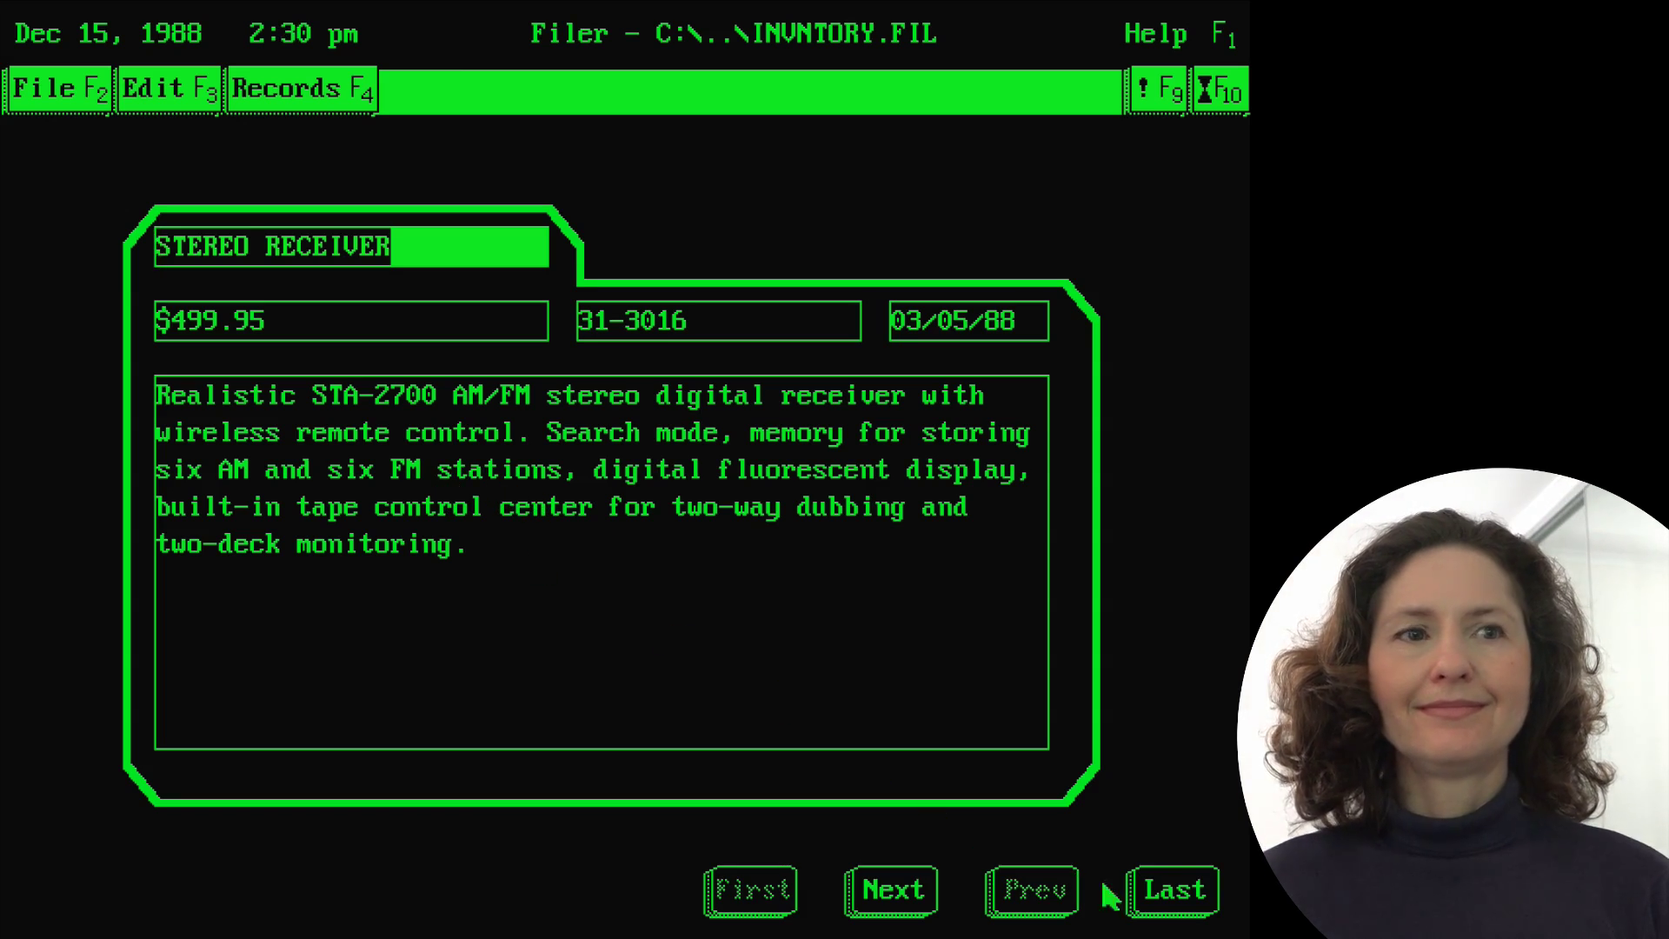
click(1169, 895)
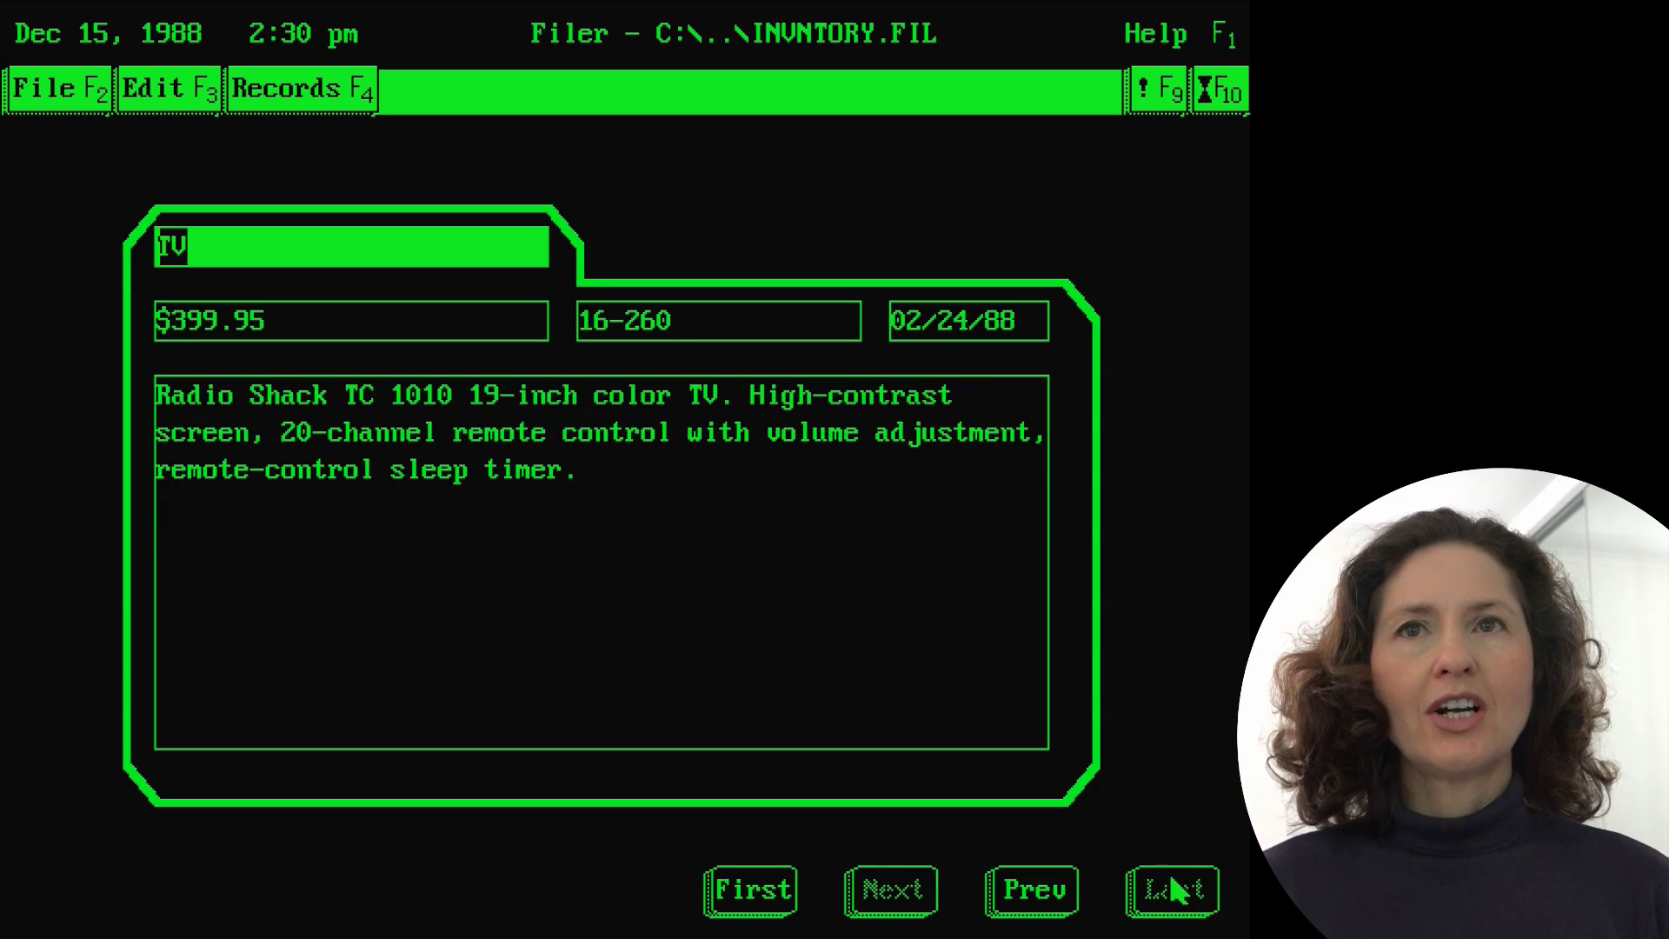
- Check the previous inventory record, return to the last one, and add a new blank record
click(1039, 896)
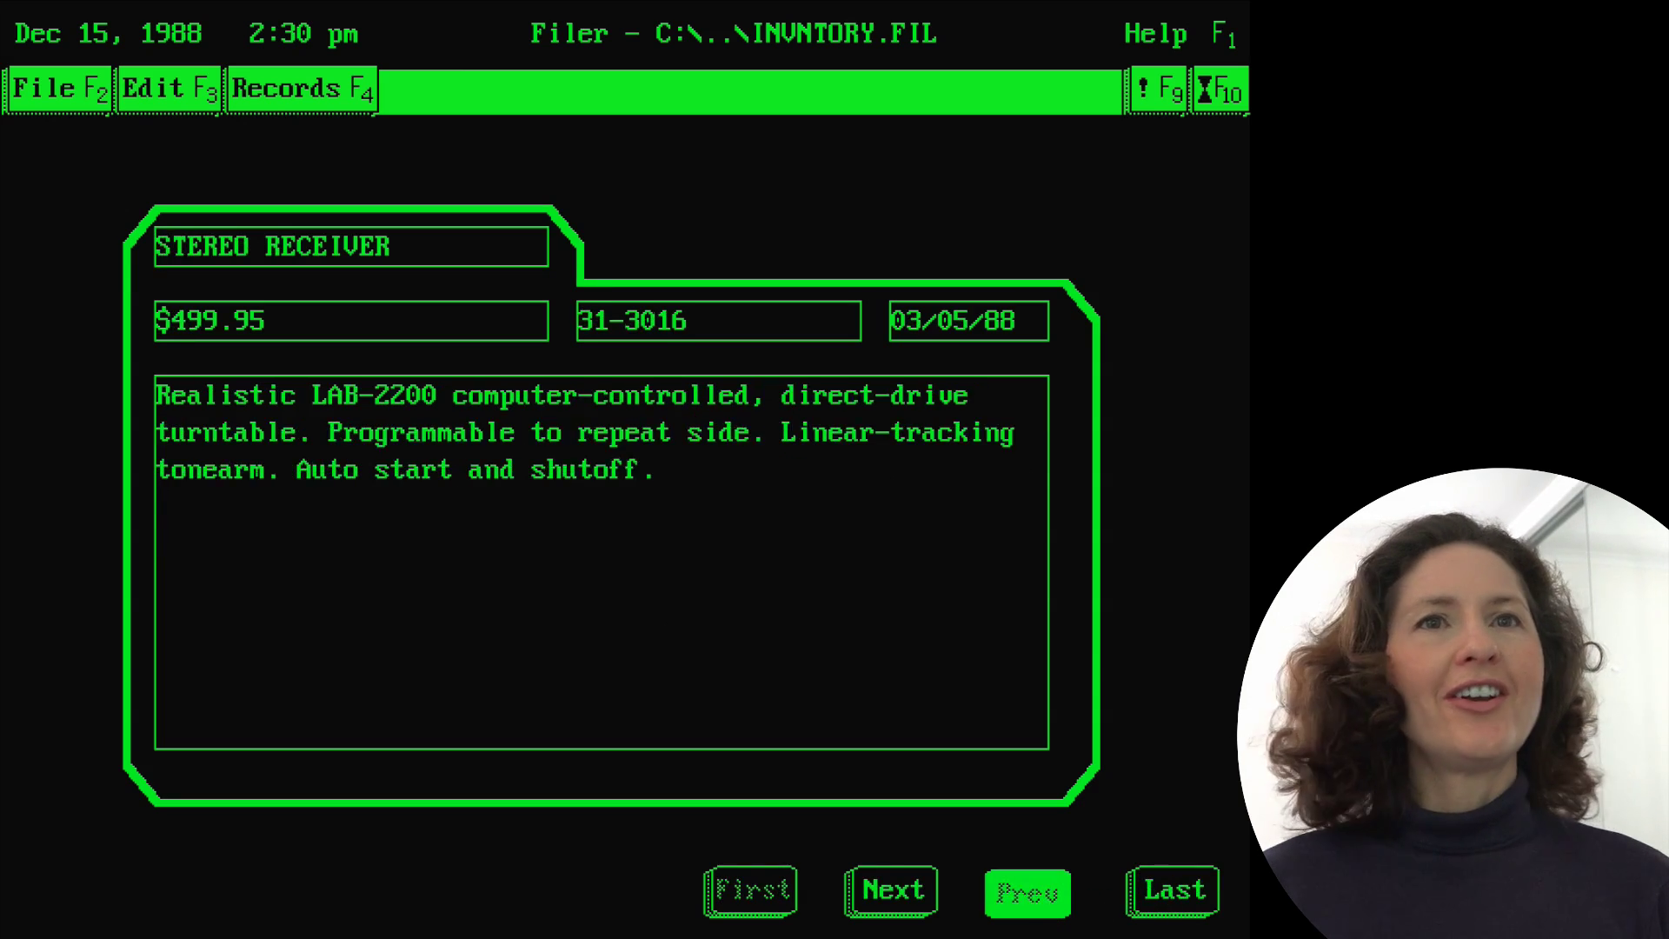
click(1175, 895)
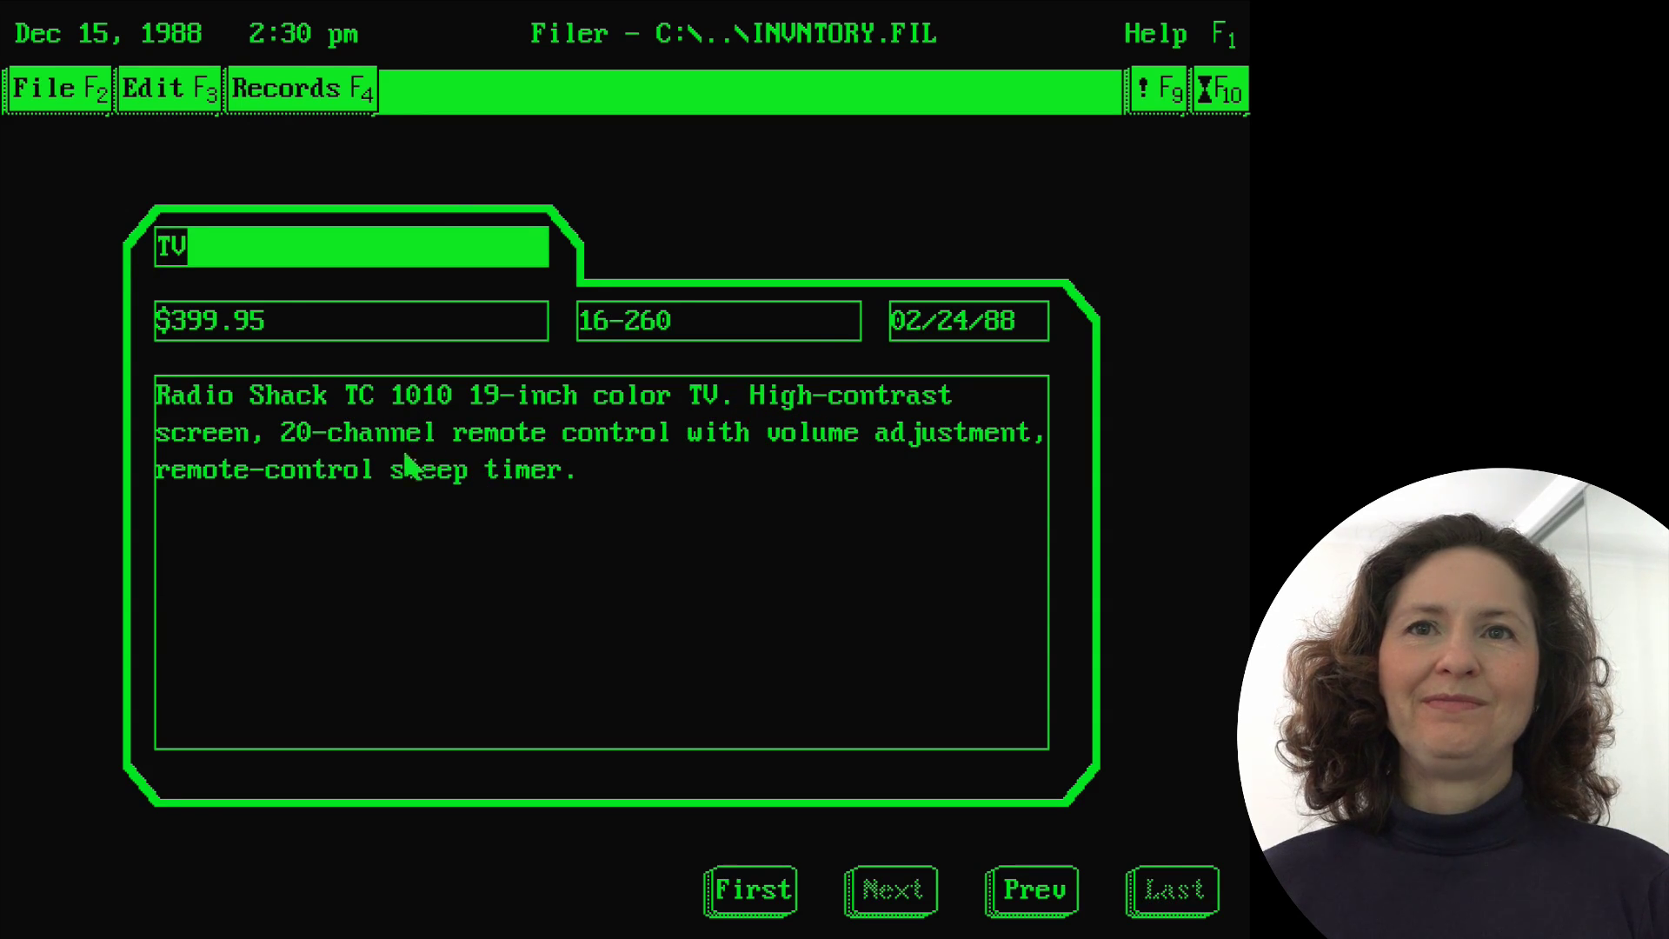
key(F4)
click(287, 136)
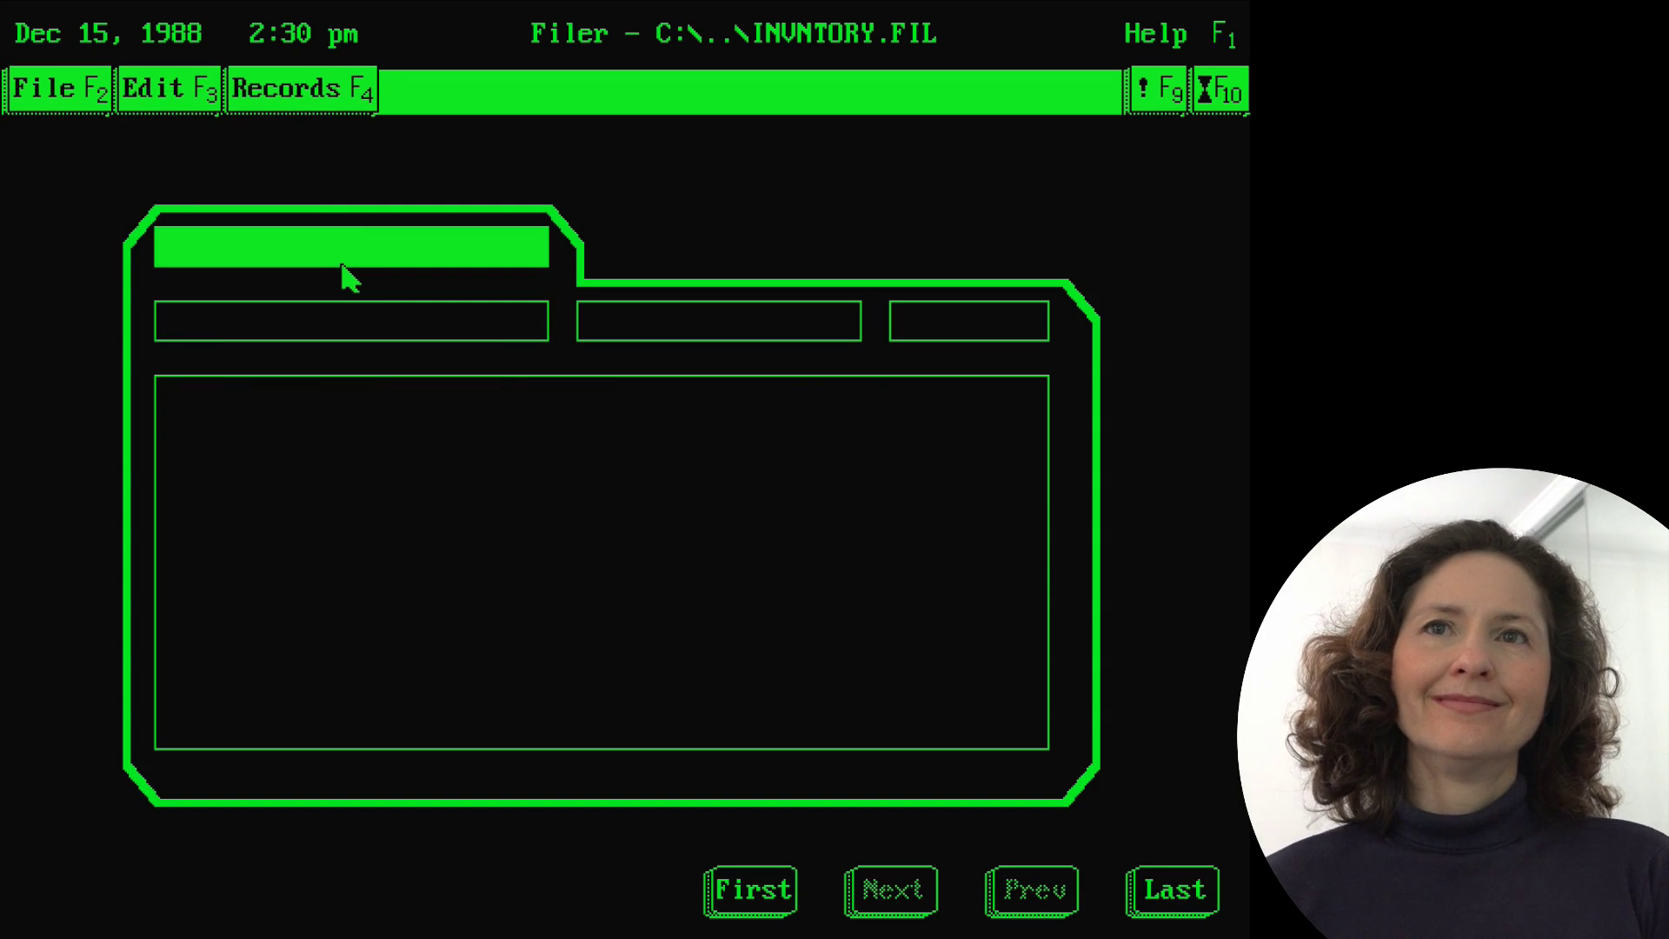
- Exit Filer and launch FORMSET.PDM from the Programs list
click(69, 90)
click(135, 365)
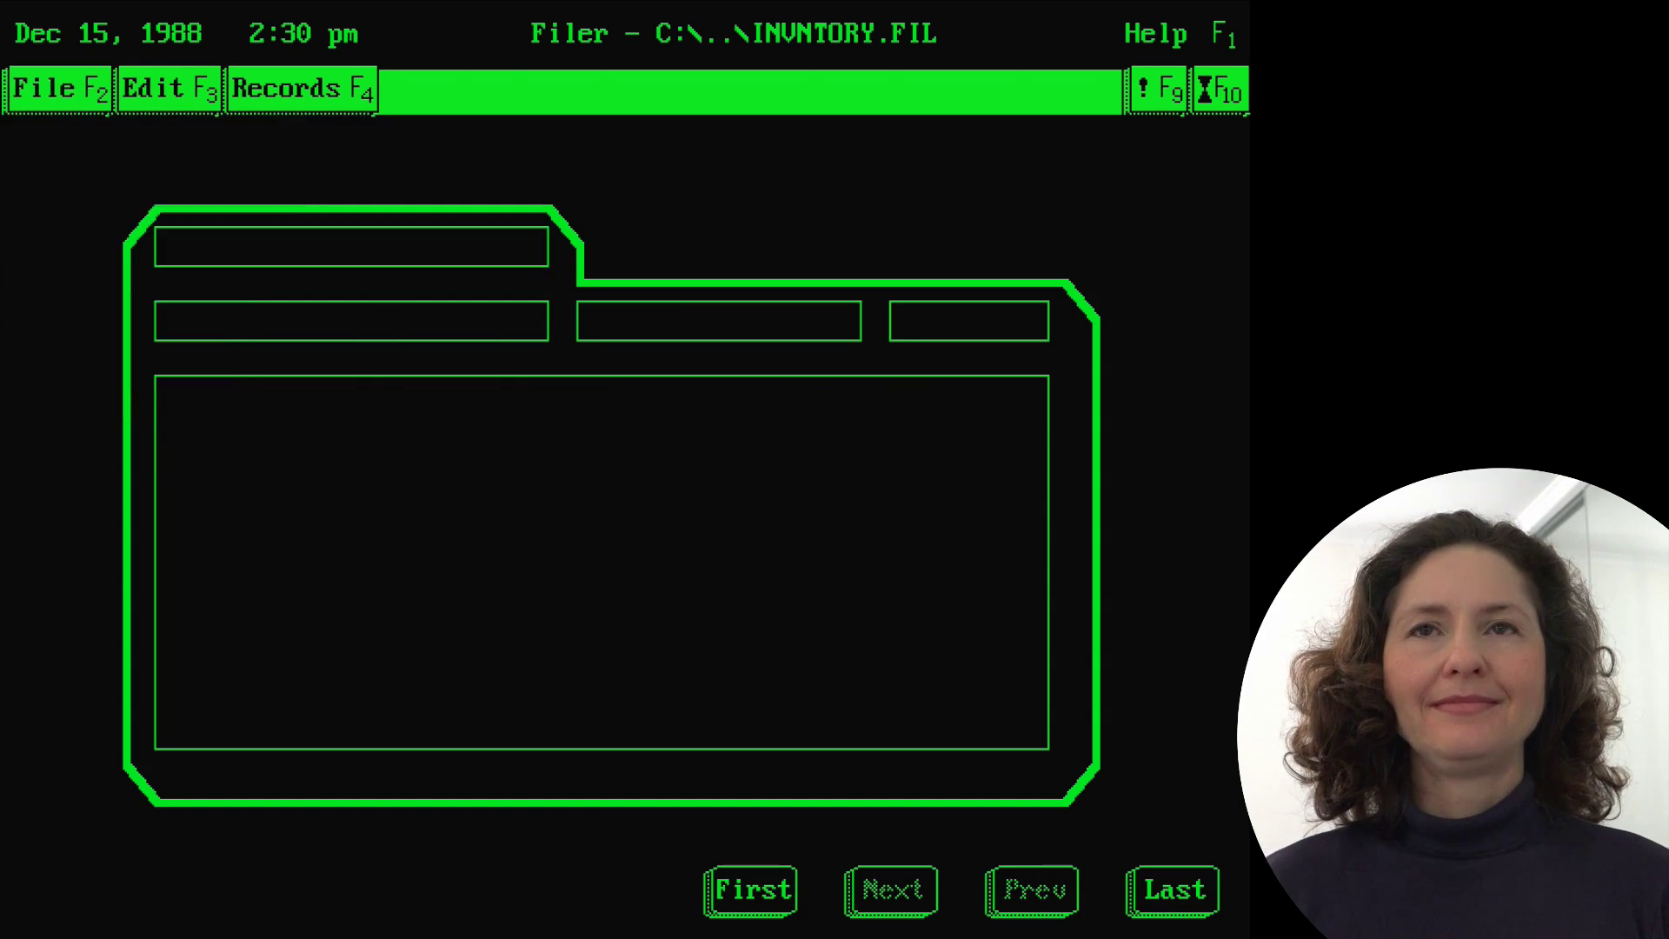
double_click(575, 798)
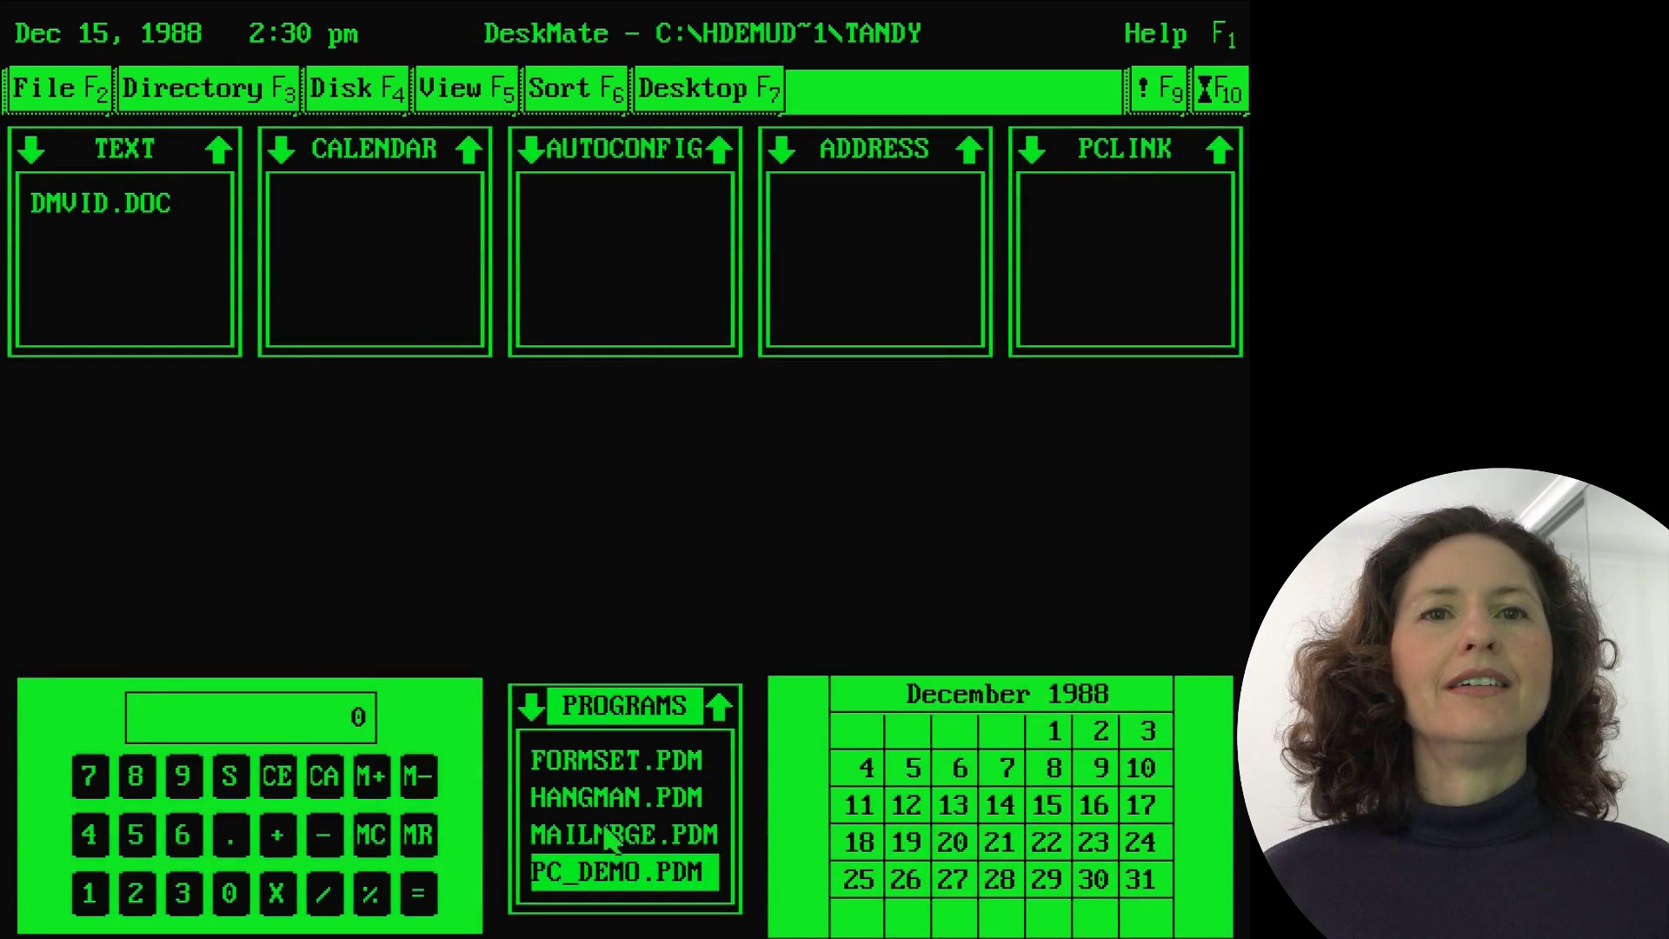
key(Escape)
key(Up)
key(Up)
key(Up)
key(Return)
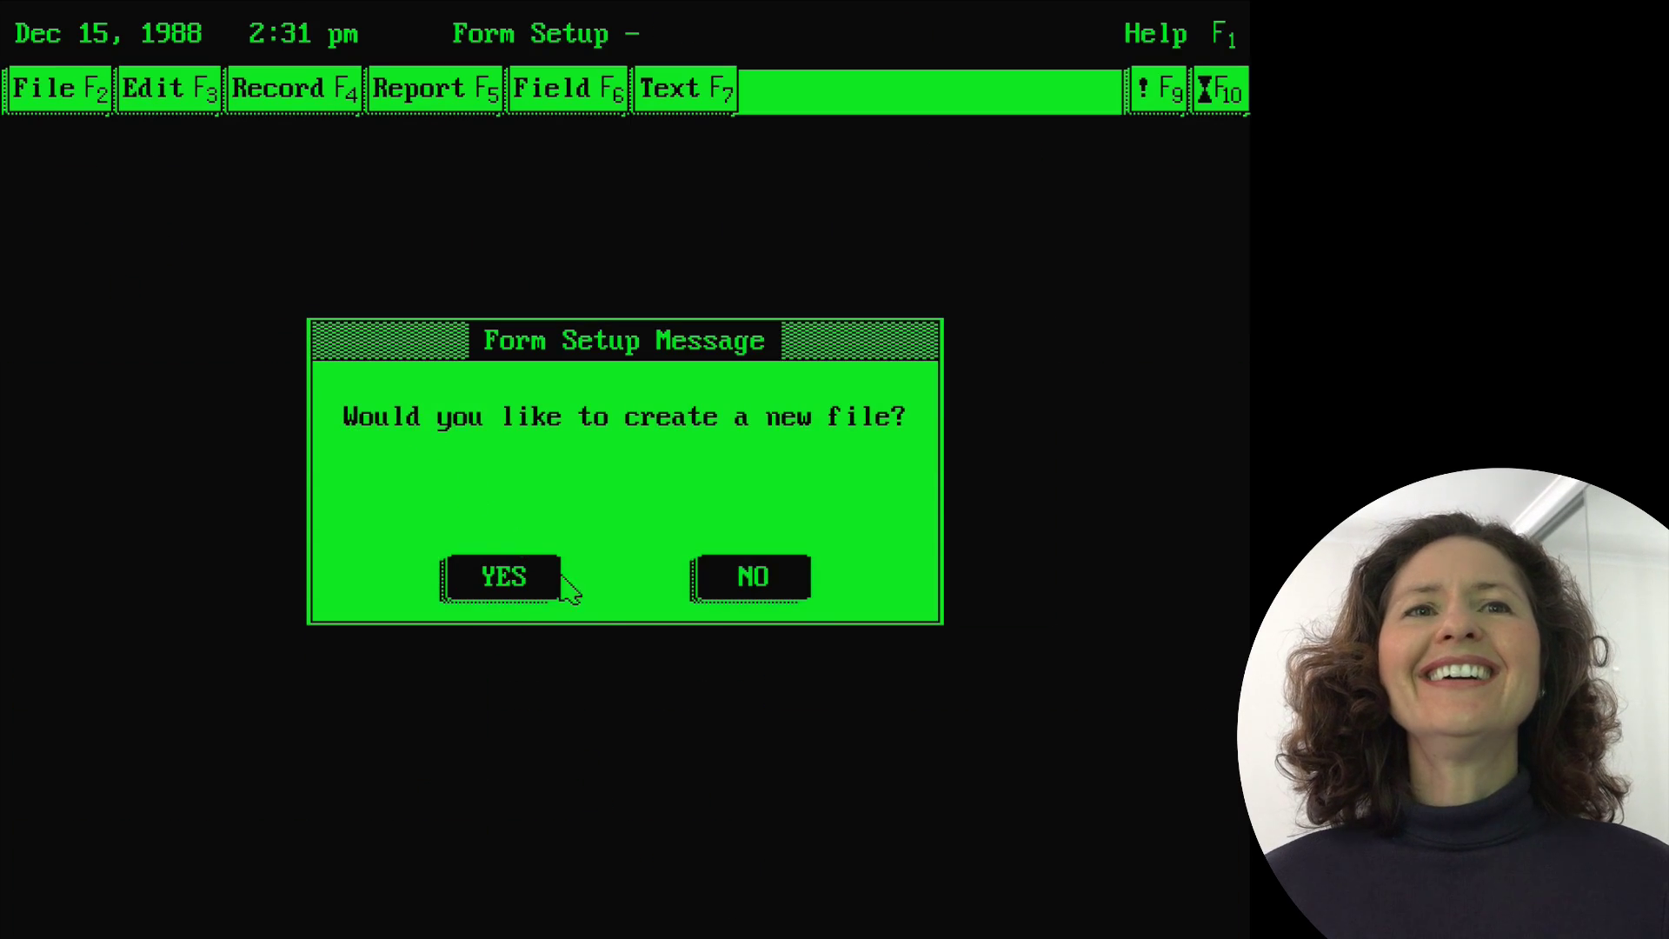
- Create a new form file named "new" and enter the text "cockadoodledoo" on its blank form
click(490, 567)
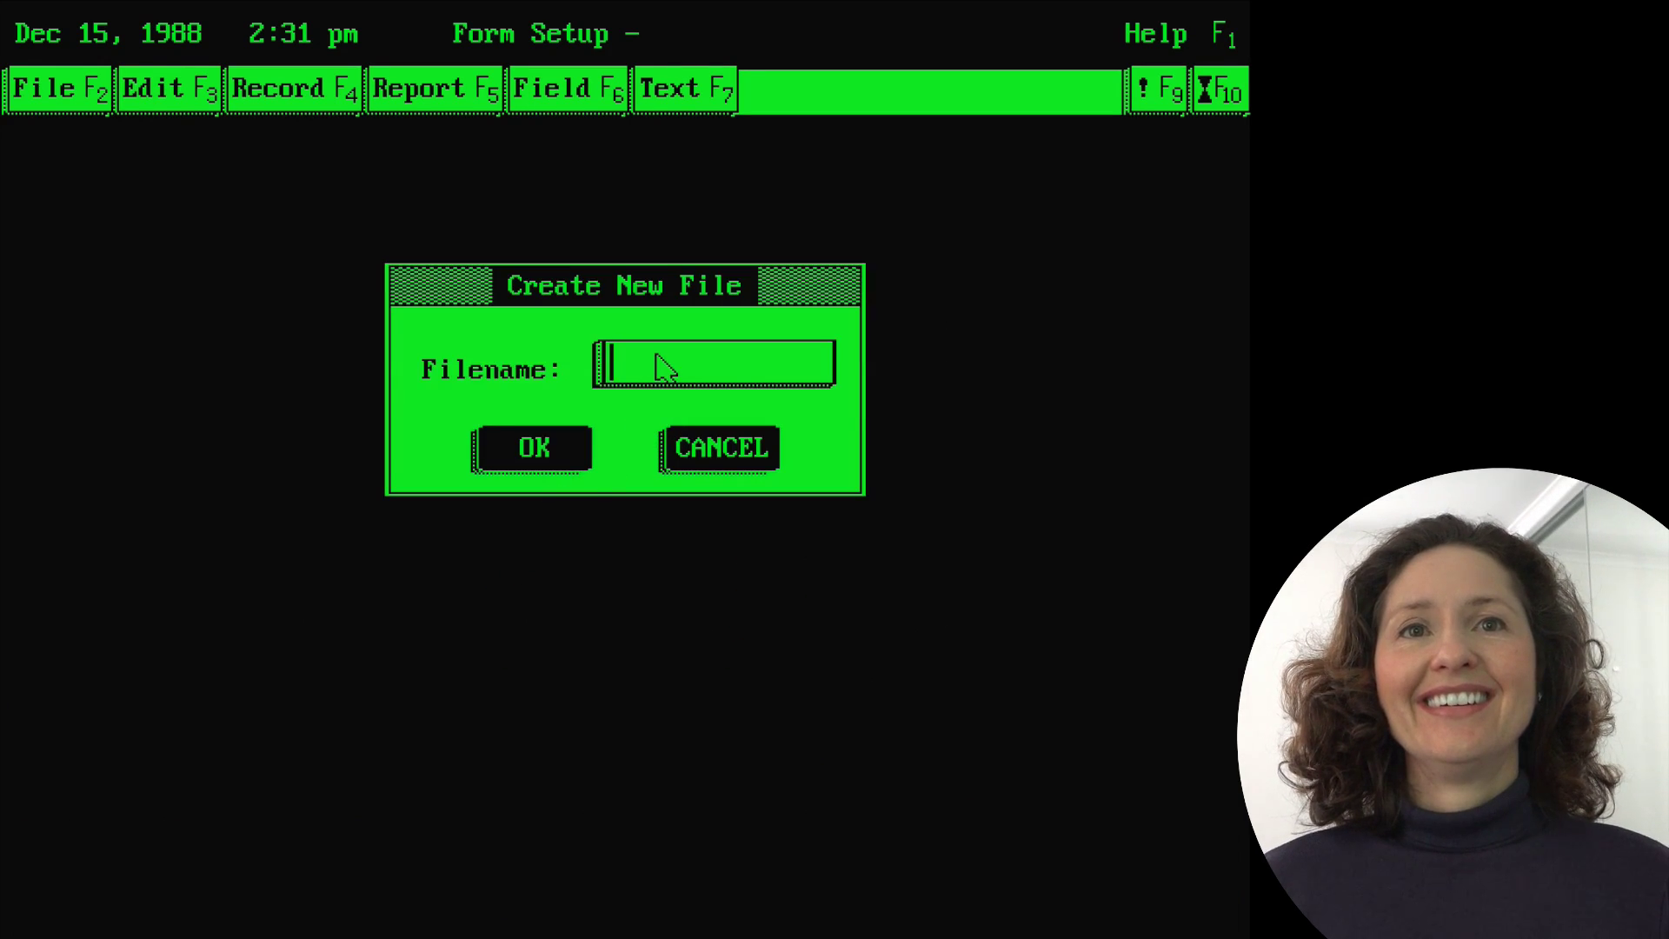
text(new)
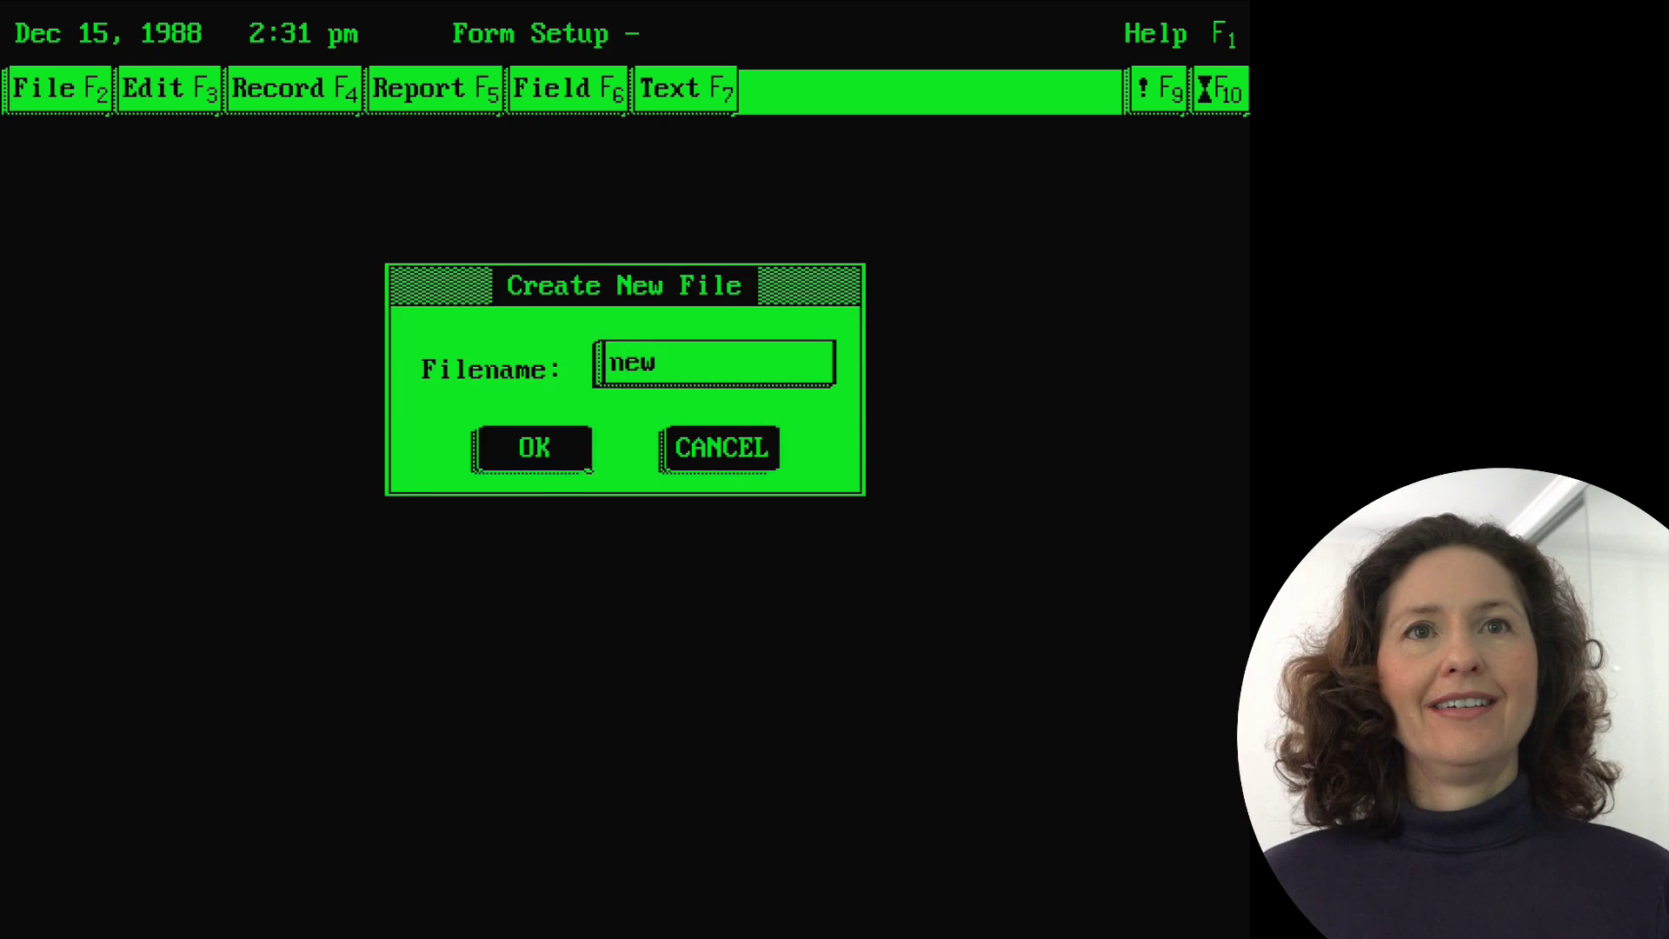
click(575, 447)
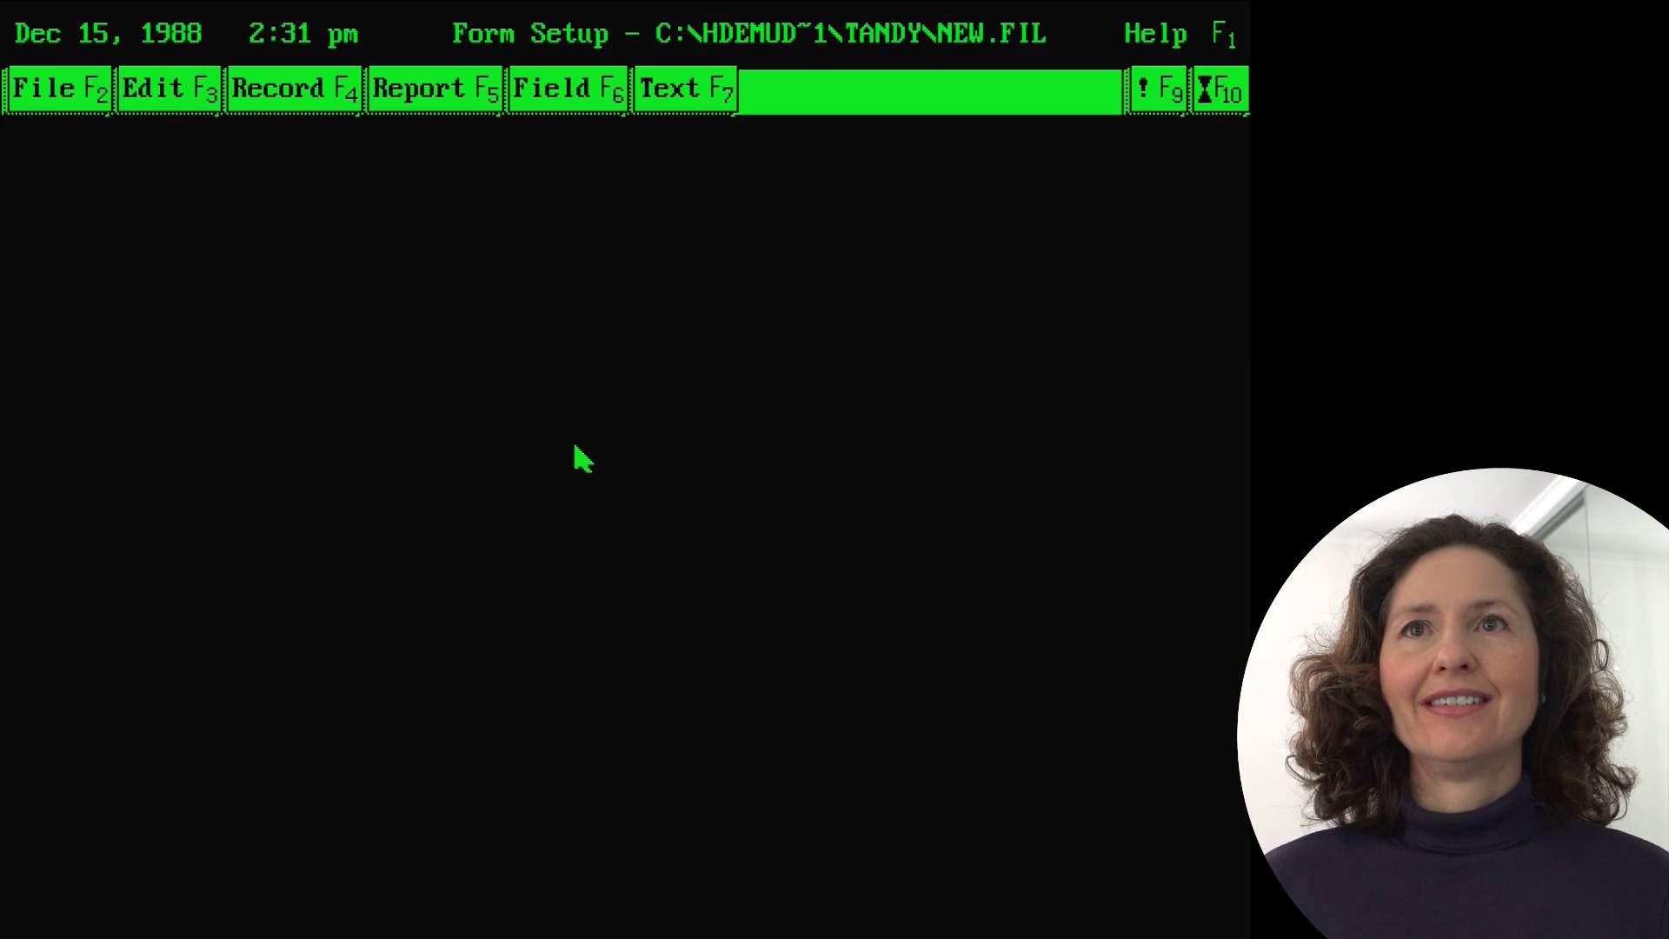
text(cockadoodledoo)
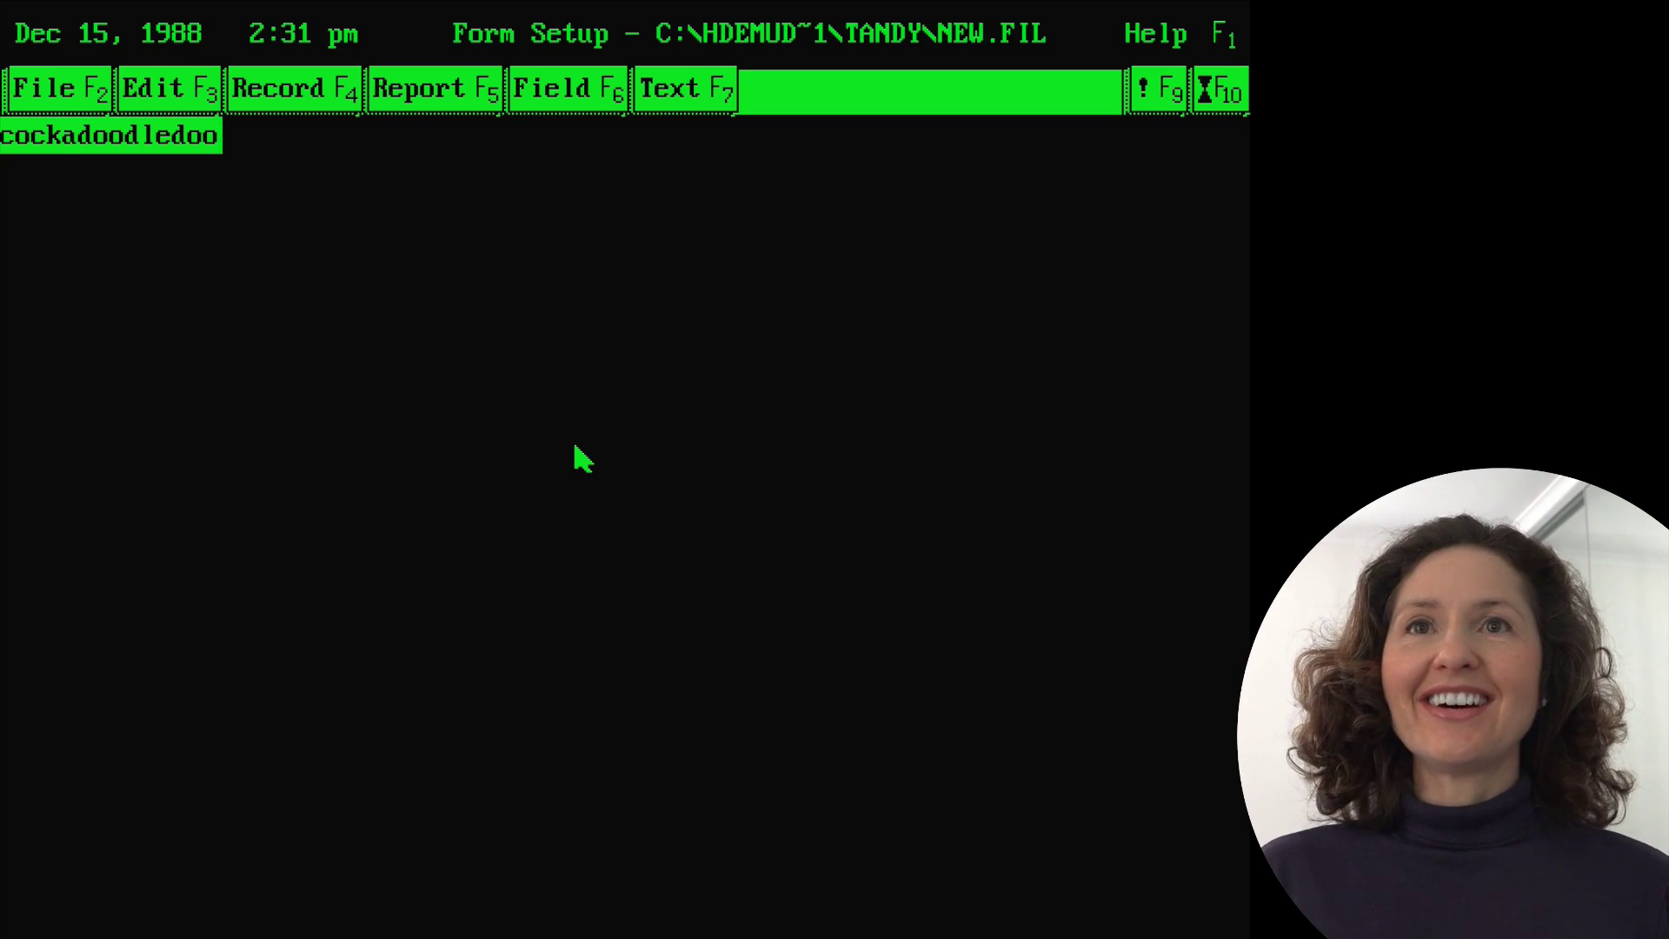
- Leave Form Setup and open HANGMAN.PDM from the Programs list
click(48, 88)
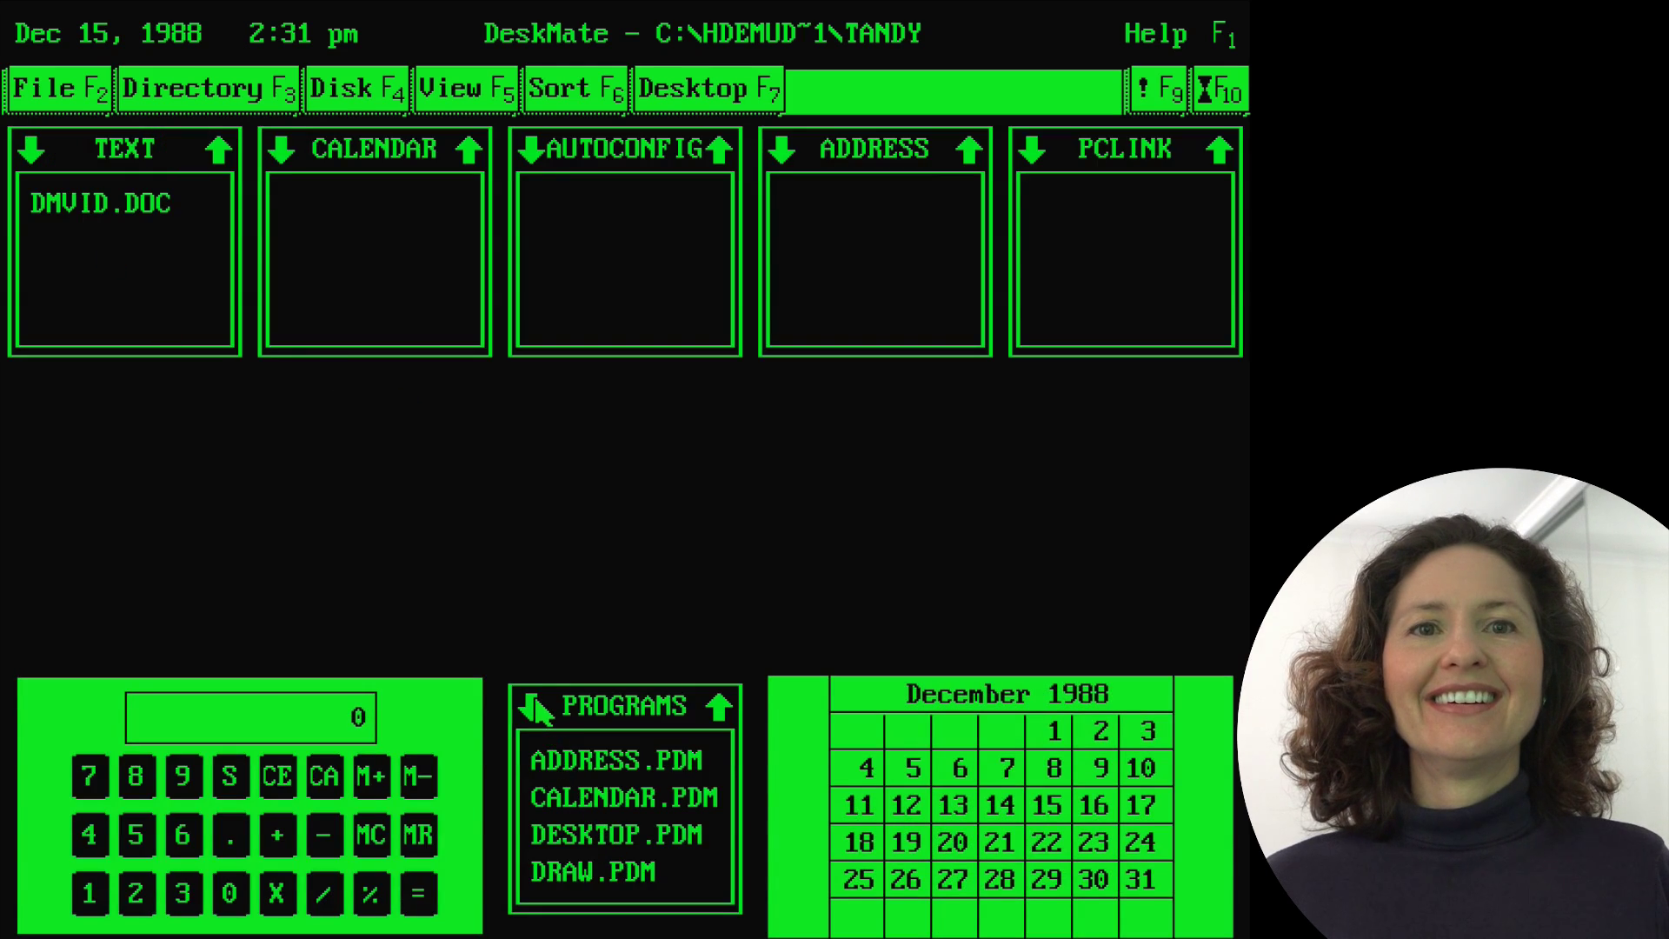
click(534, 709)
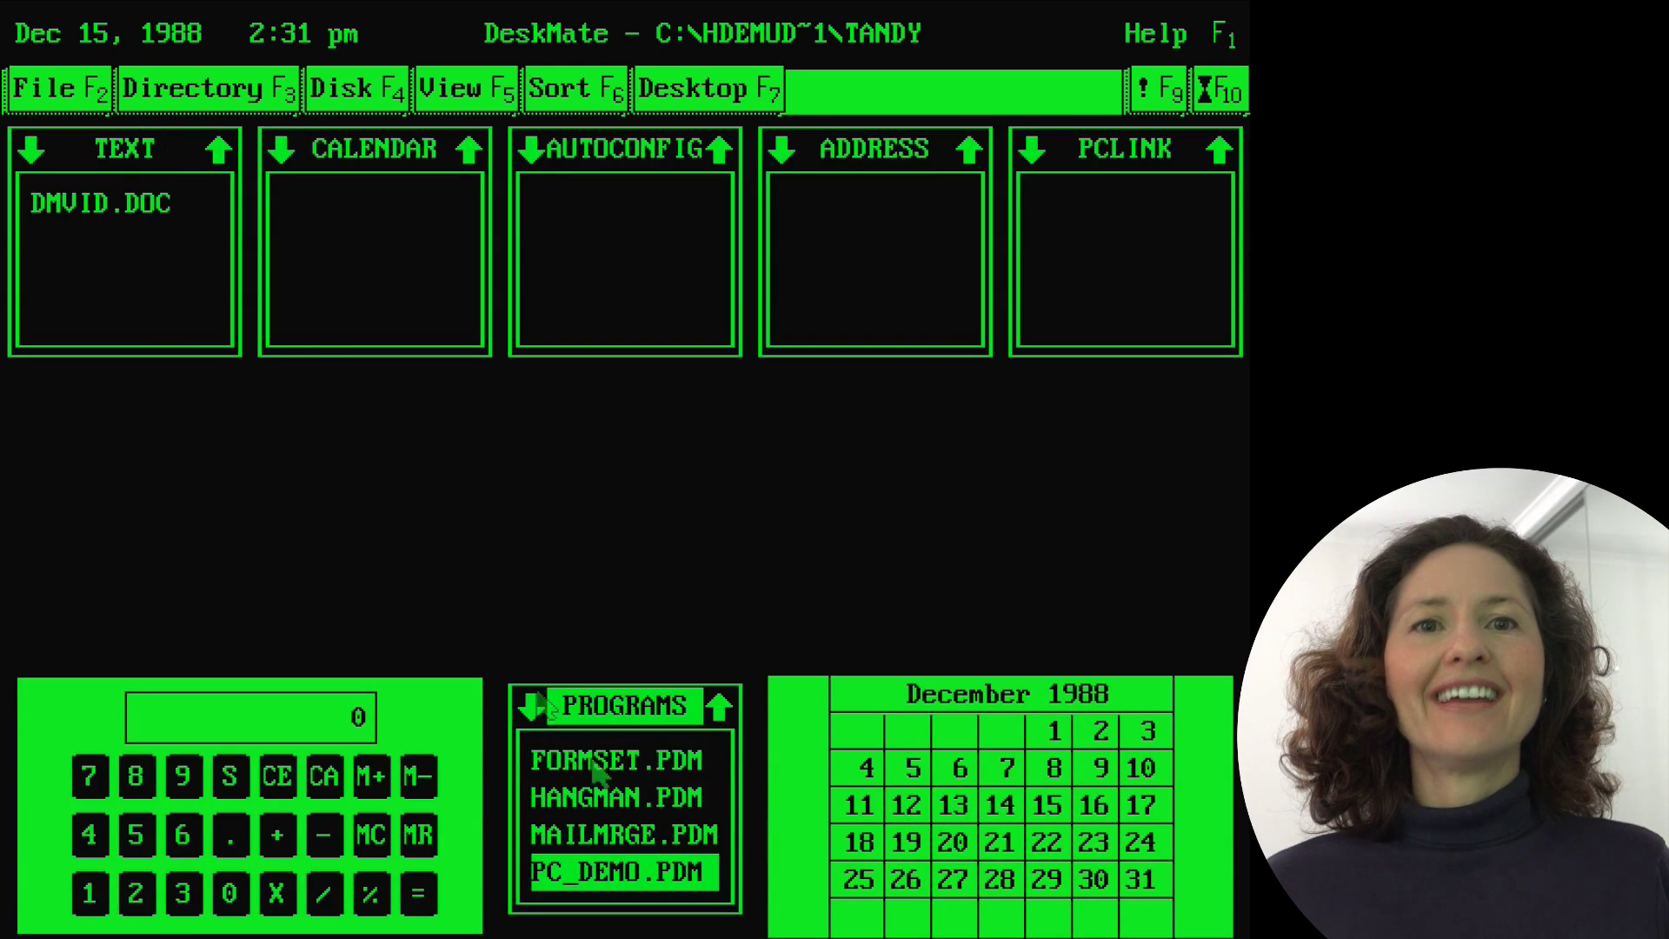
double_click(615, 799)
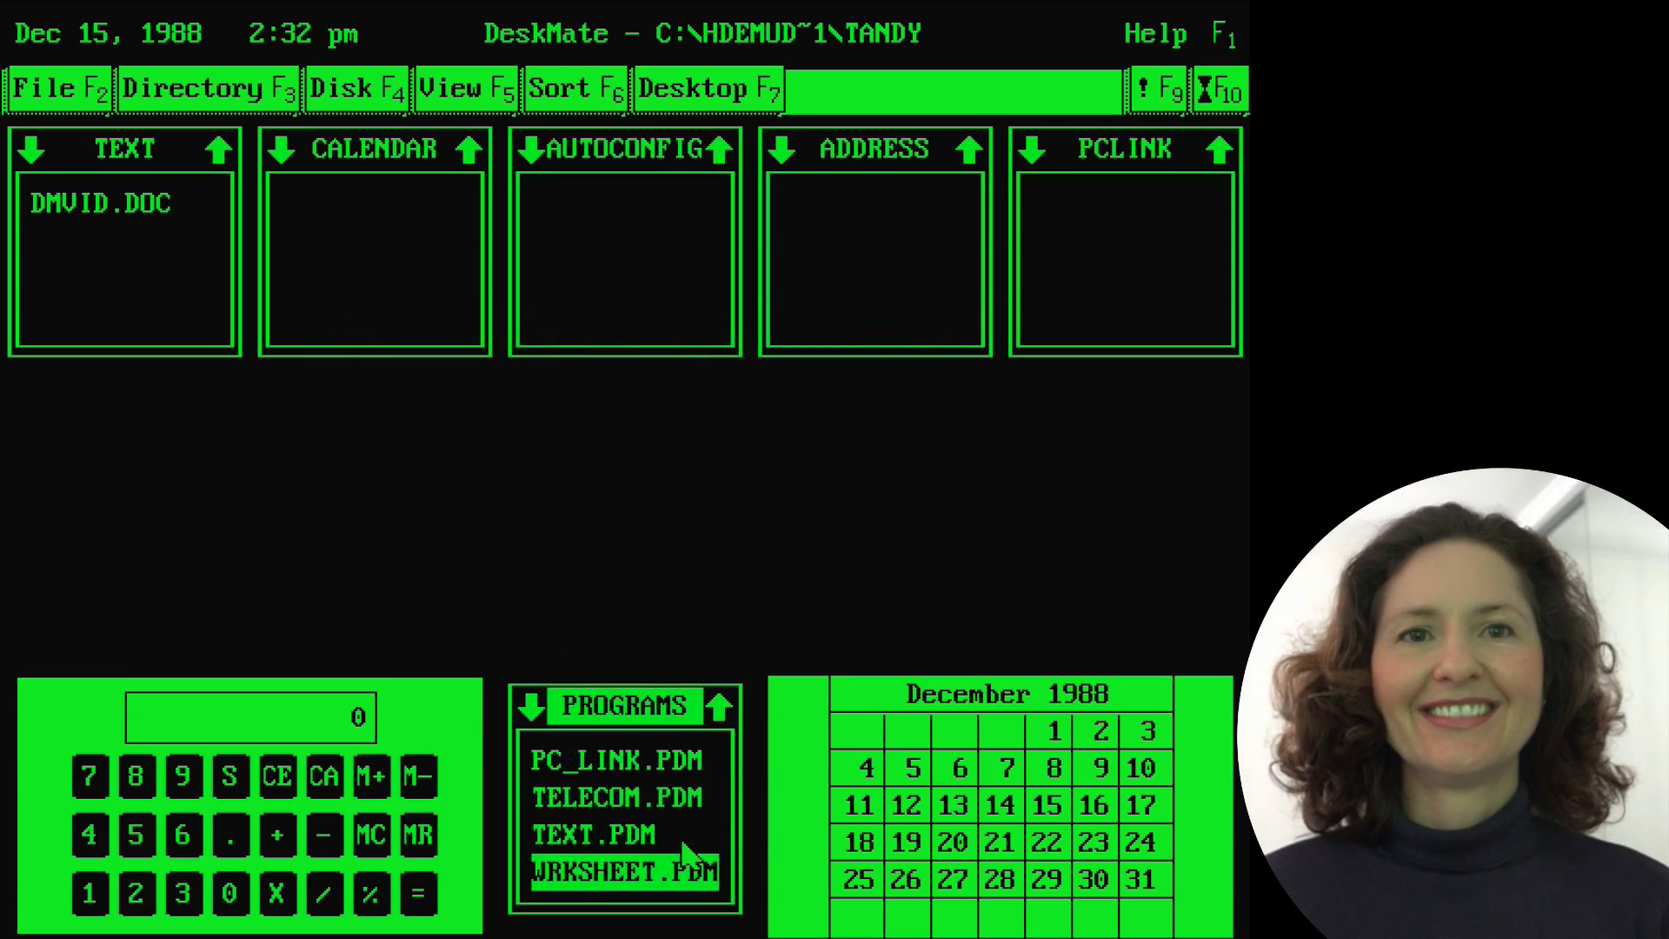
- Launch WRKSHEET.PDM and enter 12 and 43 in columns 1 and 2 of row 1
double_click(687, 856)
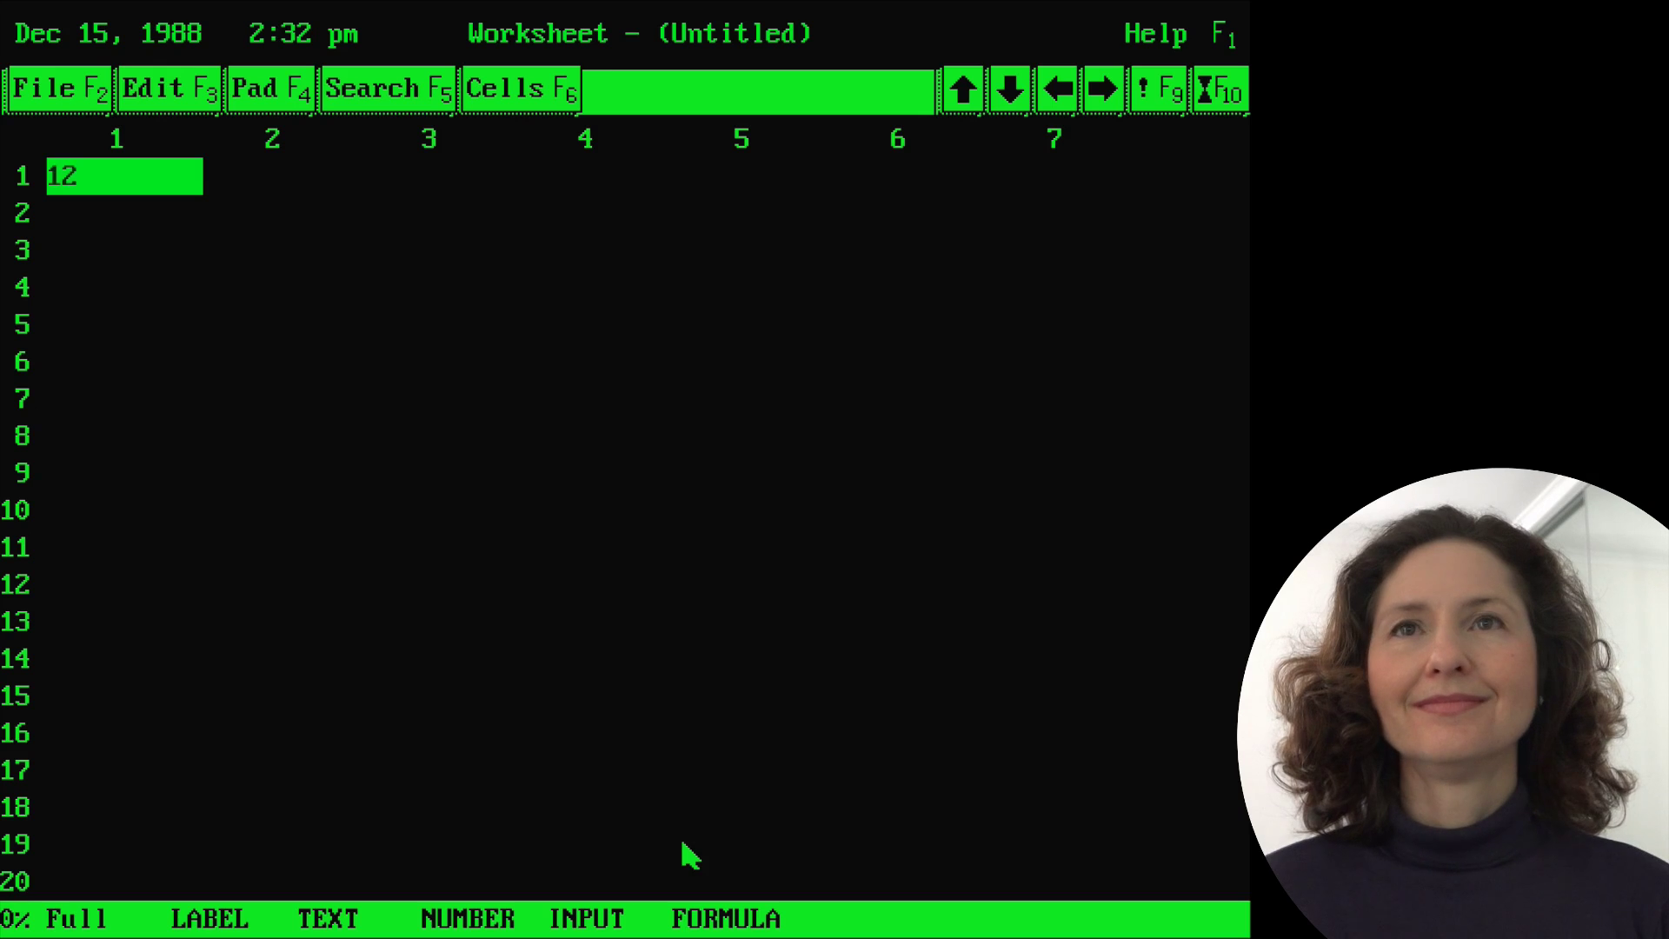
key(Right)
key(Down)
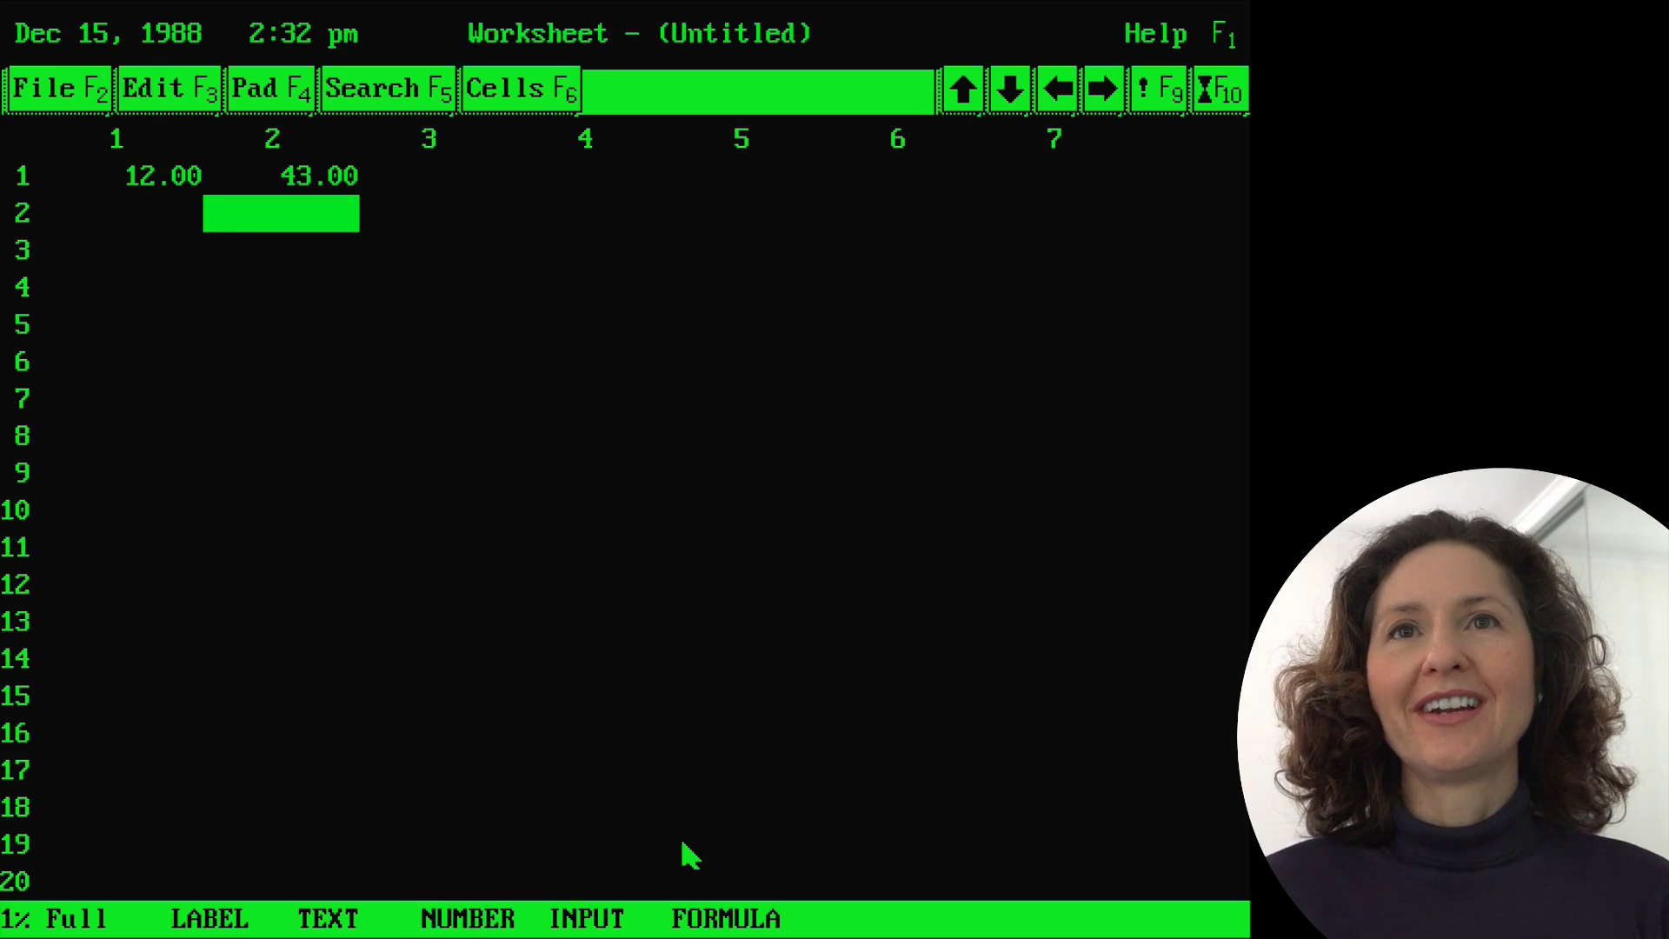
key(Right)
key(Up)
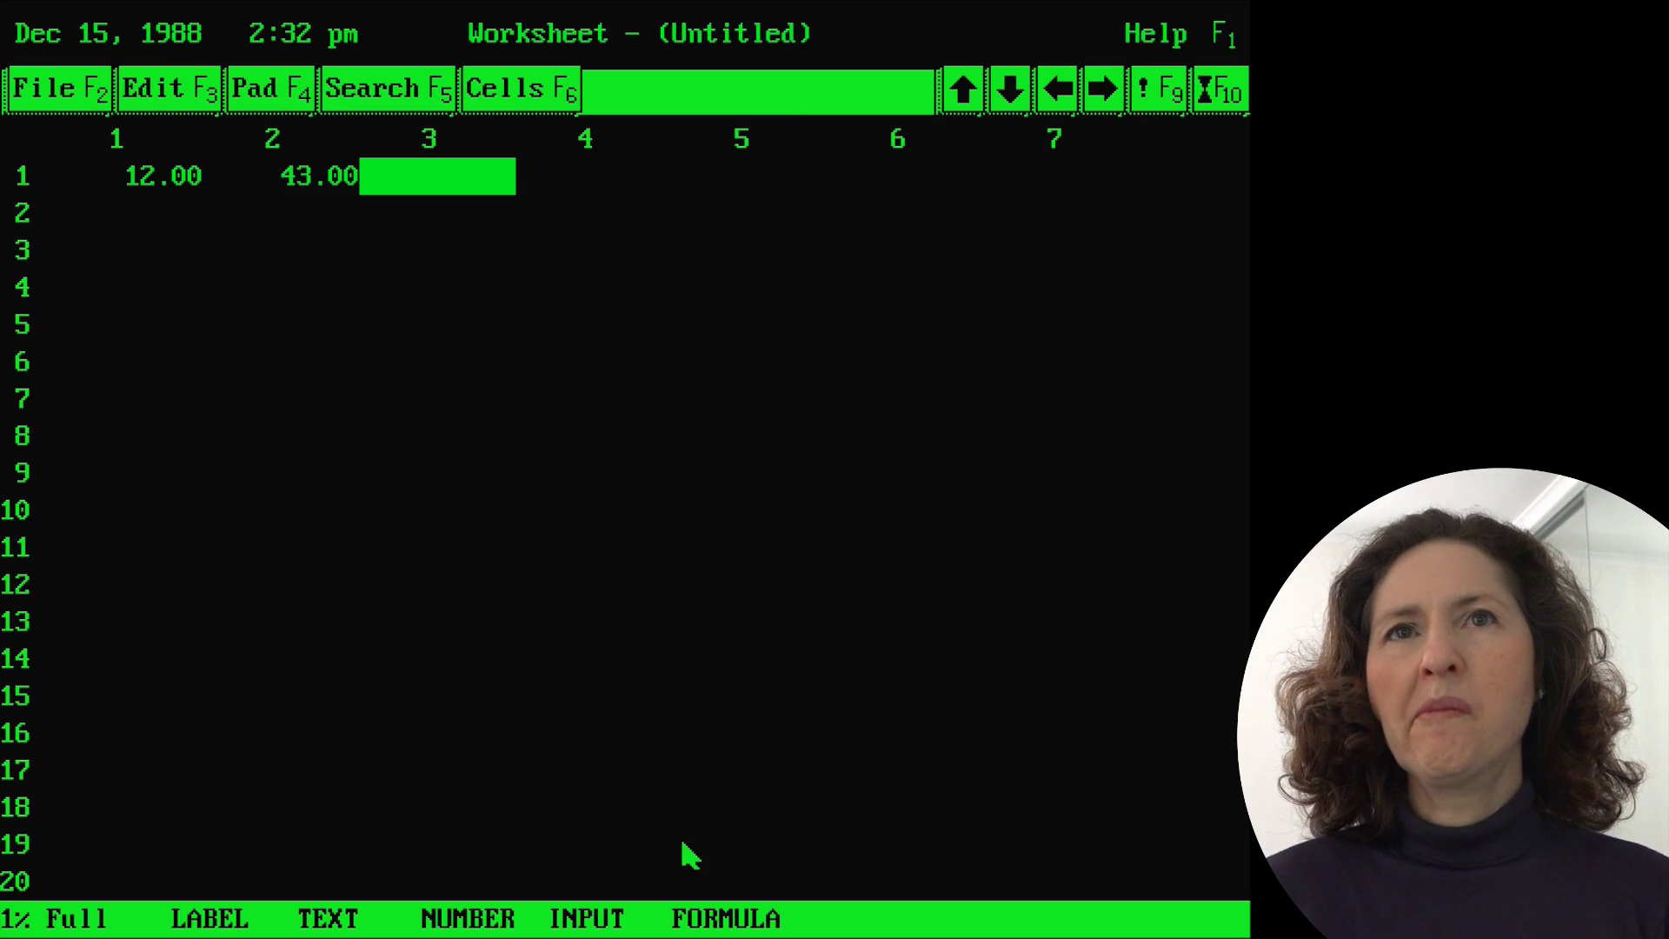
- Enter =a1+a2 in row 1, column 3 and open that cell's formula for editing
text(=a1+a)
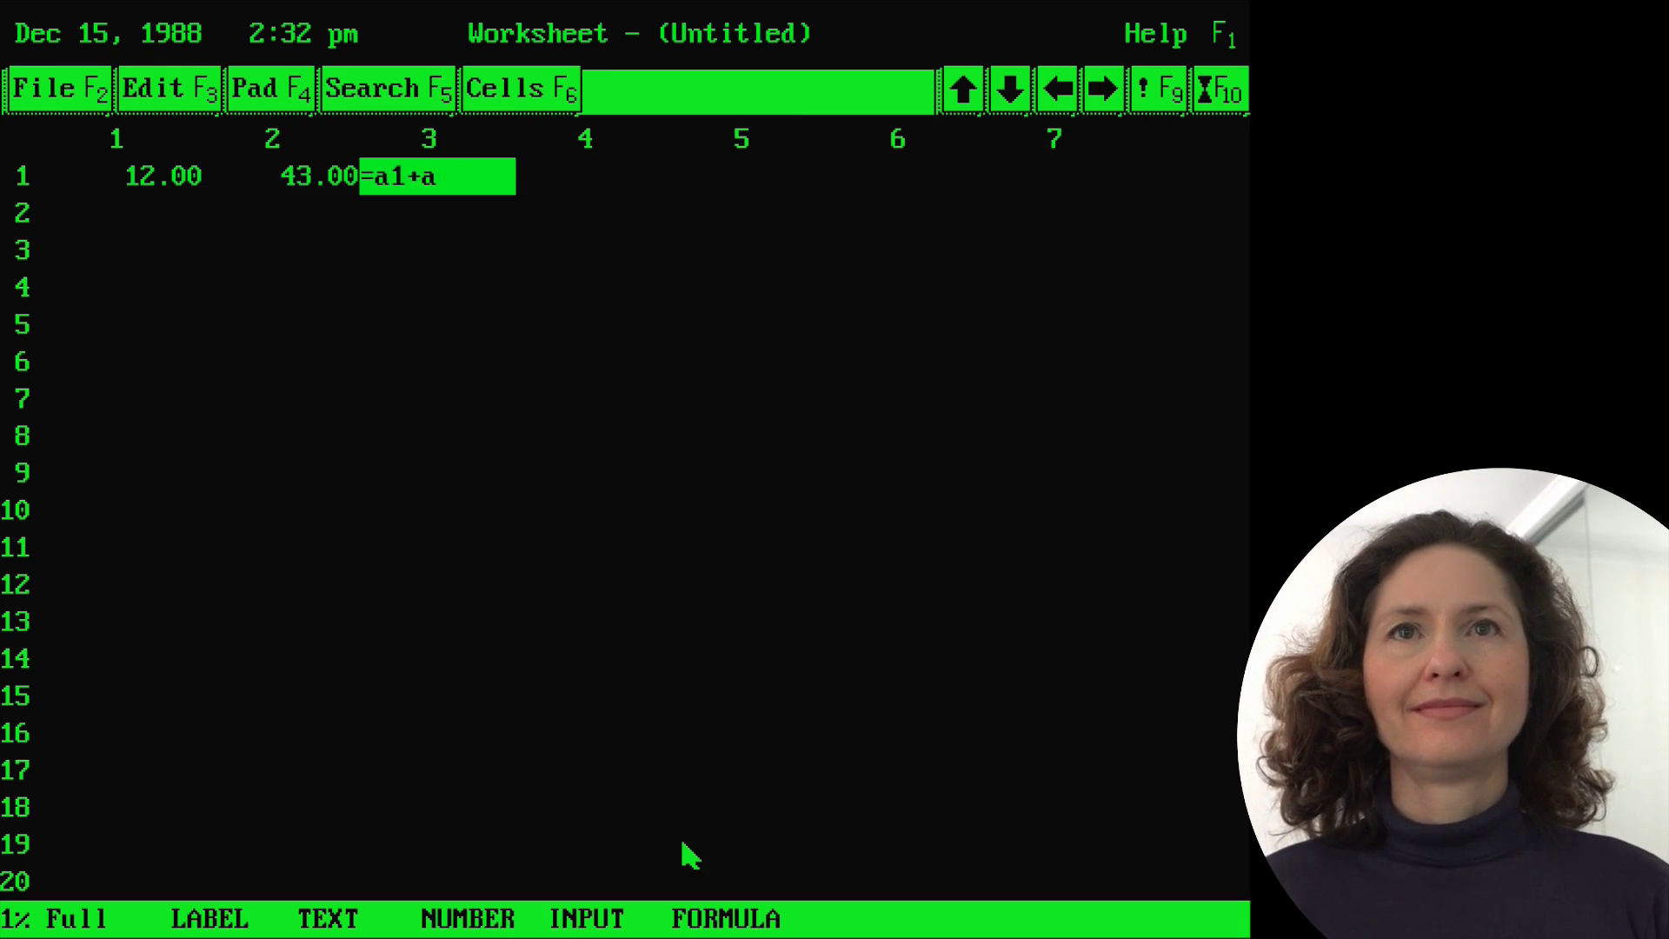
text(2)
key(Return)
key(Return)
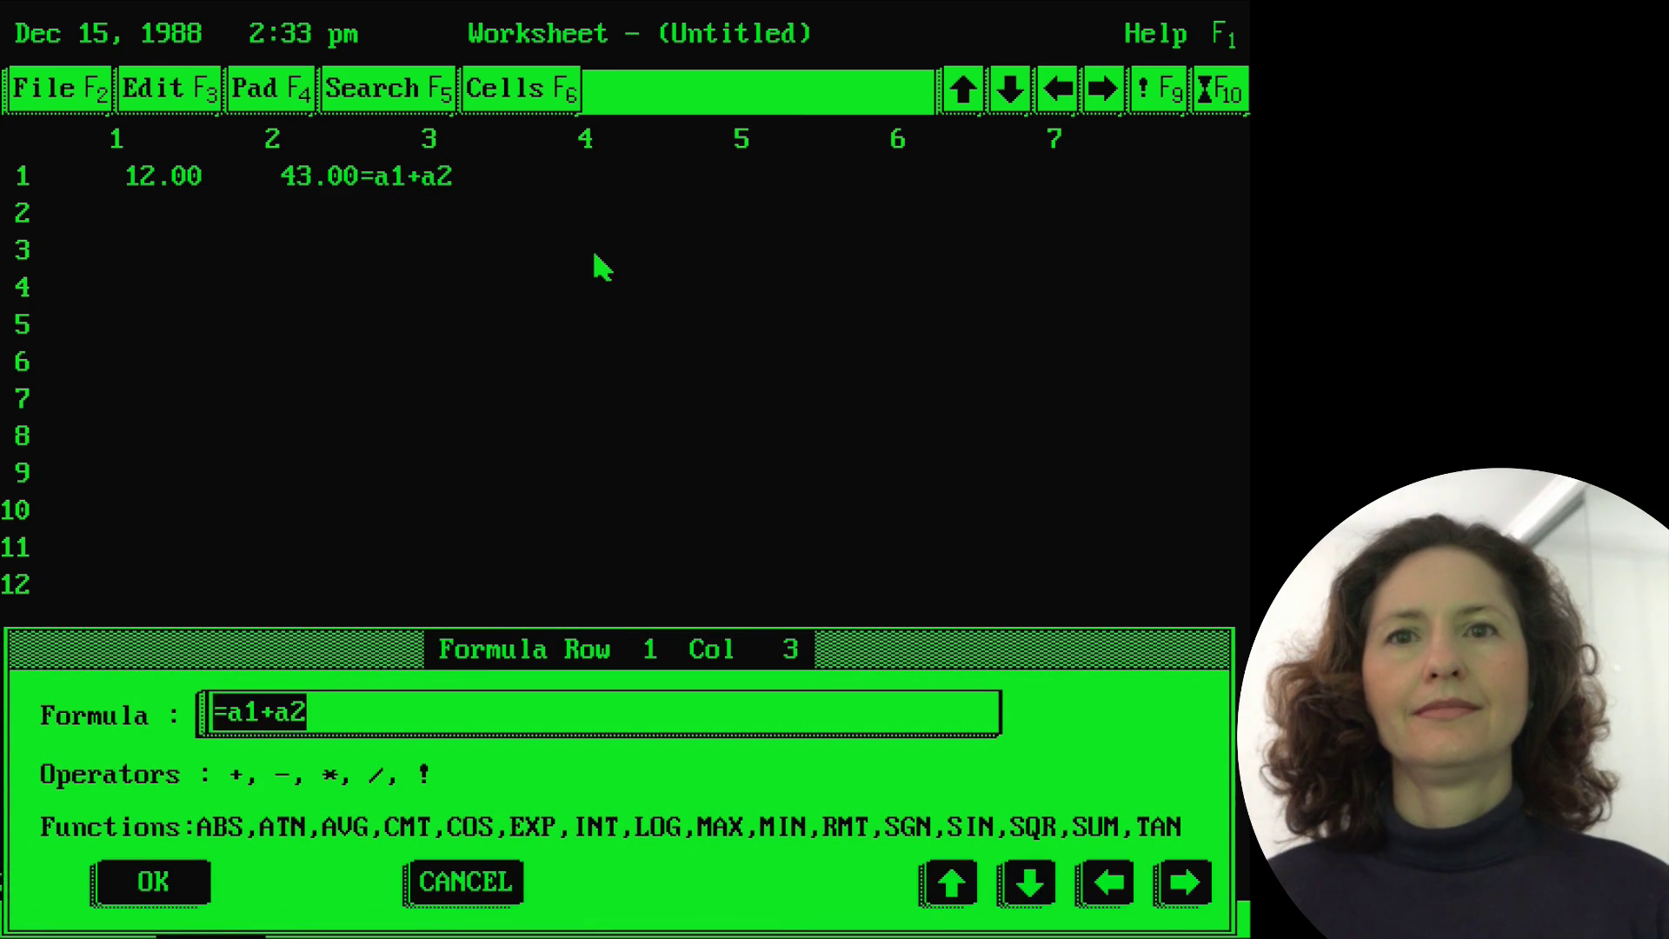
- Set the formula of the cell in row 4, column 1 to R1C1+R2C1+R3C1
text(r)
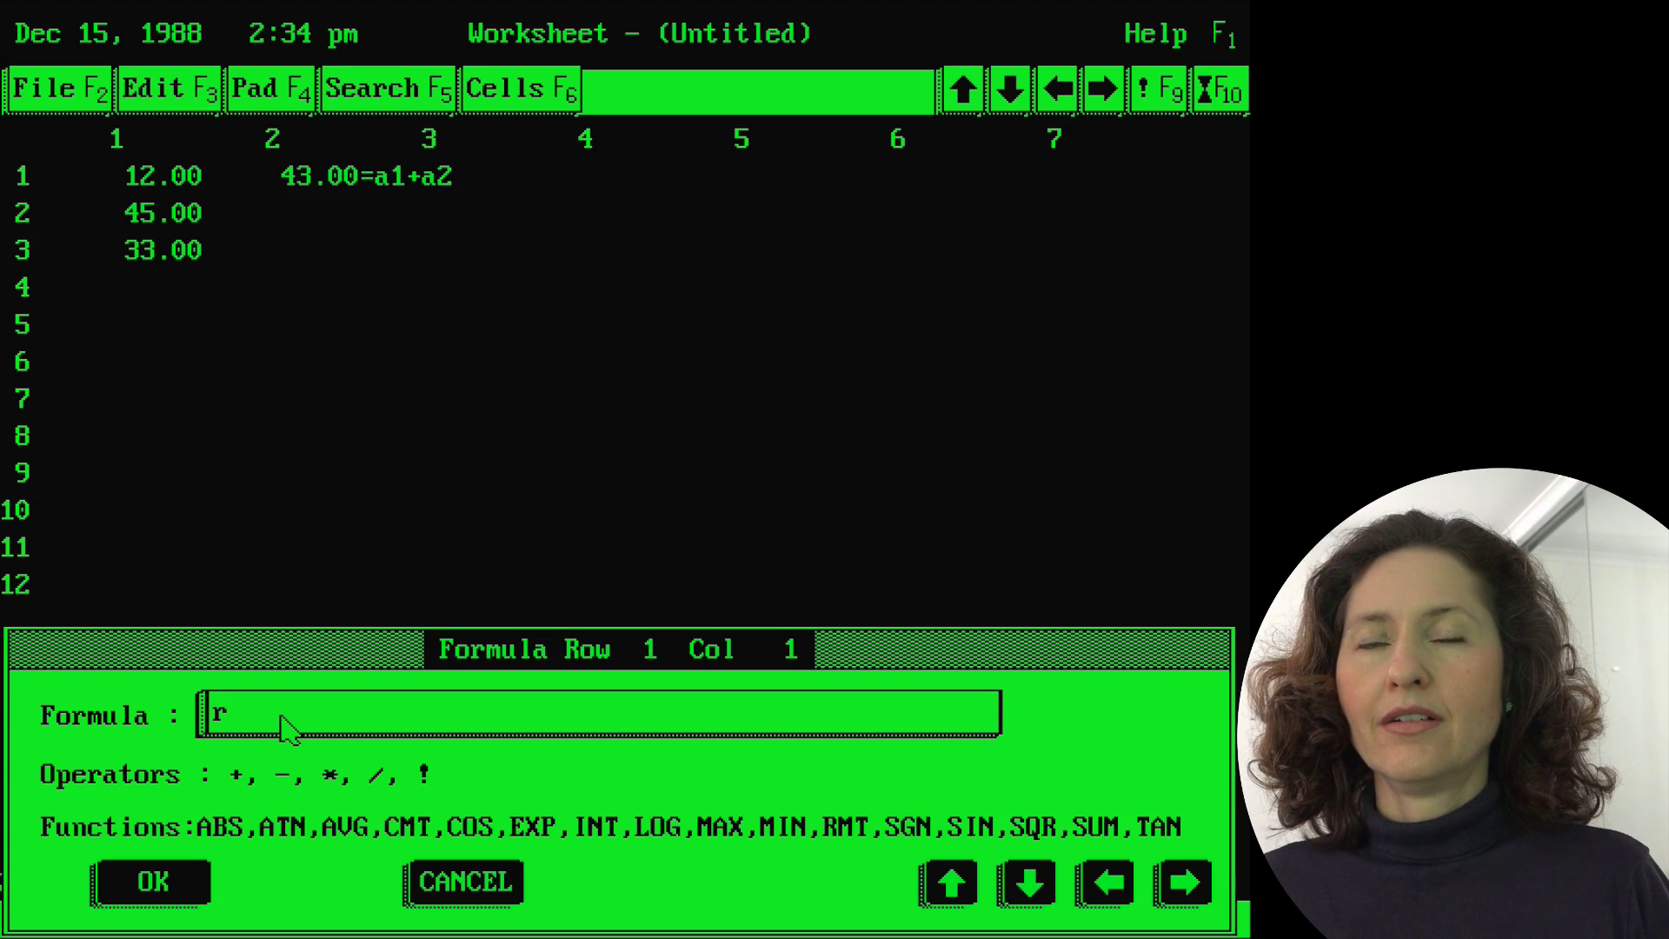
text(R2C1+)
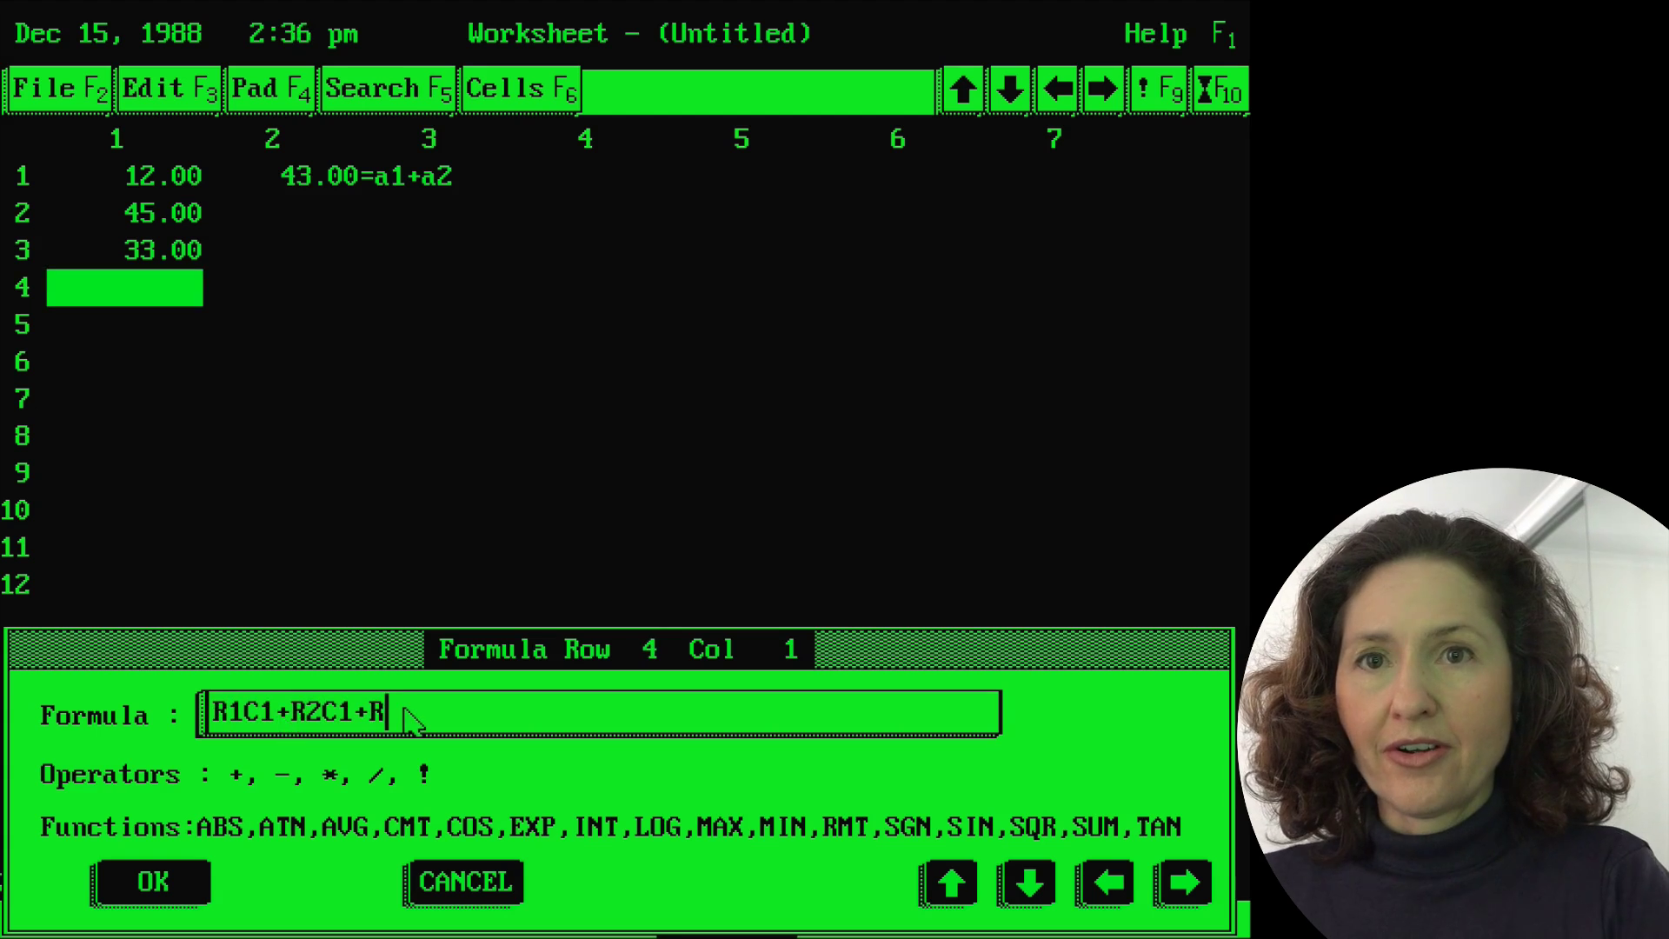
text(R3C)
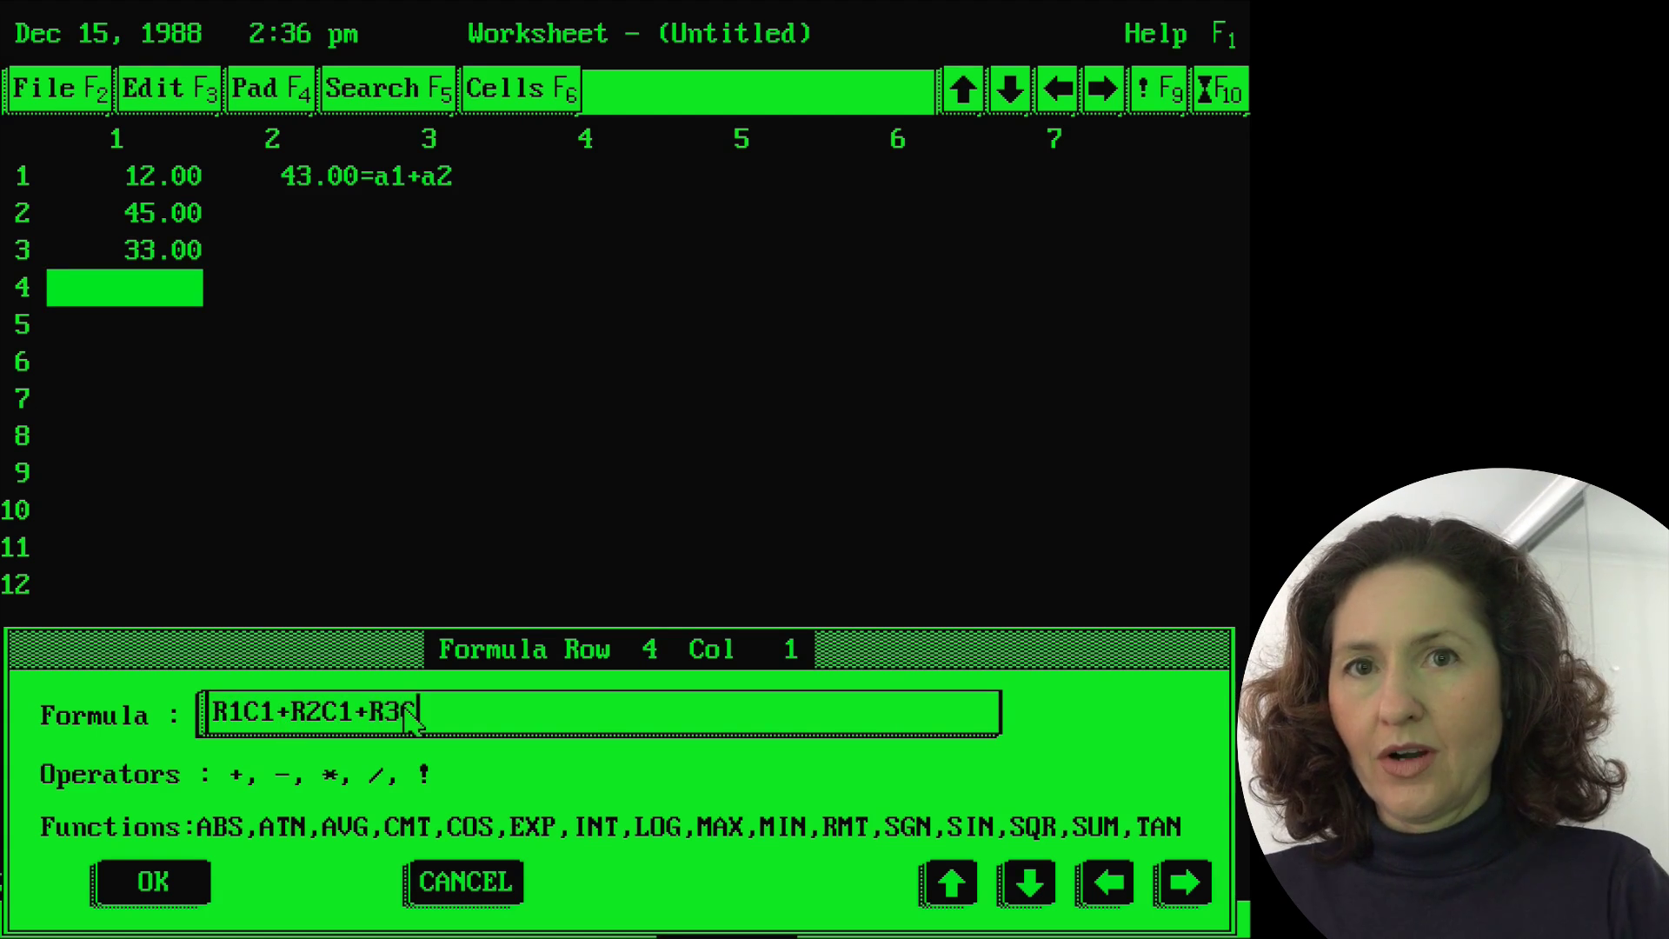
text(1)
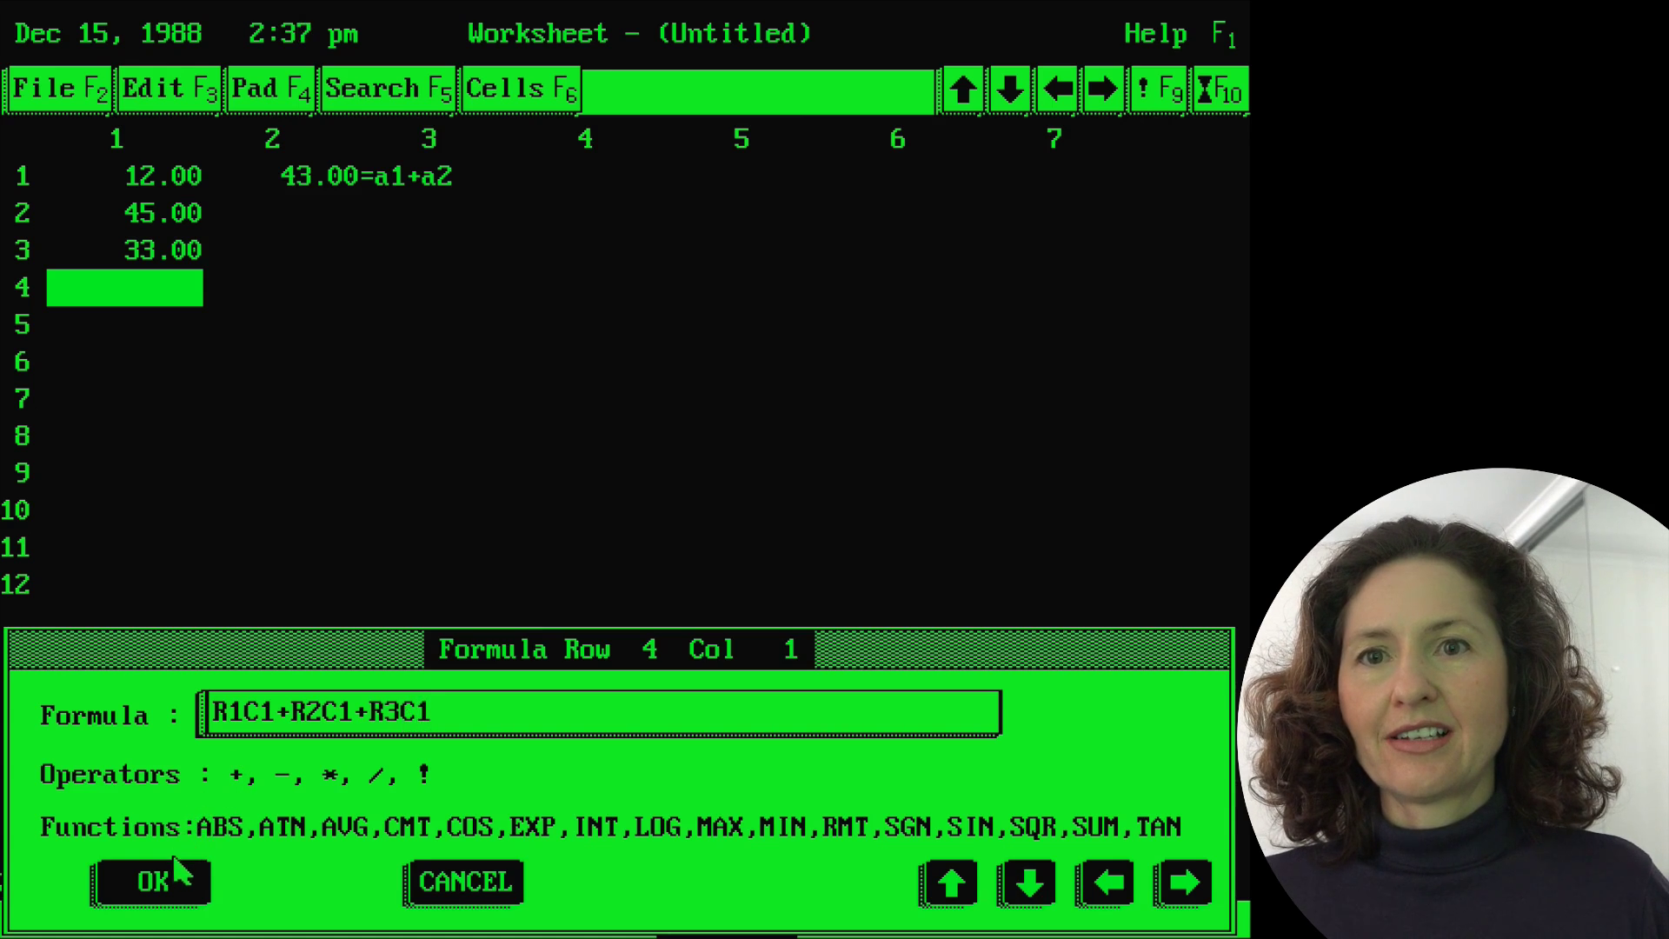
click(177, 895)
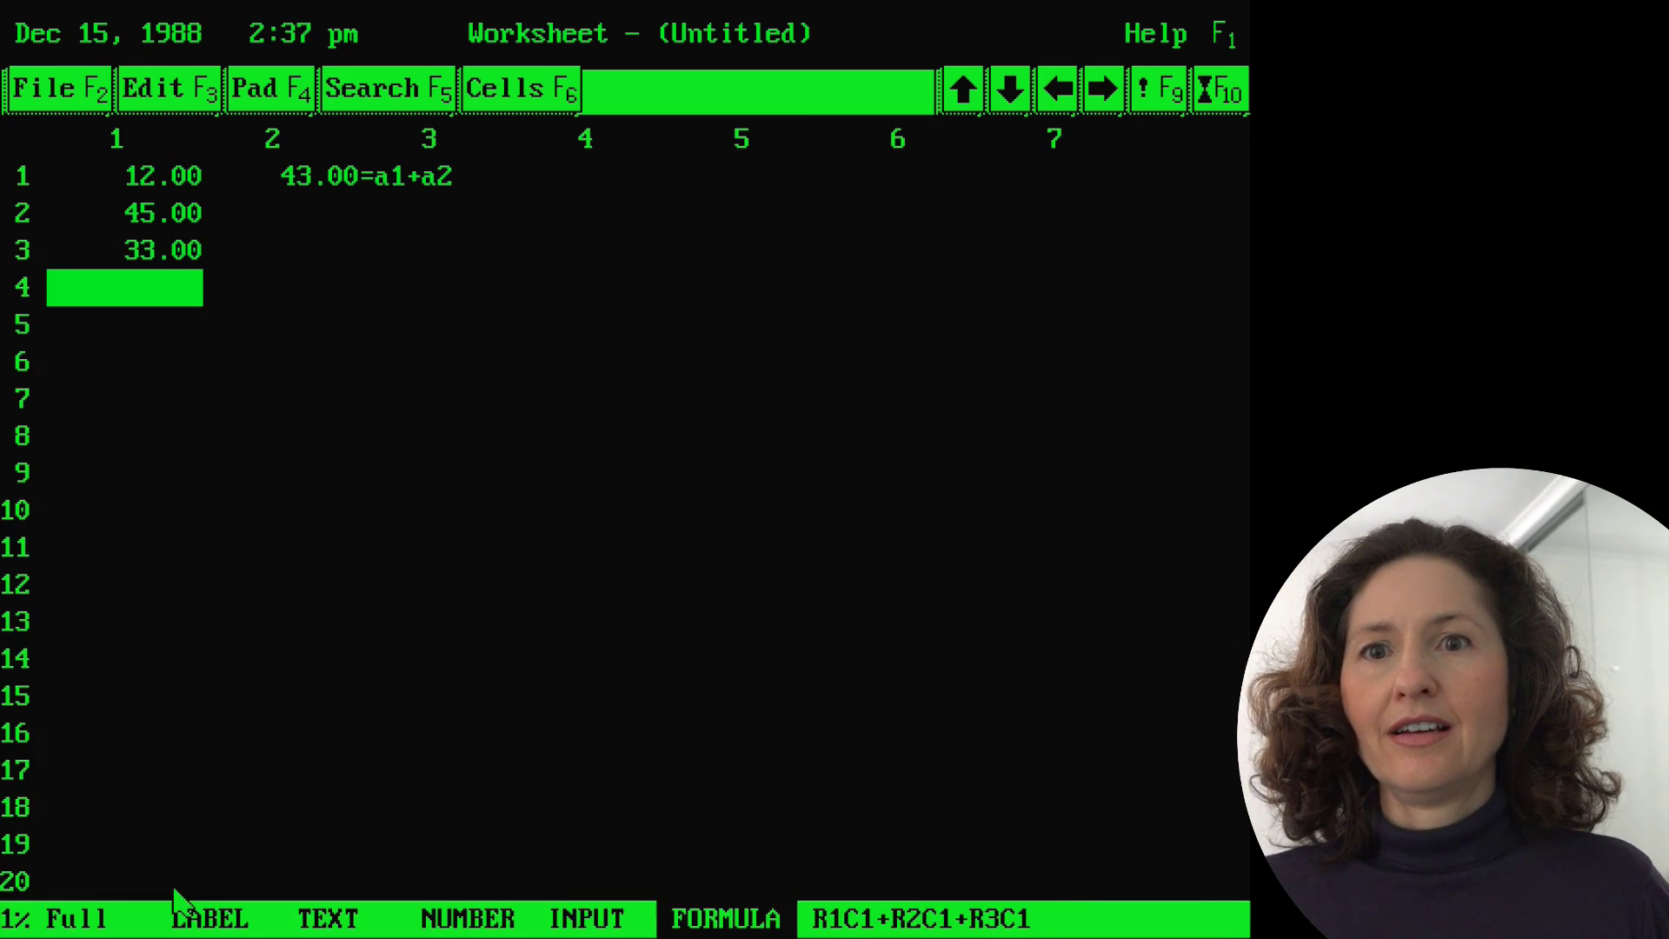
- Try the formula SUM R1C1,R2C1,R3C1 in row 4, column 1, and leave the formula editor
click(254, 511)
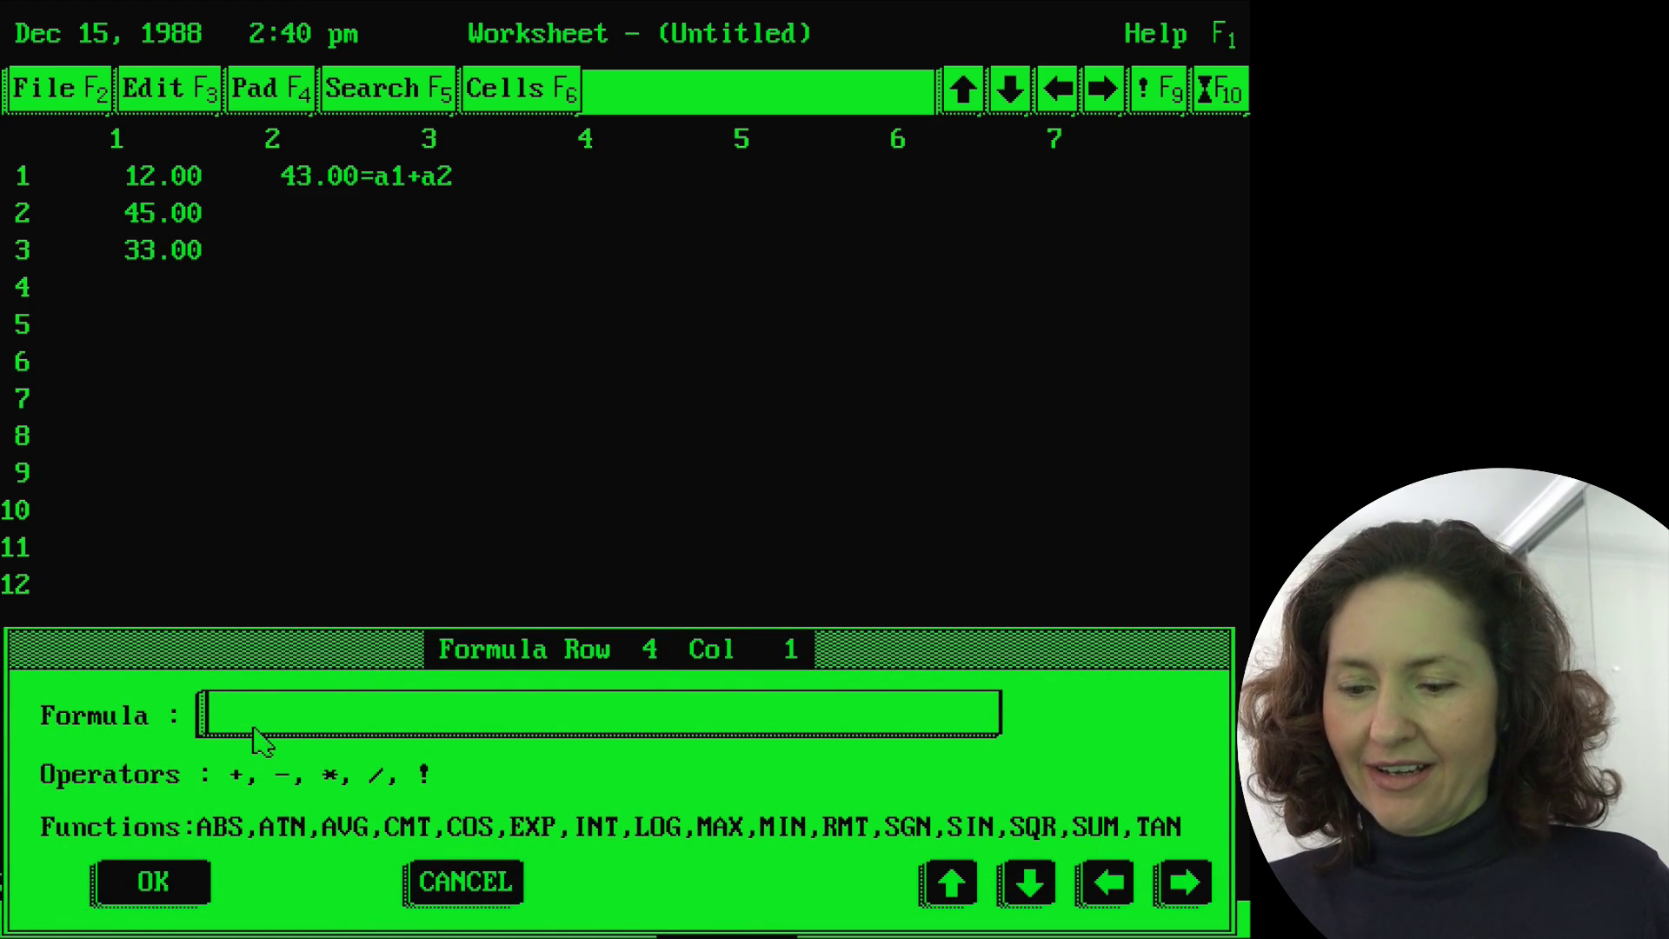
text(SUM)
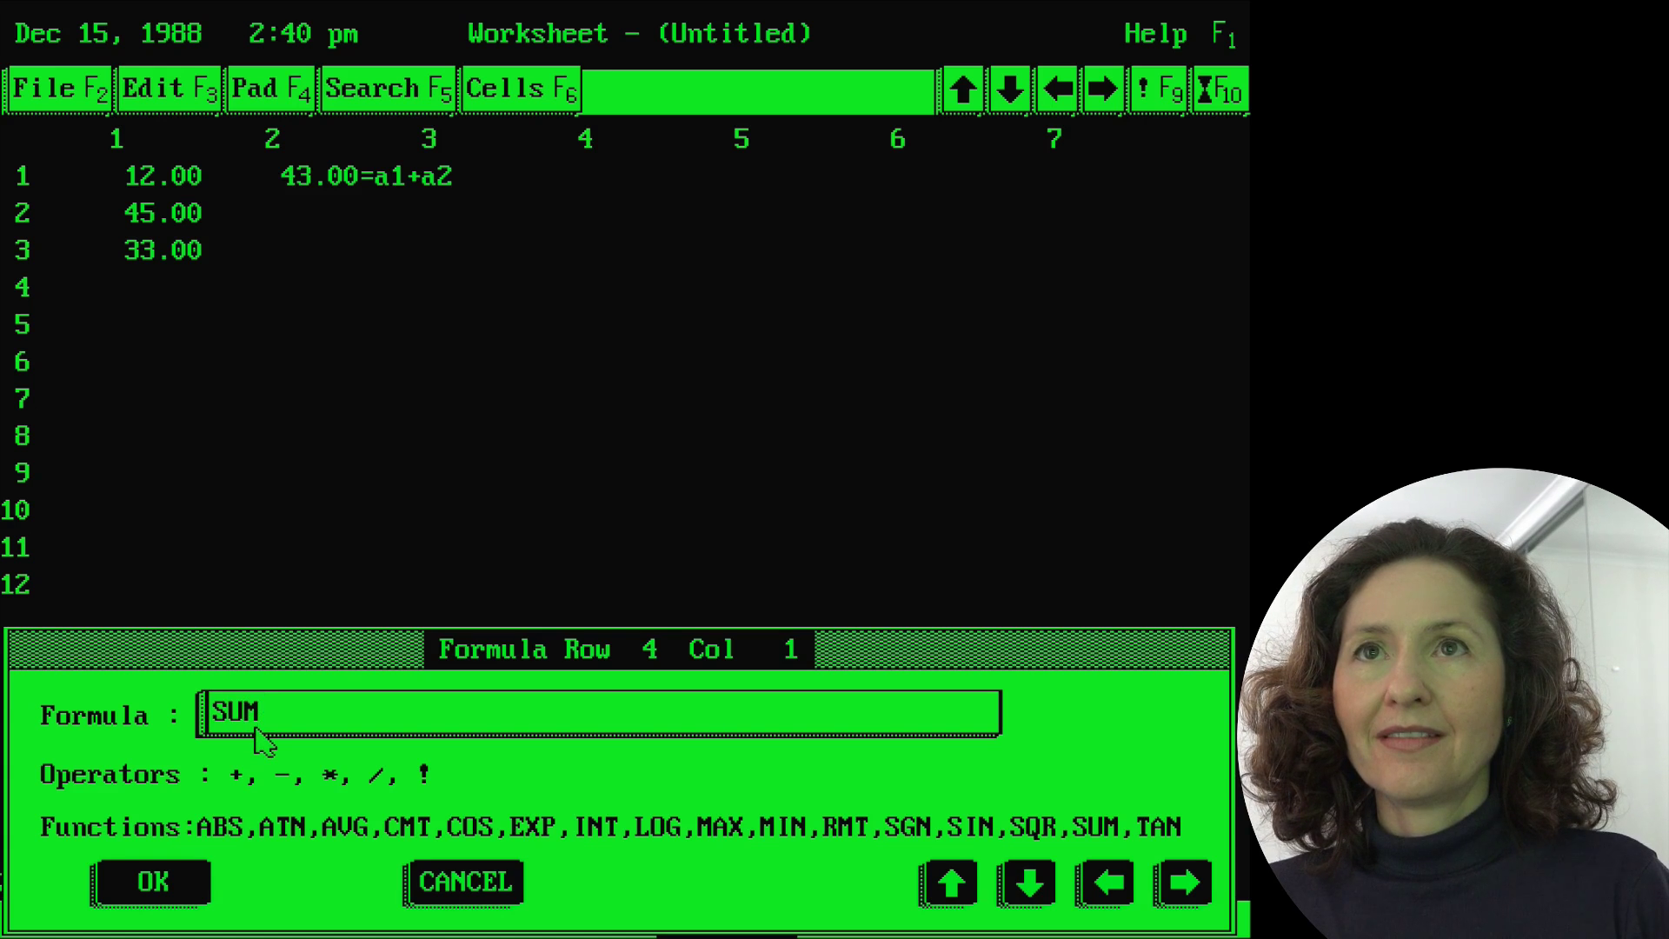
text(R1C1,R2C1,R3C1)
click(194, 885)
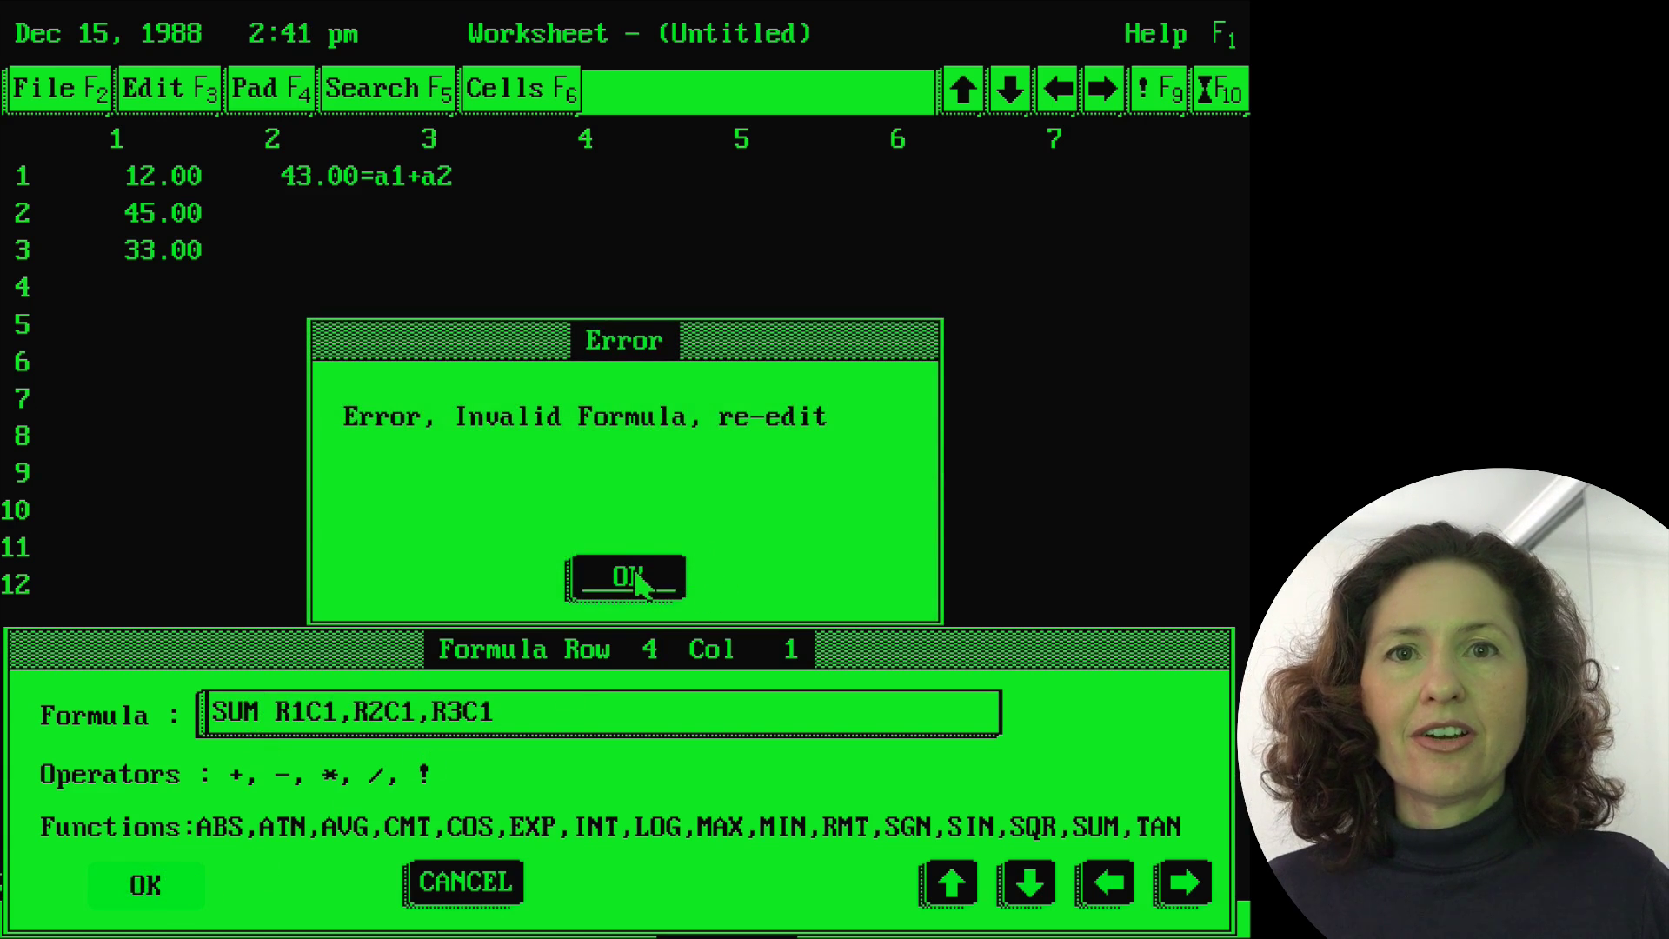
click(634, 581)
key(Escape)
- Open the DeskMate Quick Reference and look through its Index of Topics for worksheet formula help
click(476, 94)
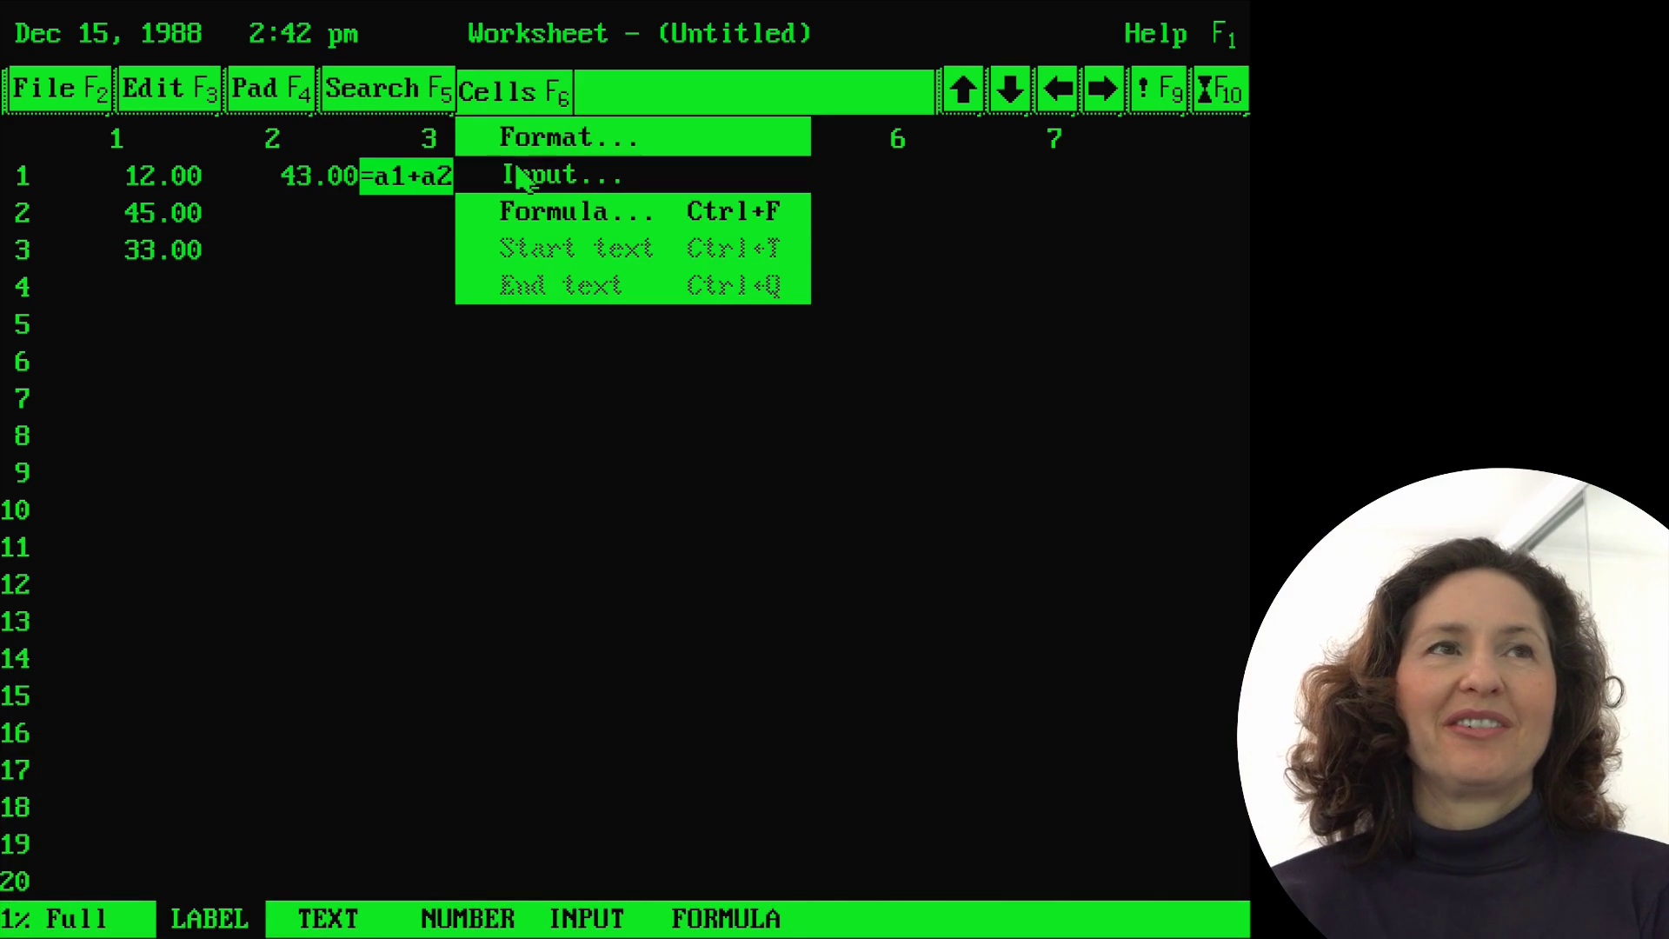
key(F1)
key(Down)
key(Down)
key(Down)
key(Down)
key(Down)
key(Down)
key(Down)
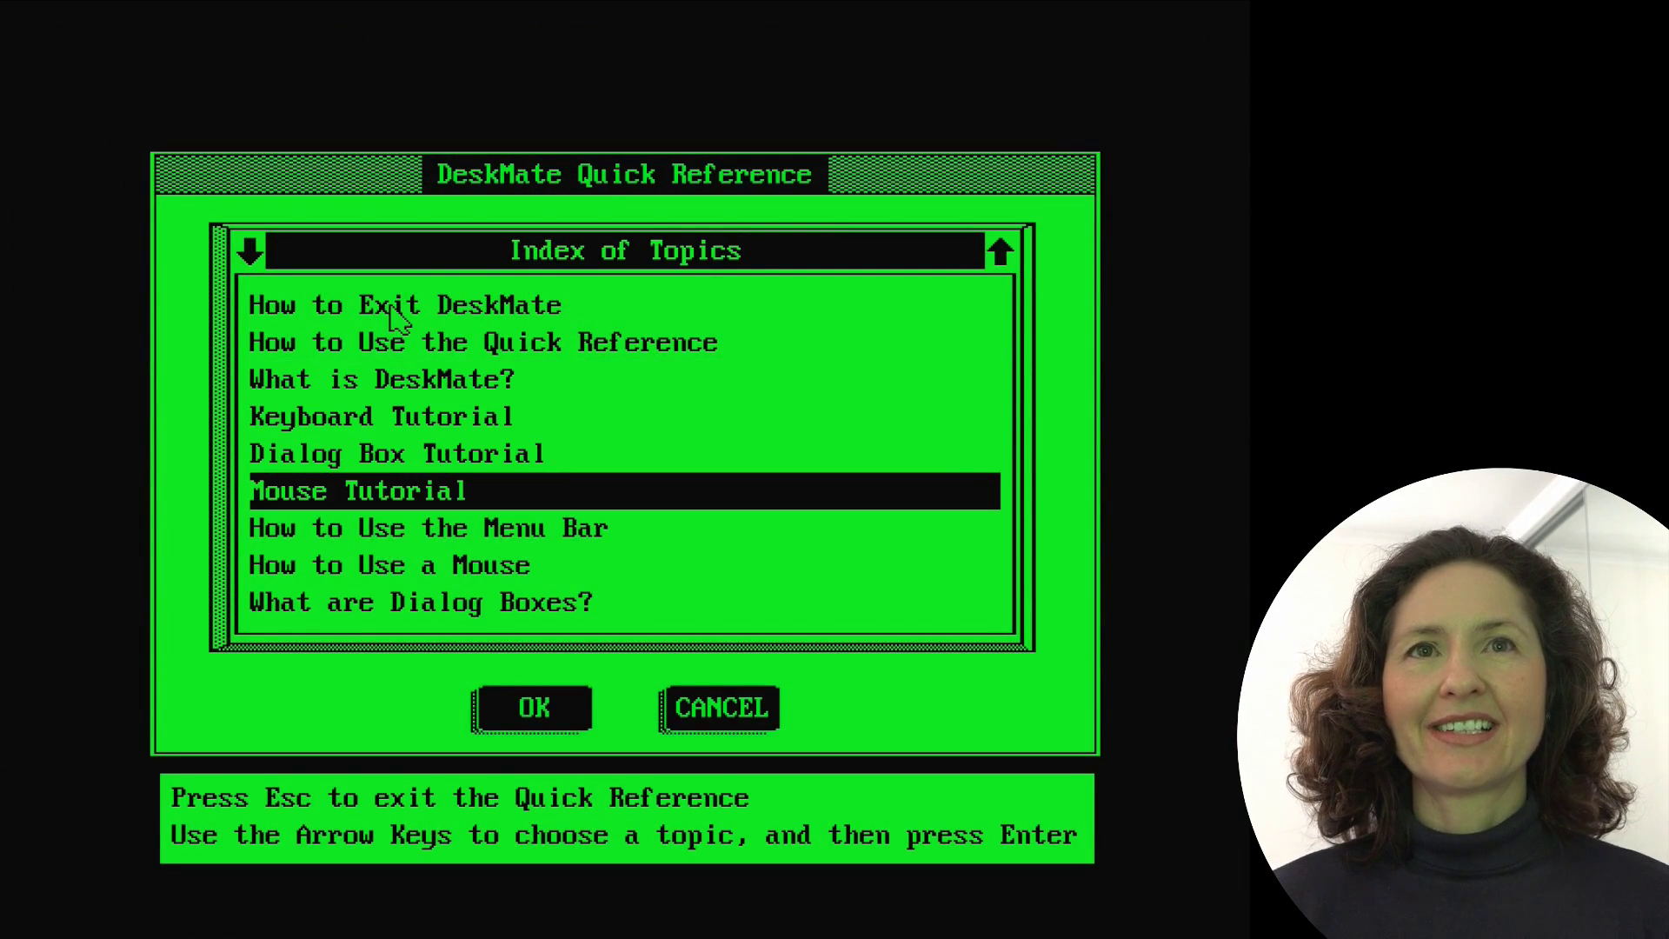
key(Down)
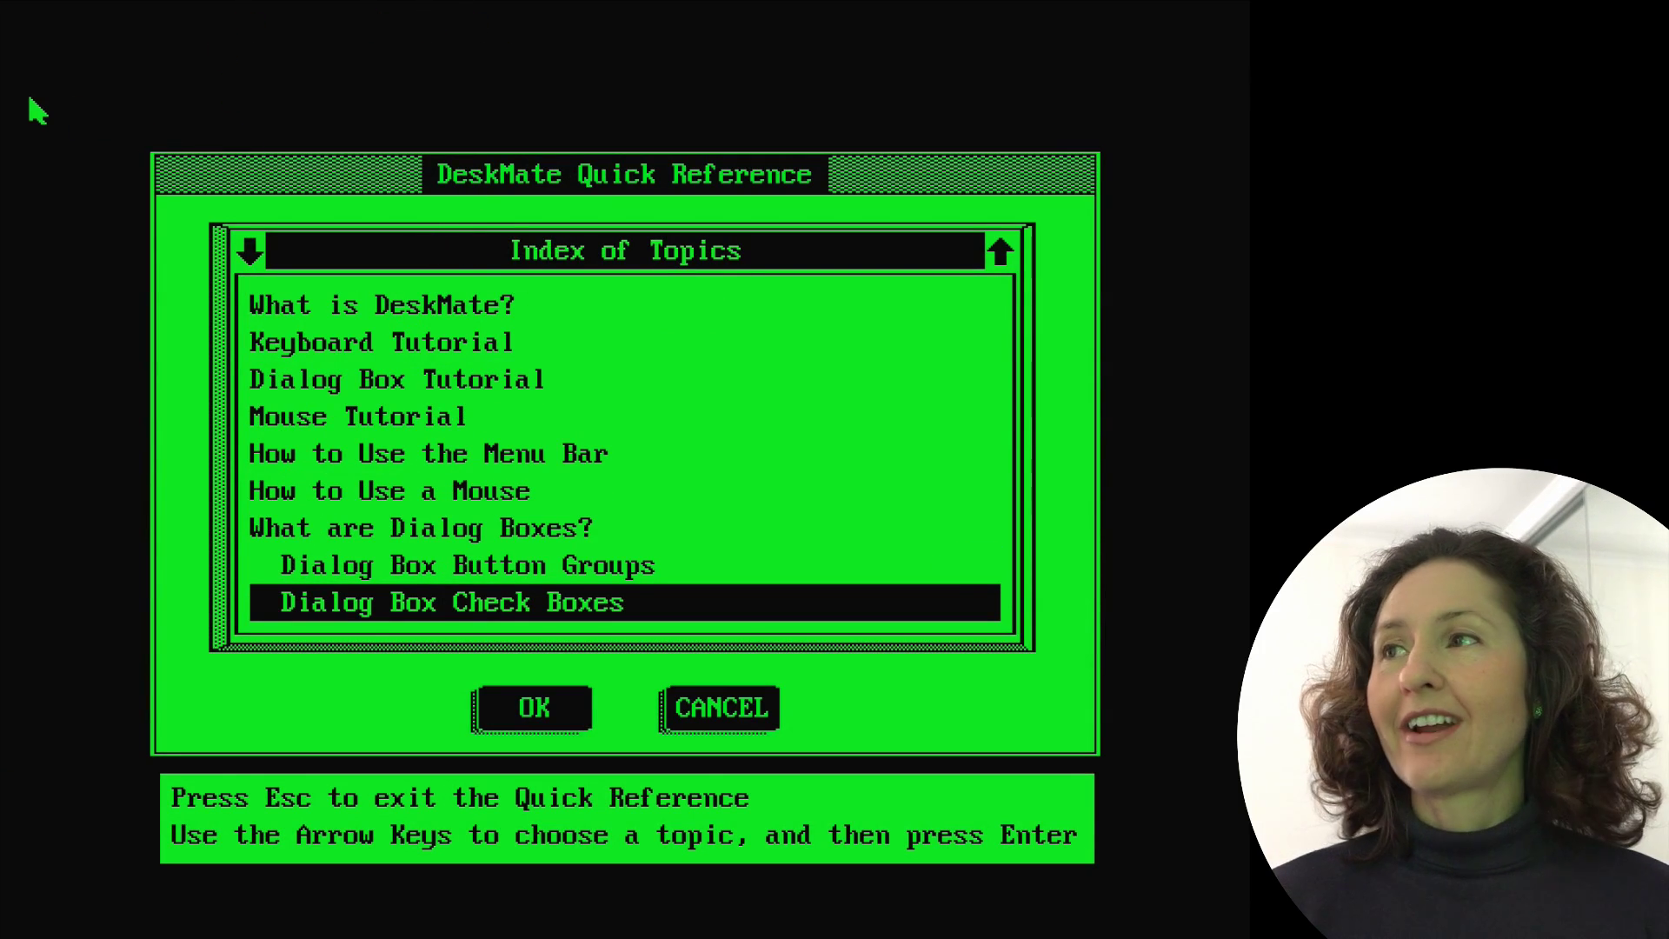
key(Down)
key(Down)
key(Down)
key(Down)
key(Down)
key(Down)
key(Down)
key(Down)
key(Down)
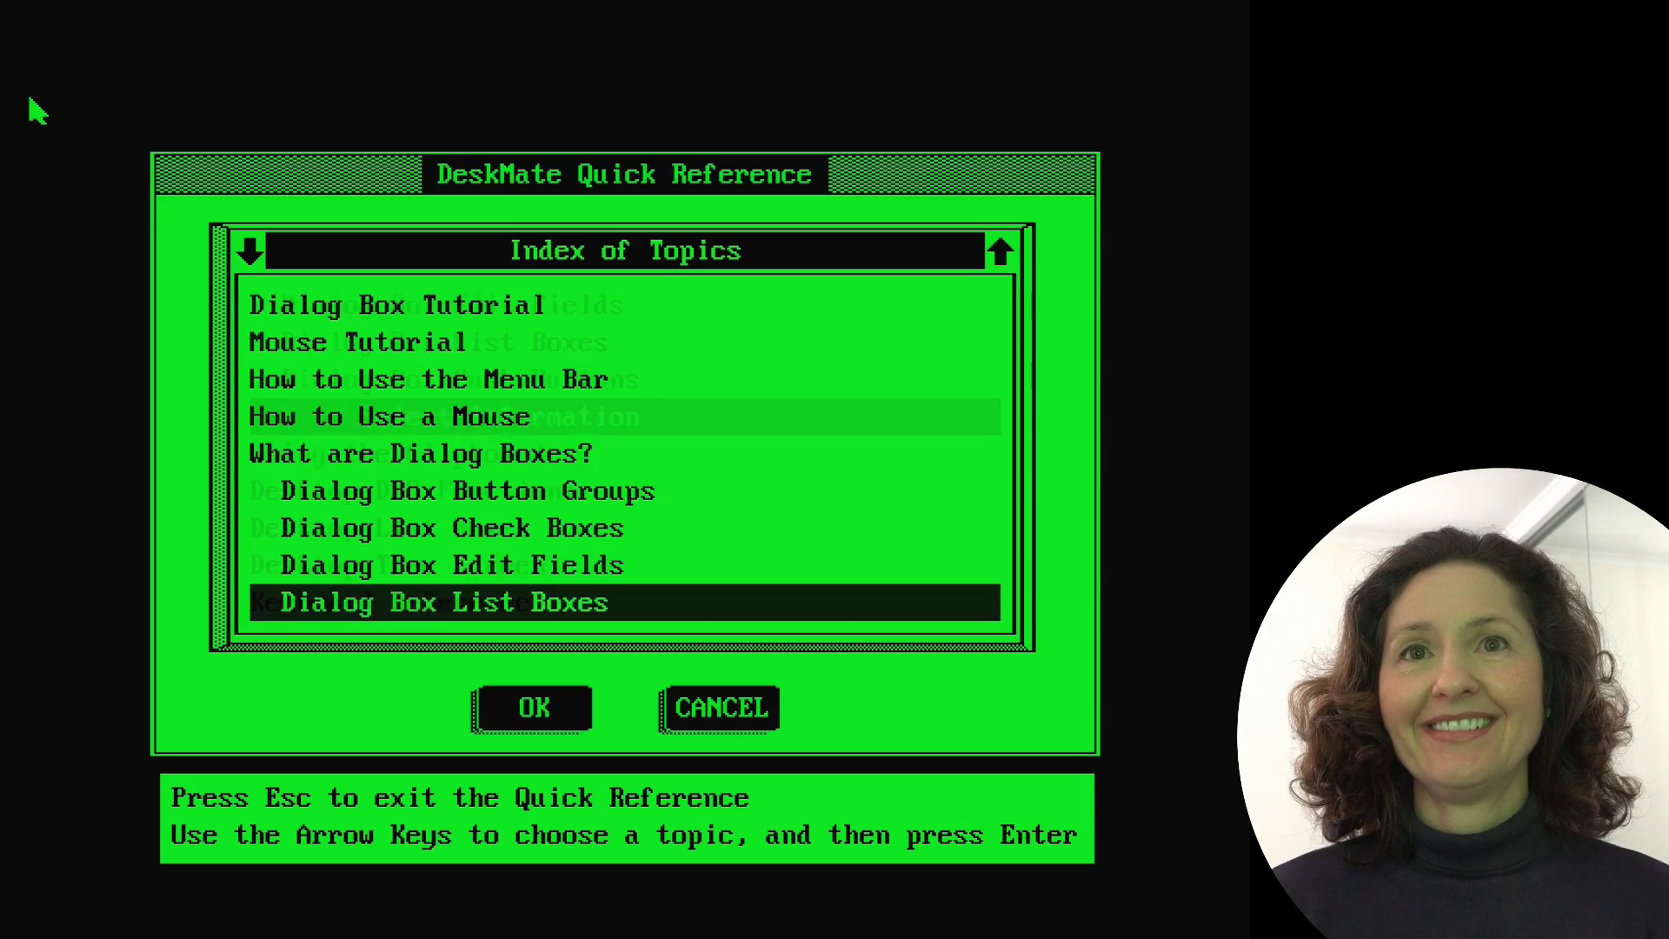
key(Up)
key(Up)
key(Up)
key(Up)
key(Up)
key(Up)
key(Up)
key(Up)
key(Up)
key(Up)
key(Up)
key(Up)
key(Up)
key(Up)
key(Up)
key(Up)
key(Up)
key(Up)
key(Up)
key(Down)
key(Down)
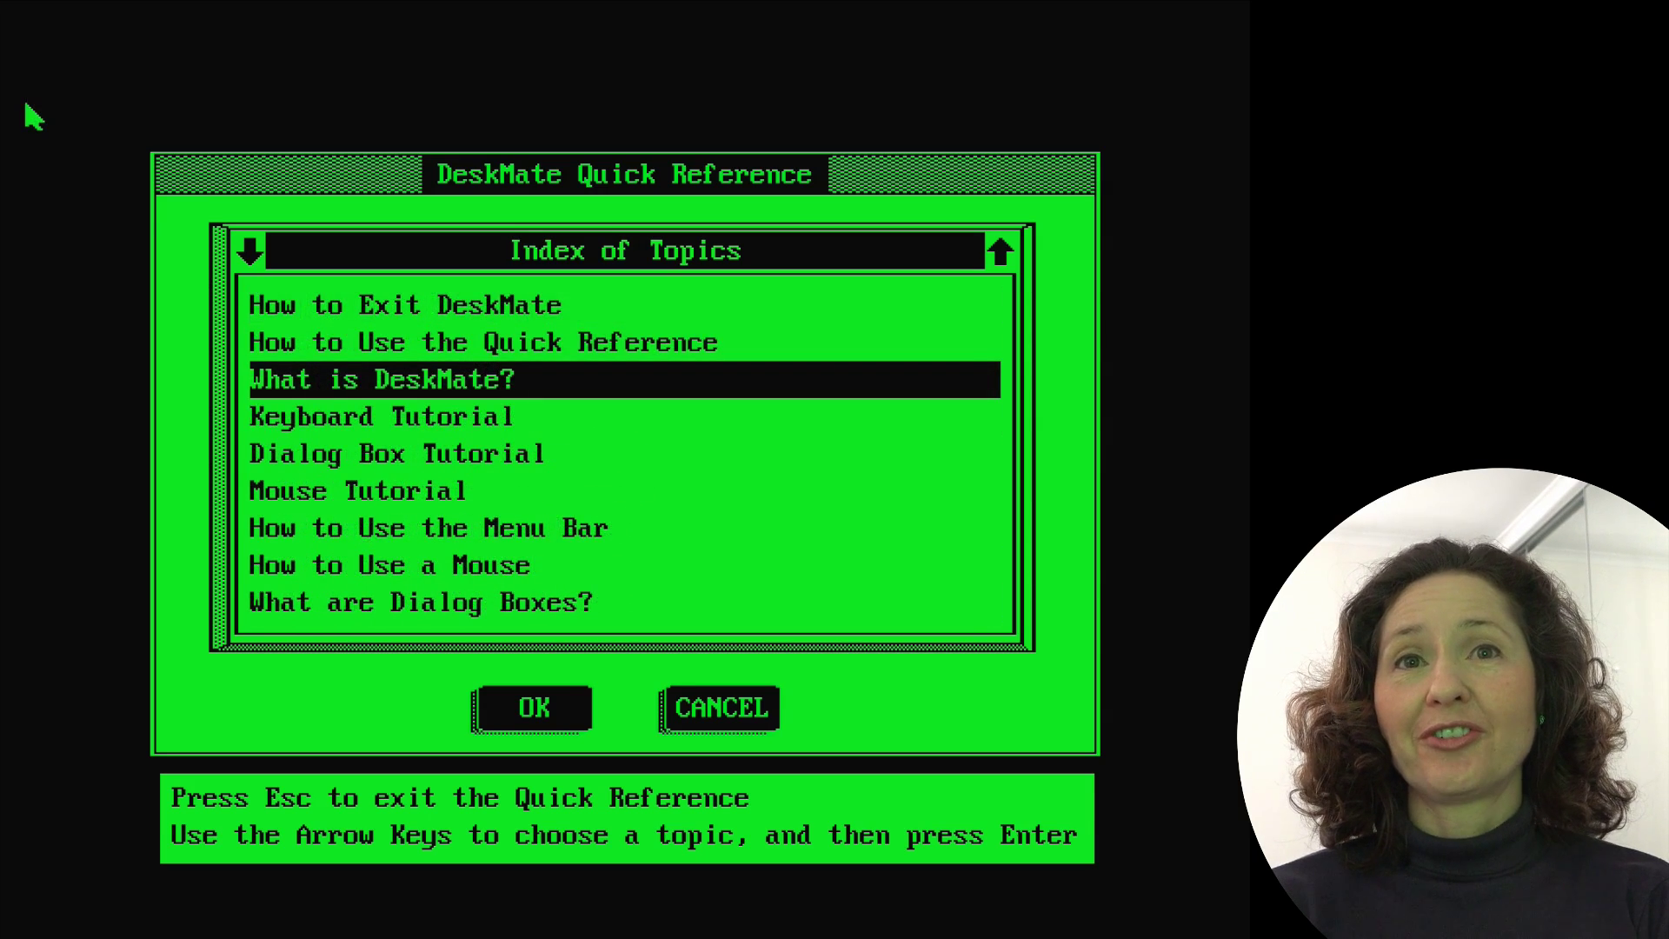
key(Down)
key(Down)
key(Down)
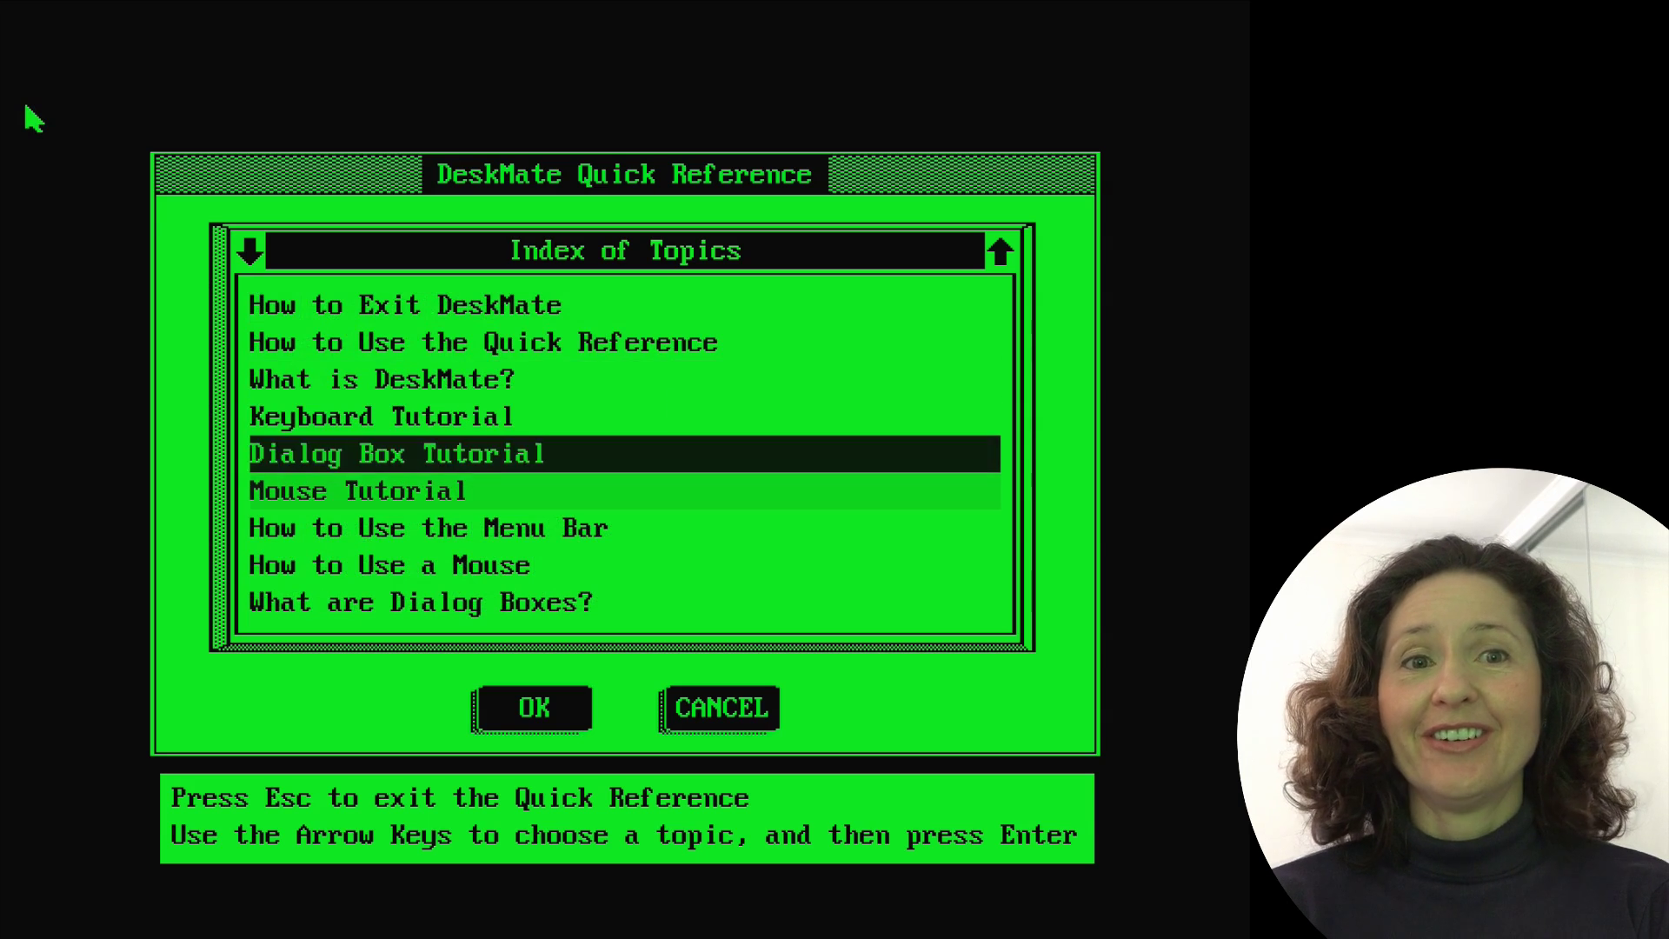
key(Down)
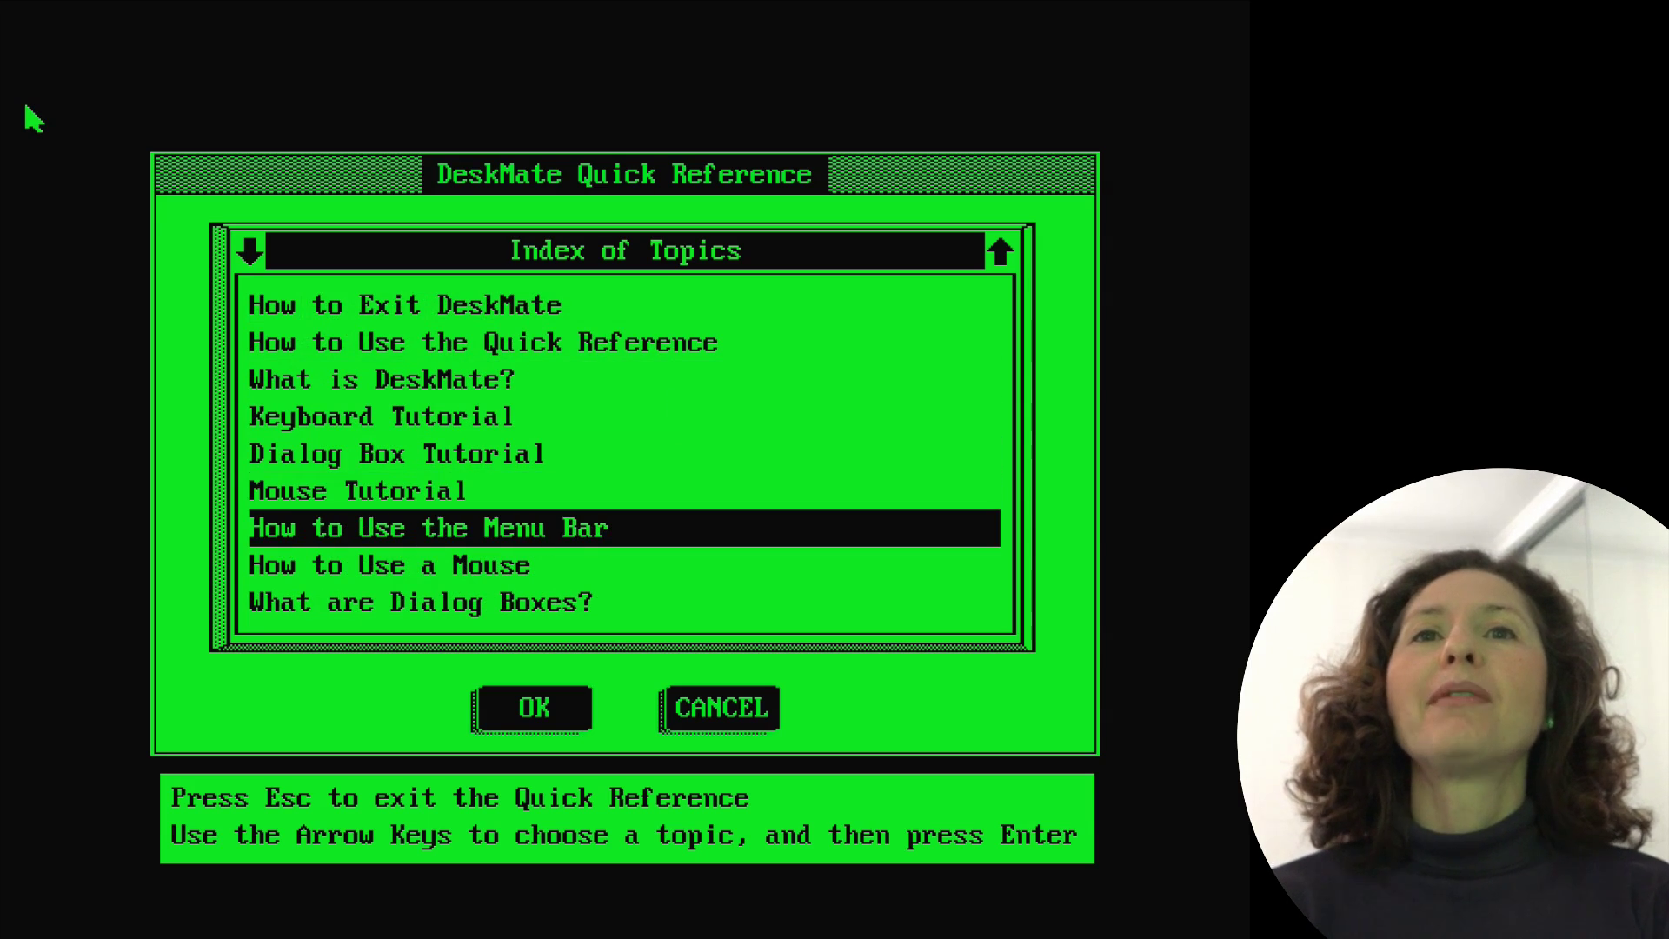
key(Down)
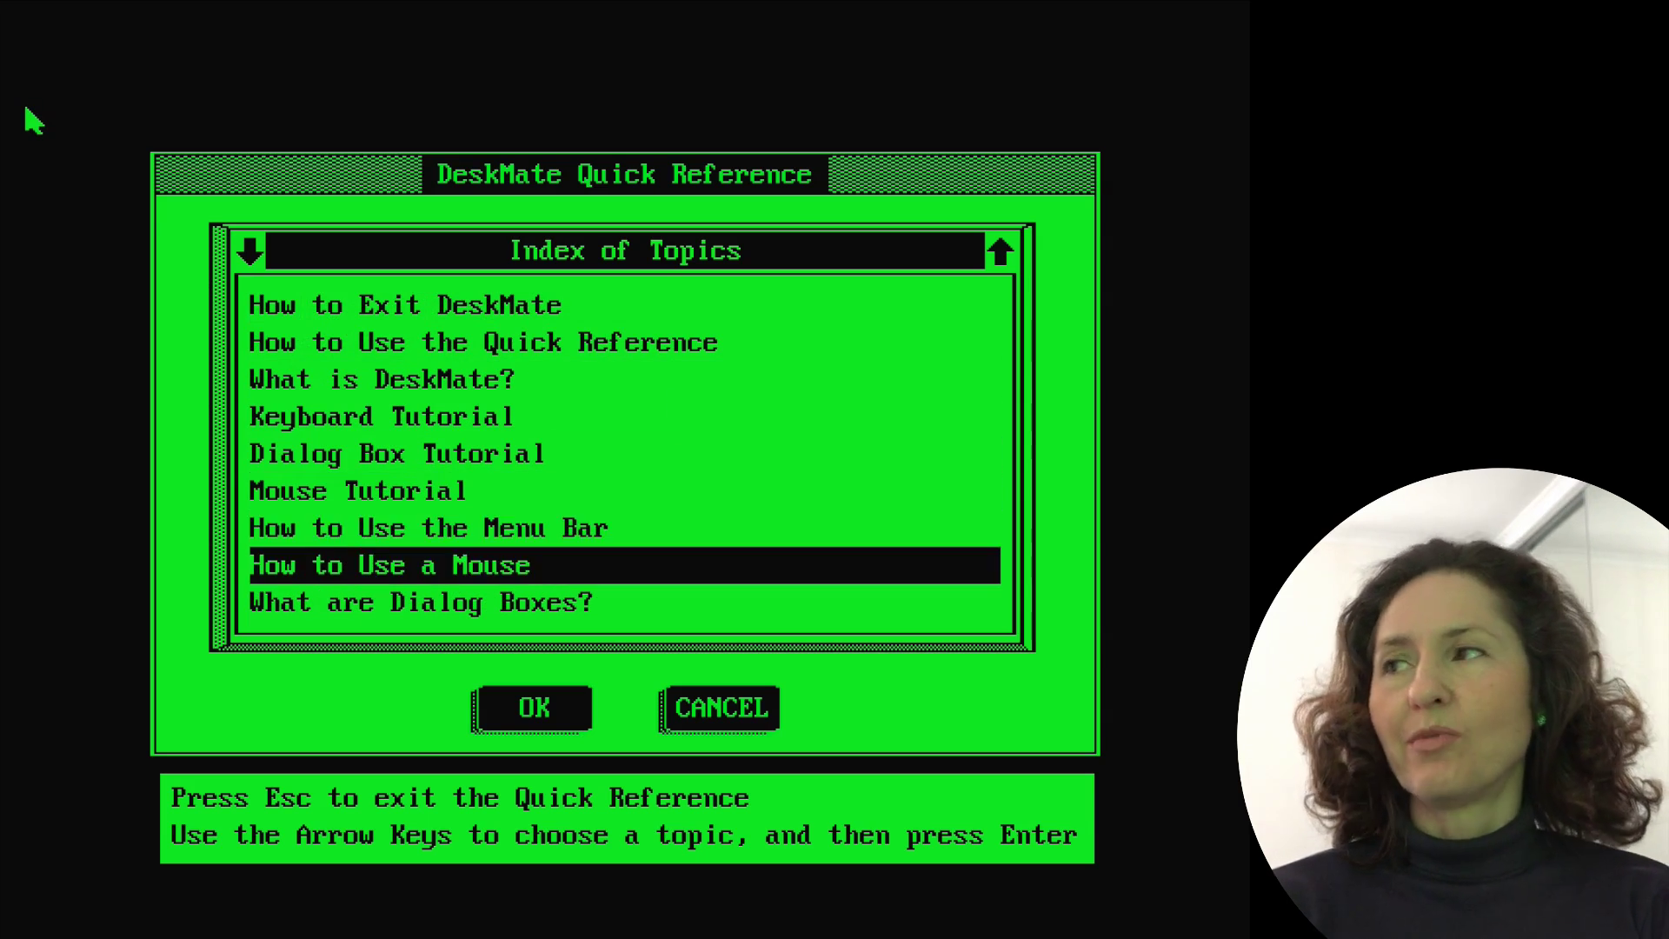
key(Down)
key(Down)
key(Down)
key(Down)
key(Down)
key(Down)
key(Down)
key(Down)
key(Down)
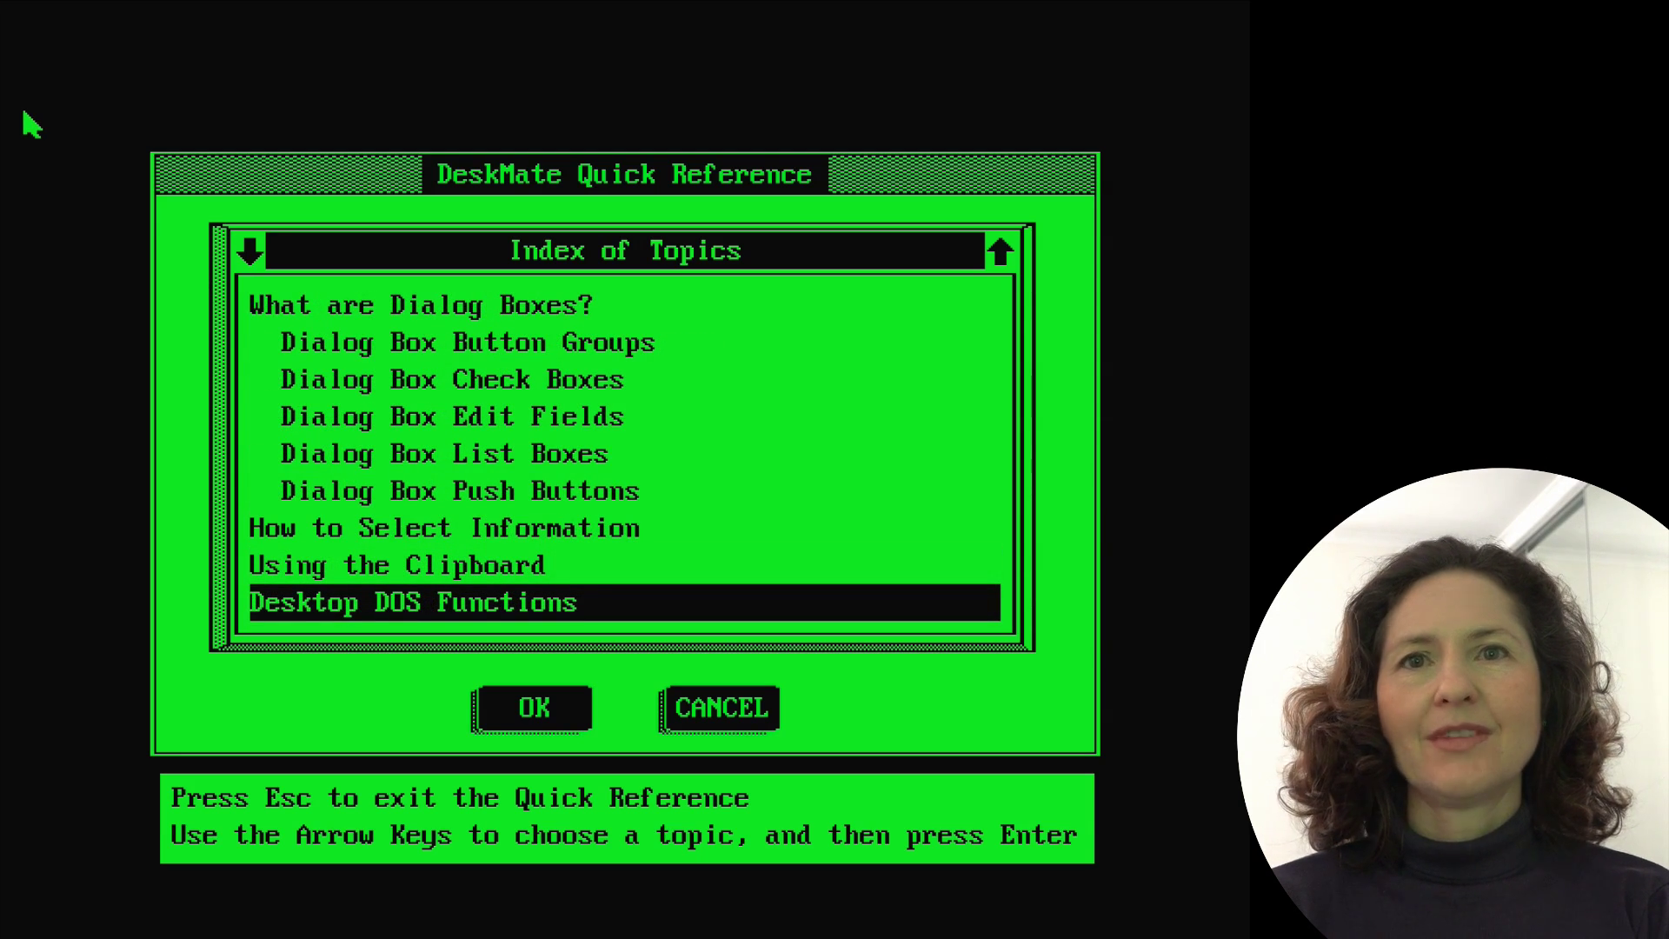
- Look further down the Index of Topics to Desktop Tree Screen, close the Quick Reference, and return to row 4, column 1 of the worksheet
key(Down)
key(Down)
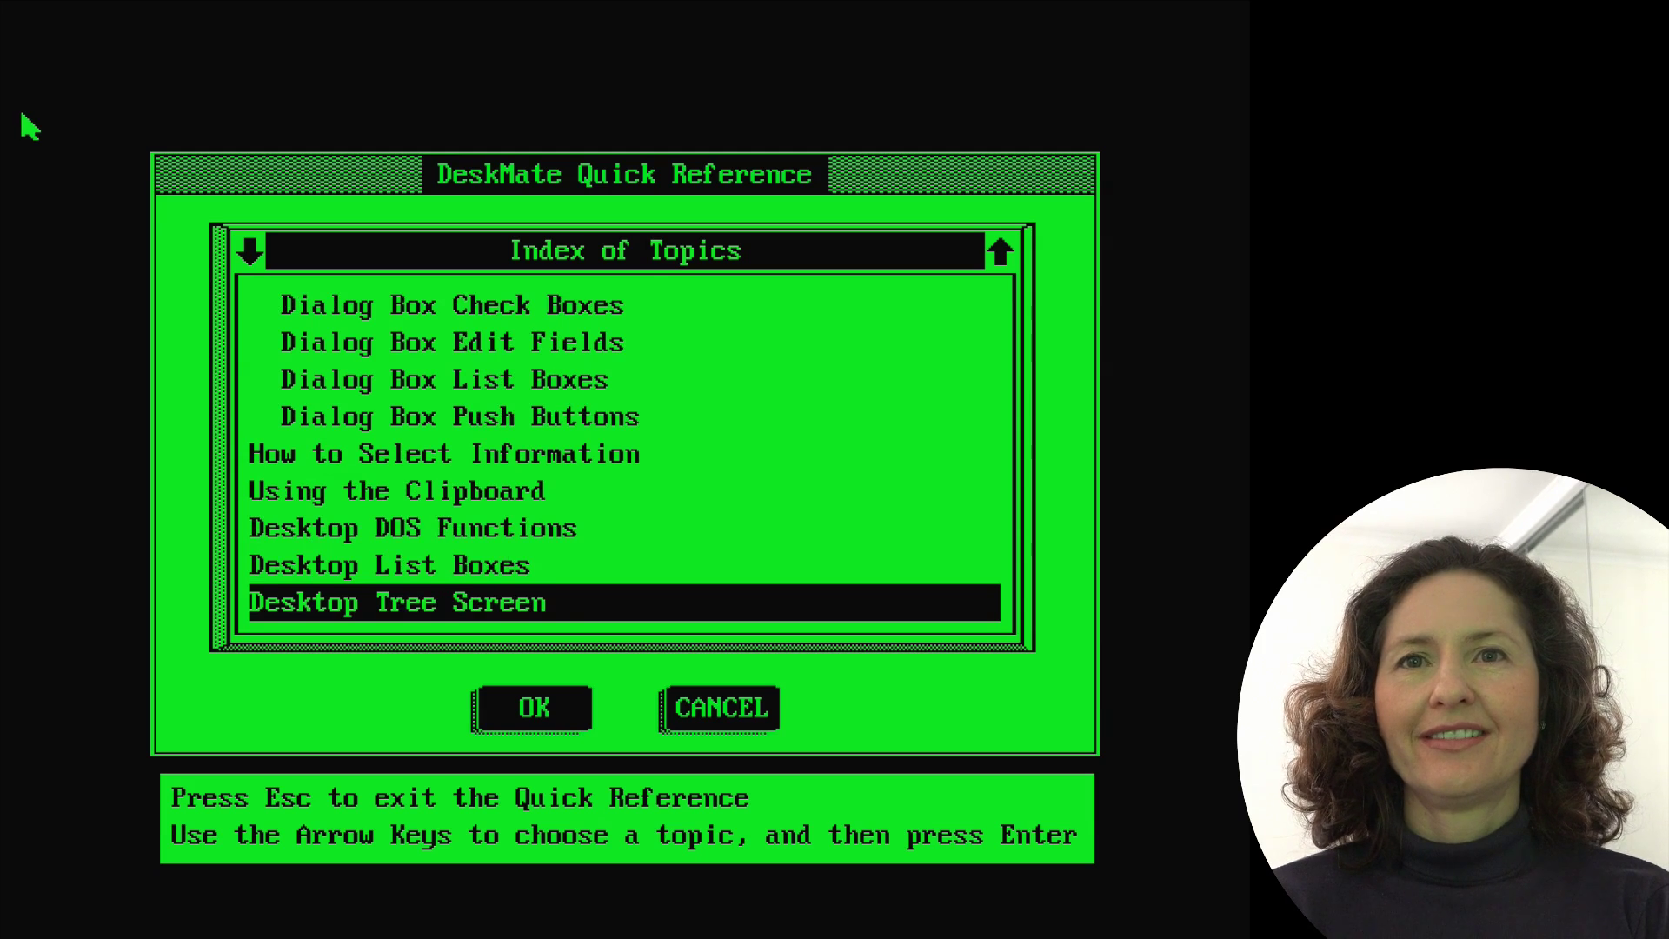
key(Escape)
click(203, 287)
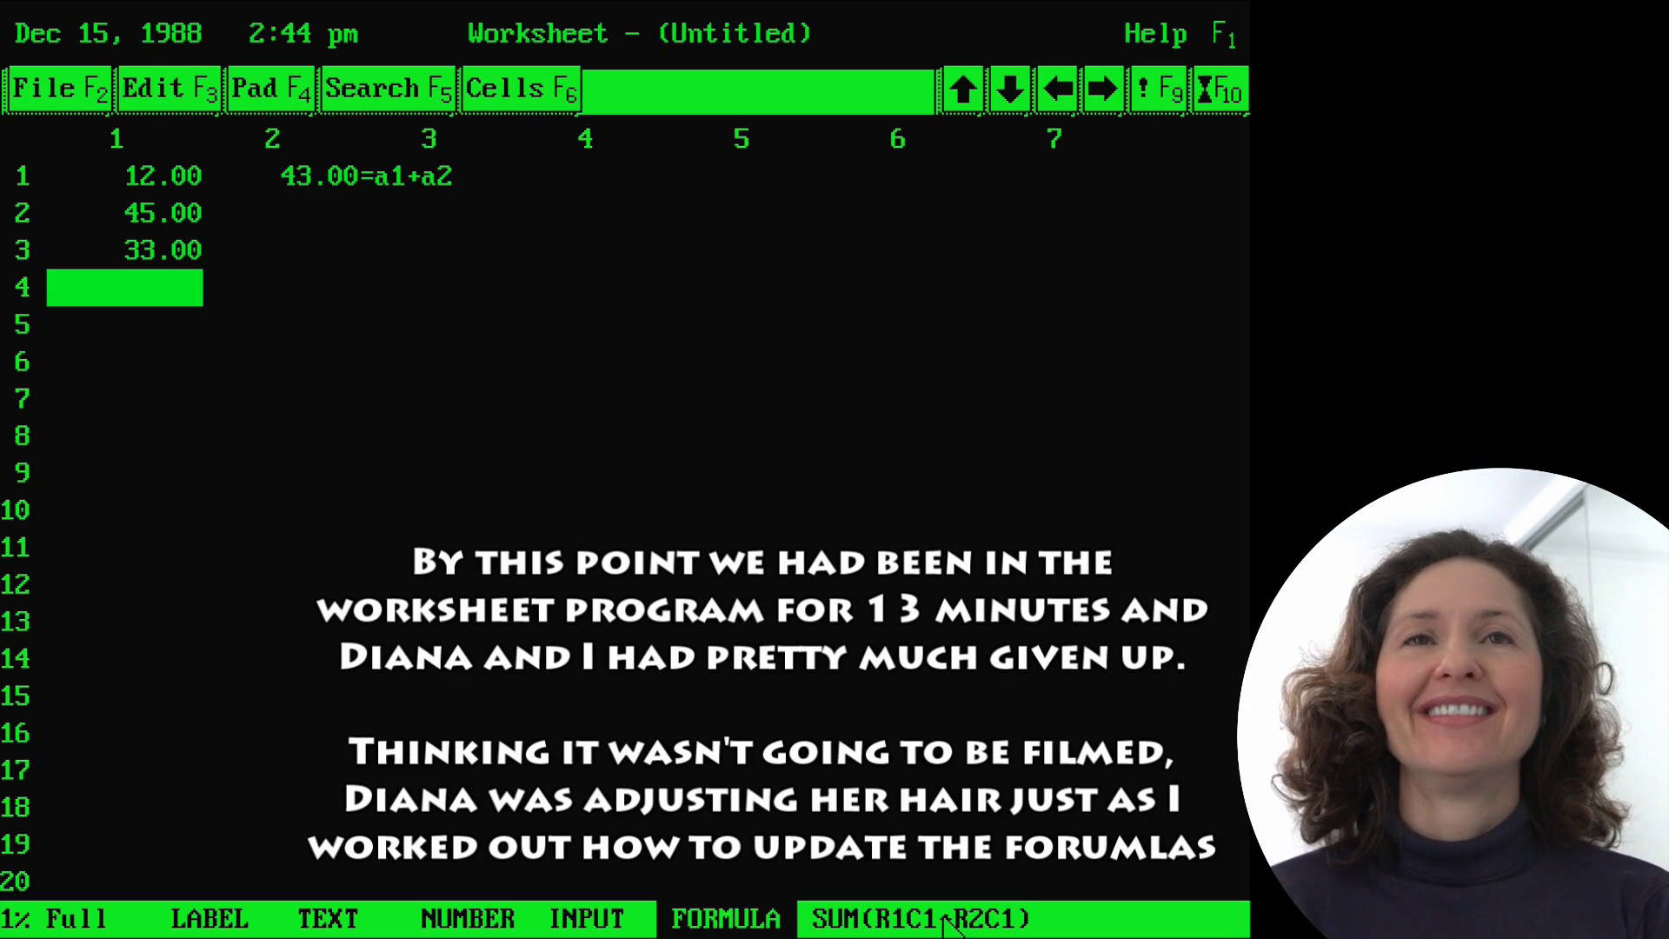
- Select the cell in row 3, column 1 and recalculate the worksheet so its formulas are evaluated
click(126, 250)
click(269, 89)
click(309, 330)
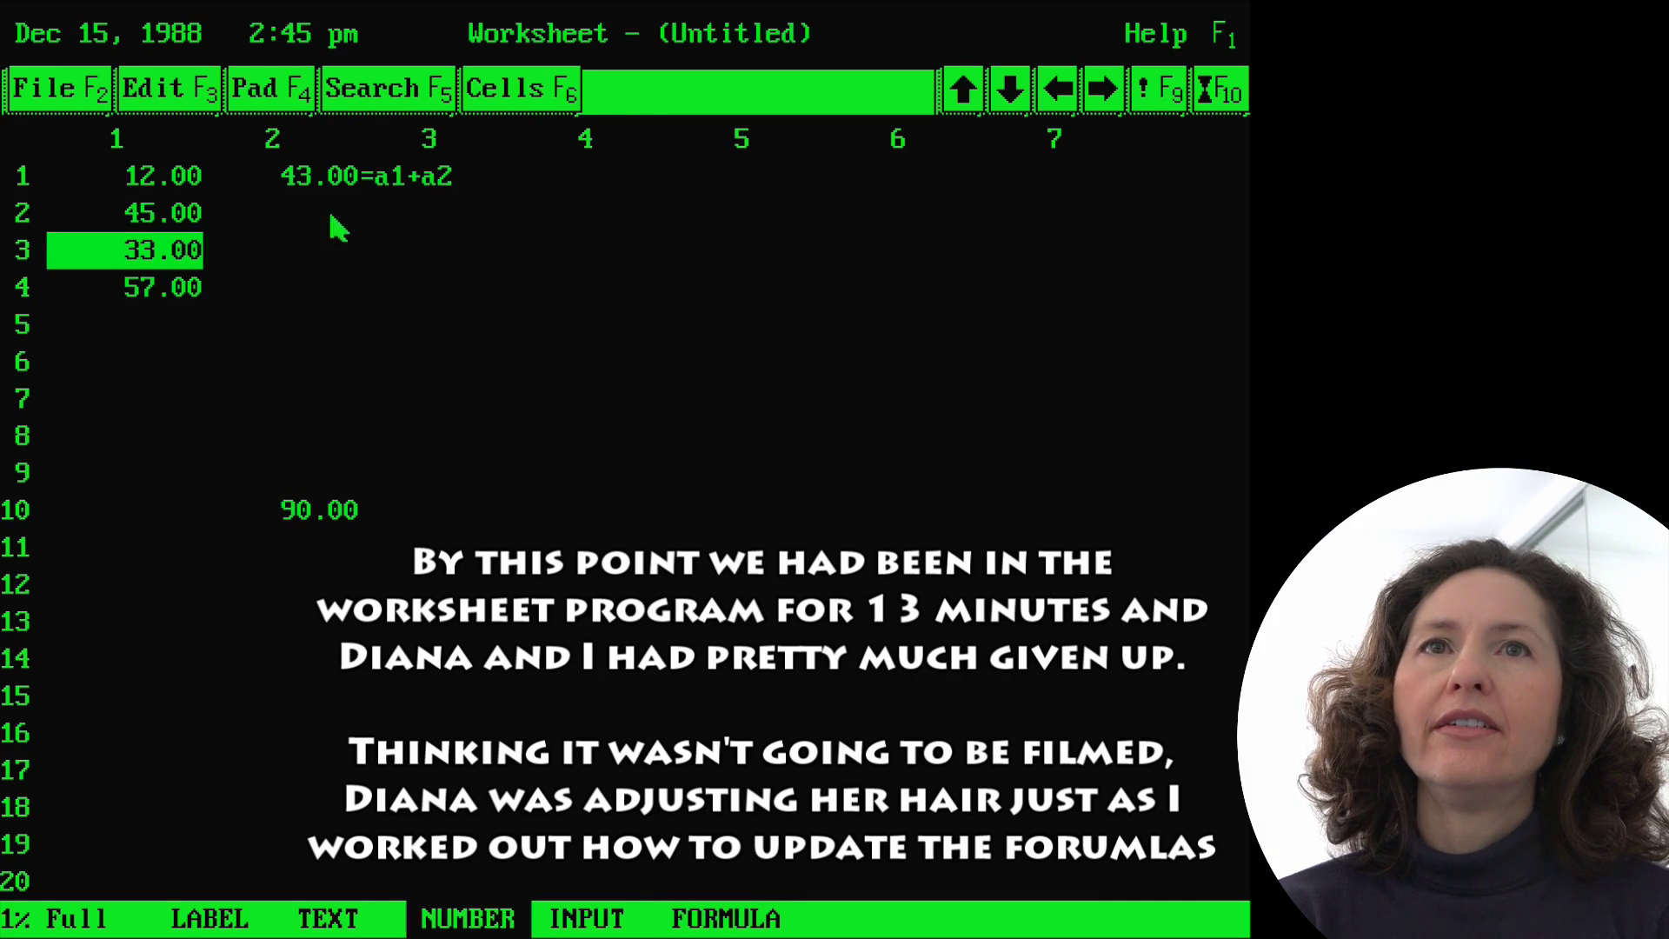
click(303, 92)
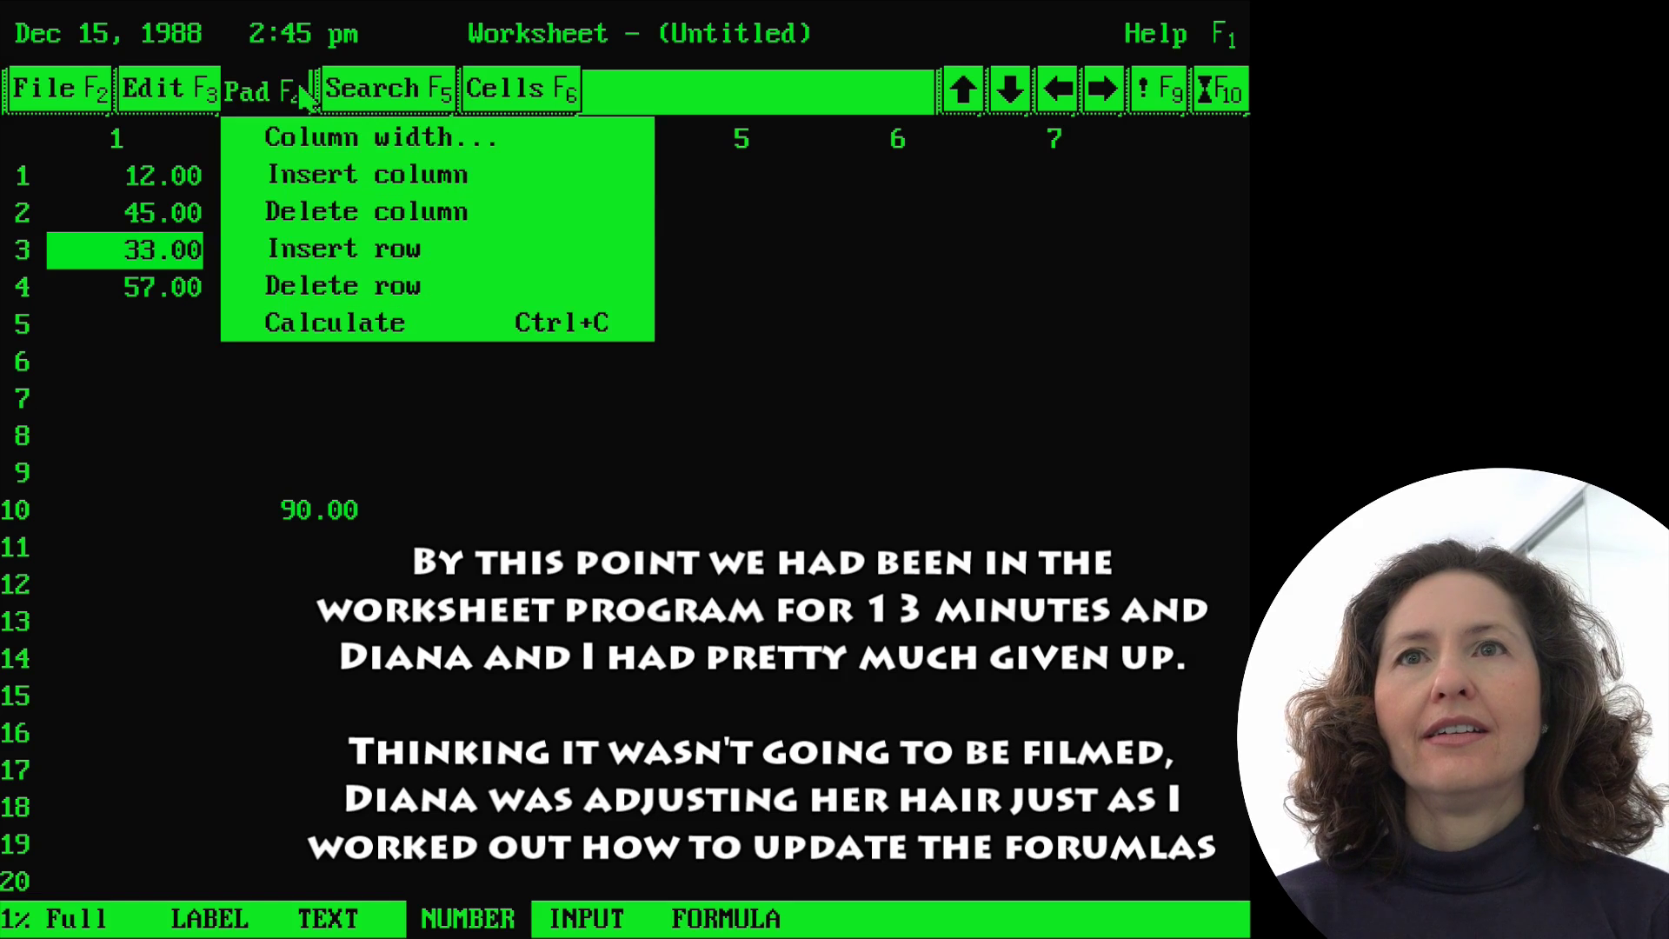
click(311, 328)
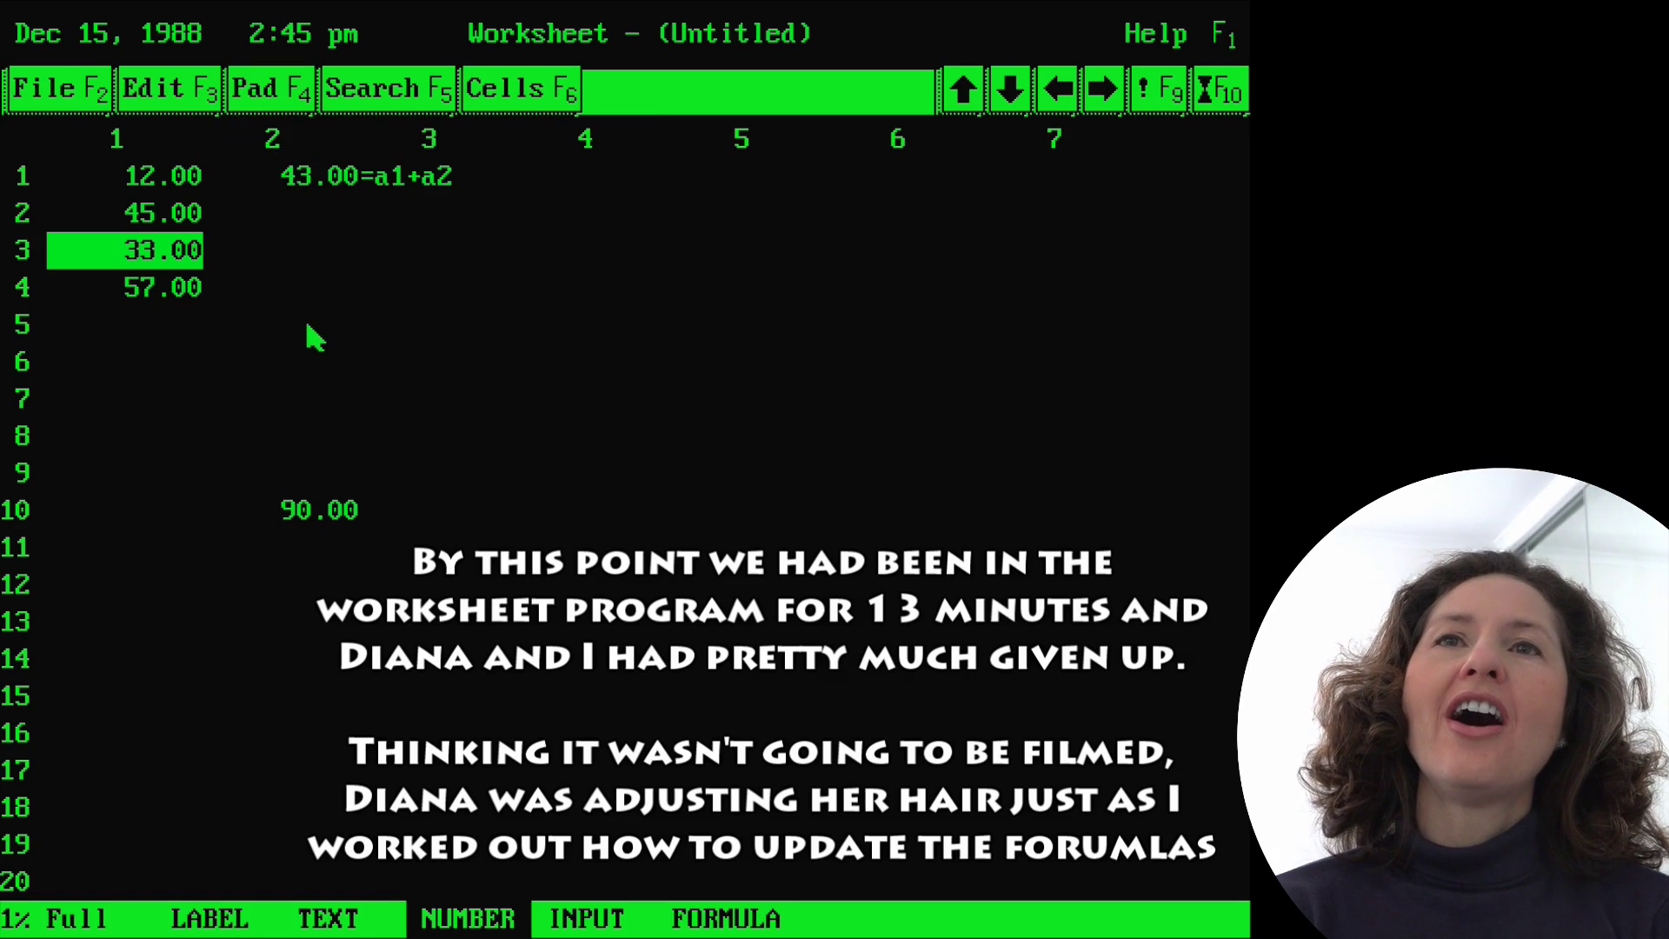
- Check the formulas behind the cells in row 4, column 1 and row 10, column 2
click(184, 287)
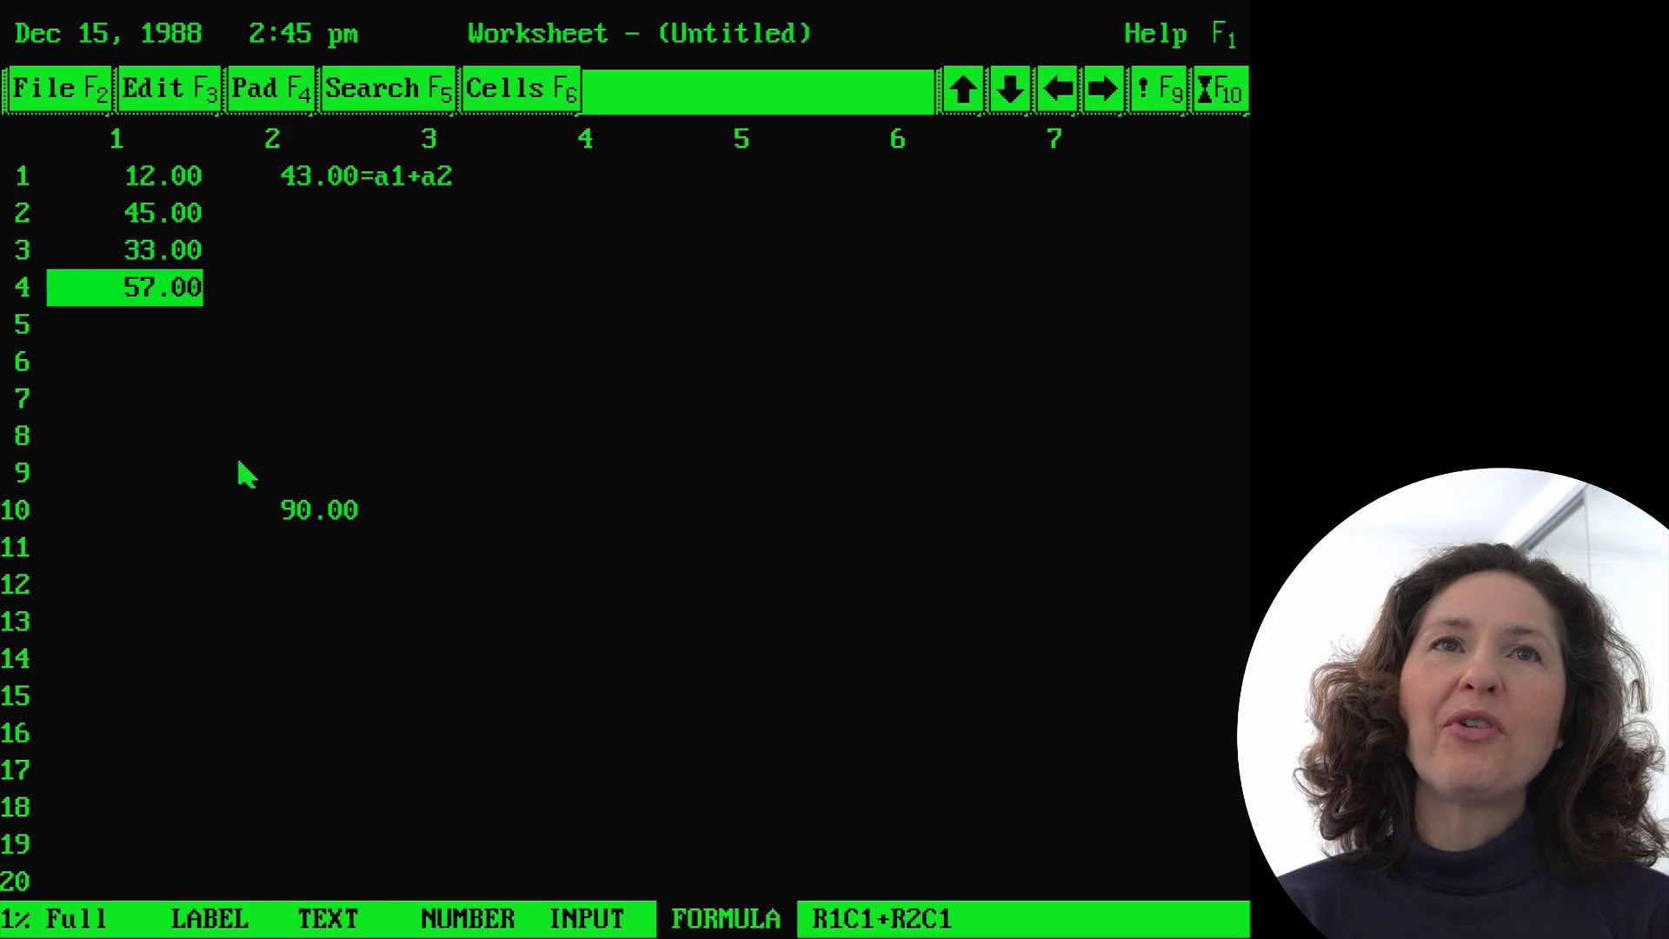
click(308, 511)
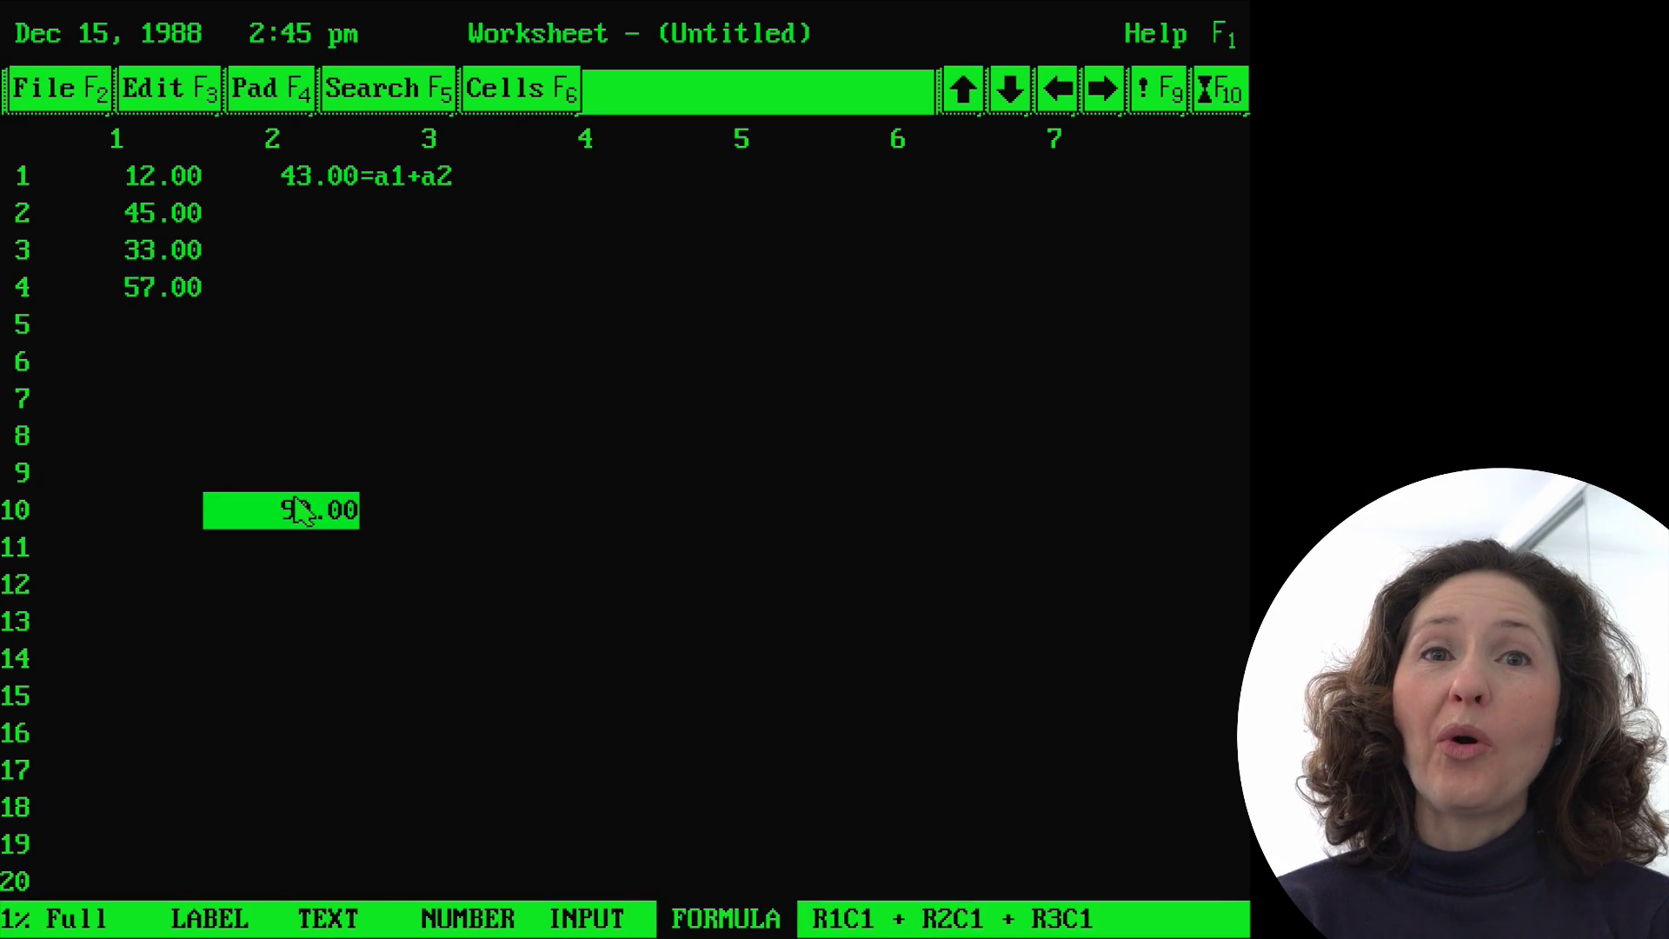
key(Escape)
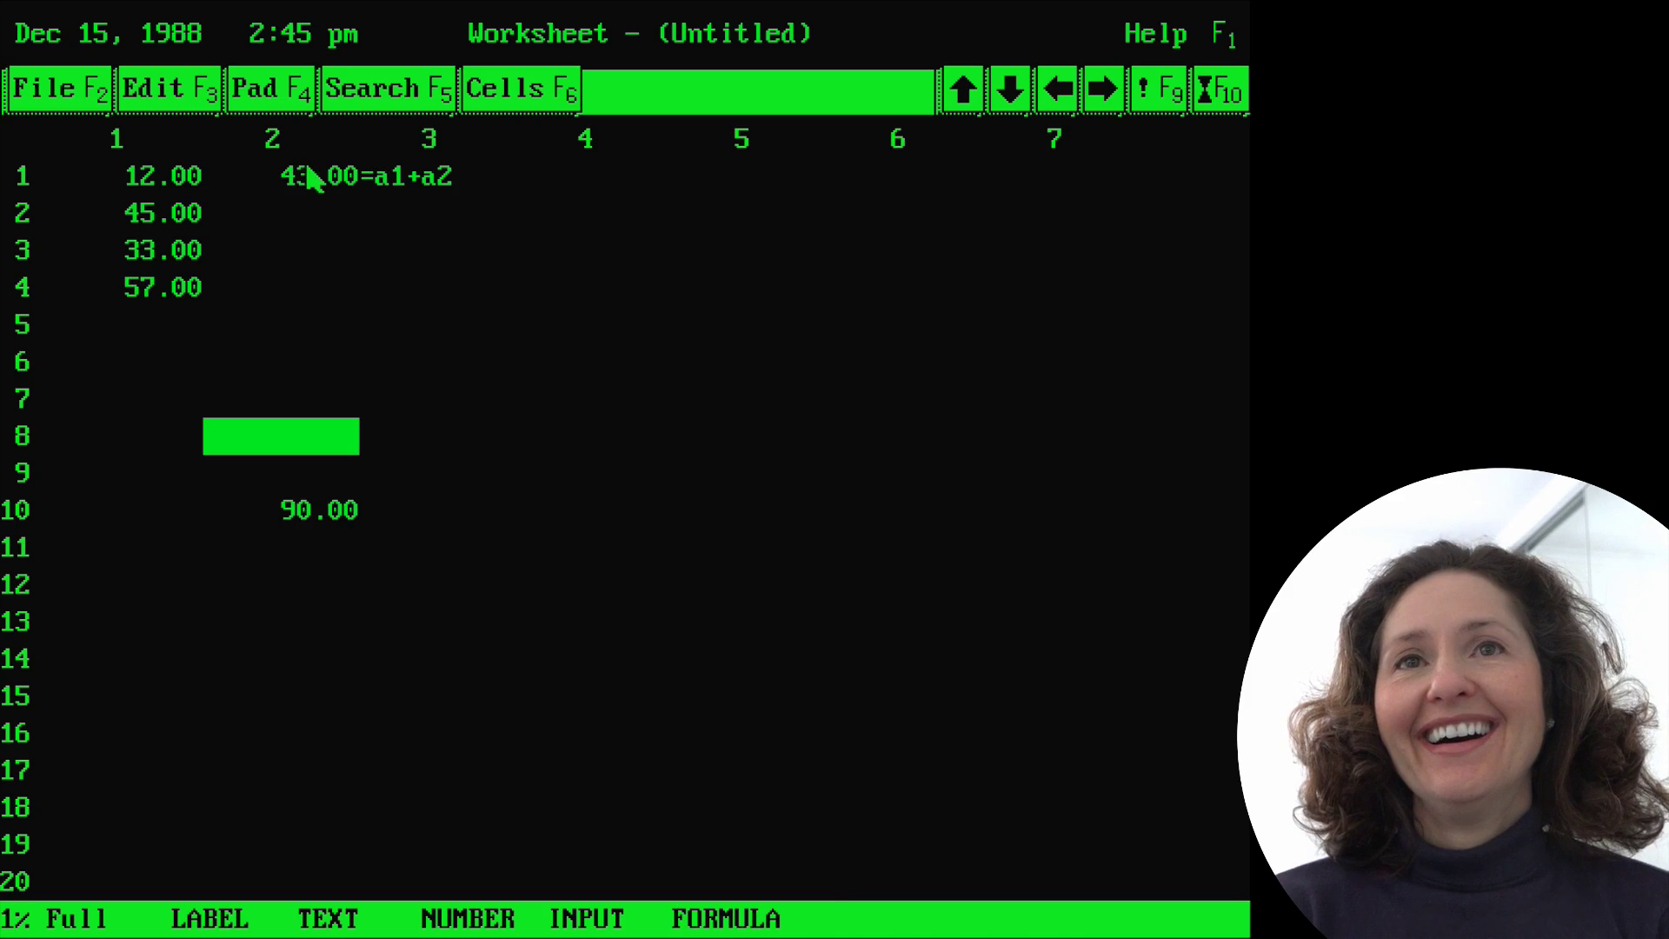
- Set row 1, column 1 to 356 and recalculate the worksheet
click(175, 180)
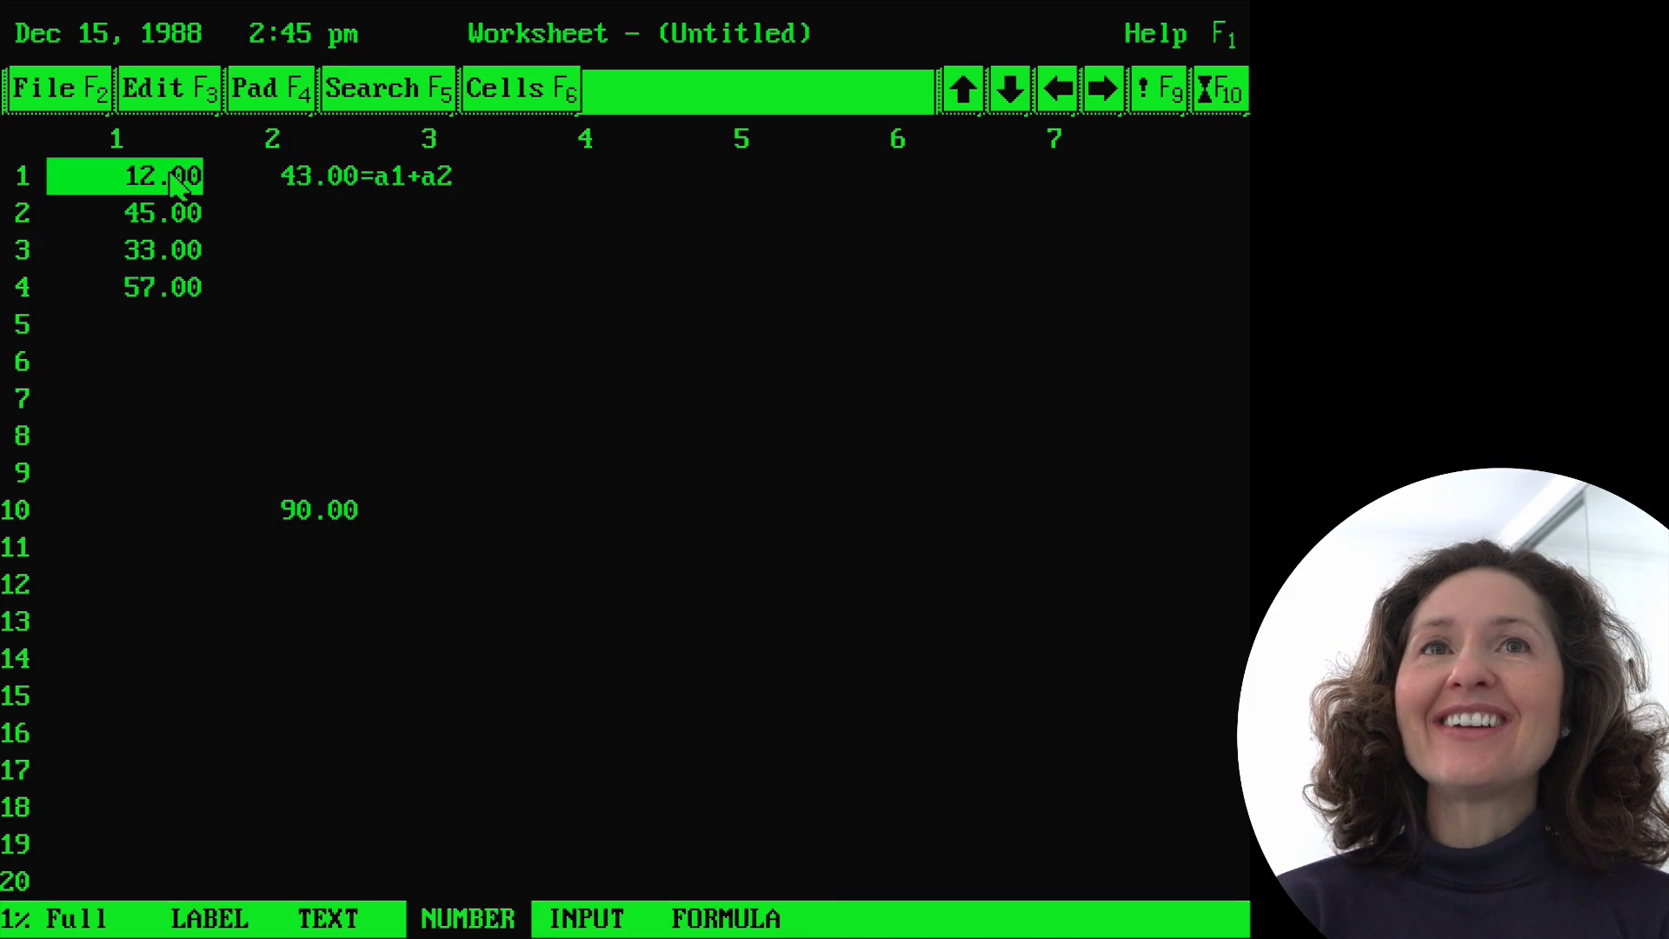
text(3)
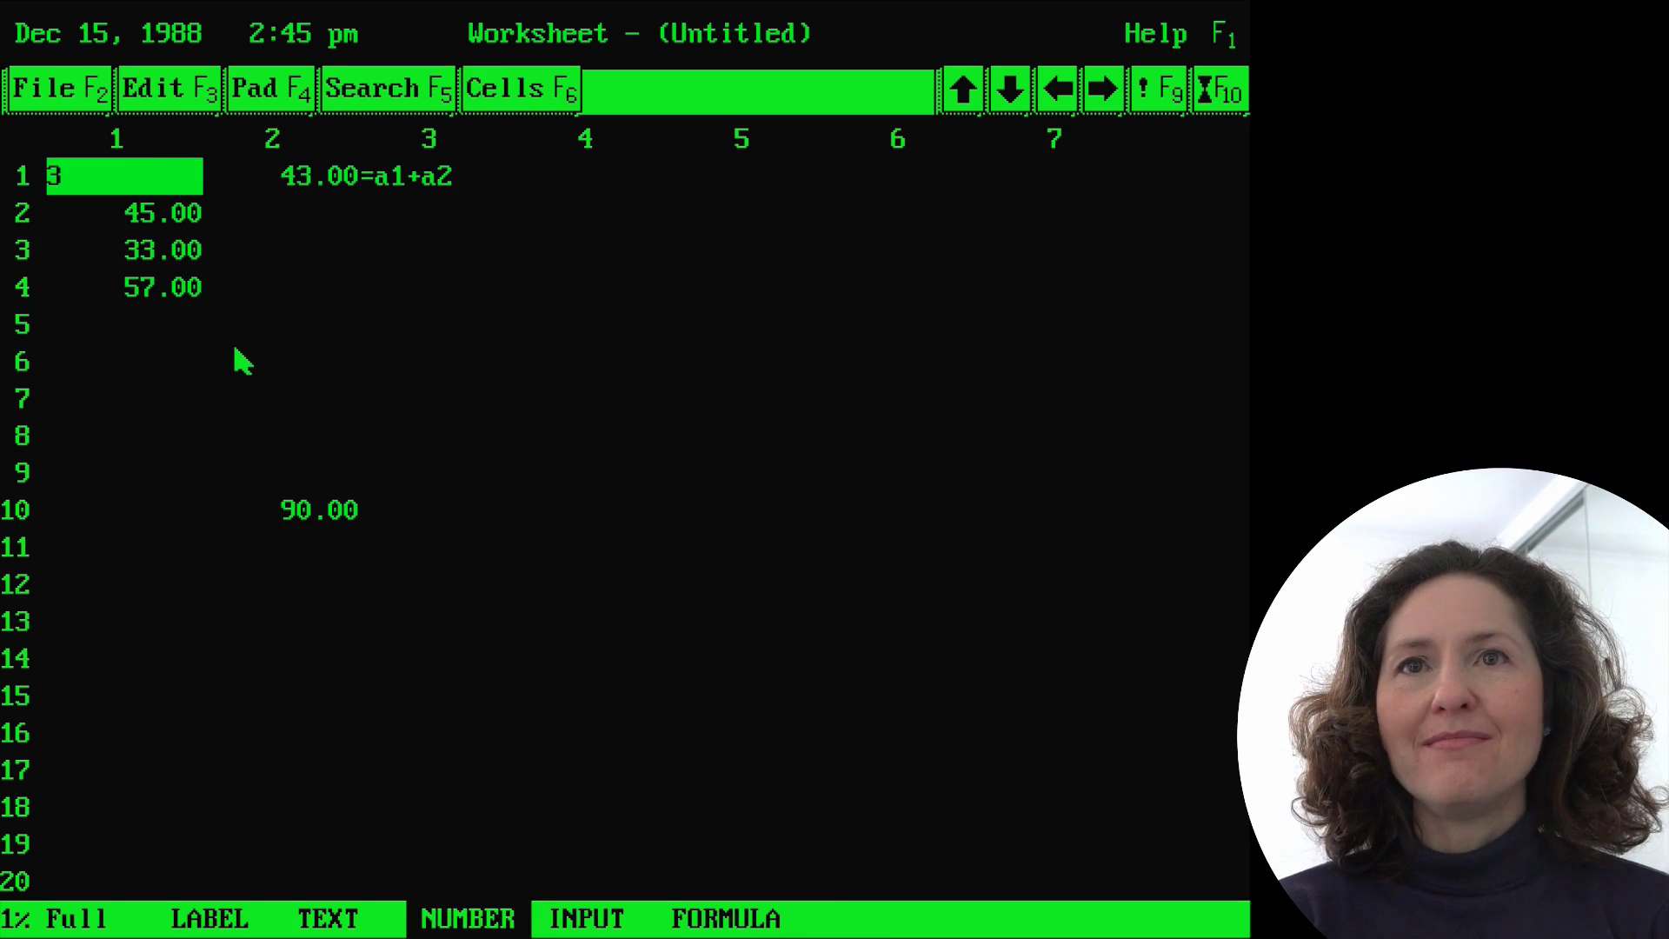
text(56)
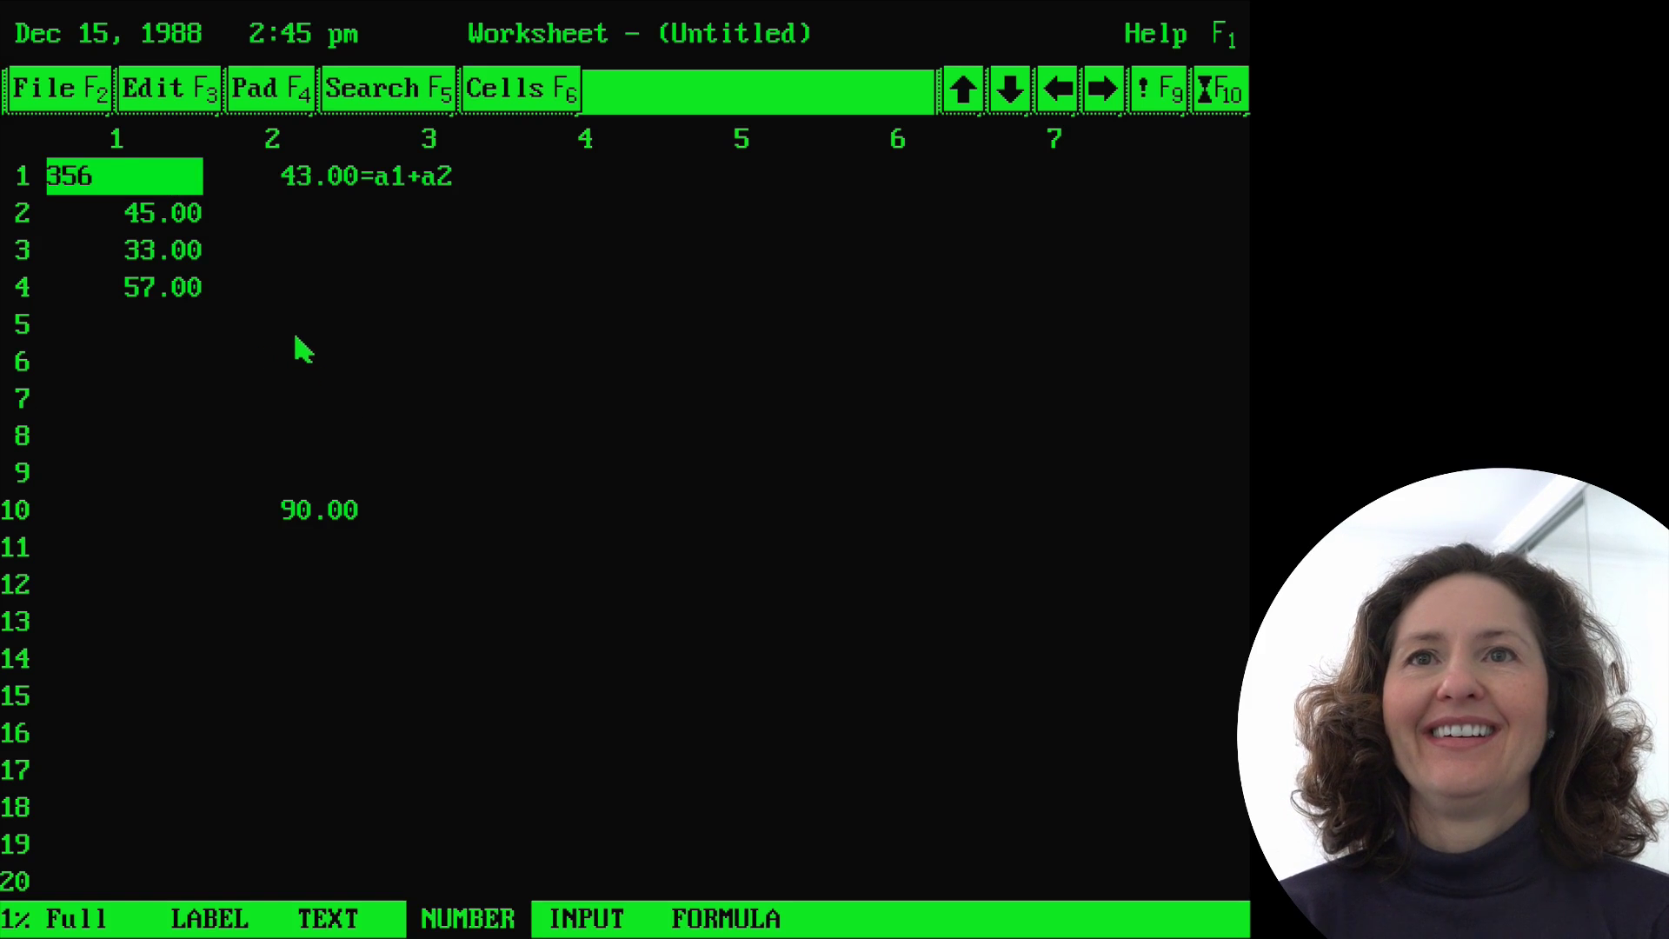
click(300, 352)
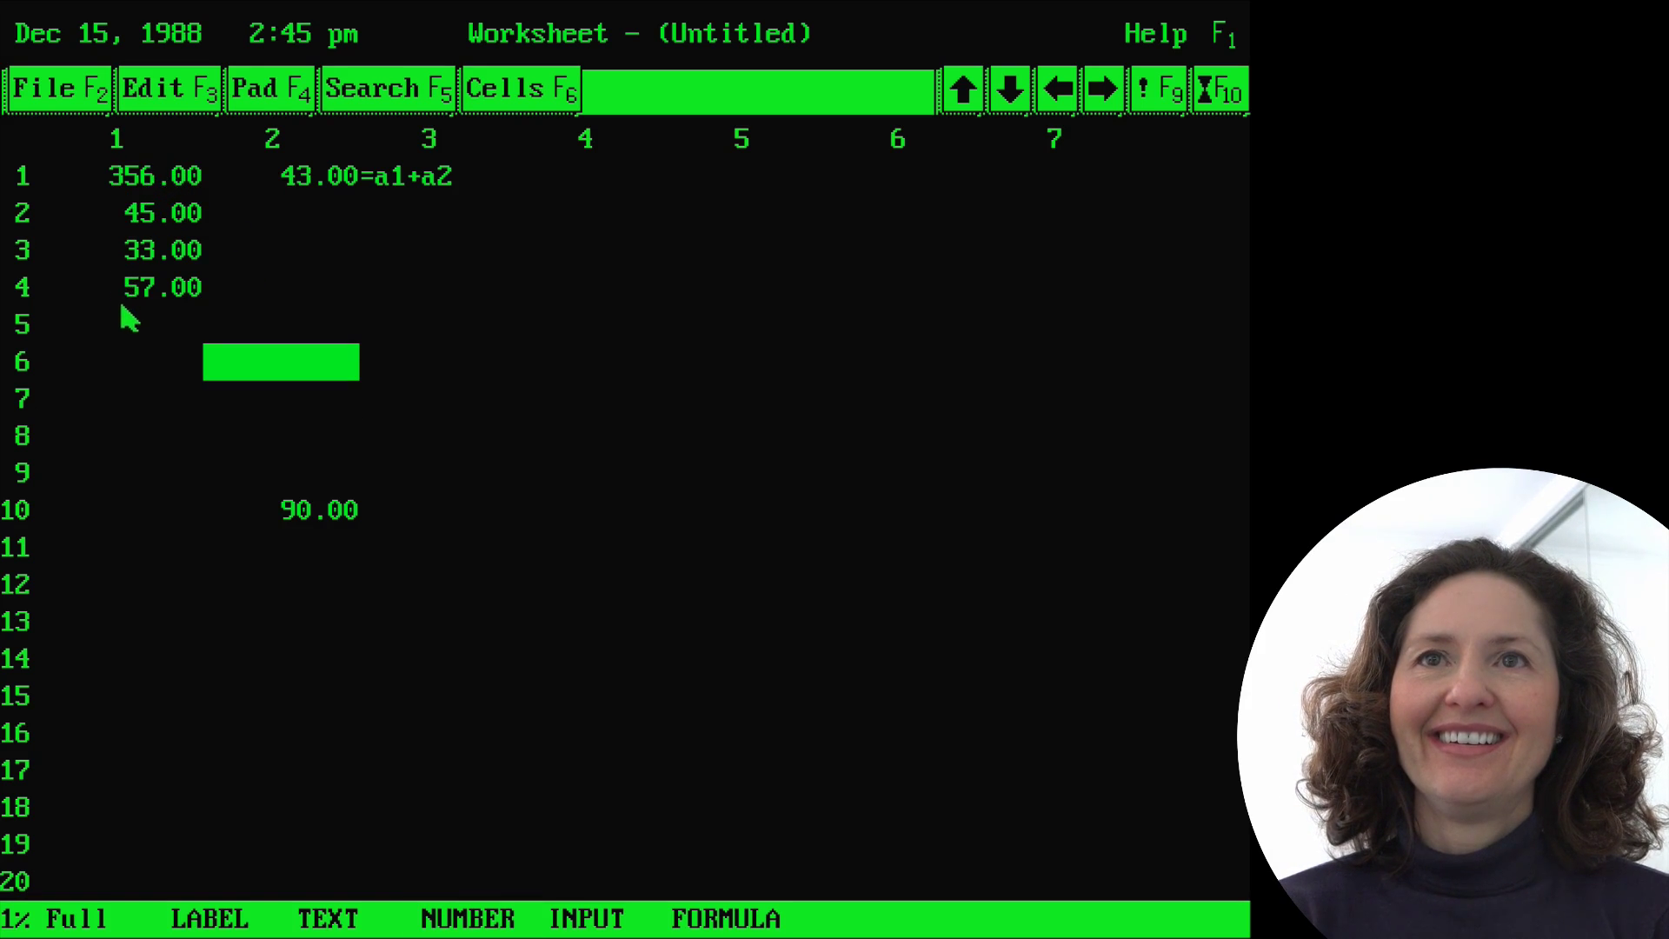
click(287, 100)
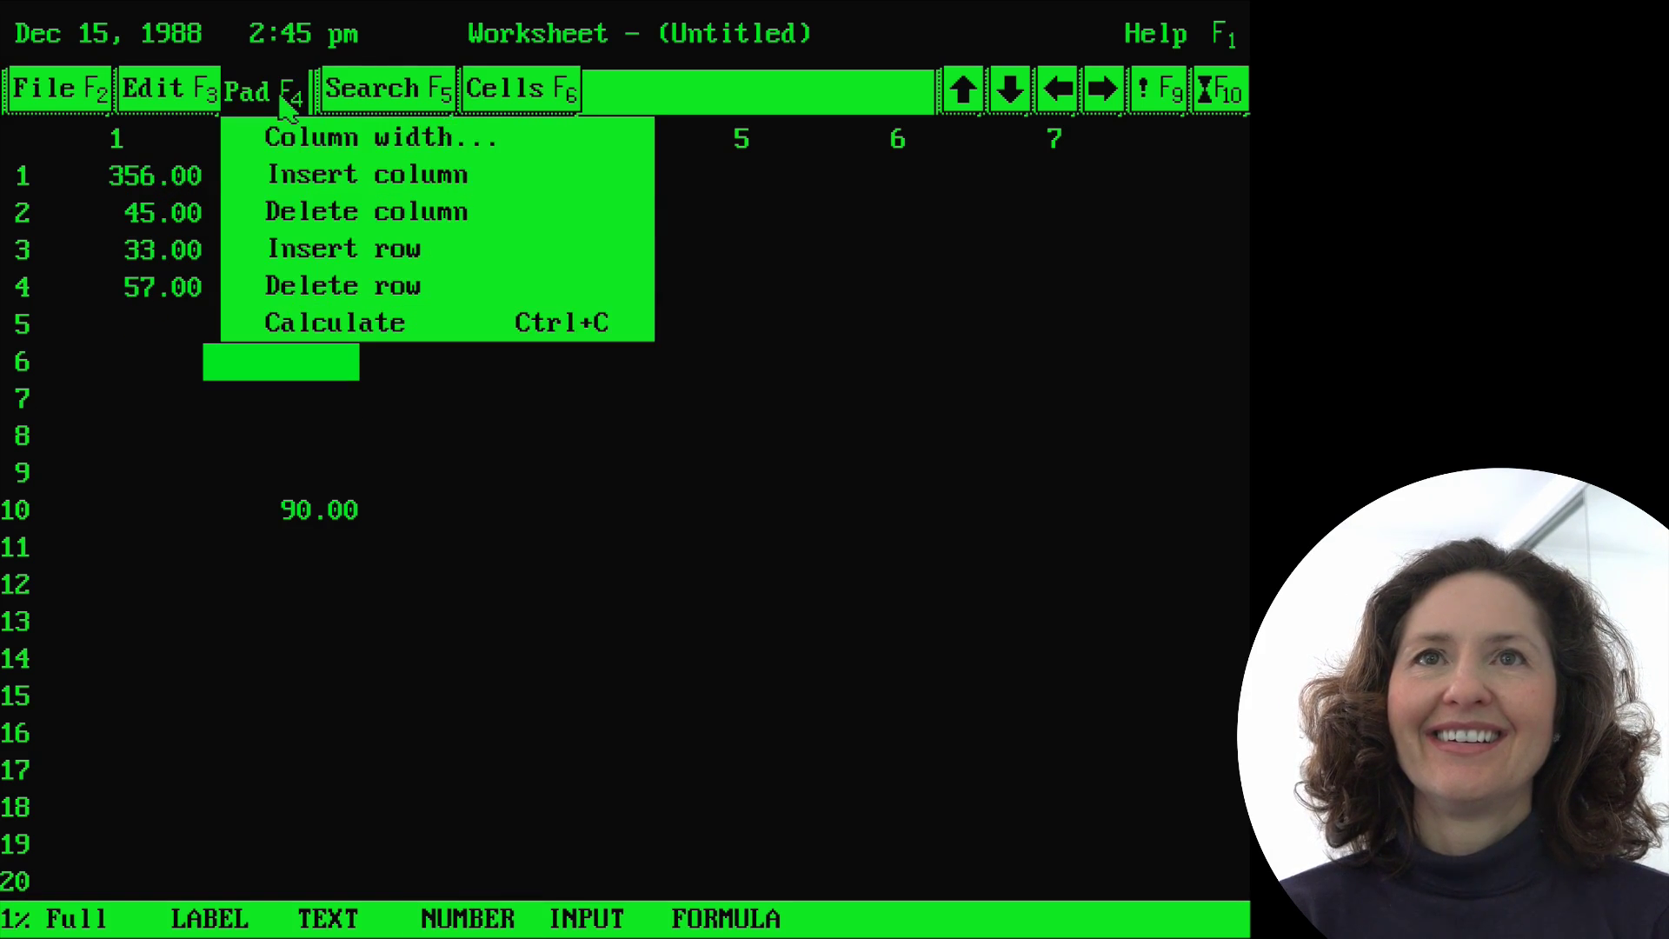
click(315, 325)
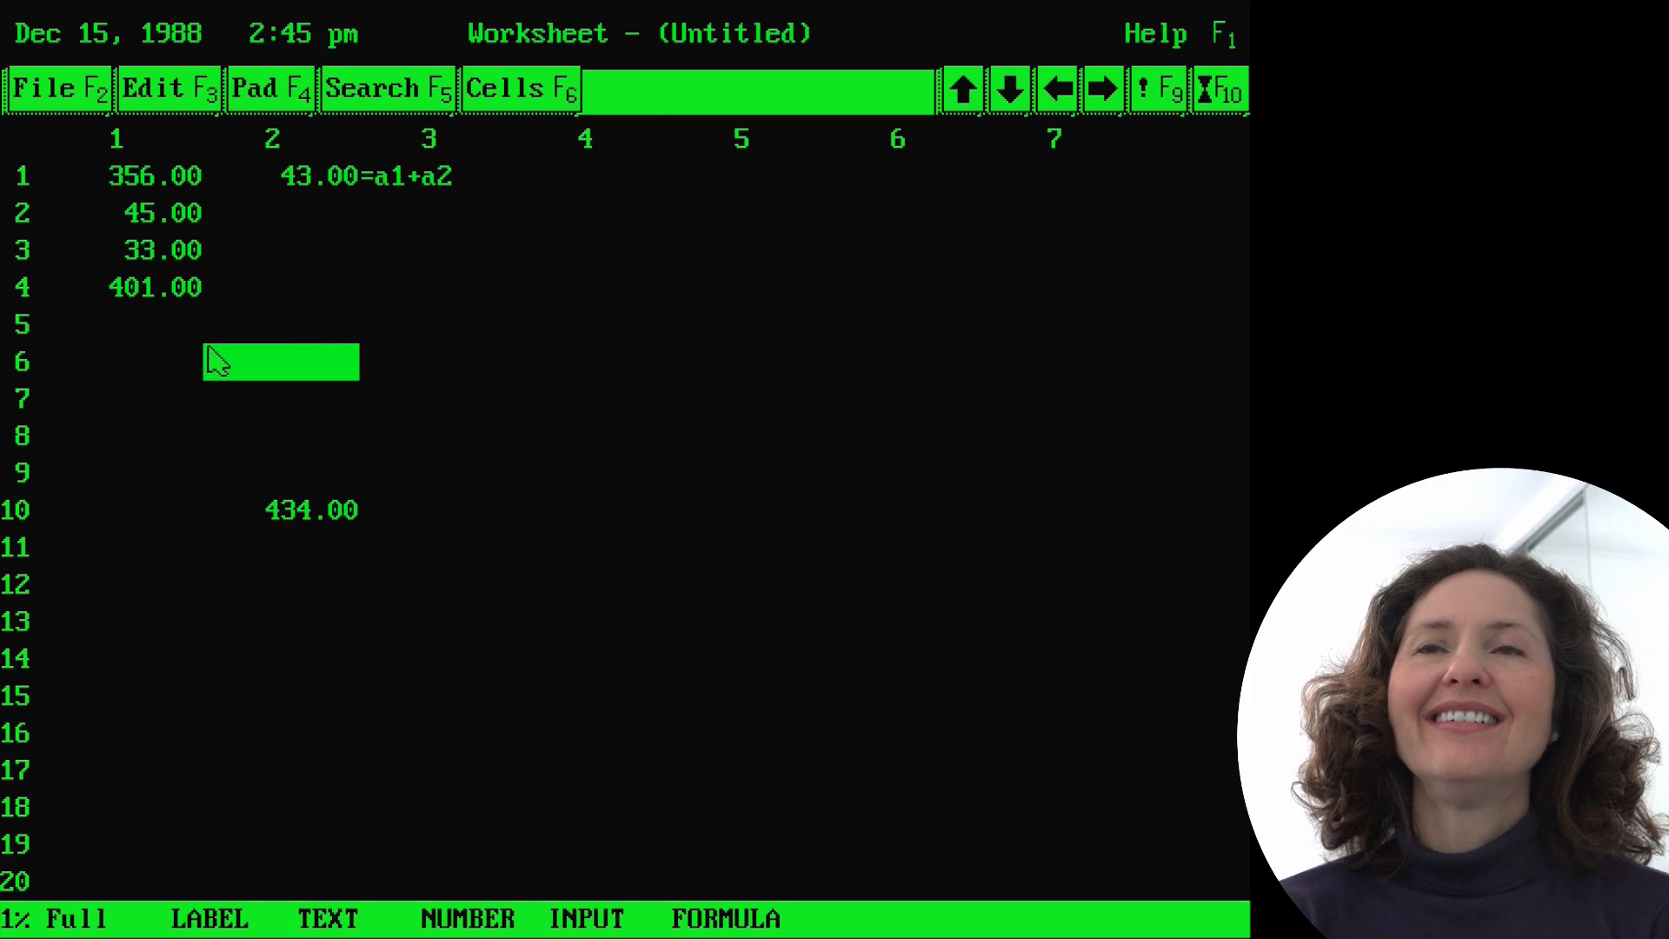
- Enter 34 in row 8, column 2, set rows 1 and 2 of column 1 to 5633 and 643, and recalculate
click(244, 439)
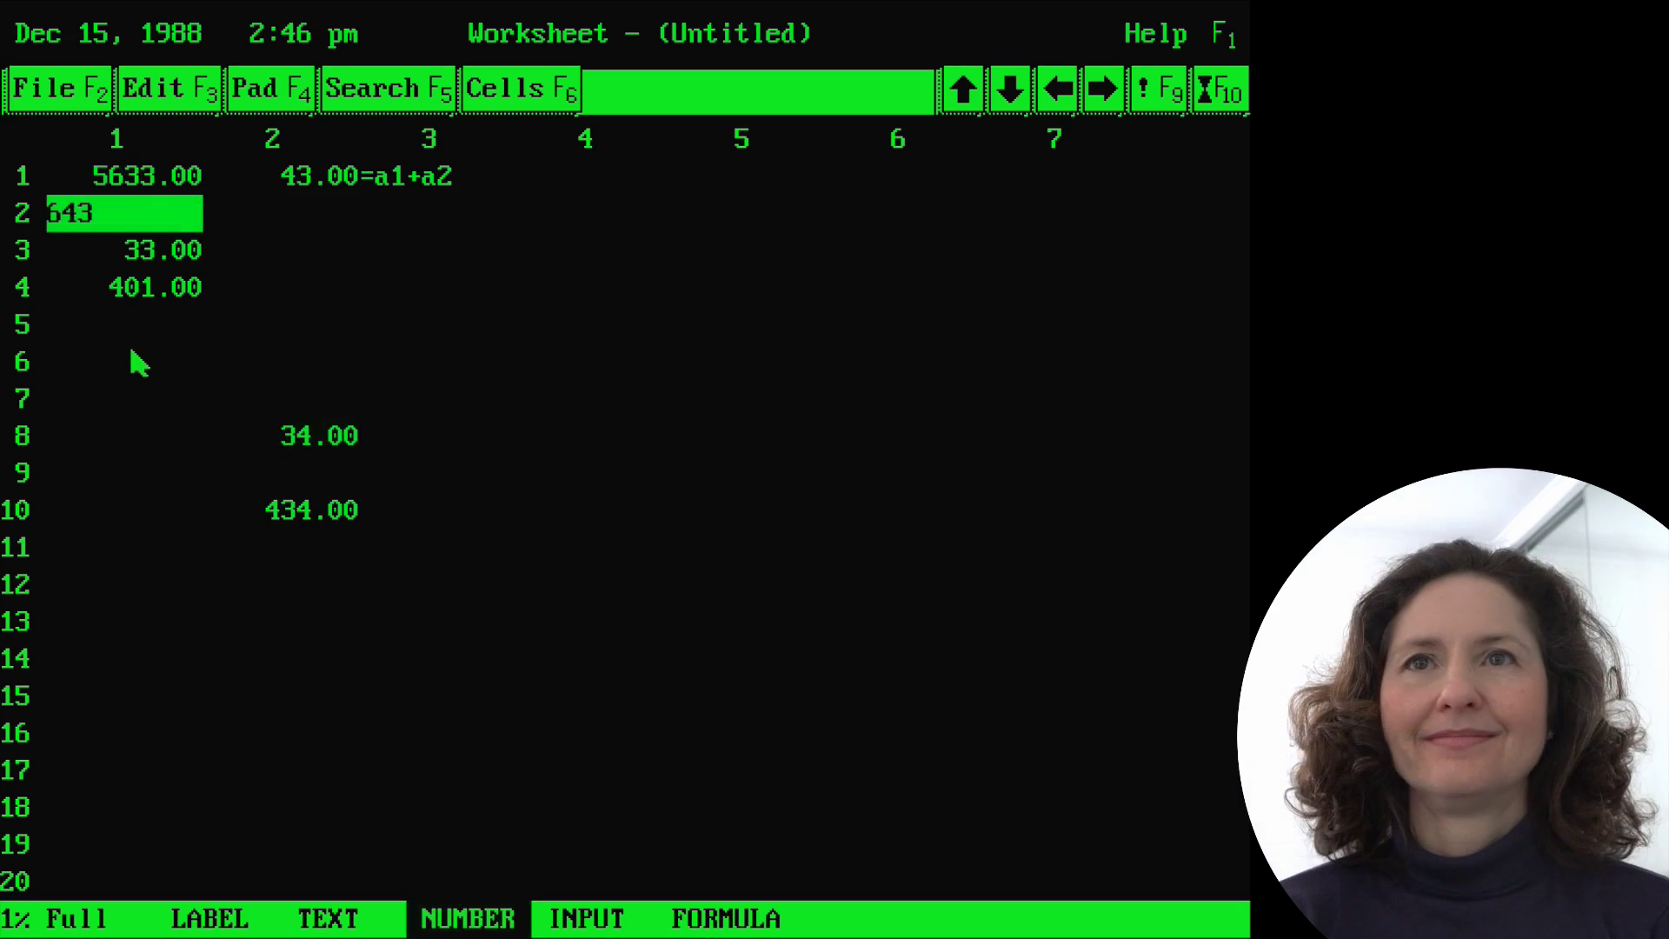
click(143, 365)
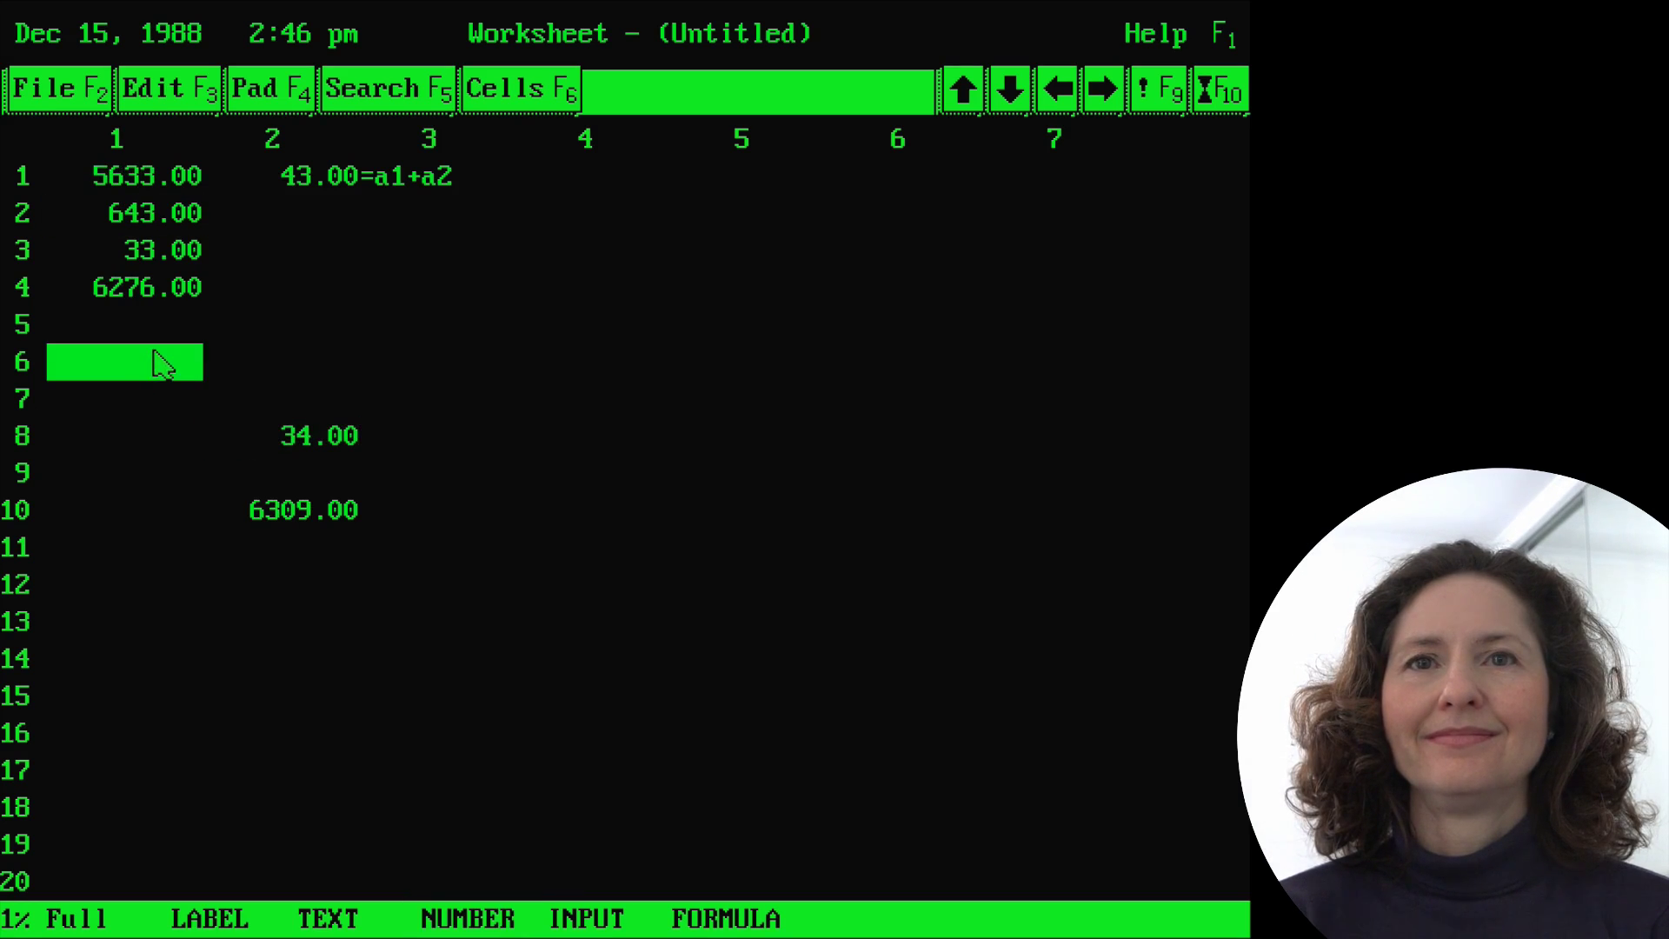
- Open the LOAN.WKS worksheet to view the loan table, and exit Worksheet to the DeskMate desktop
click(113, 96)
double_click(565, 498)
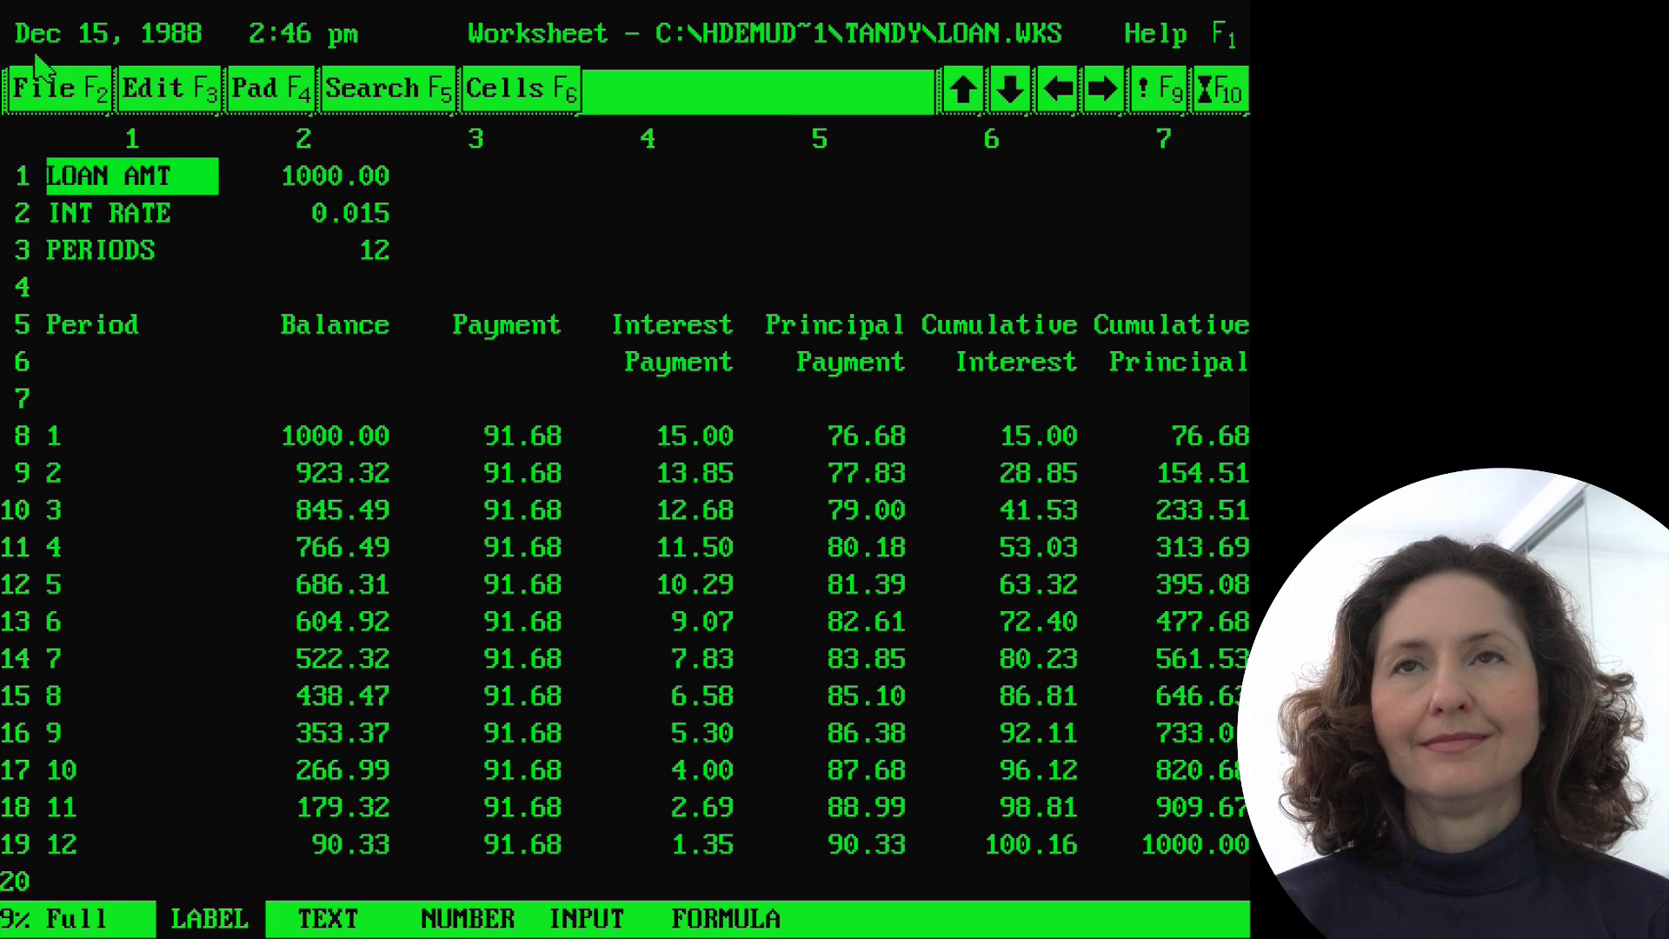
click(42, 87)
click(78, 396)
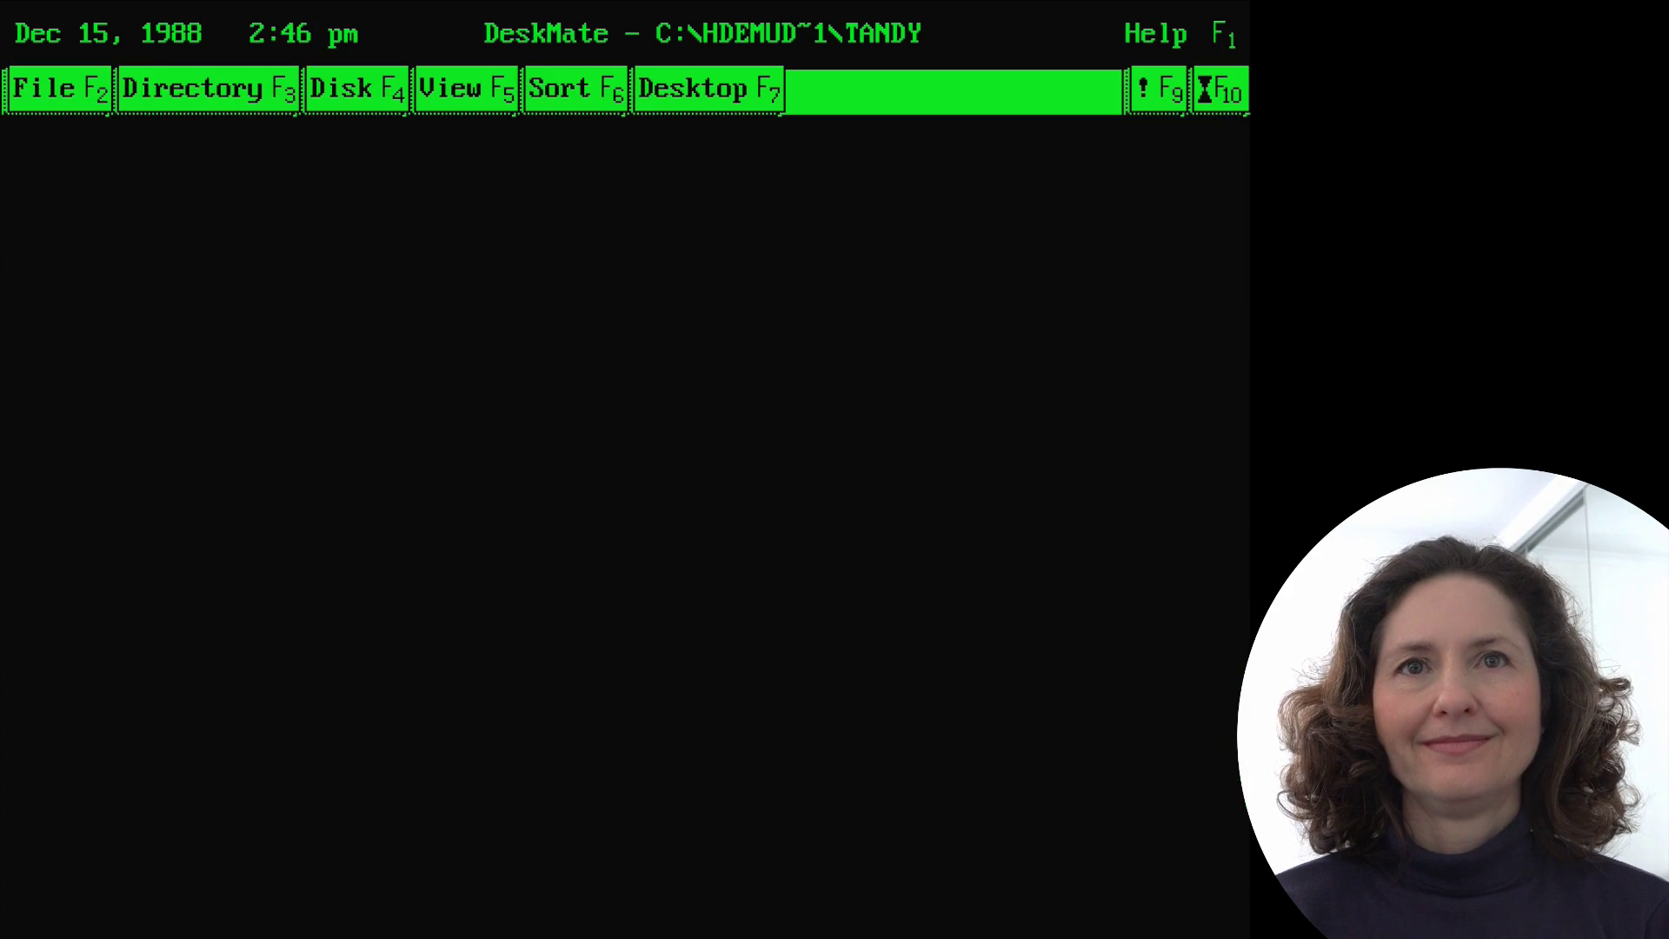